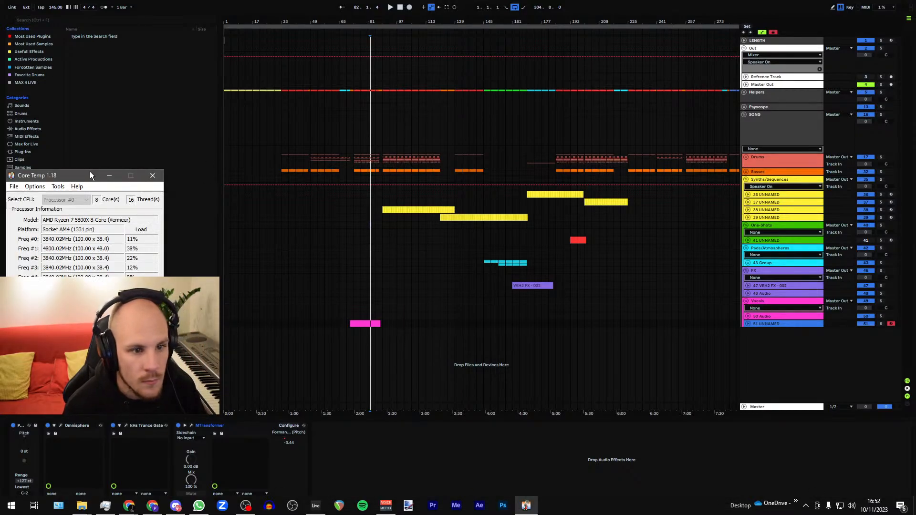
Move the Core Temp window out of the way and look over the whole song arrangement through bar 305
{"action": "left_click_drag", "start_coordinate": [90, 175], "coordinate": [0, 188]}
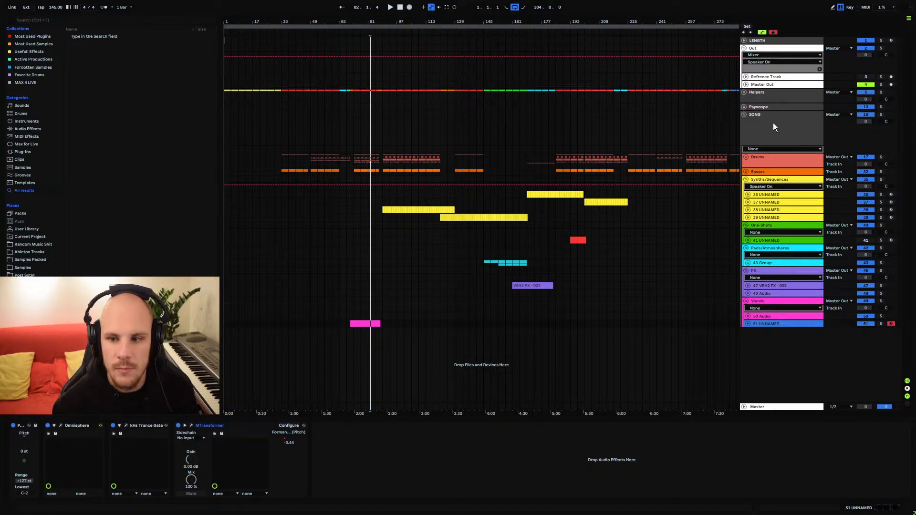
{"action": "left_click", "coordinate": [759, 135]}
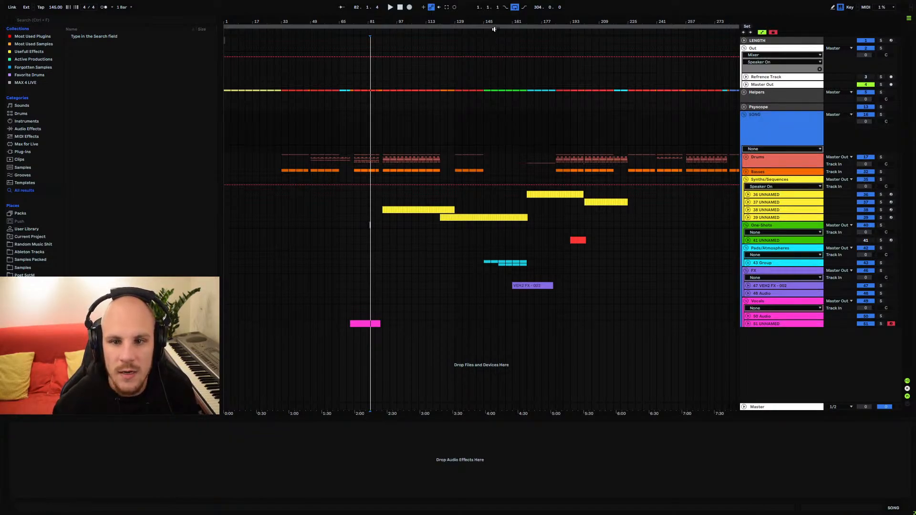
{"action": "left_click_drag", "start_coordinate": [478, 21], "coordinate": [457, 15]}
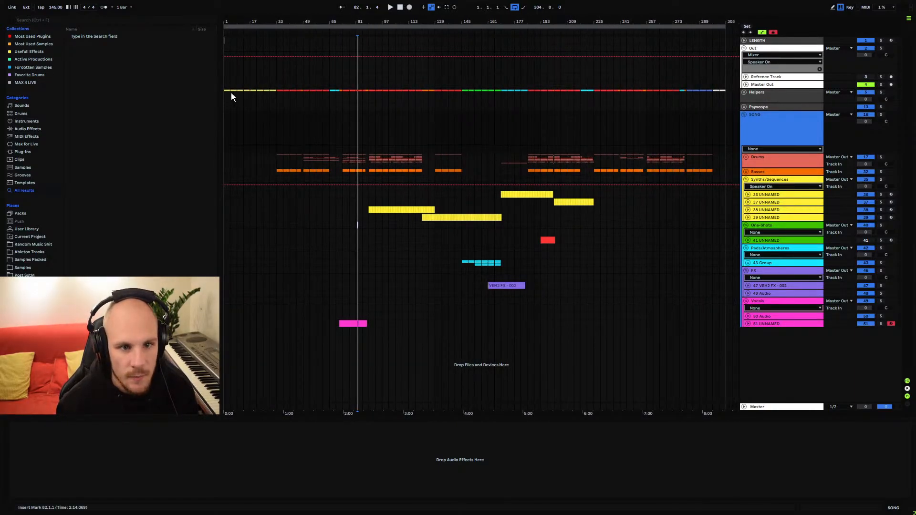
{"action": "left_click_drag", "start_coordinate": [226, 91], "coordinate": [726, 94]}
{"action": "left_click", "coordinate": [725, 95]}
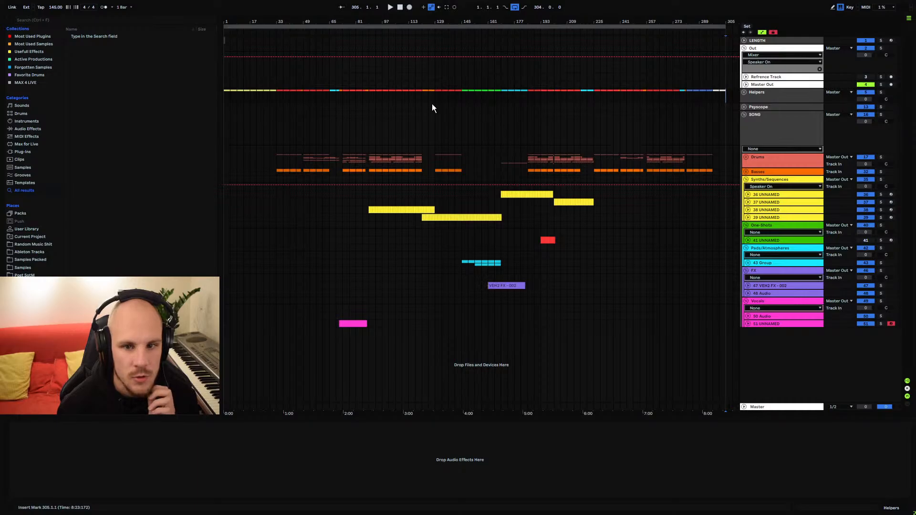
{"action": "left_click_drag", "start_coordinate": [296, 96], "coordinate": [548, 114]}
{"action": "left_click", "coordinate": [508, 128]}
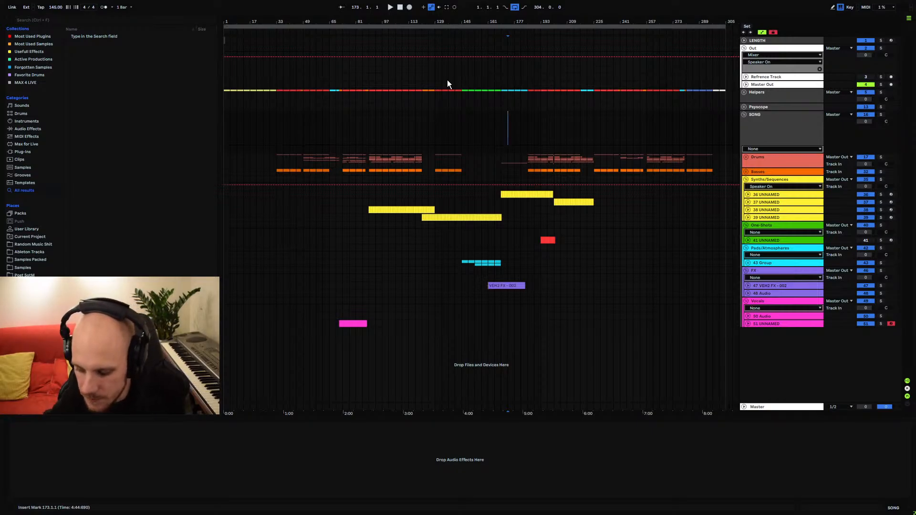
{"action": "left_click_drag", "start_coordinate": [434, 23], "coordinate": [452, 51]}
Unfold the 43 Group and its pad track 44, then solo that track and play it from bar 153
{"action": "left_click", "coordinate": [747, 263]}
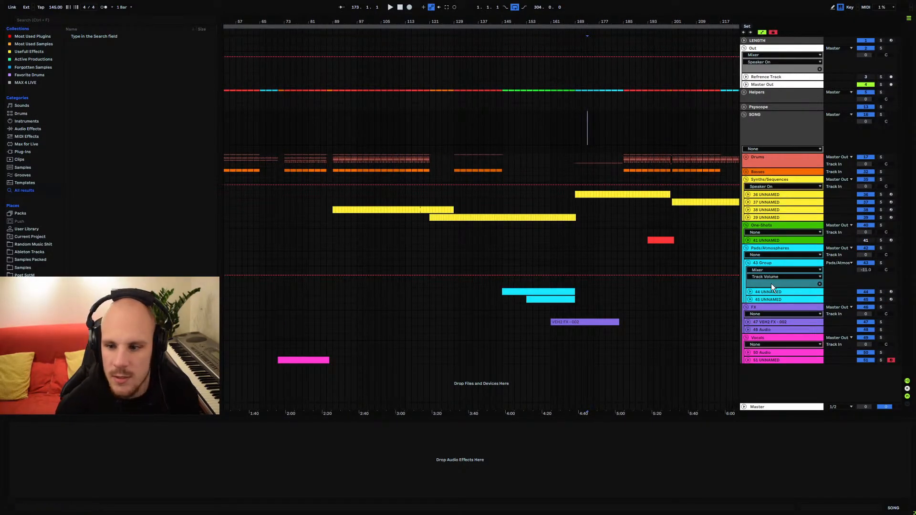
{"action": "left_click", "coordinate": [750, 292]}
{"action": "left_click", "coordinate": [526, 314]}
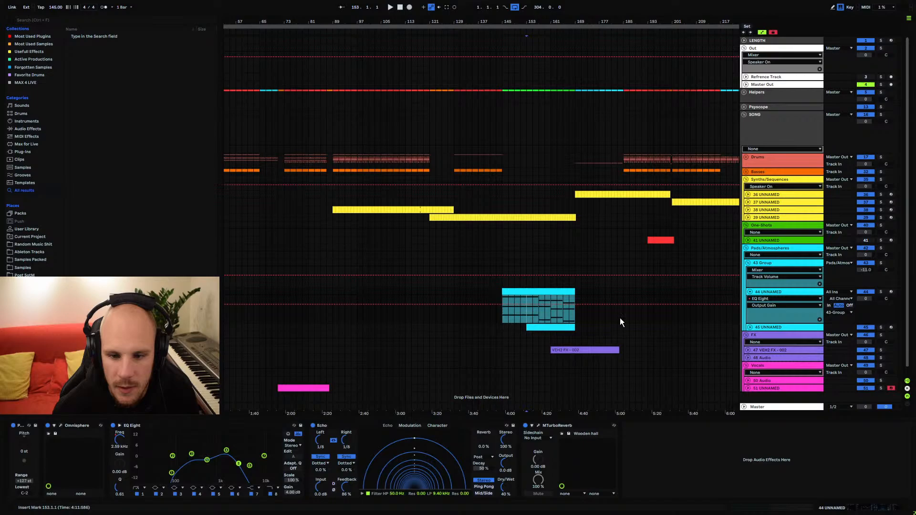
{"action": "left_click", "coordinate": [881, 291]}
{"action": "left_click_drag", "start_coordinate": [555, 29], "coordinate": [451, 271]}
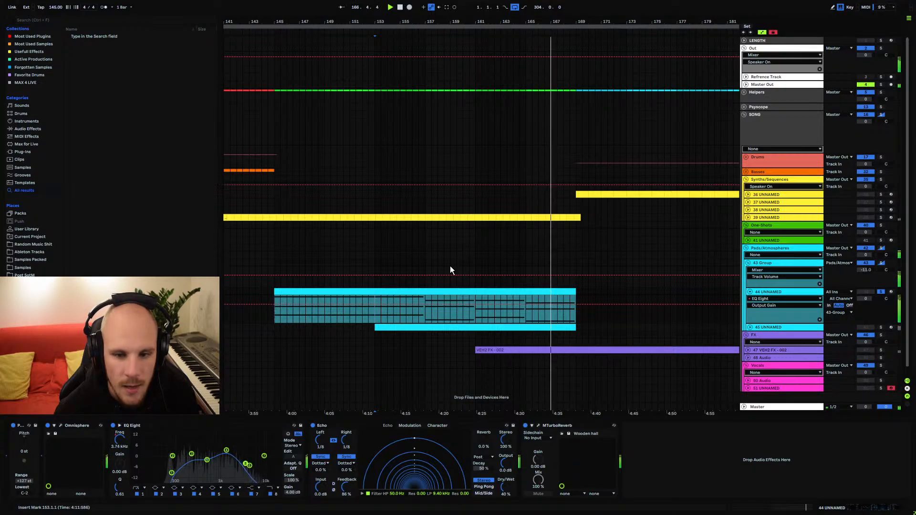
Examine the chord changes in the track 44 pad clip, highlighting bars 153 to 157 and bars 161 to 163
{"action": "left_click", "coordinate": [379, 314]}
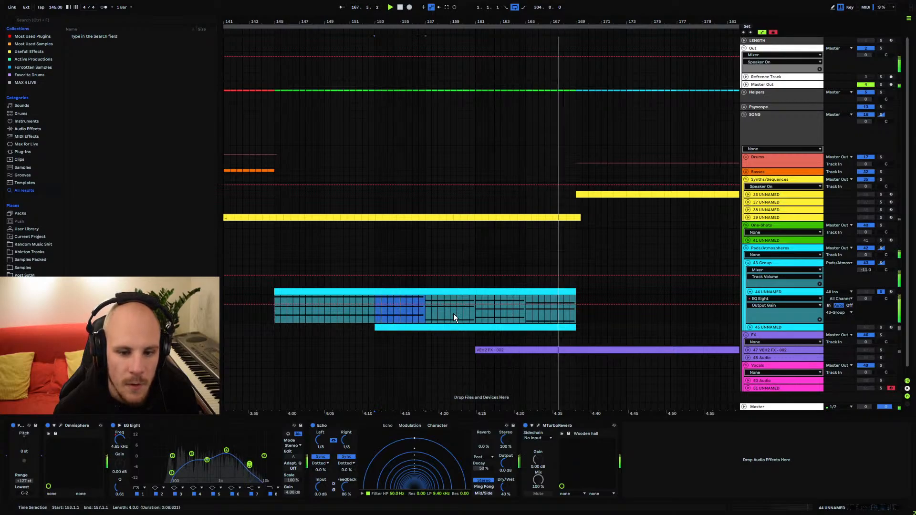
{"action": "left_click", "coordinate": [574, 317]}
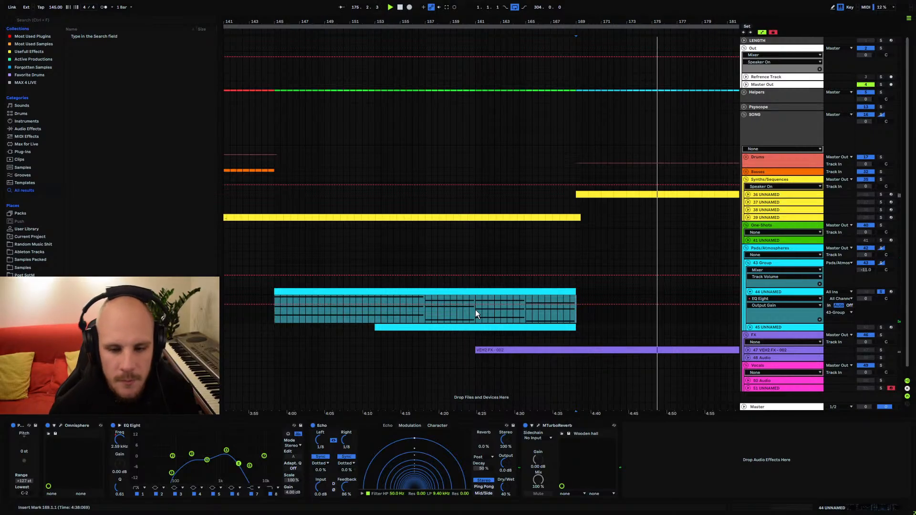
{"action": "left_click_drag", "start_coordinate": [478, 314], "coordinate": [518, 319]}
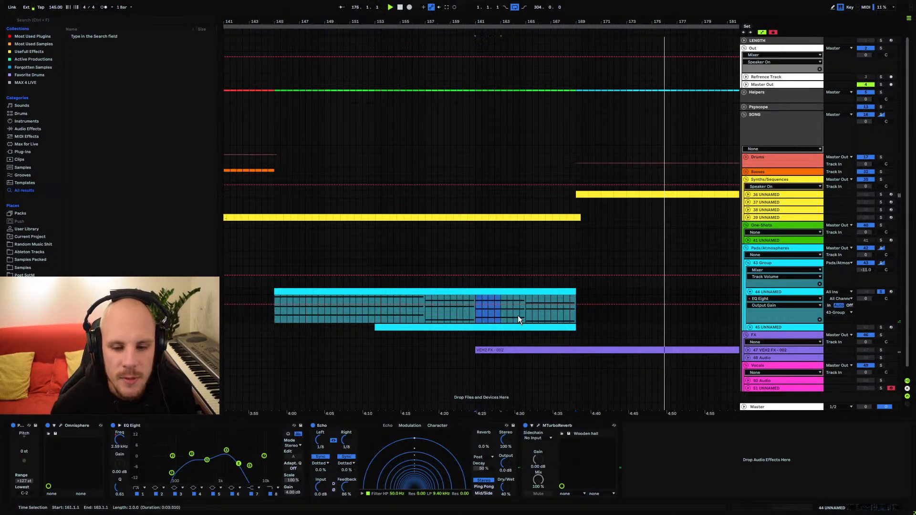
{"action": "left_click", "coordinate": [575, 316]}
Unsolo pad track 44 and fold both the track and the 43 Group
{"action": "left_click", "coordinate": [882, 292]}
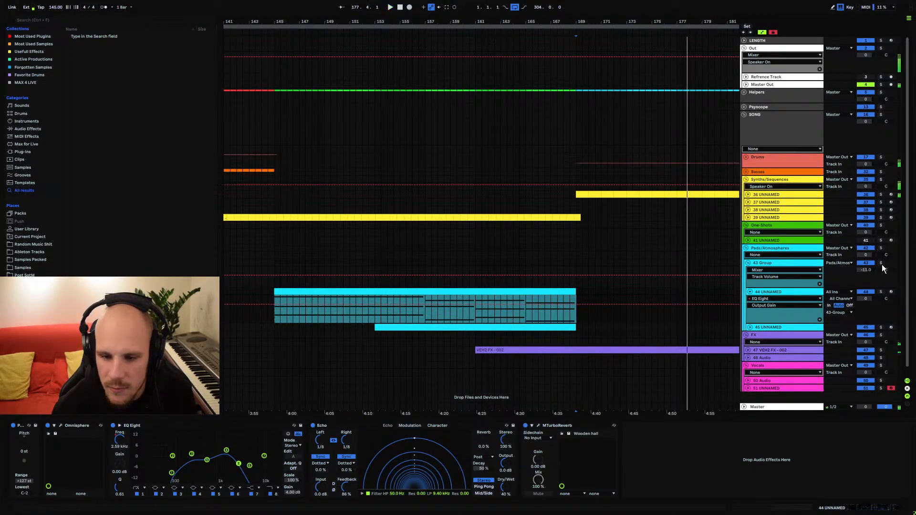
{"action": "left_click", "coordinate": [750, 292]}
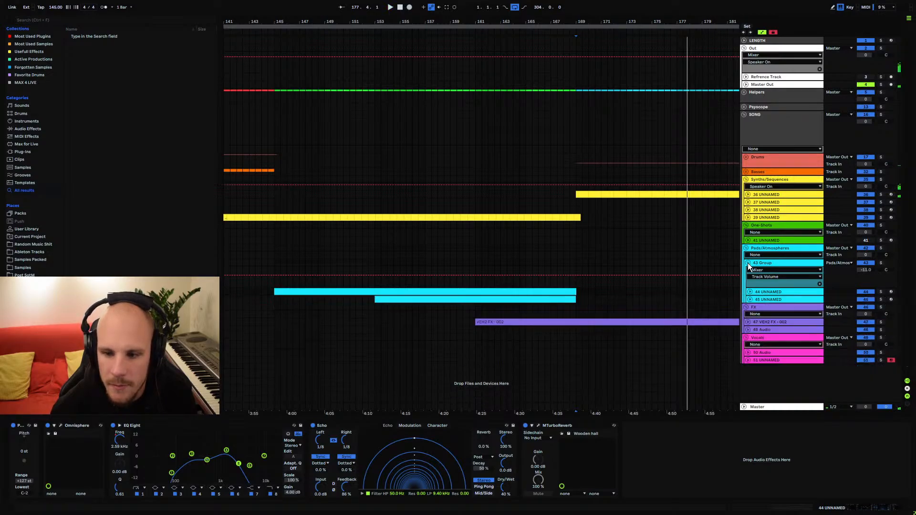
{"action": "left_click", "coordinate": [748, 263]}
Play the full arrangement from bar 169 and again from bar 201 to hear the synth sequences
{"action": "left_click", "coordinate": [575, 196]}
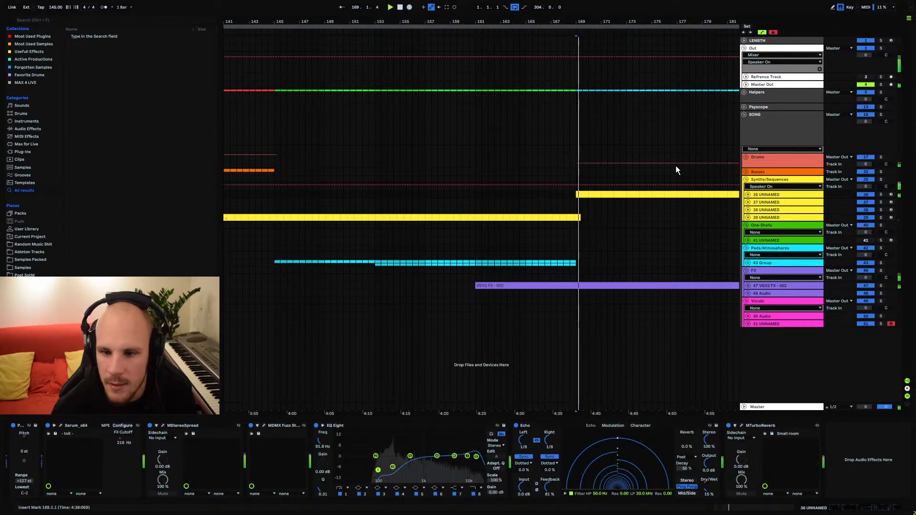
{"action": "mouse_move", "coordinate": [585, 21]}
{"action": "left_mouse_down"}
{"action": "mouse_move", "coordinate": [436, 50]}
{"action": "mouse_move", "coordinate": [426, 10]}
{"action": "mouse_move", "coordinate": [478, 10]}
{"action": "mouse_move", "coordinate": [449, 6]}
{"action": "left_mouse_up"}
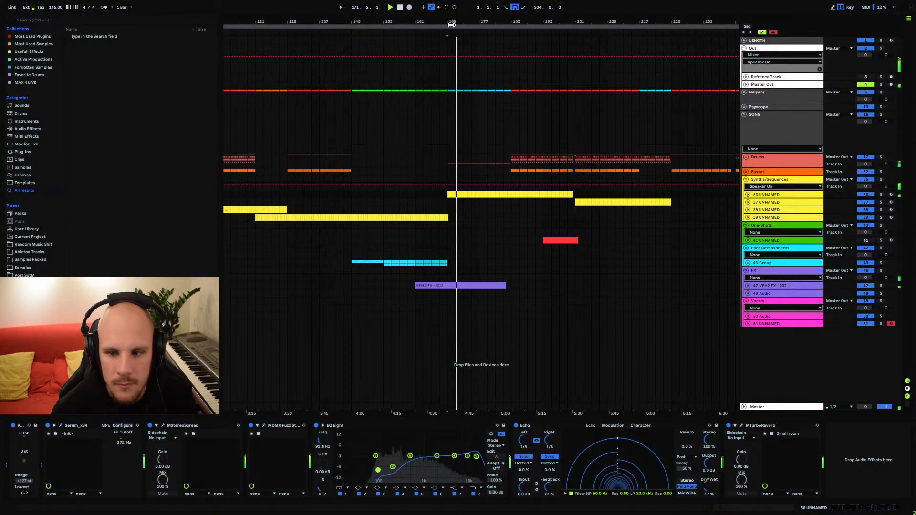
{"action": "left_click", "coordinate": [575, 194]}
{"action": "key", "text": "space"}
{"action": "key", "text": "space"}
{"action": "key", "text": "space"}
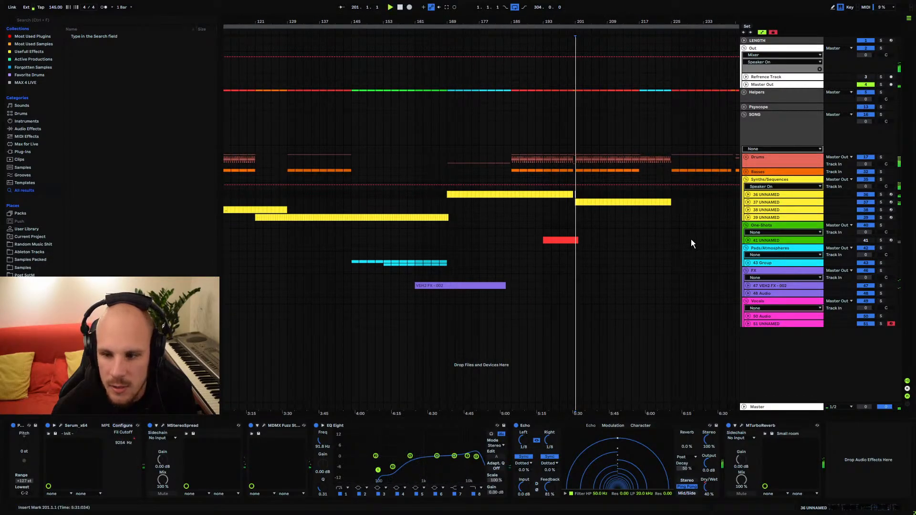
Unfold synth track 37 to show its automation lanes and listen to it soloed from bar 201
{"action": "left_click", "coordinate": [748, 202]}
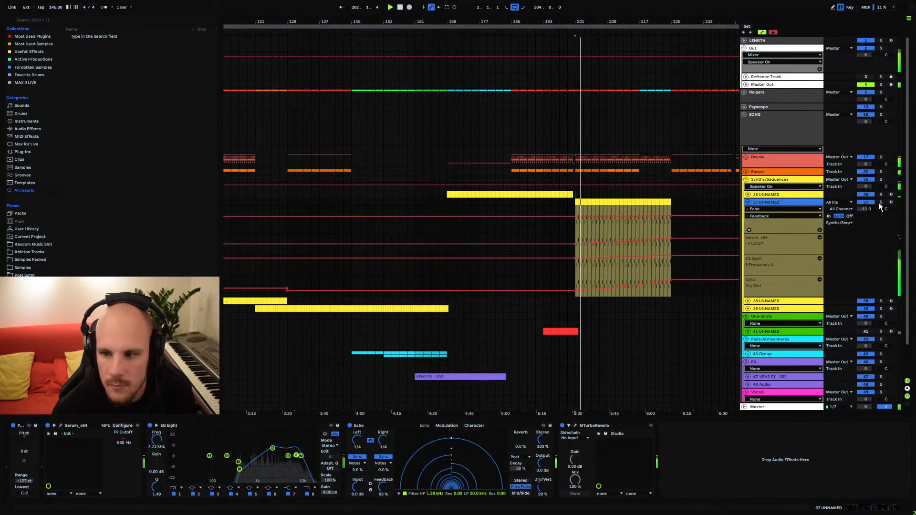
{"action": "left_click", "coordinate": [773, 202]}
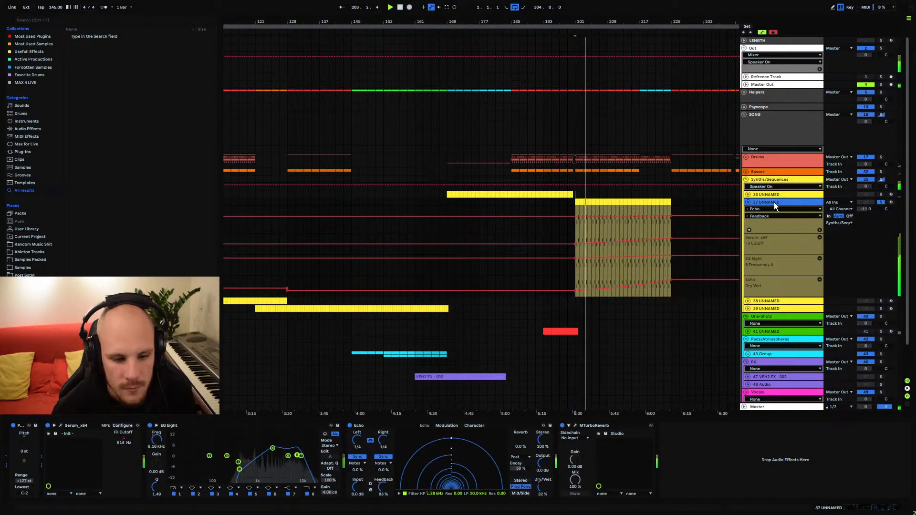
{"action": "key", "text": "space"}
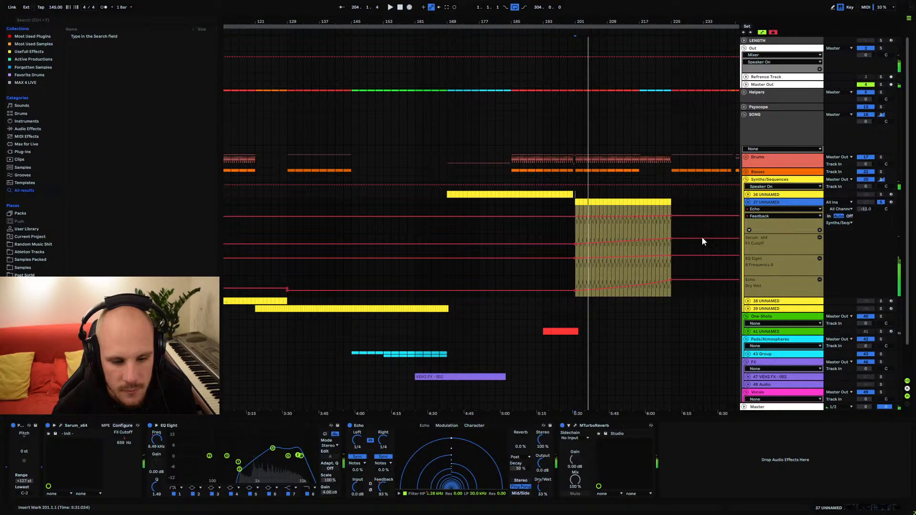
Inspect the FX page of the Serum instrument on track 37, then close the plugin and fold the track
{"action": "left_click", "coordinate": [61, 425]}
{"action": "left_click", "coordinate": [295, 134]}
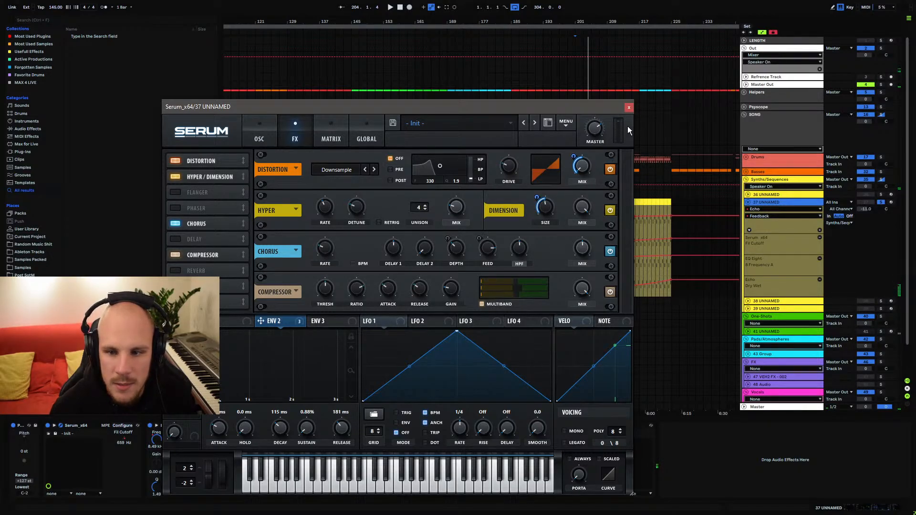
{"action": "left_click", "coordinate": [629, 107]}
{"action": "left_click", "coordinate": [748, 203]}
Unfold synth track 39, solo it instead of track 37 and play it from bar 129
{"action": "scroll", "coordinate": [439, 233], "scroll_direction": "left", "scroll_amount": 6}
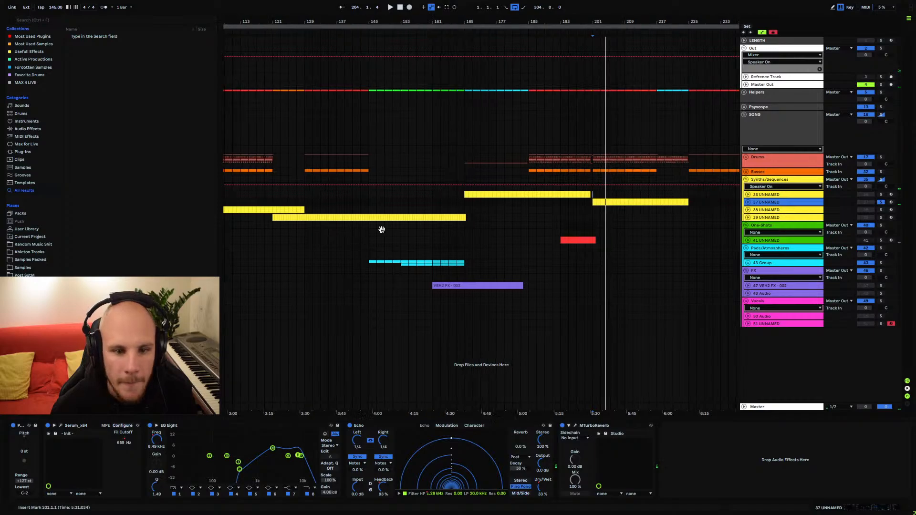
{"action": "left_click", "coordinate": [402, 217]}
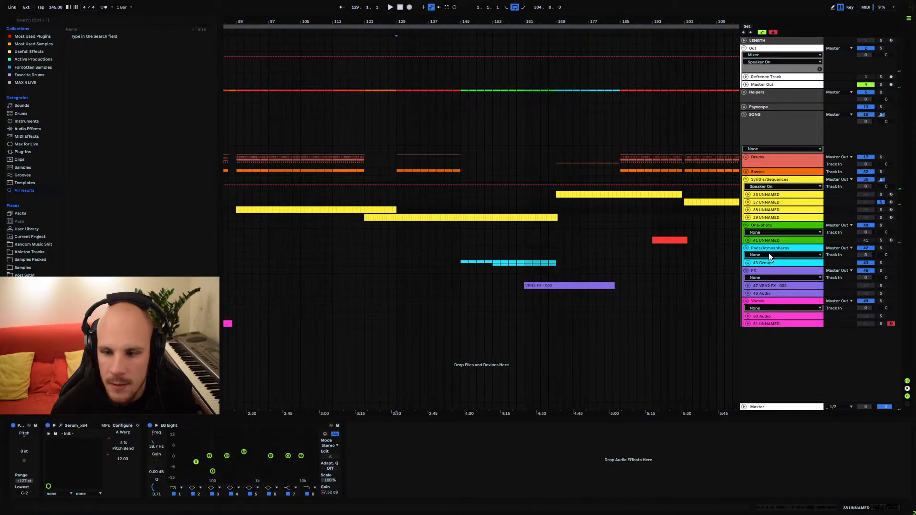
{"action": "left_click", "coordinate": [748, 218]}
{"action": "left_click", "coordinate": [881, 218]}
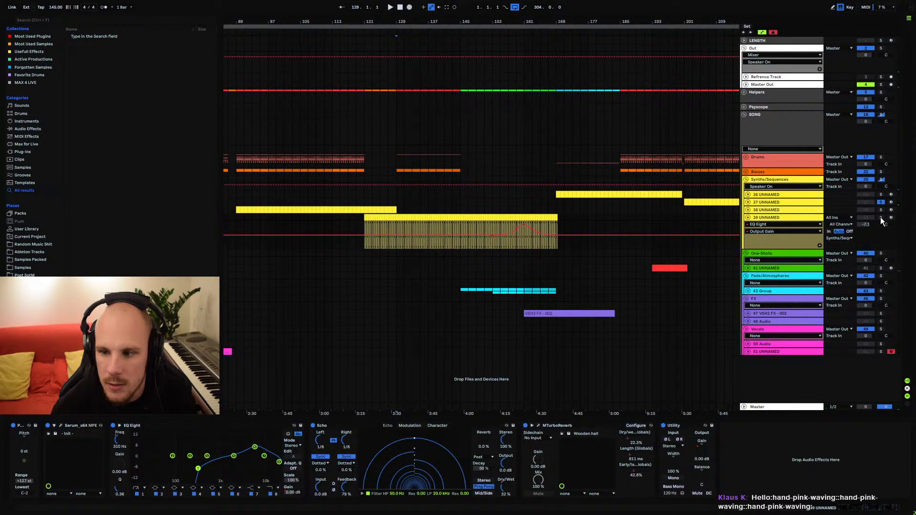
{"action": "left_click", "coordinate": [398, 226]}
{"action": "scroll", "coordinate": [390, 53], "scroll_direction": "up", "scroll_amount": 5}
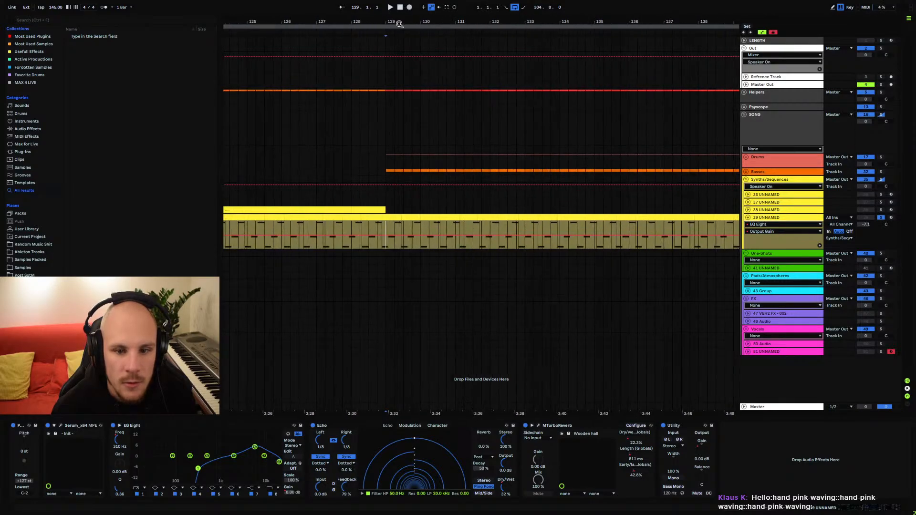
{"action": "key", "text": "space"}
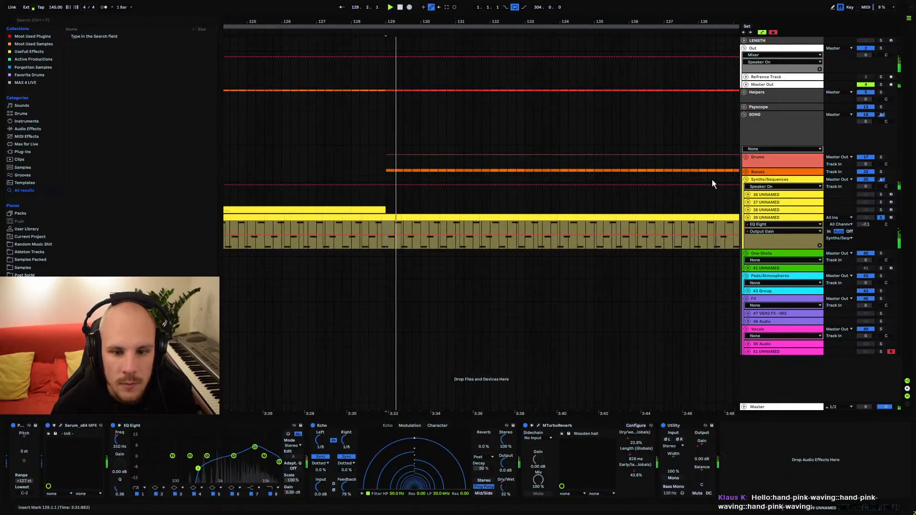
Unsolo synth track 39, fold it and stop playback
{"action": "left_click", "coordinate": [881, 217]}
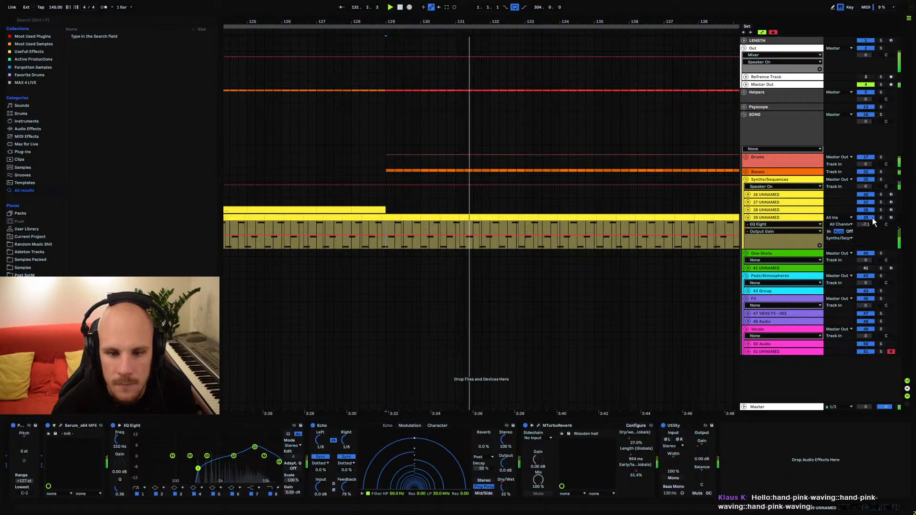
{"action": "left_click", "coordinate": [748, 218]}
{"action": "left_click", "coordinate": [771, 217]}
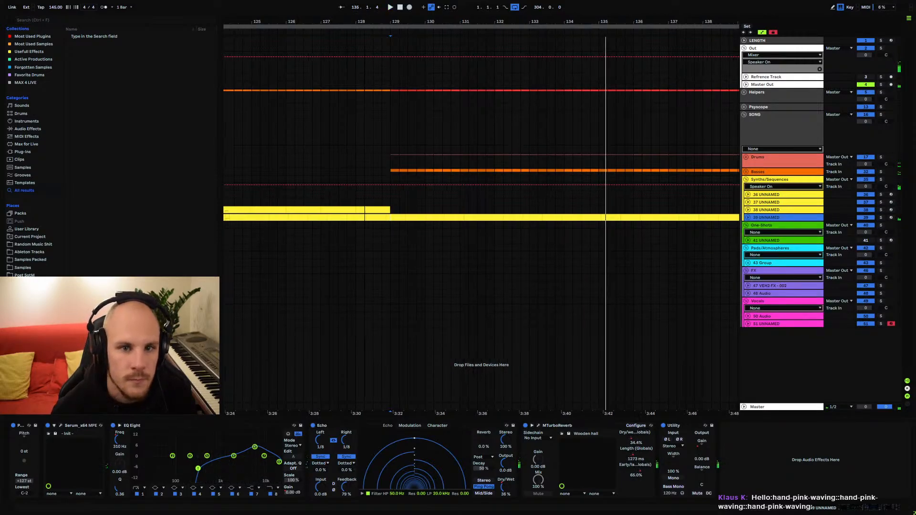
Play the full mix from bar 89, where the track 38 synth clip starts, and stop after a few bars
{"action": "key", "text": "minus"}
{"action": "key", "text": "minus"}
{"action": "key", "text": "minus"}
{"action": "left_click_drag", "start_coordinate": [511, 22], "coordinate": [509, 41]}
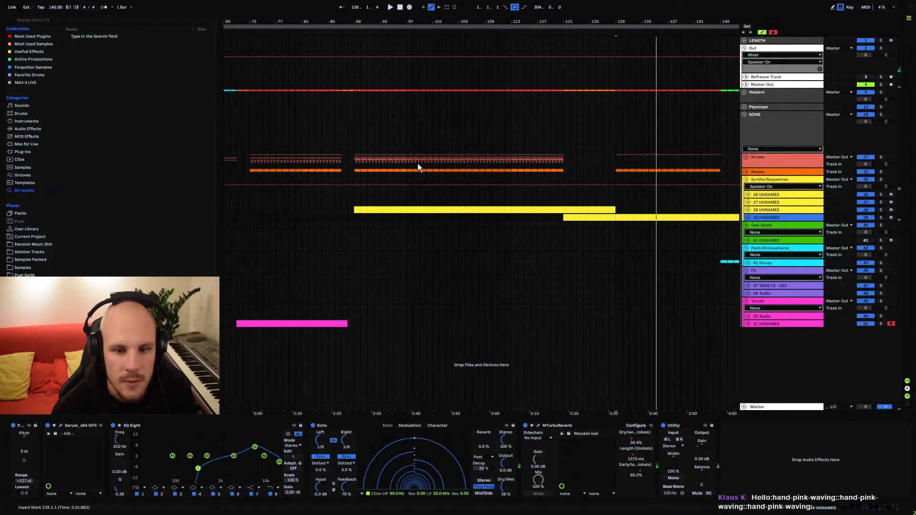
{"action": "left_click_drag", "start_coordinate": [357, 202], "coordinate": [408, 203]}
{"action": "left_click", "coordinate": [365, 210]}
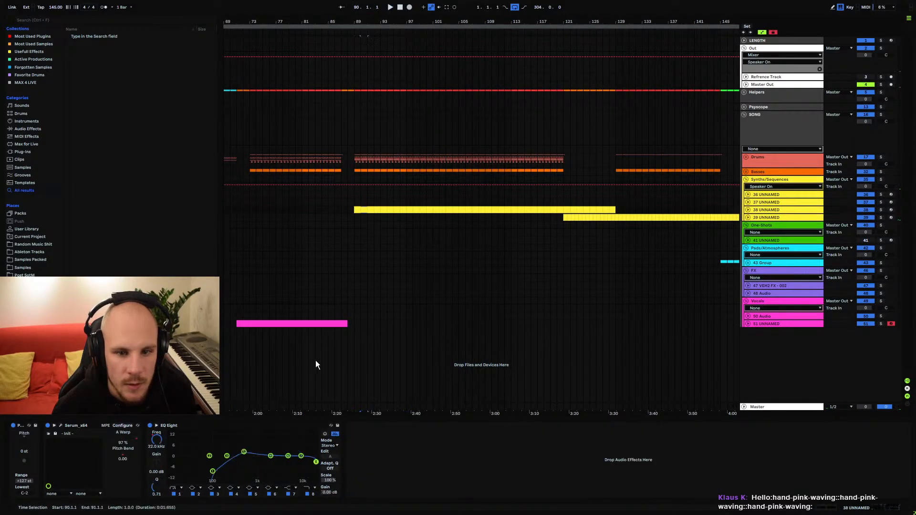
{"action": "left_click", "coordinate": [354, 204]}
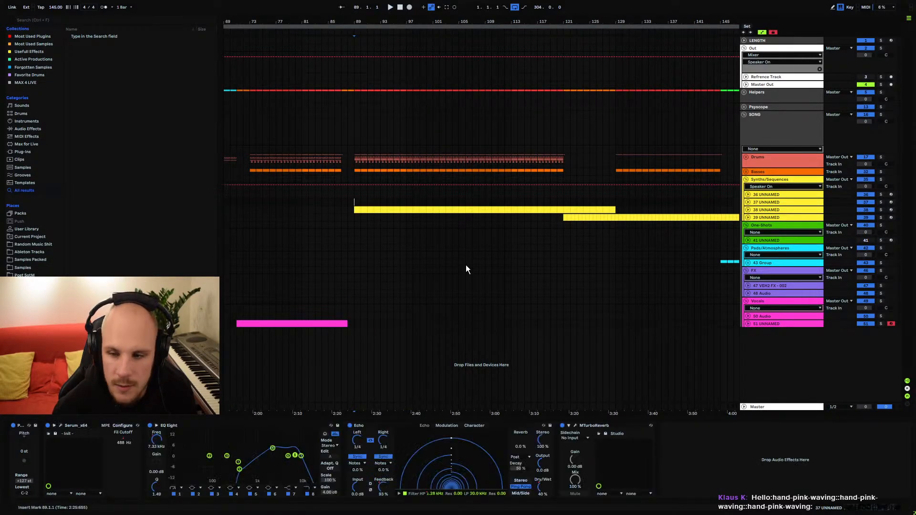
{"action": "key", "text": "space"}
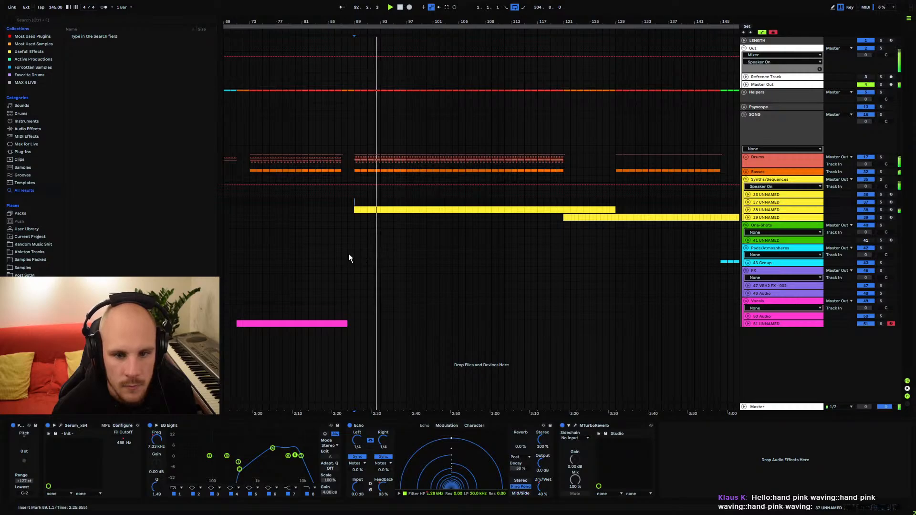
{"action": "key", "text": "space"}
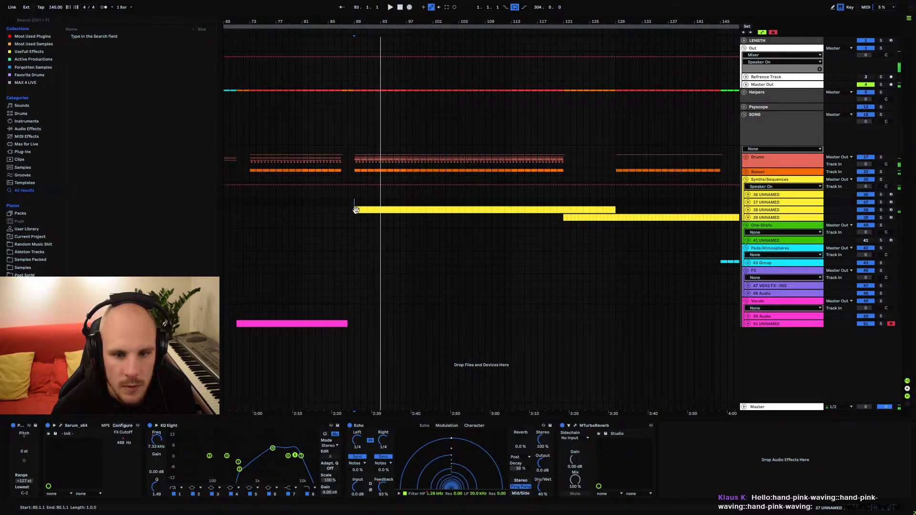
Highlight bars 89 to 122 of the track 38 synth clip, then play the arrangement from bar 73 under the vocal clip
{"action": "left_click_drag", "start_coordinate": [355, 210], "coordinate": [546, 219]}
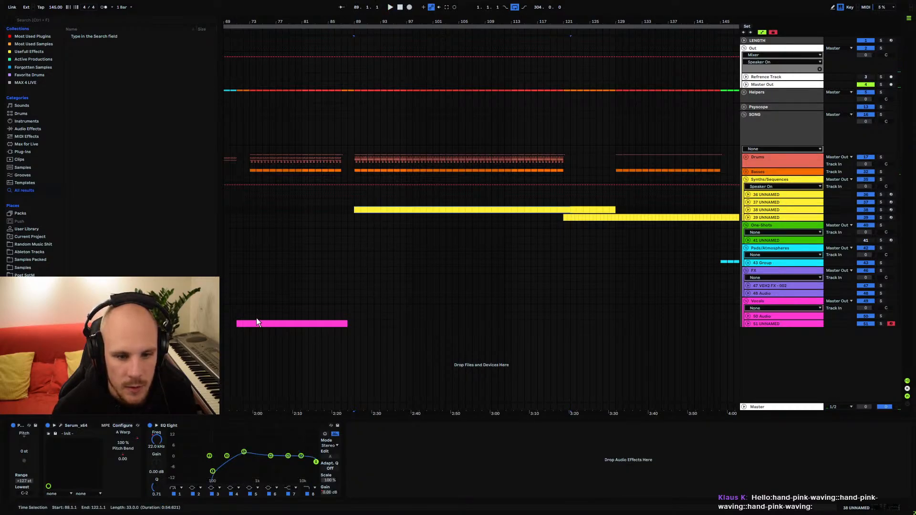
{"action": "left_click", "coordinate": [249, 301]}
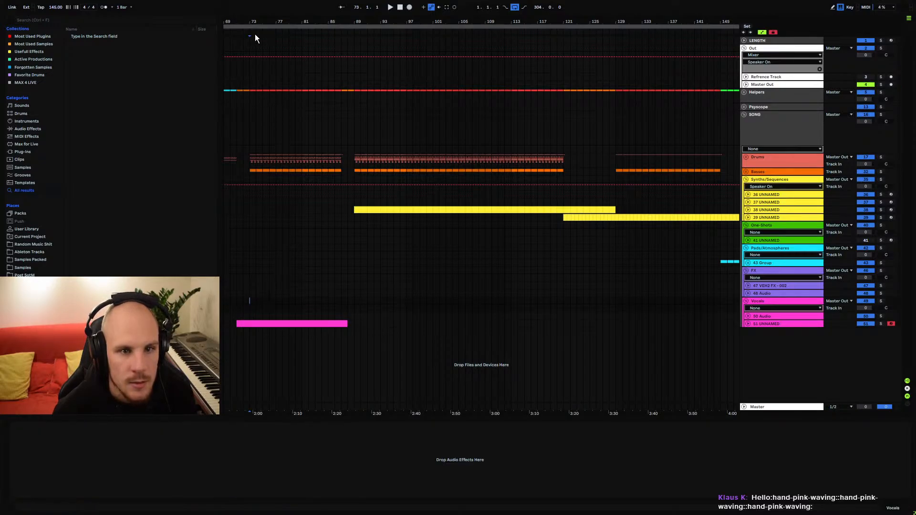
{"action": "mouse_move", "coordinate": [251, 22]}
{"action": "left_mouse_down"}
{"action": "mouse_move", "coordinate": [252, 36]}
{"action": "mouse_move", "coordinate": [297, 39]}
{"action": "left_mouse_up"}
{"action": "key", "text": "space"}
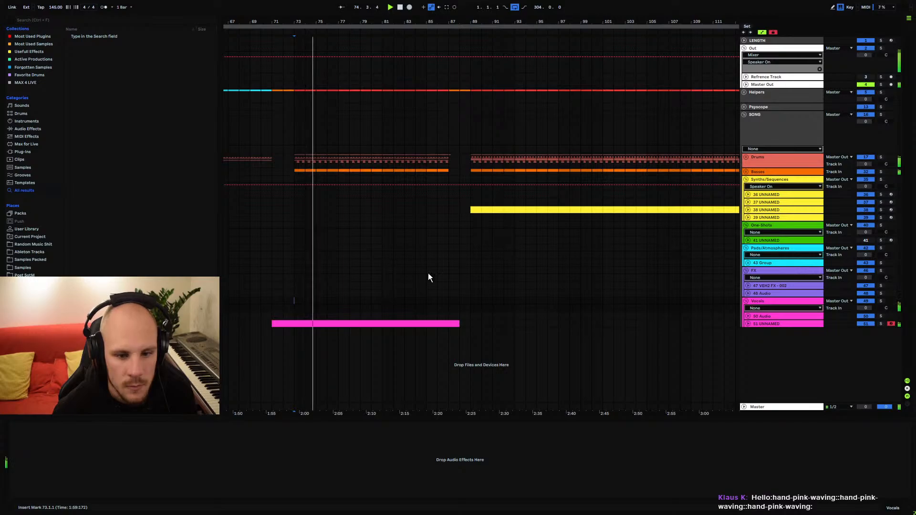
Unfold vocal track 51, examine its MTransformer Formant shift (Pitch) automation, and fold the track again
{"action": "left_click", "coordinate": [748, 323]}
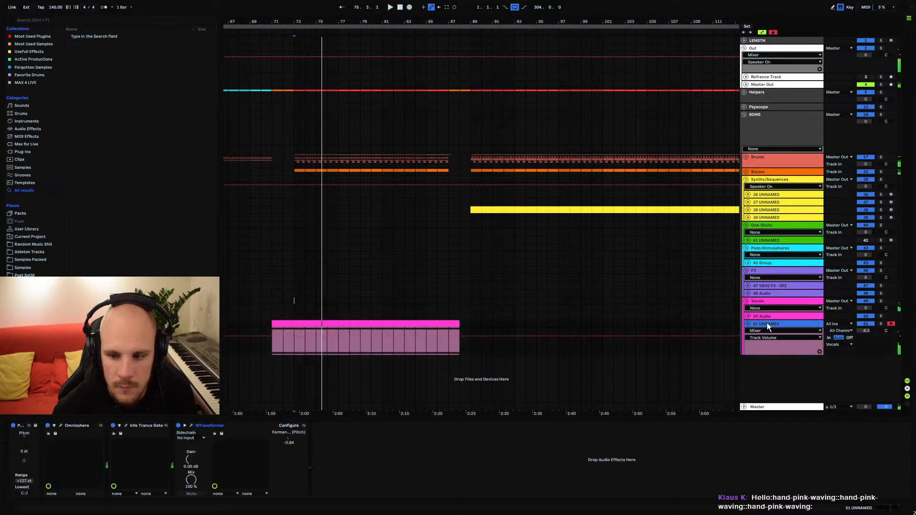
{"action": "left_click", "coordinate": [291, 436]}
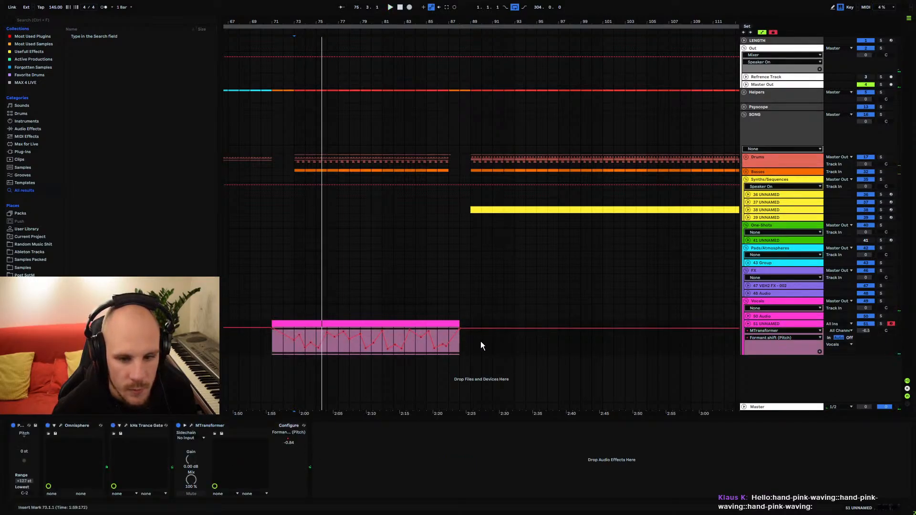
{"action": "left_click", "coordinate": [747, 324]}
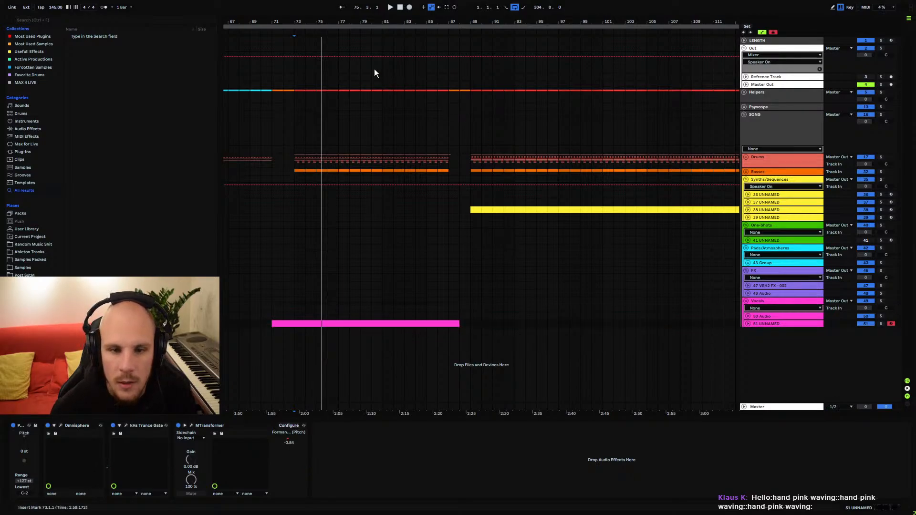
{"action": "left_click_drag", "start_coordinate": [270, 22], "coordinate": [288, 2]}
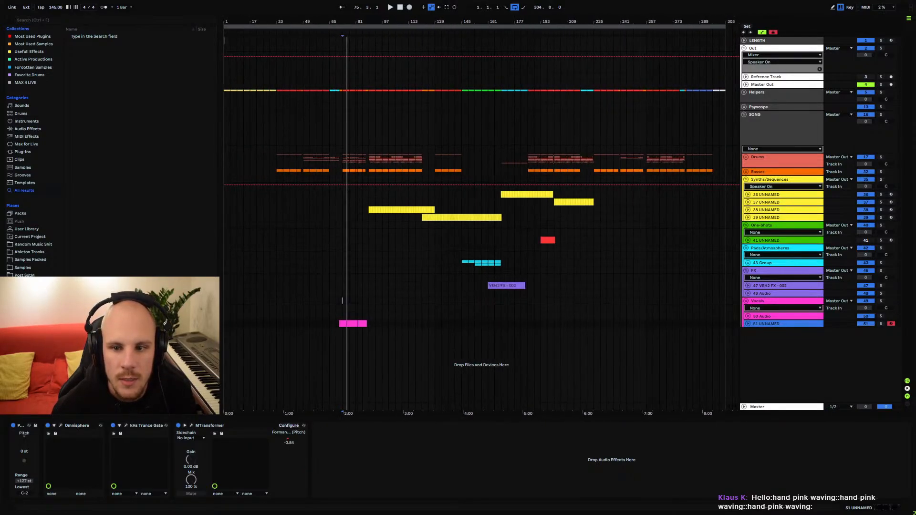
Unfold the Drums group and highlight its tracks from bar 33 to bar 49
{"action": "left_click", "coordinate": [289, 157]}
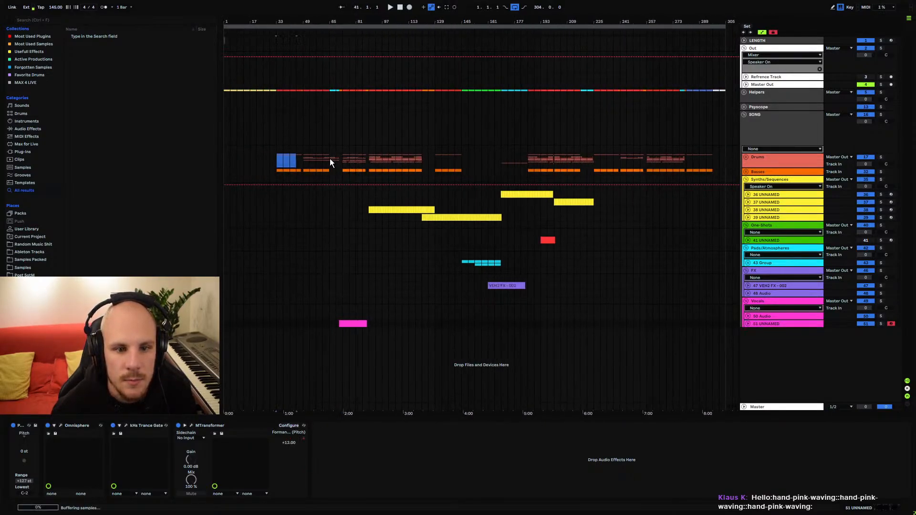
{"action": "left_click", "coordinate": [714, 170]}
{"action": "left_click", "coordinate": [746, 158]}
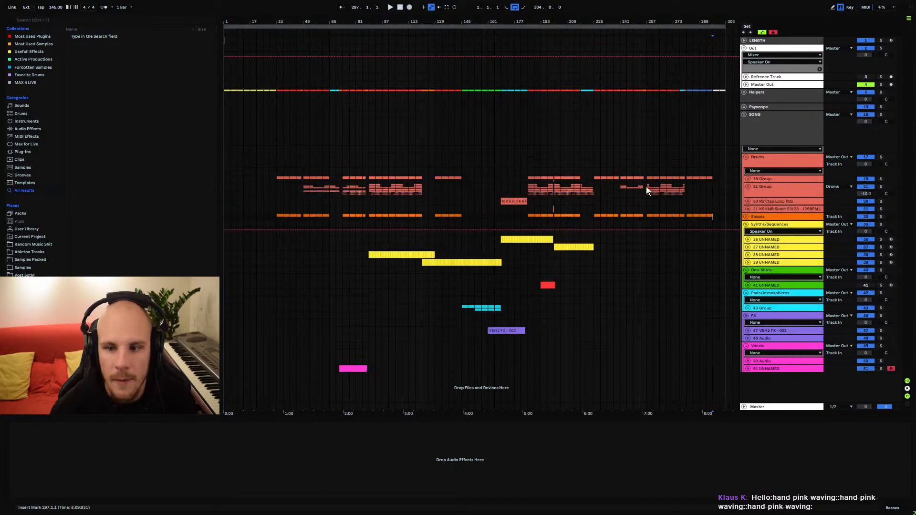
{"action": "left_click_drag", "start_coordinate": [285, 176], "coordinate": [296, 176]}
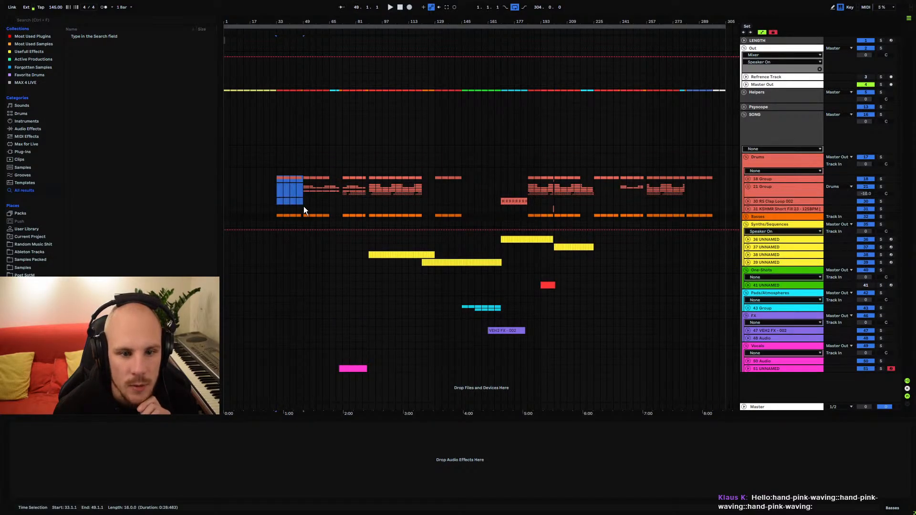
{"action": "left_click_drag", "start_coordinate": [304, 210], "coordinate": [303, 220]}
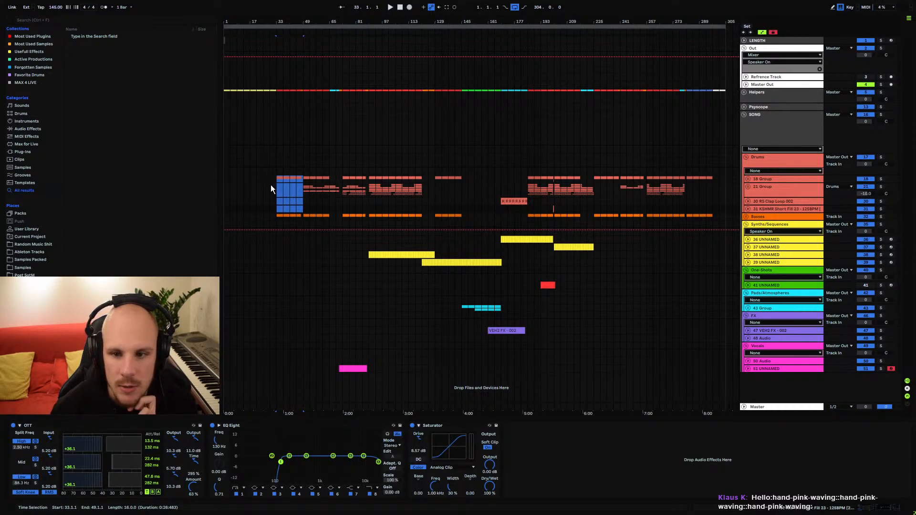
Highlight the drum and bass clips over bars 33 to 65 and 73 to 121, and fold the Drums group
{"action": "left_click_drag", "start_coordinate": [271, 188], "coordinate": [589, 221]}
{"action": "left_click", "coordinate": [583, 213]}
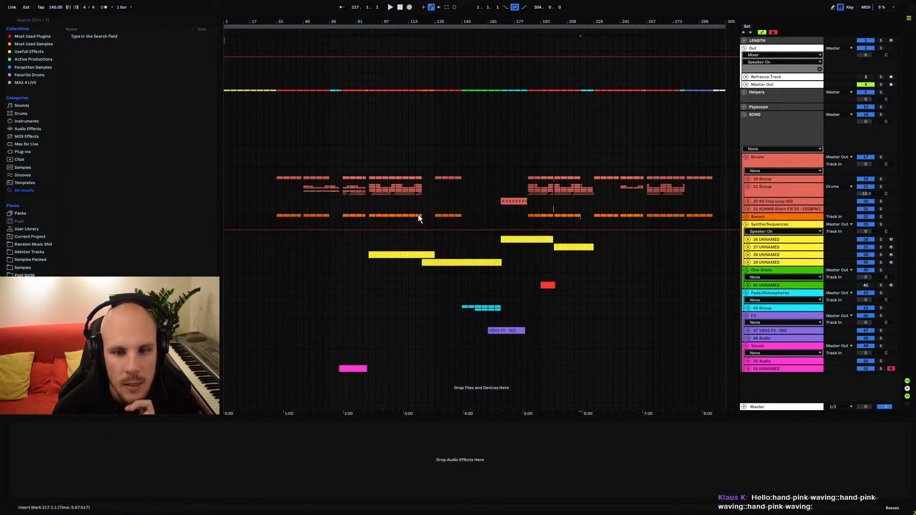
{"action": "left_click_drag", "start_coordinate": [276, 177], "coordinate": [330, 217]}
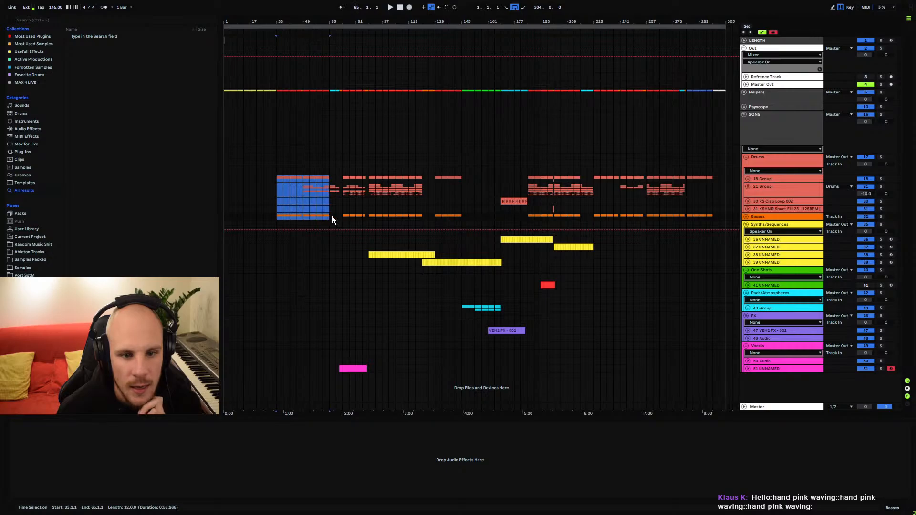
{"action": "left_click_drag", "start_coordinate": [343, 178], "coordinate": [415, 218]}
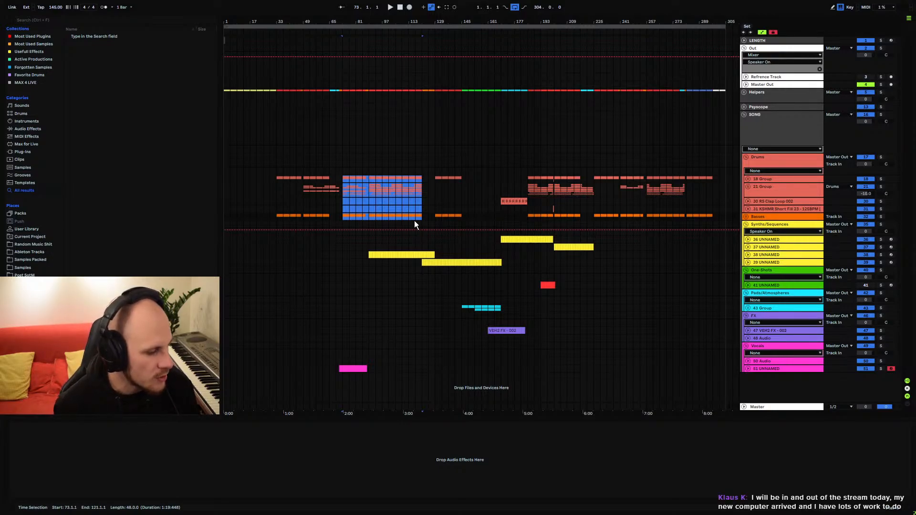
{"action": "left_click", "coordinate": [746, 157]}
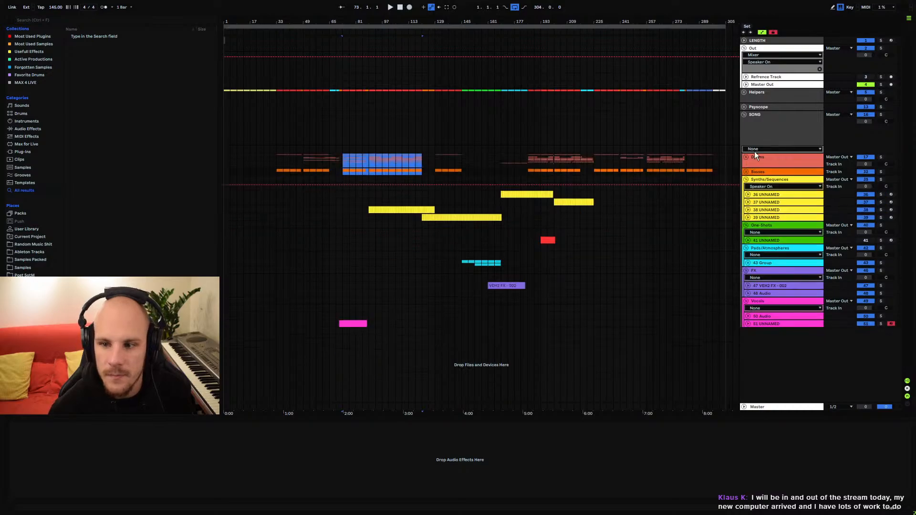
Unfold one-shot track 41 and examine its red clip's notes from bar 193 to 194.3
{"action": "left_click", "coordinate": [763, 170]}
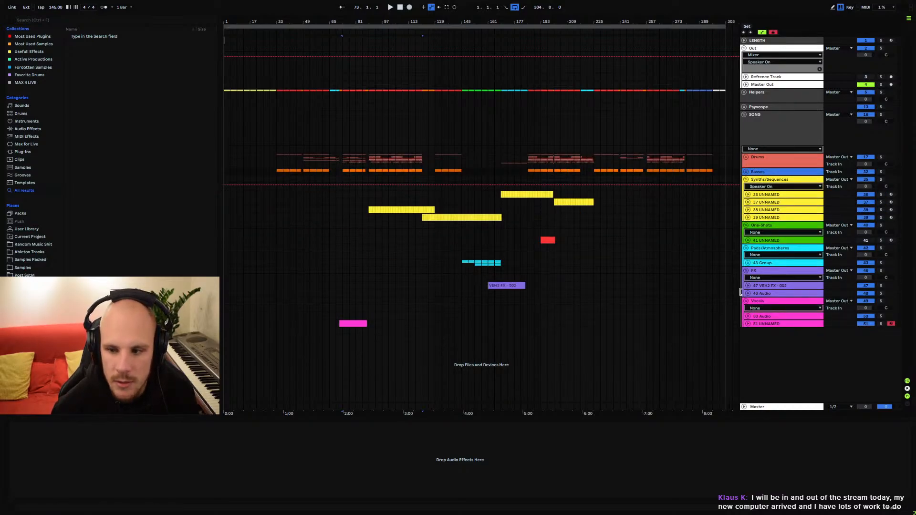
{"action": "left_click", "coordinate": [542, 244]}
{"action": "left_click_drag", "start_coordinate": [562, 21], "coordinate": [706, 265]}
{"action": "left_click", "coordinate": [747, 241]}
{"action": "left_click", "coordinate": [771, 240]}
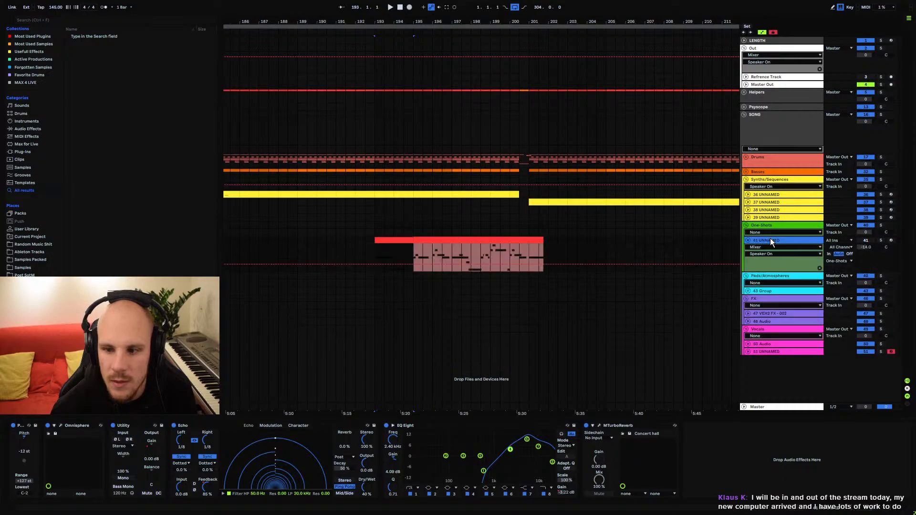
{"action": "left_click", "coordinate": [375, 257]}
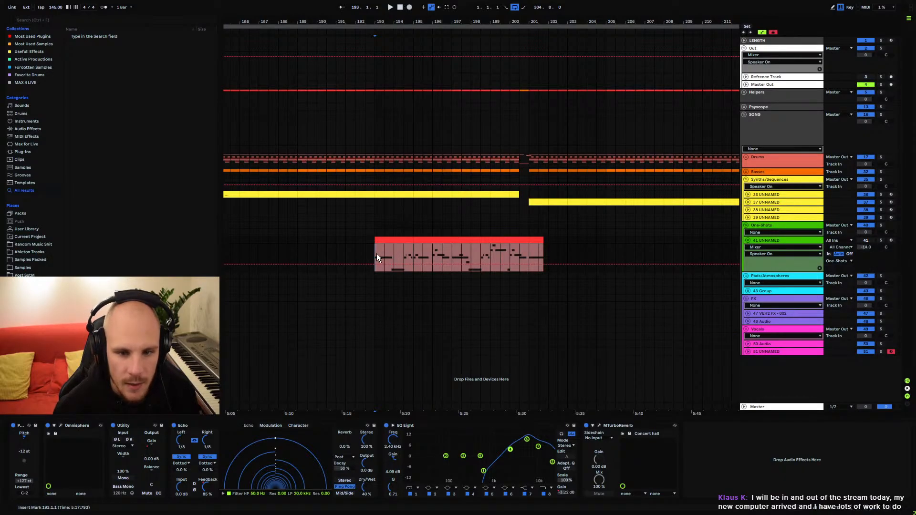
{"action": "left_click", "coordinate": [405, 251]}
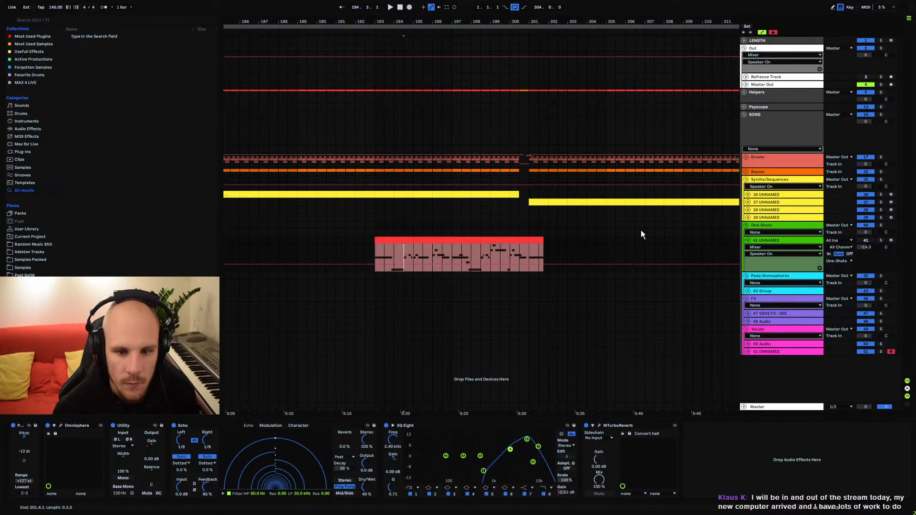
Unfold synth track 36 and compare its notes with the one-shot clip's notes from bar 194.3 to 195
{"action": "left_click", "coordinate": [748, 195]}
{"action": "left_click_drag", "start_coordinate": [406, 22], "coordinate": [406, 103]}
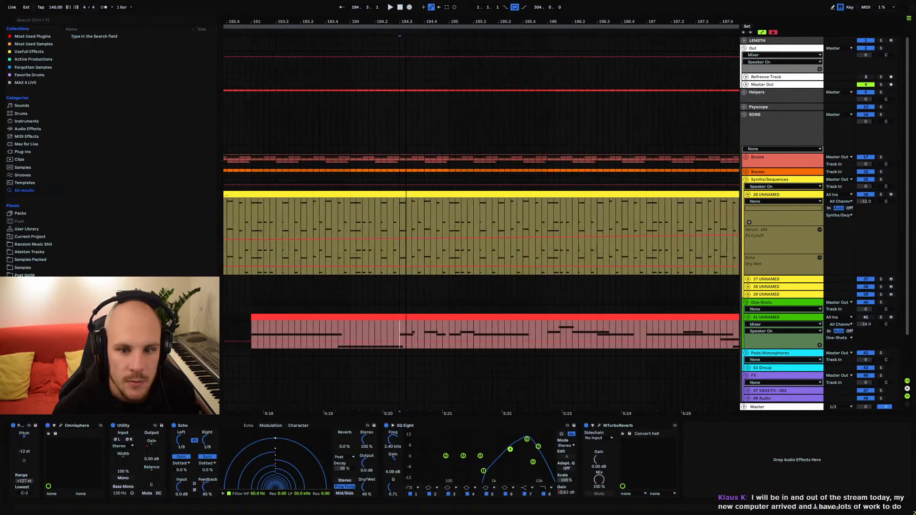
{"action": "left_click_drag", "start_coordinate": [400, 207], "coordinate": [450, 204]}
{"action": "left_click_drag", "start_coordinate": [405, 327], "coordinate": [445, 329]}
{"action": "left_click", "coordinate": [448, 329]}
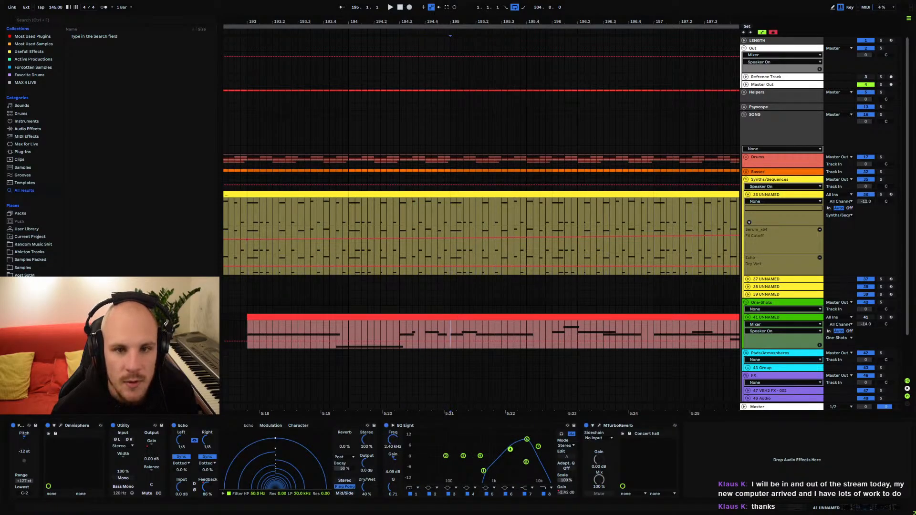
Check the one-shot clip's opening at bars 193 and 194.3, and fold synth track 36
{"action": "left_click_drag", "start_coordinate": [408, 24], "coordinate": [381, 2]}
{"action": "left_click", "coordinate": [353, 322], "text": "shift"}
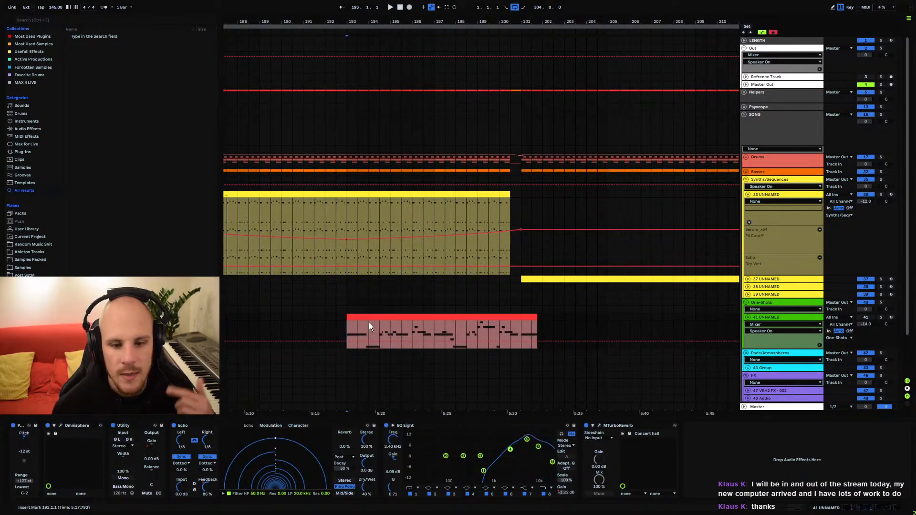
{"action": "left_click", "coordinate": [379, 331]}
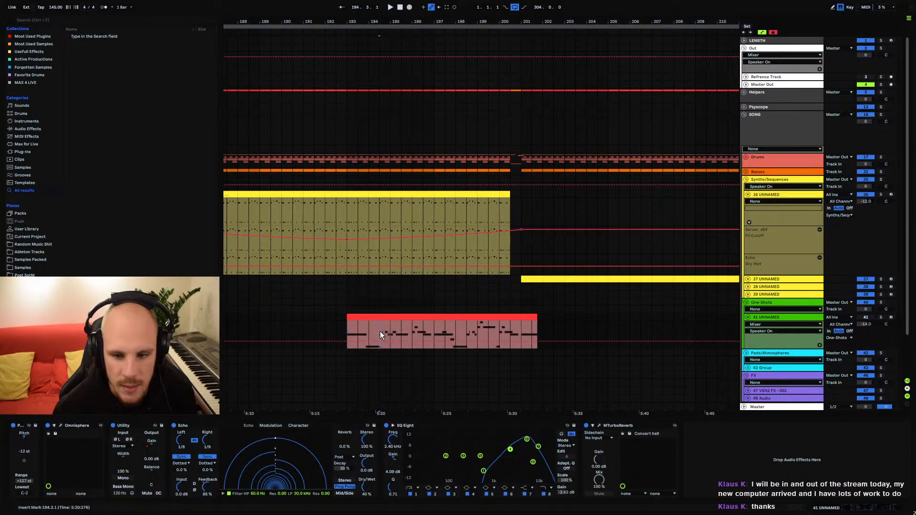
{"action": "left_click", "coordinate": [349, 331]}
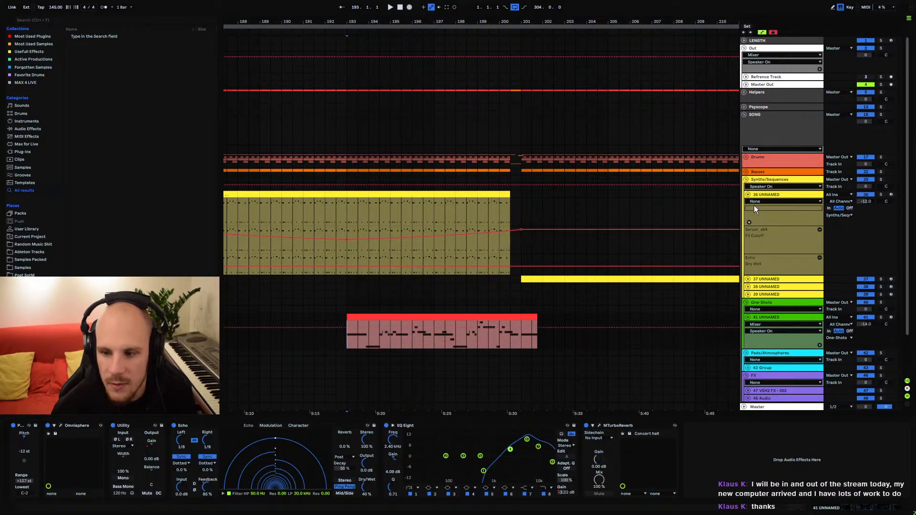
{"action": "left_click", "coordinate": [747, 194]}
Play the full mix from bar 191 through the one-shot clip on track 41 and stop past its end
{"action": "left_click_drag", "start_coordinate": [349, 22], "coordinate": [417, 17]}
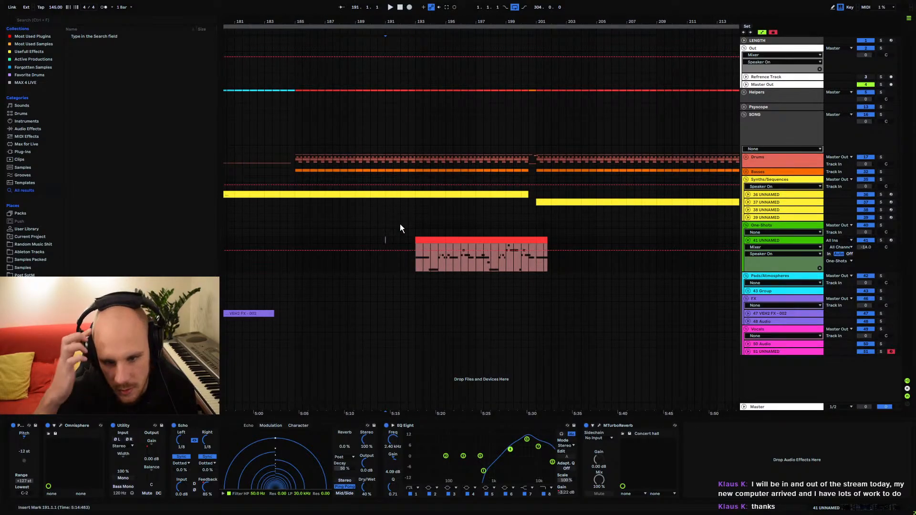
{"action": "key", "text": "space"}
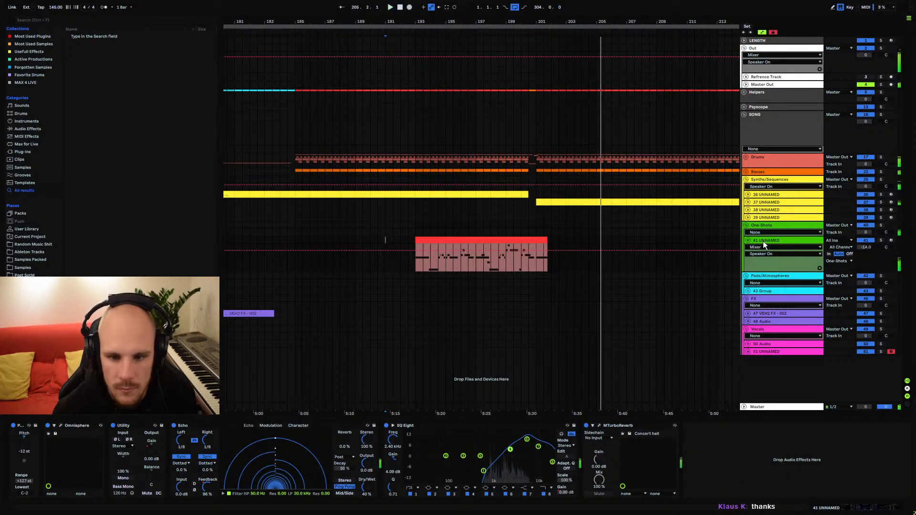
{"action": "key", "text": "space"}
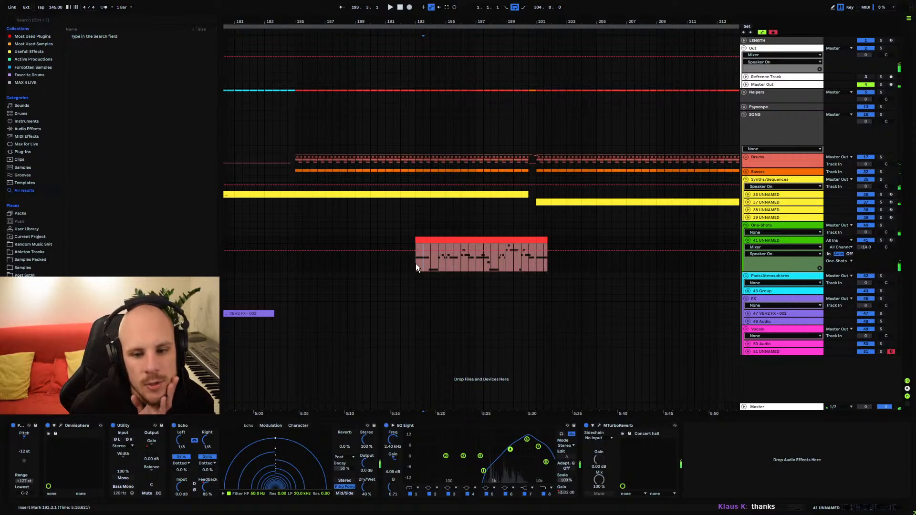
Highlight the one-shot clip's opening phrase and the phrase leading up to bar 200
{"action": "left_click_drag", "start_coordinate": [418, 263], "coordinate": [461, 263]}
{"action": "left_click", "coordinate": [532, 263]}
{"action": "left_click_drag", "start_coordinate": [529, 264], "coordinate": [499, 263]}
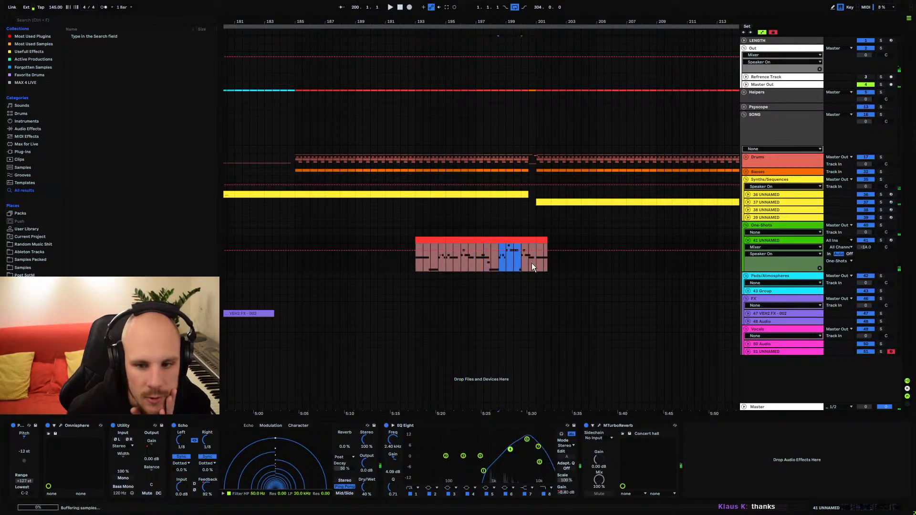
{"action": "left_click", "coordinate": [522, 265]}
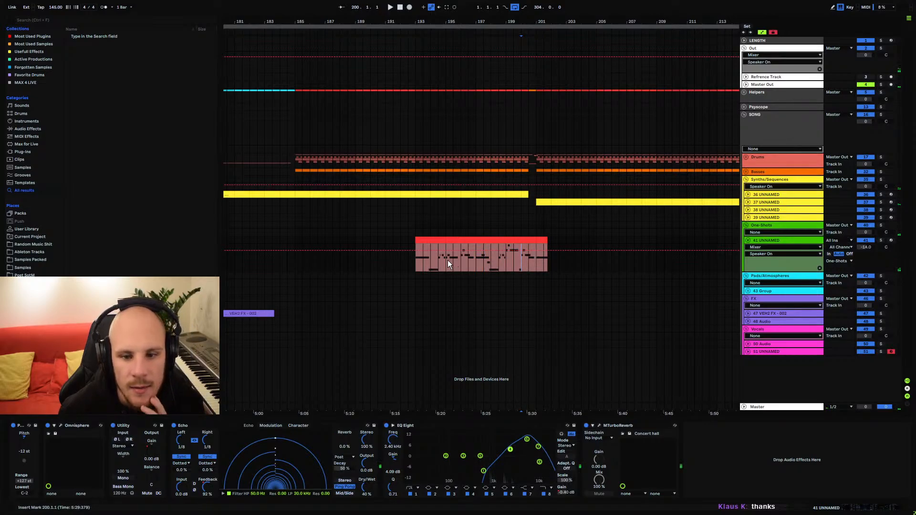
Highlight bars 195 to 197 and 199 to 200 of the one-shot clip to compare their melodies
{"action": "left_click_drag", "start_coordinate": [446, 258], "coordinate": [475, 258]}
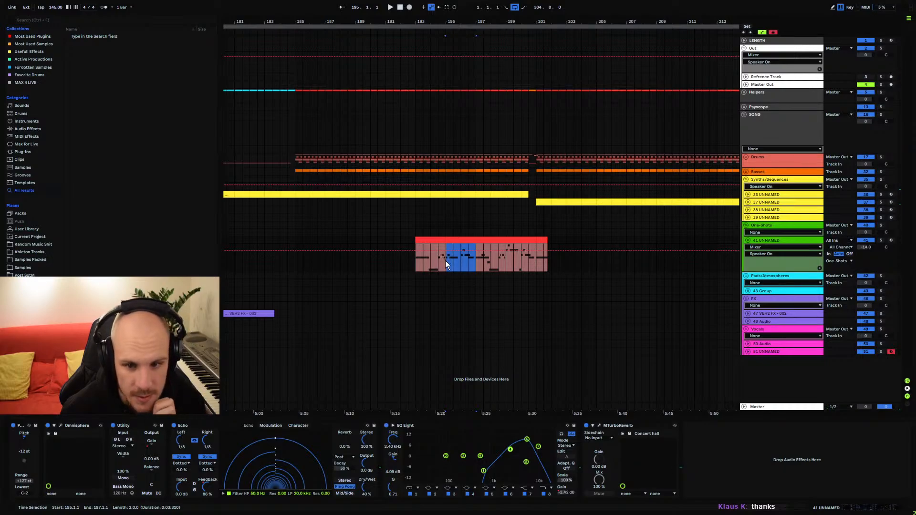
{"action": "left_click", "coordinate": [467, 270]}
{"action": "mouse_move", "coordinate": [506, 256]}
{"action": "left_mouse_down"}
{"action": "mouse_move", "coordinate": [531, 261]}
{"action": "mouse_move", "coordinate": [516, 260]}
{"action": "left_mouse_up"}
{"action": "left_click", "coordinate": [508, 264]}
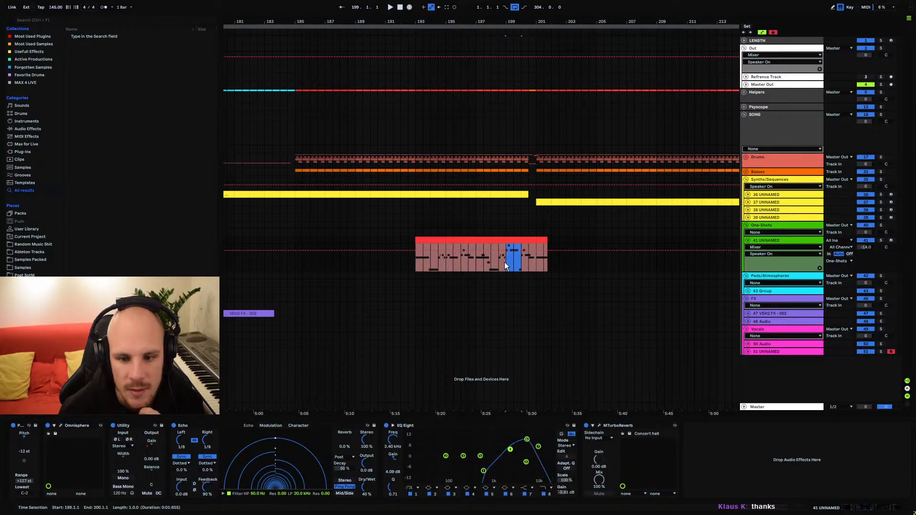
{"action": "left_click", "coordinate": [522, 265]}
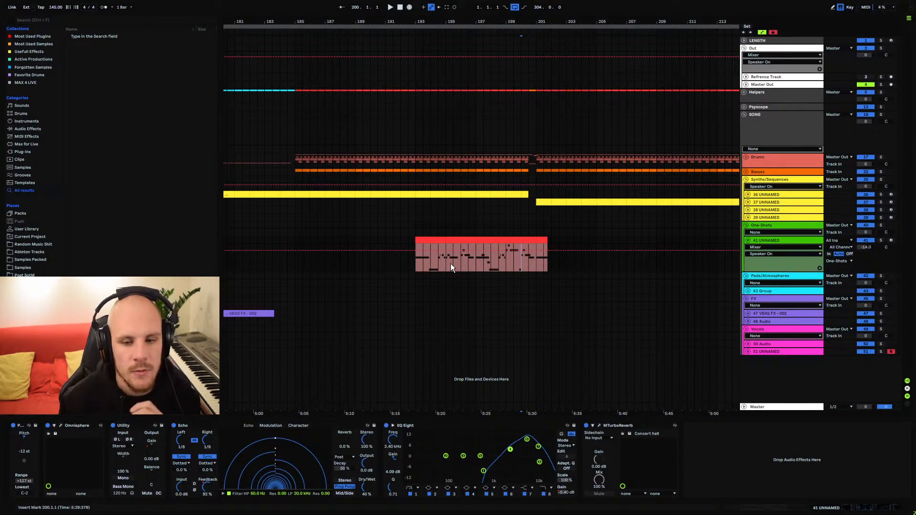
Open the track 41 one-shot clip for note editing and select its long D#4 note at 9.4.3
{"action": "mouse_move", "coordinate": [439, 265]}
{"action": "left_mouse_down"}
{"action": "mouse_move", "coordinate": [418, 264]}
{"action": "mouse_move", "coordinate": [437, 265]}
{"action": "left_mouse_up"}
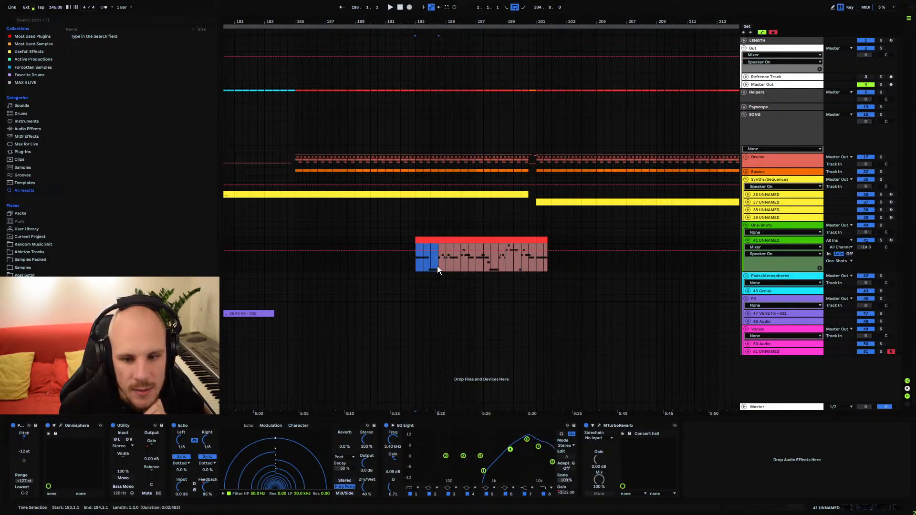
{"action": "left_click", "coordinate": [416, 263]}
{"action": "left_click", "coordinate": [434, 241]}
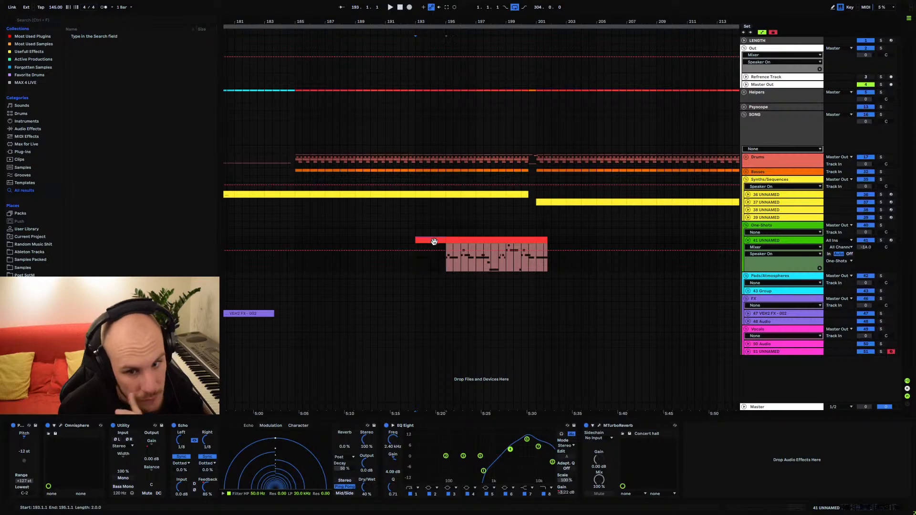
{"action": "double_click", "coordinate": [434, 241]}
{"action": "left_click", "coordinate": [316, 363]}
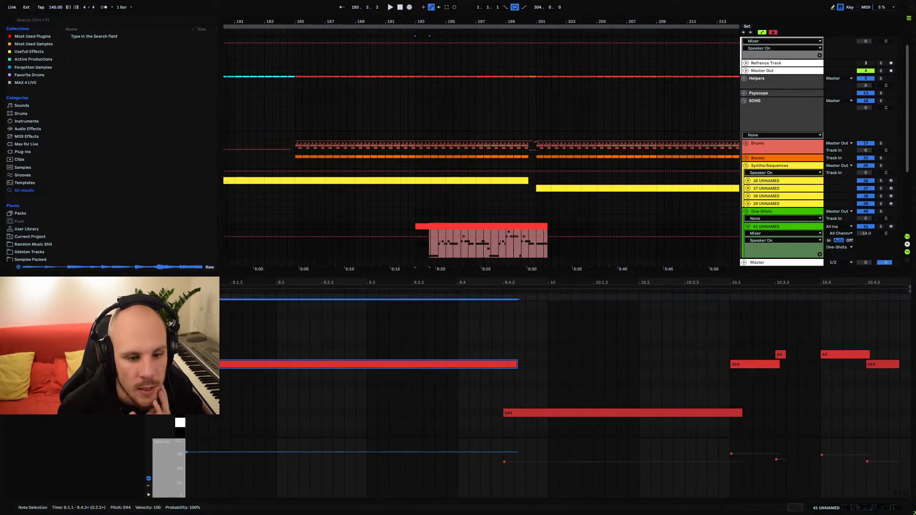
{"action": "left_click", "coordinate": [513, 413]}
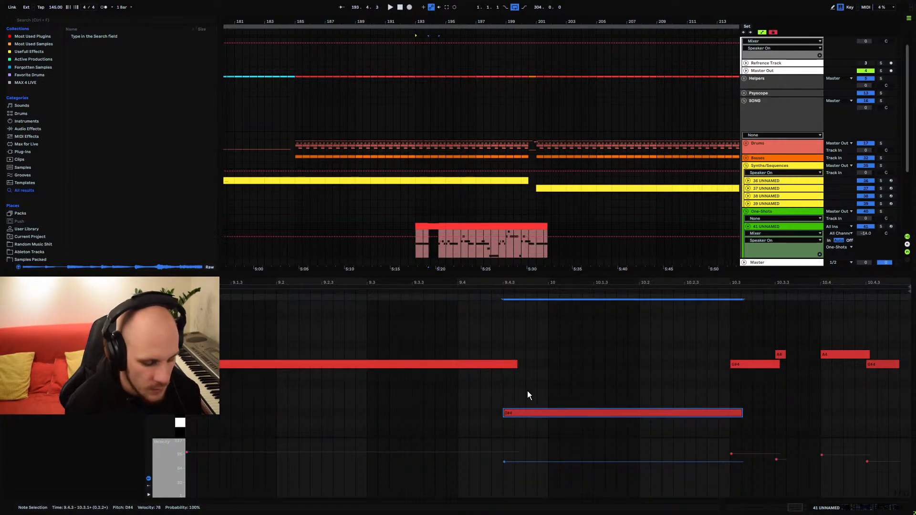
Raise the selected note by an octave and step it through neighbouring pitches to C5
{"action": "key", "text": "shift+Up"}
{"action": "key", "text": "Down"}
{"action": "key", "text": "Down"}
{"action": "key", "text": "Down"}
{"action": "key", "text": "Down"}
{"action": "key", "text": "Down"}
{"action": "key", "text": "Down"}
{"action": "key", "text": "Down"}
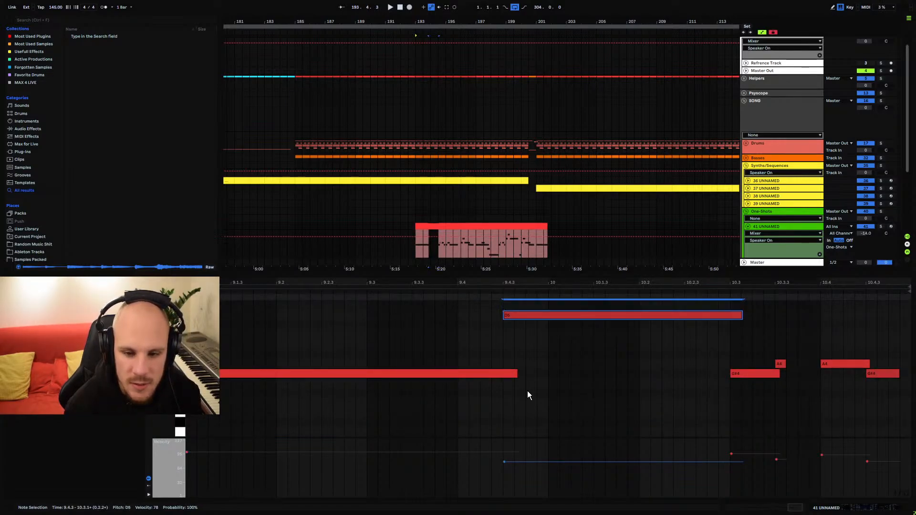
{"action": "key", "text": "Up"}
{"action": "key", "text": "Up"}
{"action": "key", "text": "Up"}
{"action": "key", "text": "Up"}
{"action": "key", "text": "Up"}
{"action": "key", "text": "Up"}
{"action": "key", "text": "Up"}
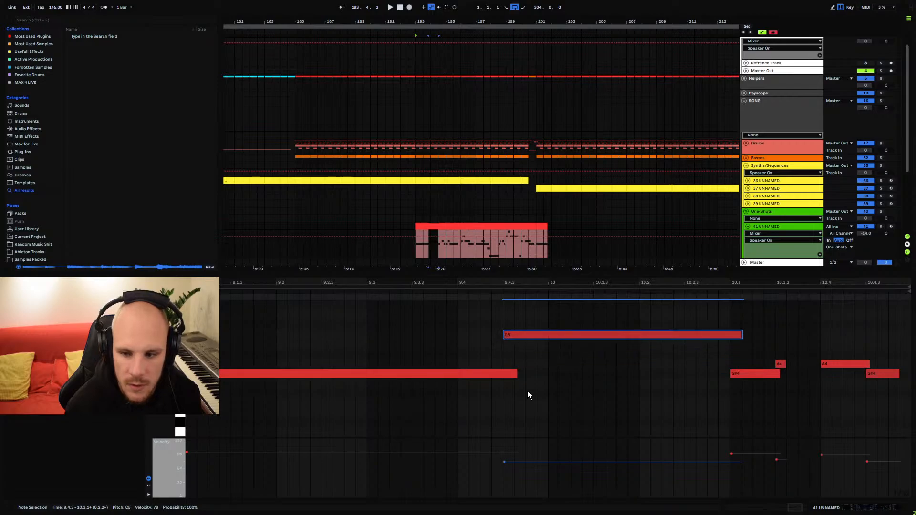
Return the selected note at 9.4.3 to D#4, then fold and deactivate track 41
{"action": "key", "text": "shift+Down"}
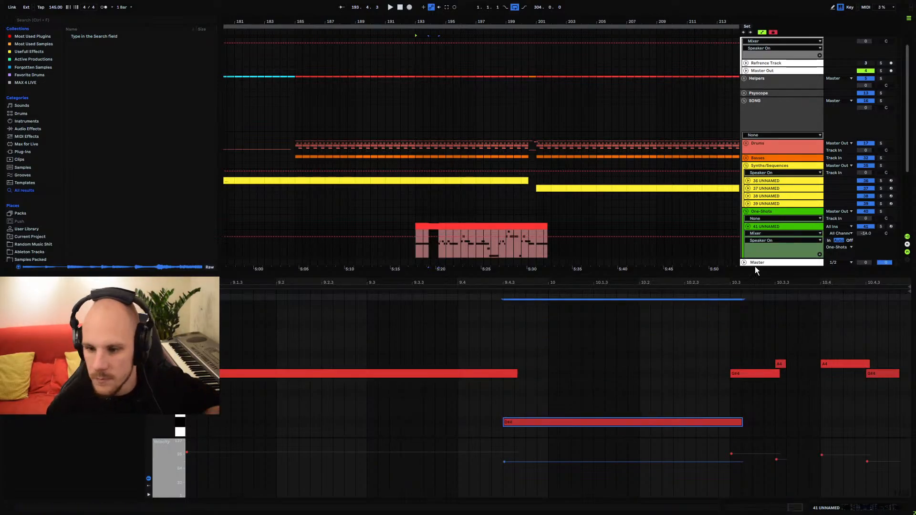
{"action": "left_click", "coordinate": [749, 225]}
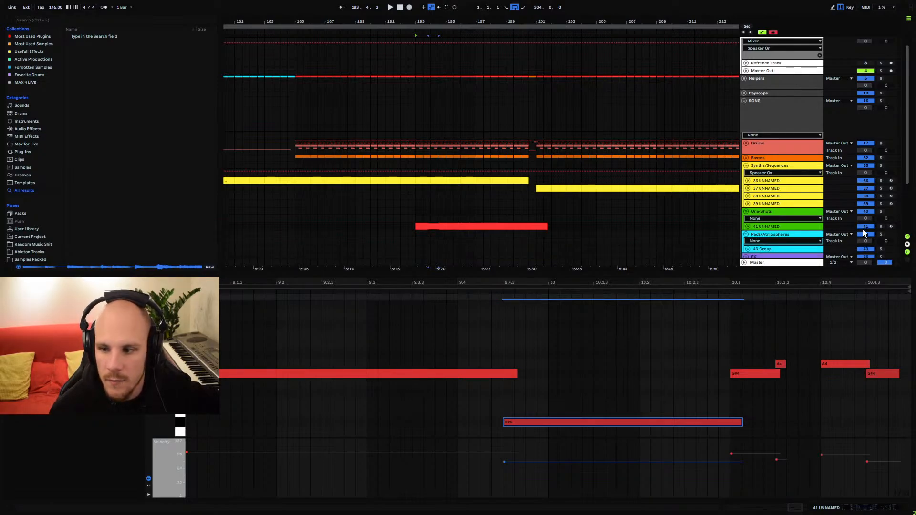
{"action": "left_click", "coordinate": [771, 227]}
Show the whole arrangement without the note editor and remove track 37's clips between bars 89 and 121
{"action": "left_click_drag", "start_coordinate": [408, 225], "coordinate": [552, 231]}
{"action": "left_click", "coordinate": [566, 229]}
{"action": "left_click_drag", "start_coordinate": [687, 272], "coordinate": [701, 446]}
{"action": "left_click_drag", "start_coordinate": [377, 23], "coordinate": [444, 24]}
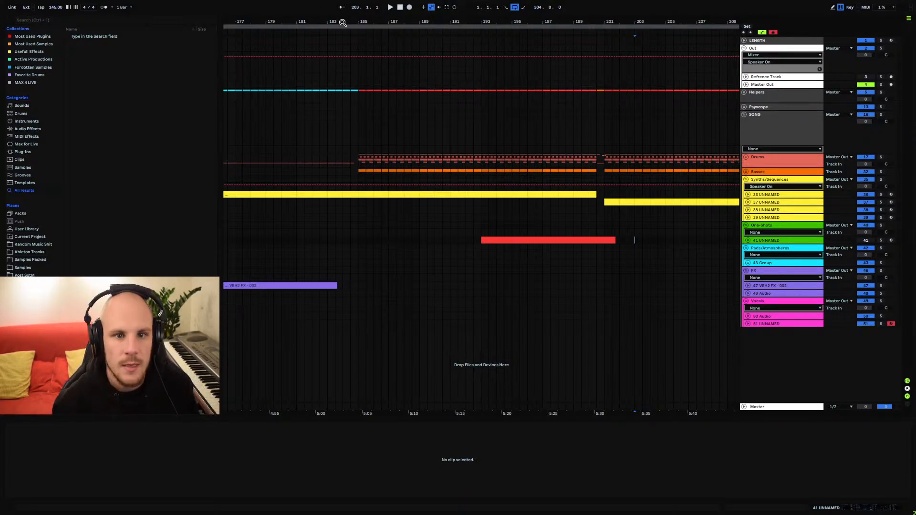
{"action": "left_click_drag", "start_coordinate": [344, 22], "coordinate": [525, 2]}
{"action": "left_click", "coordinate": [381, 206]}
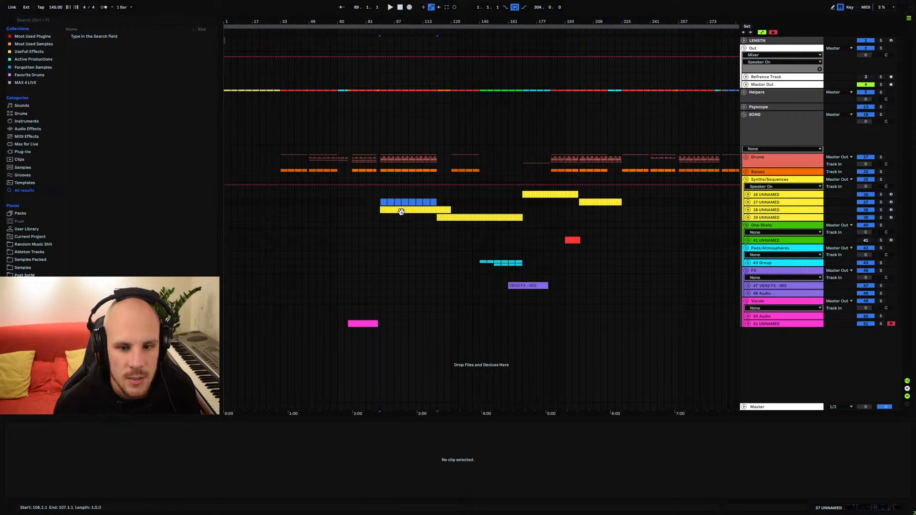
Add the DimensionExpander stereo effect after EQ Eight on track 38, keeping its default settings
{"action": "left_click", "coordinate": [766, 208]}
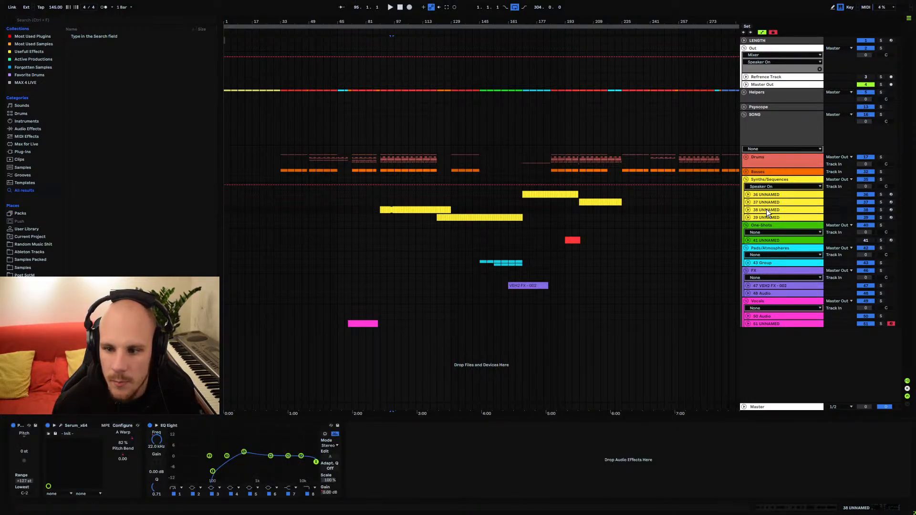
{"action": "left_click", "coordinate": [408, 472]}
{"action": "right_click", "coordinate": [442, 456]}
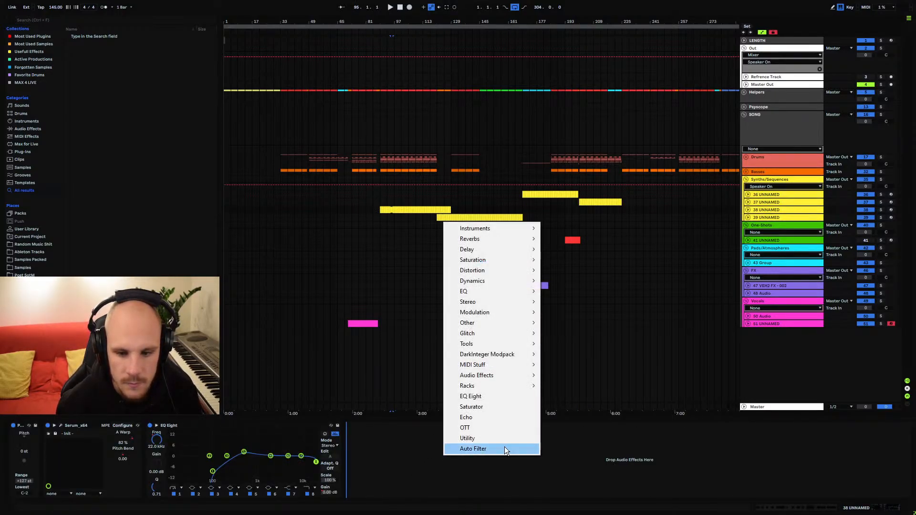
{"action": "mouse_move", "coordinate": [491, 302]}
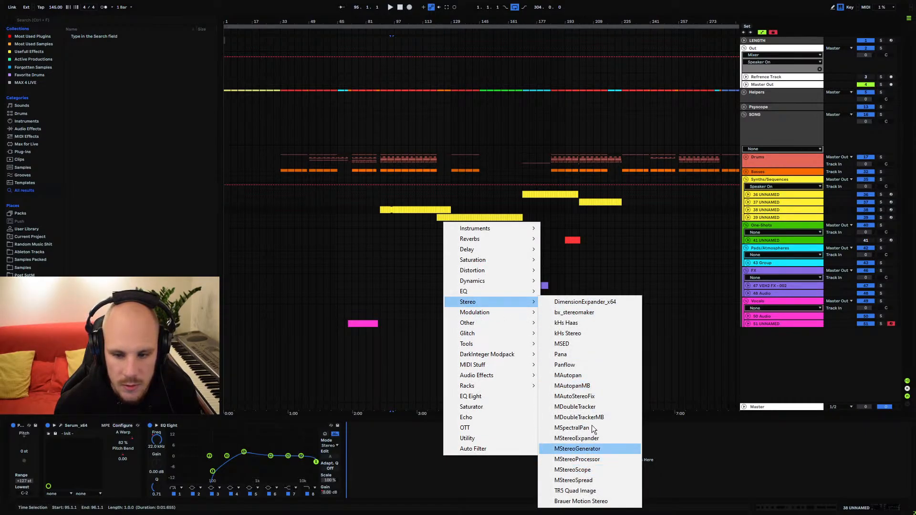
{"action": "left_click", "coordinate": [596, 299]}
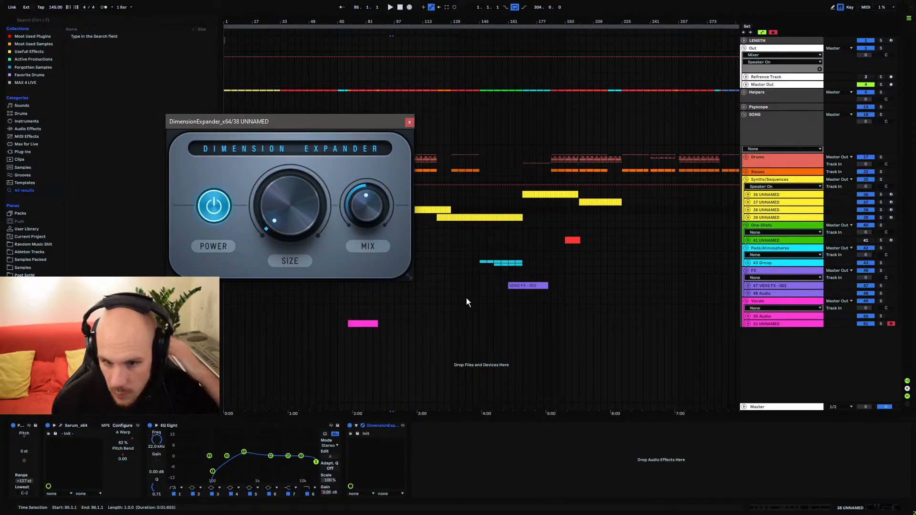
{"action": "left_click", "coordinate": [408, 123]}
Play from bar 95 with track 38 unfolded and toggle the DimensionExpander to compare the sound
{"action": "key", "text": "space"}
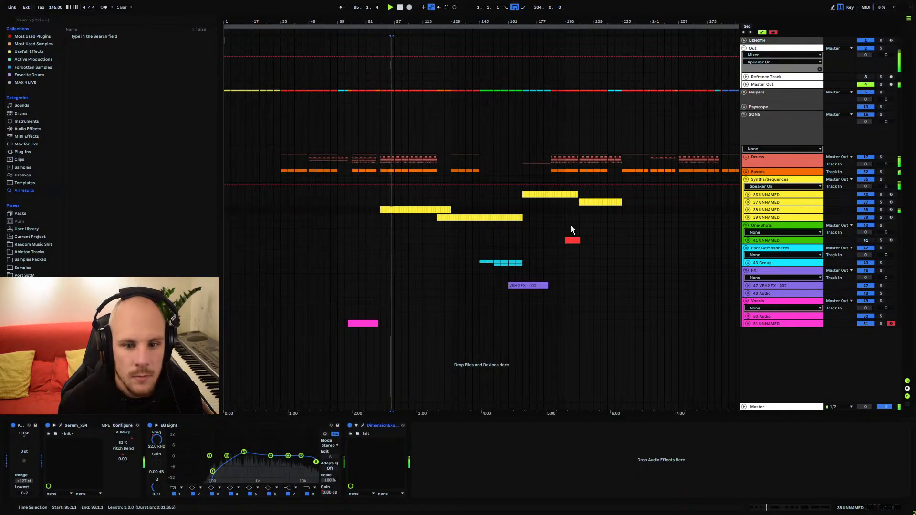
{"action": "left_click", "coordinate": [747, 210]}
{"action": "left_click", "coordinate": [350, 426]}
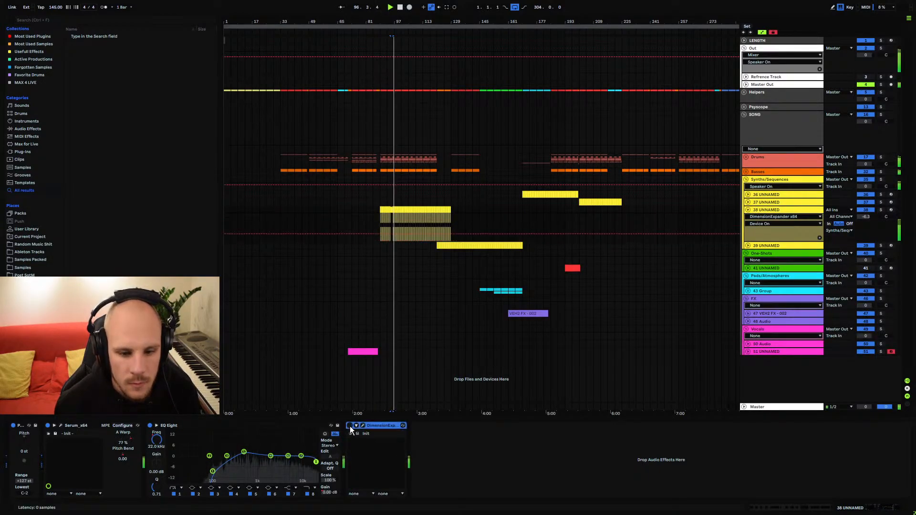
Add MTurboReverb after the DimensionExpander on track 38 and load its Room device from the small spaces
{"action": "left_click", "coordinate": [434, 443]}
{"action": "right_click", "coordinate": [431, 444]}
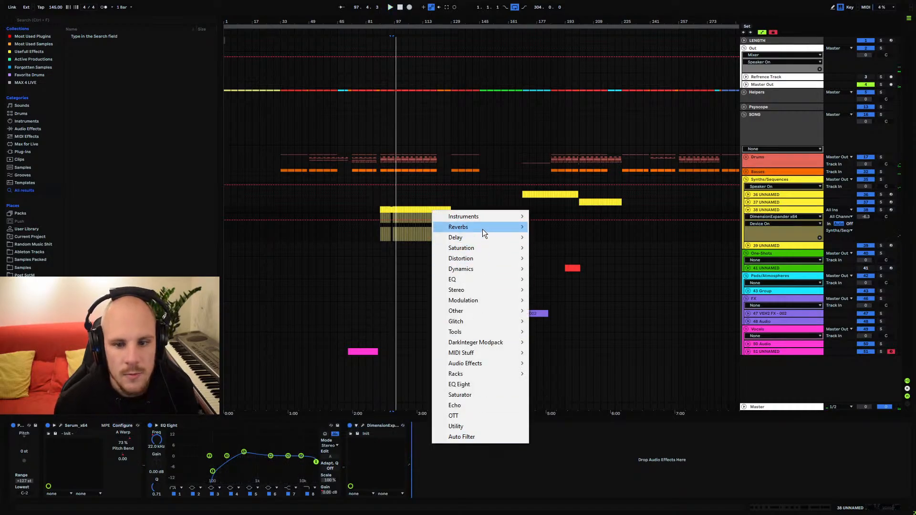
{"action": "mouse_move", "coordinate": [482, 226]}
{"action": "left_click", "coordinate": [571, 248]}
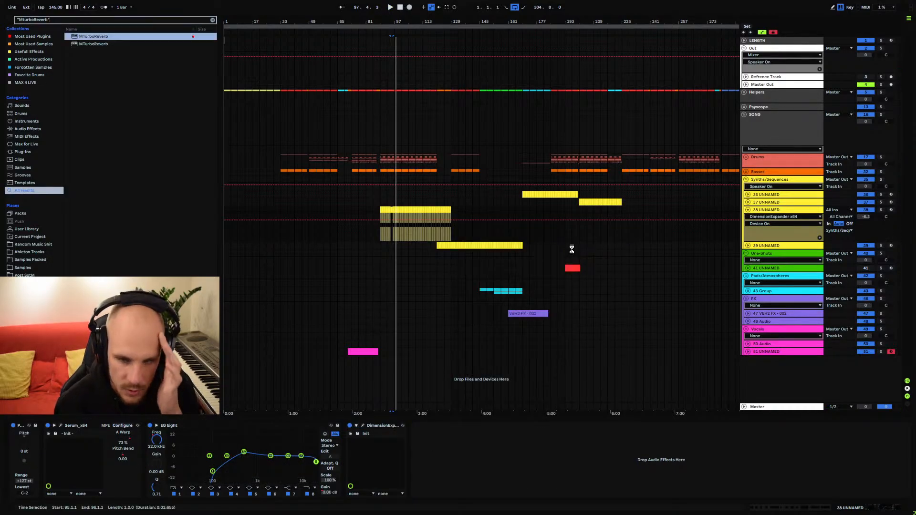
{"action": "left_click", "coordinate": [260, 243]}
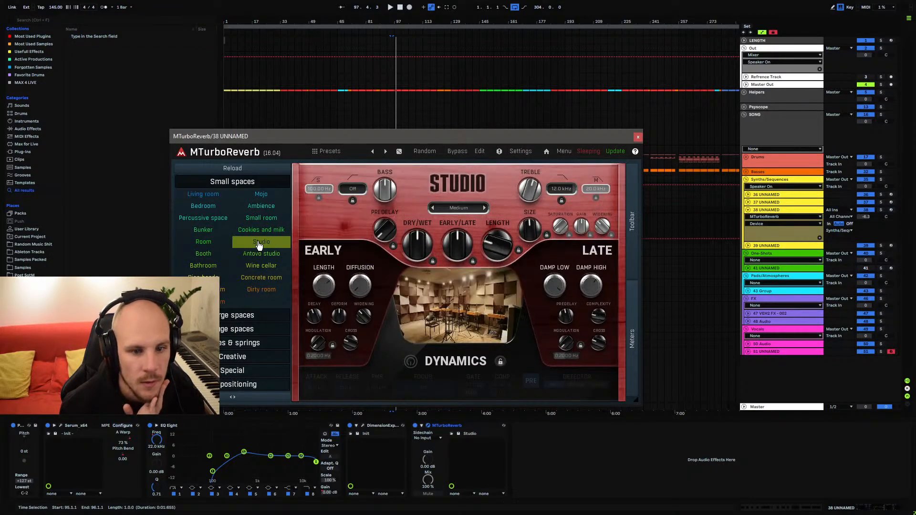
{"action": "left_click", "coordinate": [205, 243]}
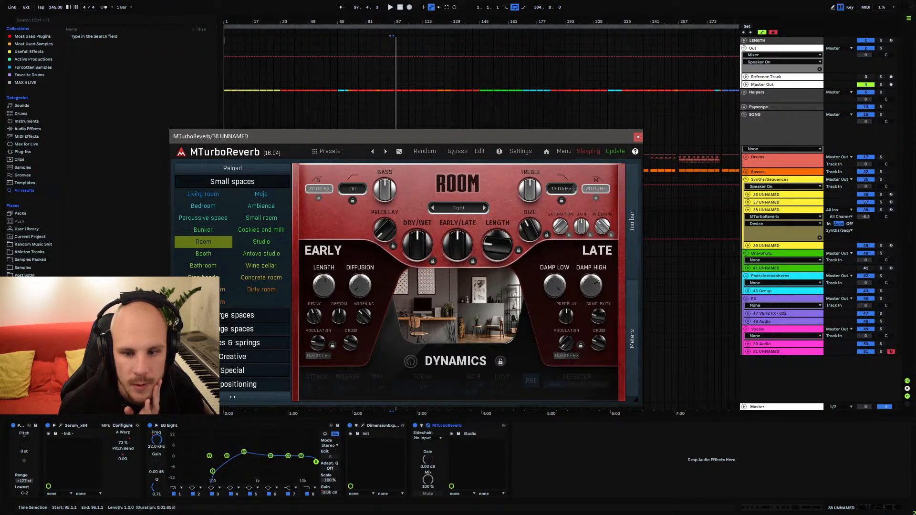
Adjust the Room reverb's length, early/late balance and dry/wet mix while auditioning it from bar 95
{"action": "left_click", "coordinate": [497, 245]}
{"action": "key", "text": "space"}
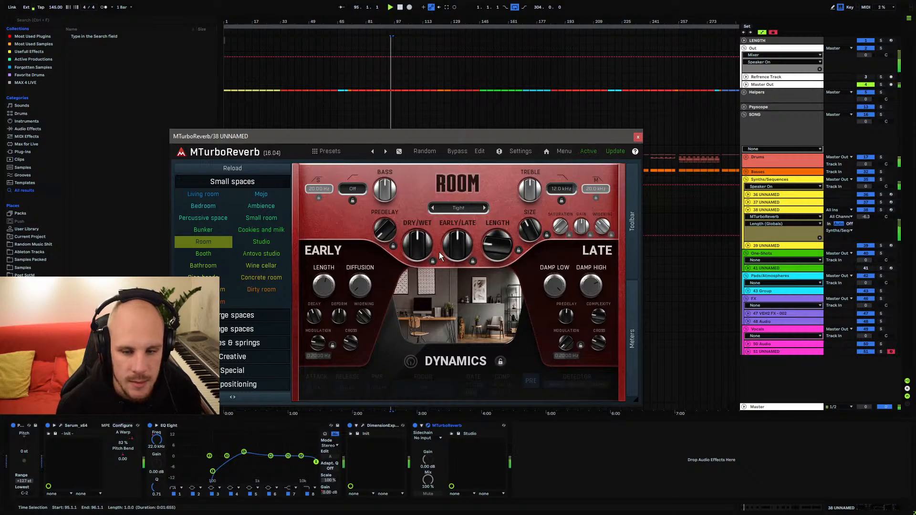
{"action": "key", "text": "space"}
{"action": "left_click", "coordinate": [494, 246]}
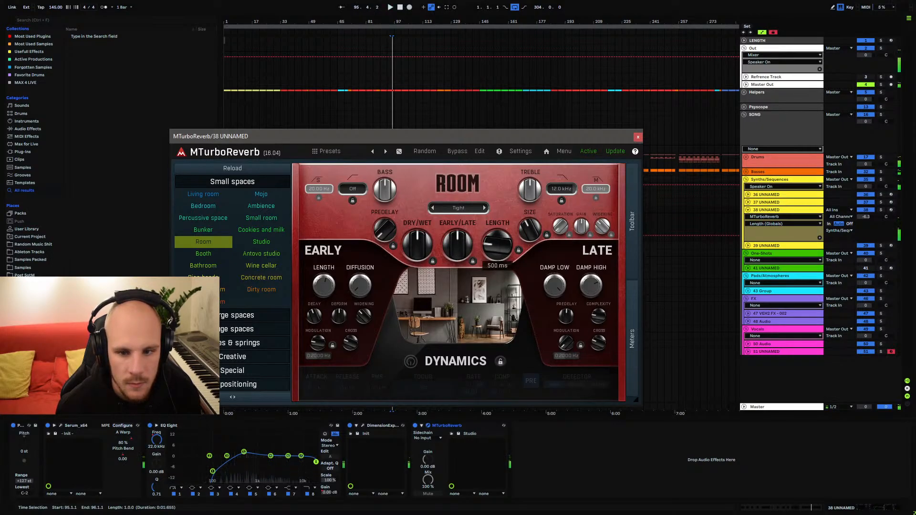
{"action": "left_click", "coordinate": [457, 247]}
{"action": "key", "text": "space"}
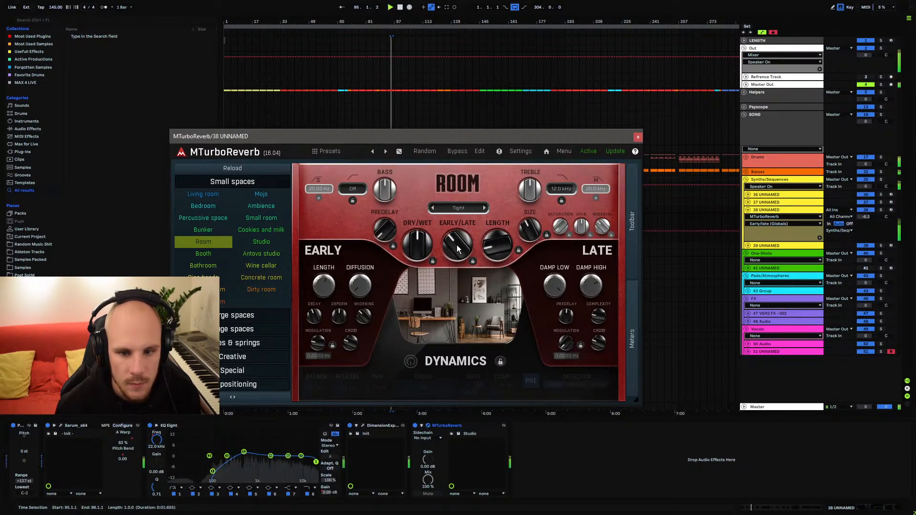
{"action": "left_click", "coordinate": [418, 245]}
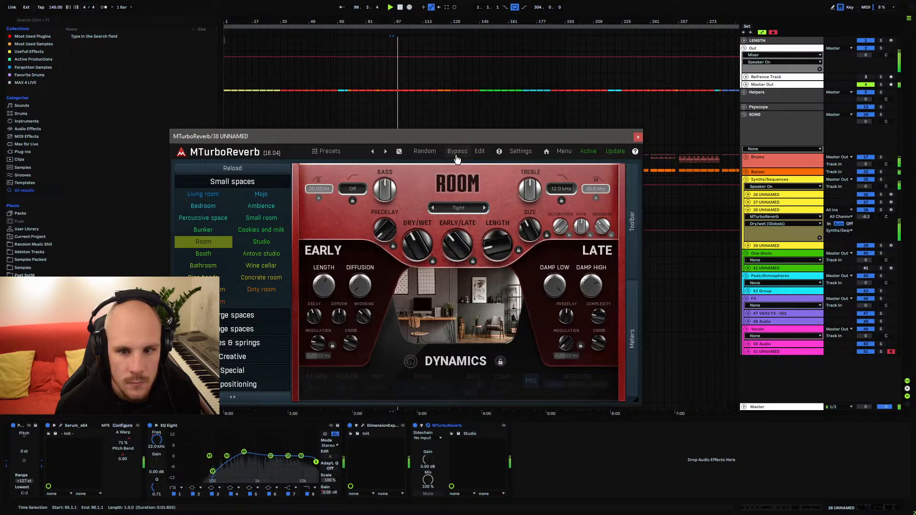
Set the Room reverb's length to 223 ms, play the result and close the MTurboReverb window
{"action": "left_click_drag", "start_coordinate": [501, 243], "coordinate": [501, 239]}
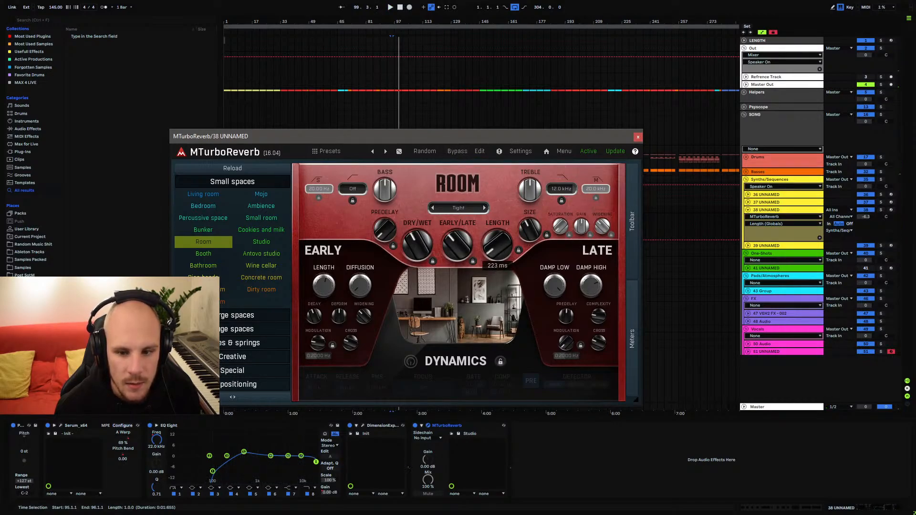
{"action": "key", "text": "space"}
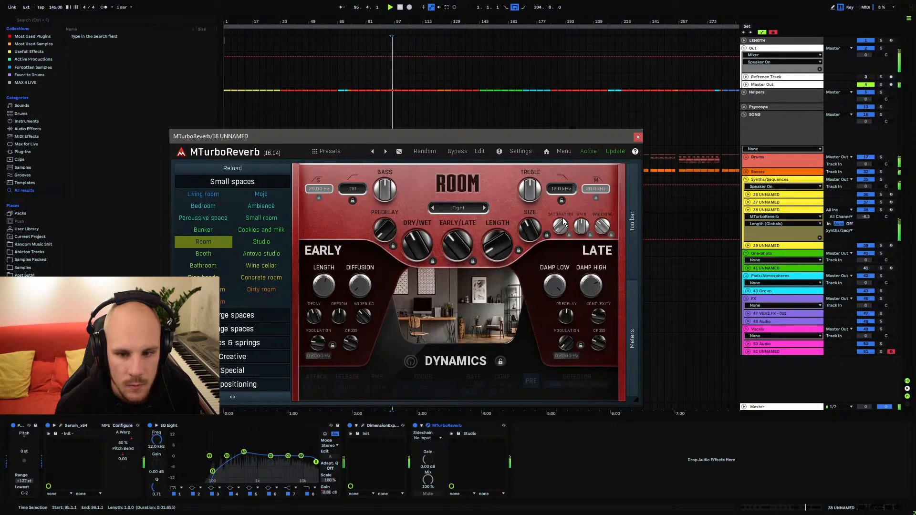
{"action": "left_click", "coordinate": [637, 138]}
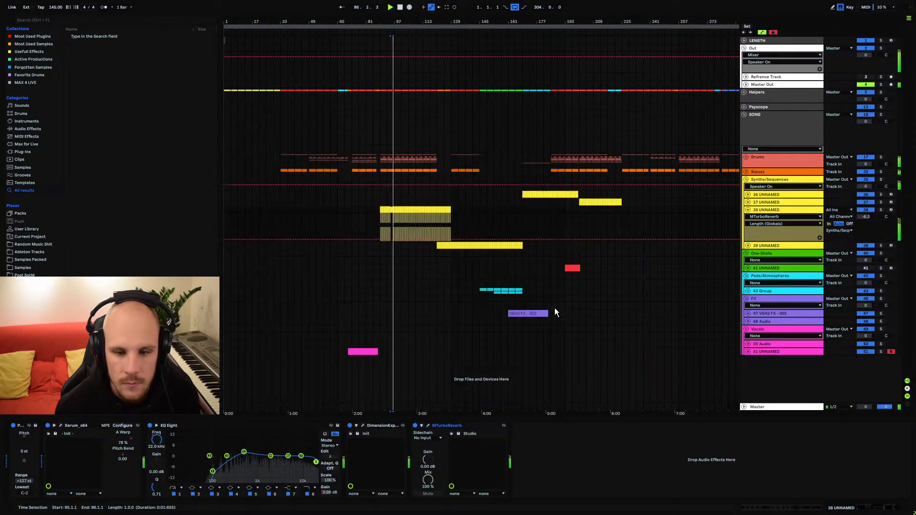
Add MDynamics after the reverb on track 38 and solo the track to listen to it alone
{"action": "right_click", "coordinate": [548, 451]}
{"action": "mouse_move", "coordinate": [588, 280]}
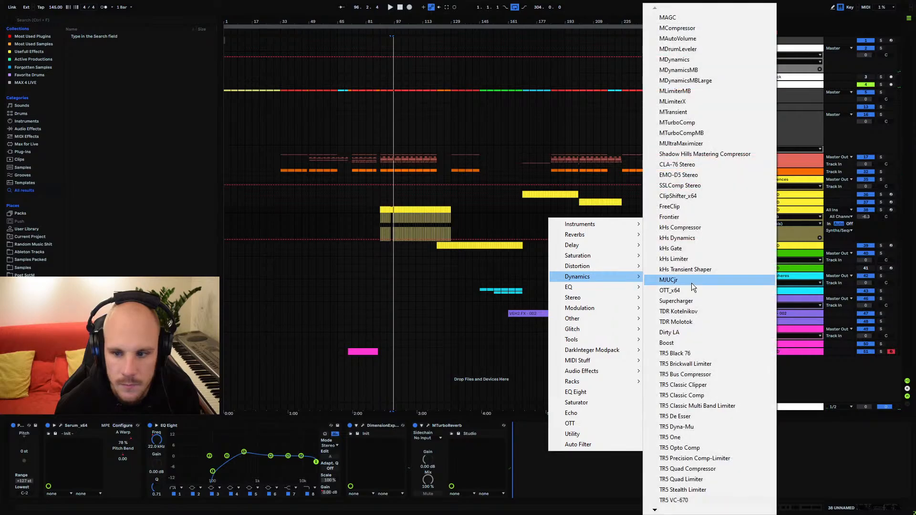
{"action": "left_click", "coordinate": [688, 61]}
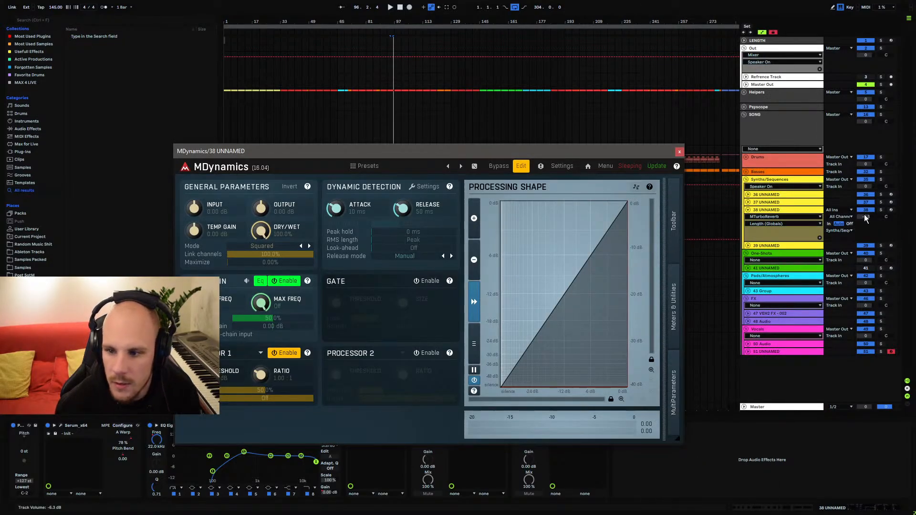
{"action": "left_click", "coordinate": [882, 211]}
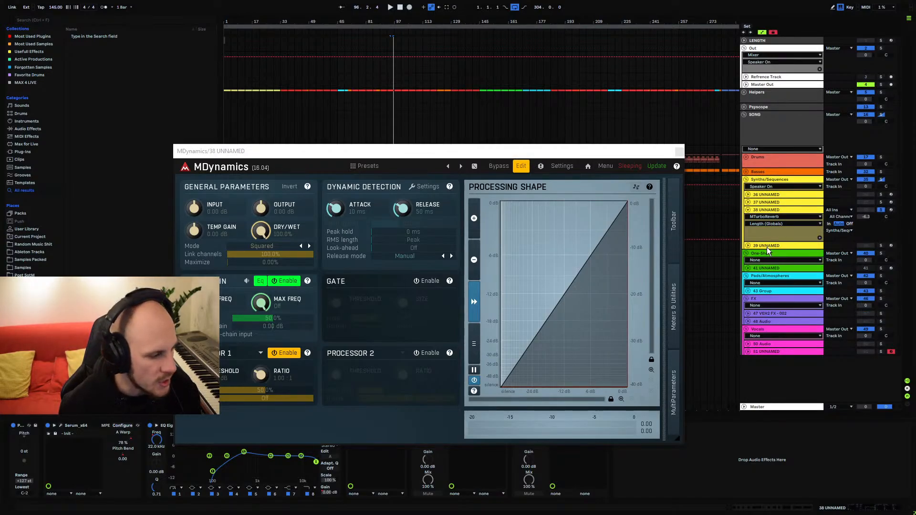
{"action": "key", "text": "space"}
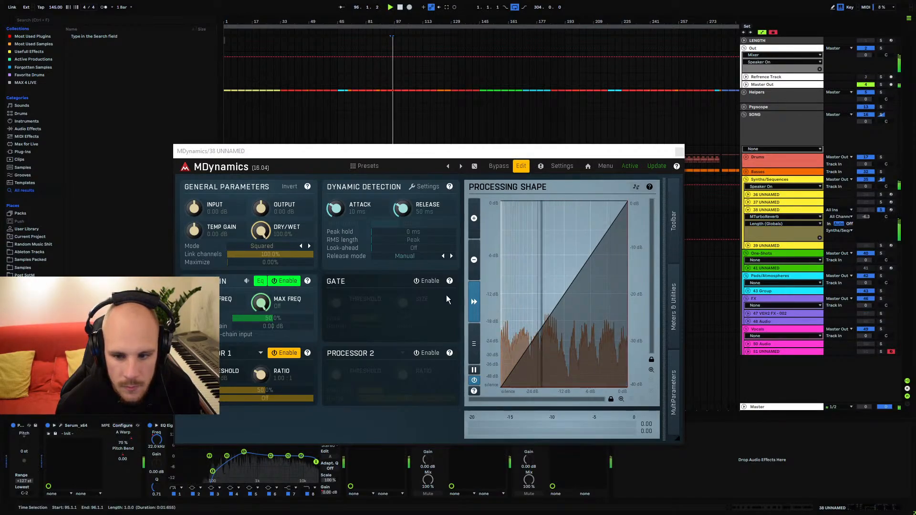
{"action": "left_click", "coordinate": [679, 151]}
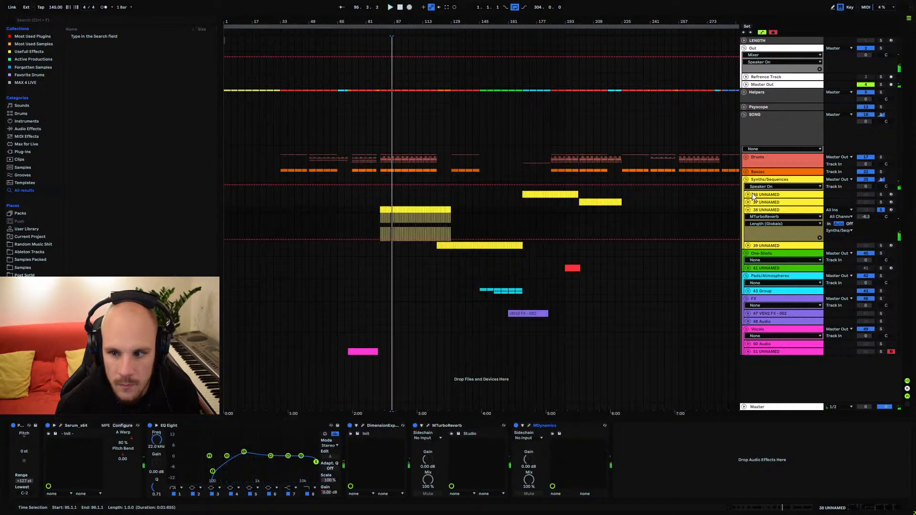
Steepen the decay curve of Envelope 1 in track 38's Serum and play the result
{"action": "left_click", "coordinate": [61, 426]}
{"action": "left_click_drag", "start_coordinate": [312, 332], "coordinate": [285, 350]}
{"action": "key", "text": "space"}
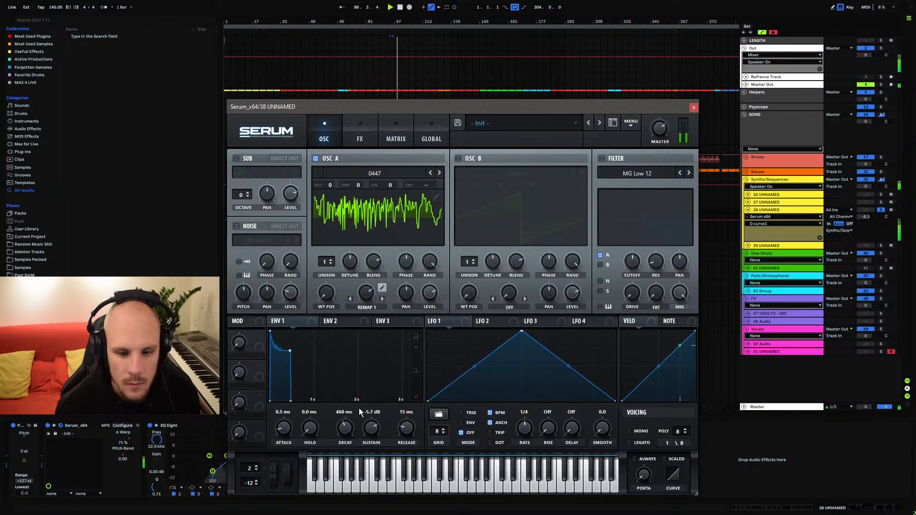
{"action": "left_click", "coordinate": [693, 106]}
Try compression in MDynamics with about 4.6 ms attack, 108 ms release, a lower threshold and a 2.51:1 ratio
{"action": "left_click", "coordinate": [528, 426]}
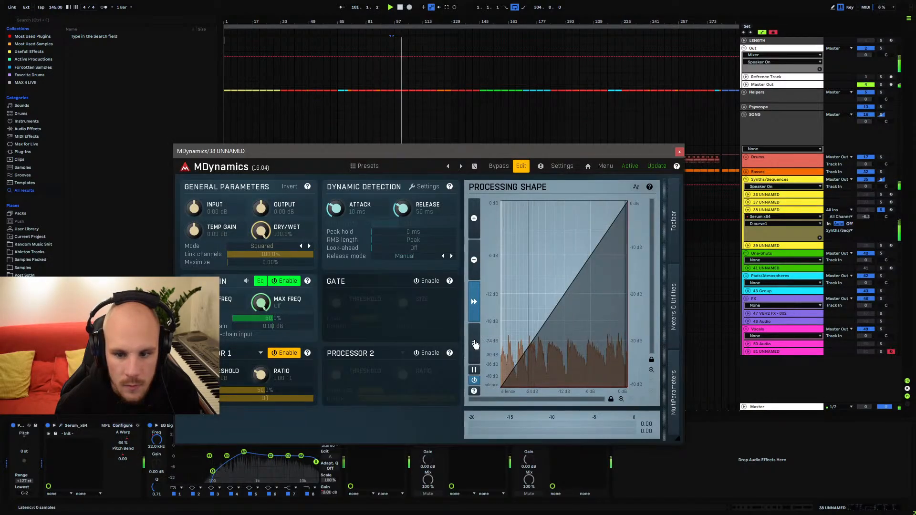
{"action": "key", "text": "space"}
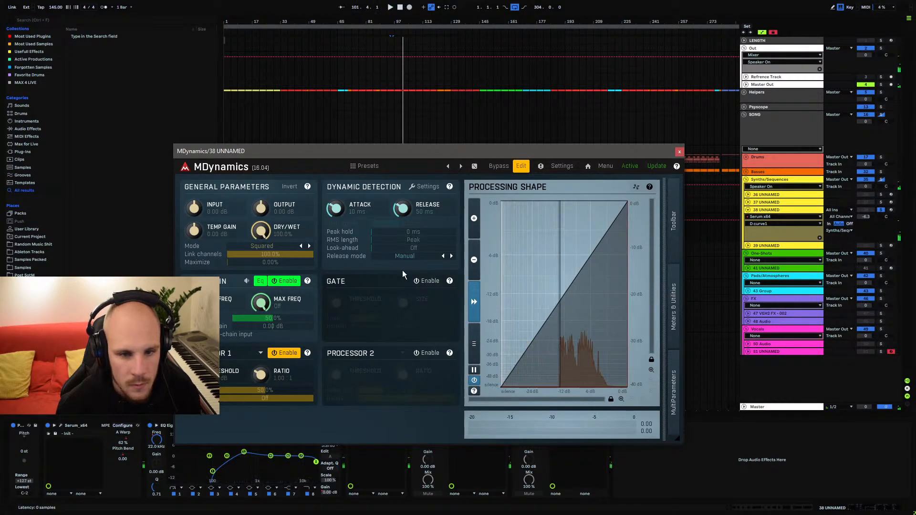
{"action": "left_click_drag", "start_coordinate": [339, 210], "coordinate": [338, 219]}
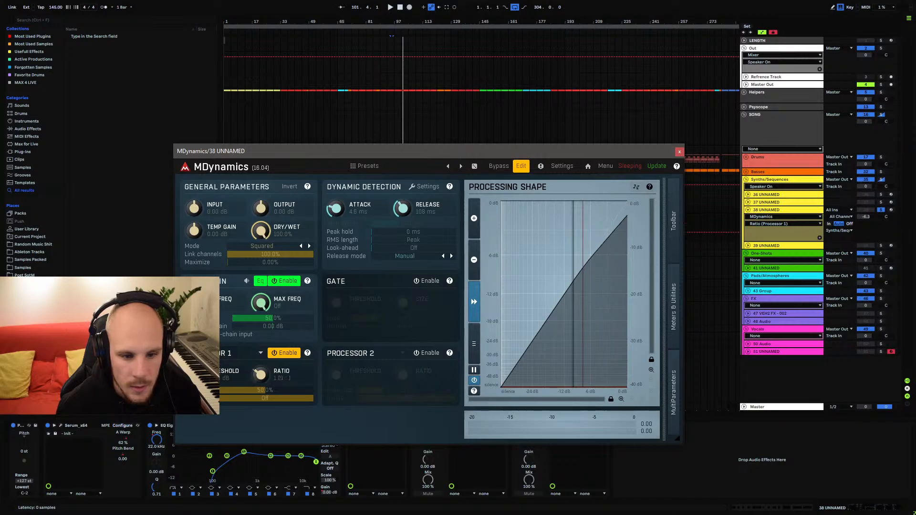
{"action": "left_click_drag", "start_coordinate": [194, 375], "coordinate": [194, 387]}
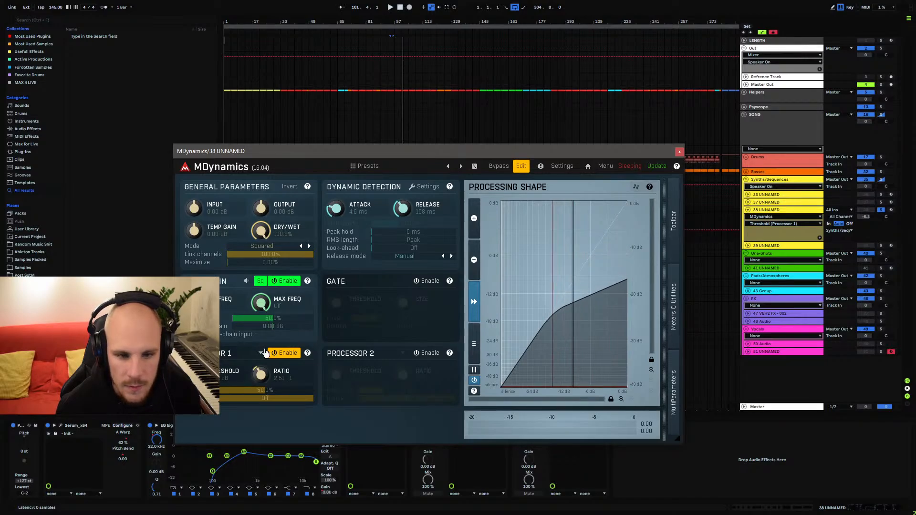
Enable the gate in MDynamics and set Processor 1's ratio to 1:1.05
{"action": "left_click", "coordinate": [422, 284]}
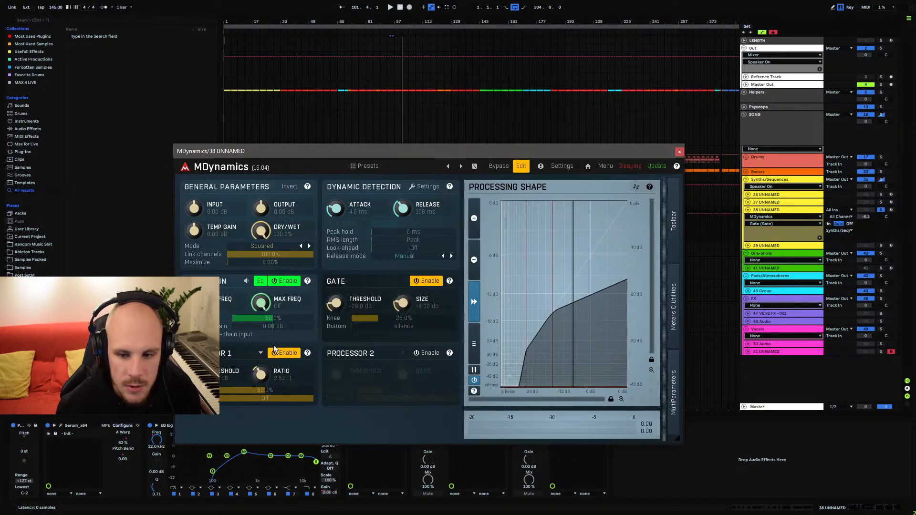
{"action": "left_click_drag", "start_coordinate": [194, 375], "coordinate": [194, 353]}
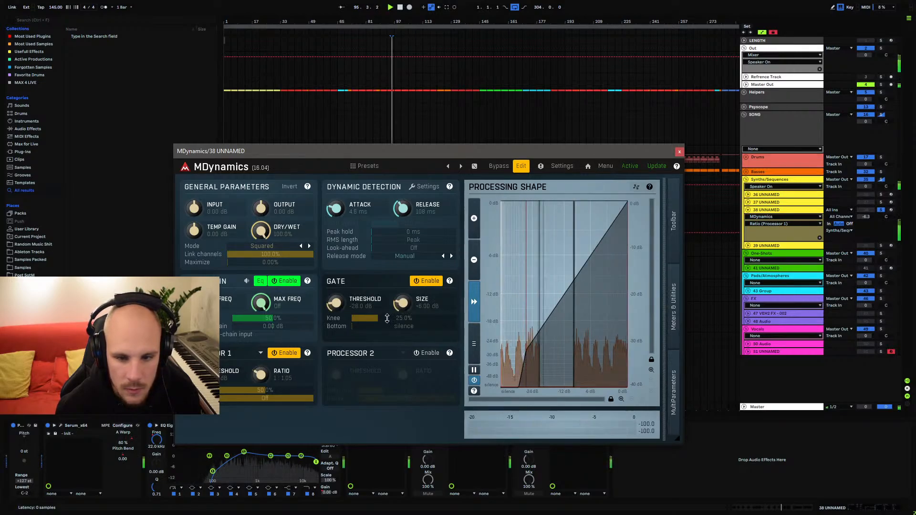
Tune the gate to a -12.7 dB threshold with a 0 ms attack and 1.4 ms release
{"action": "mouse_move", "coordinate": [335, 303]}
{"action": "left_mouse_down"}
{"action": "mouse_move", "coordinate": [336, 293]}
{"action": "mouse_move", "coordinate": [335, 307]}
{"action": "left_mouse_up"}
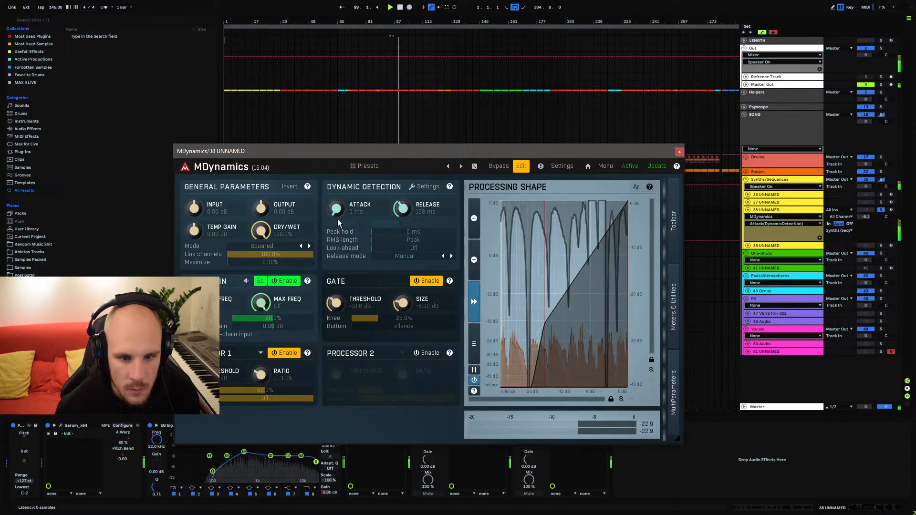
{"action": "left_click_drag", "start_coordinate": [336, 209], "coordinate": [336, 229]}
{"action": "left_click_drag", "start_coordinate": [336, 304], "coordinate": [336, 287]}
{"action": "left_click_drag", "start_coordinate": [403, 209], "coordinate": [403, 245]}
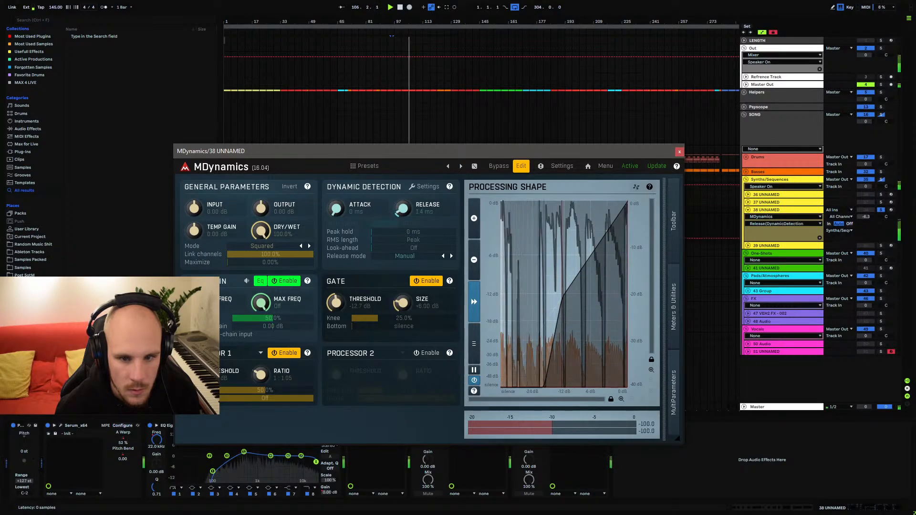
Set MDynamics to 3.3 ms release, -19.9 dB gate threshold and 29.2% dry/wet, and compare it with bypass
{"action": "left_click_drag", "start_coordinate": [403, 208], "coordinate": [403, 204]}
{"action": "left_click_drag", "start_coordinate": [336, 302], "coordinate": [336, 320]}
{"action": "left_click_drag", "start_coordinate": [260, 232], "coordinate": [260, 286]}
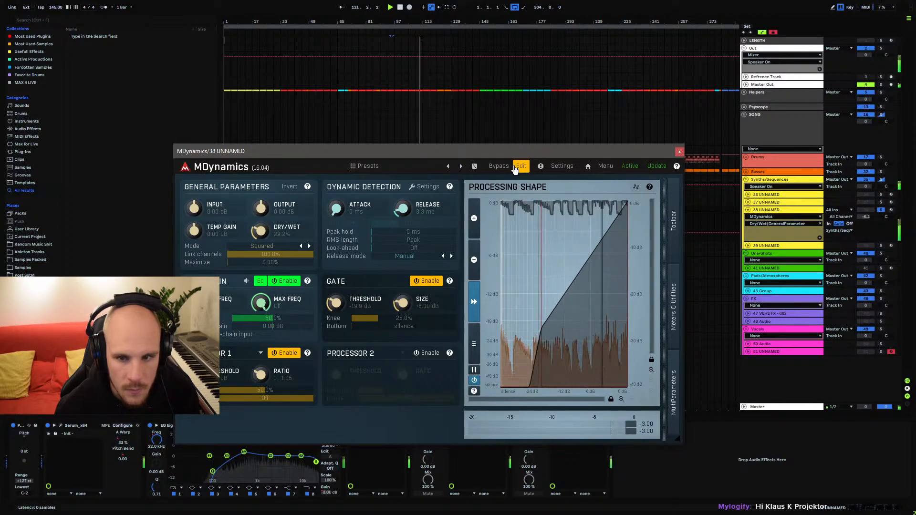
{"action": "left_click", "coordinate": [498, 167]}
{"action": "left_click", "coordinate": [497, 169]}
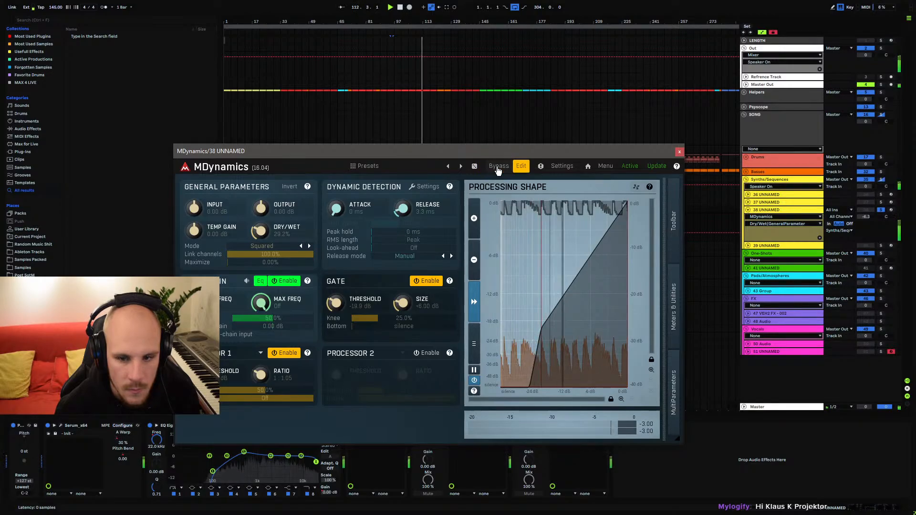
{"action": "key", "text": "space"}
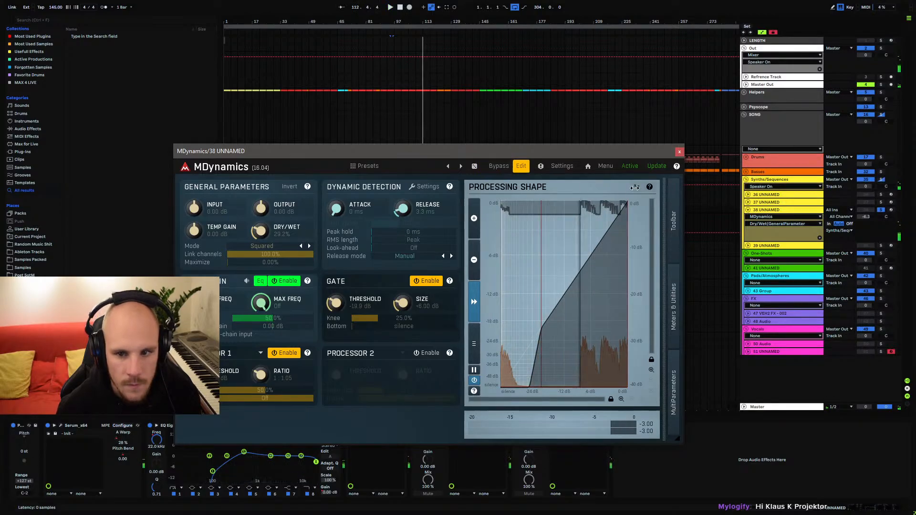
{"action": "left_click", "coordinate": [680, 152]}
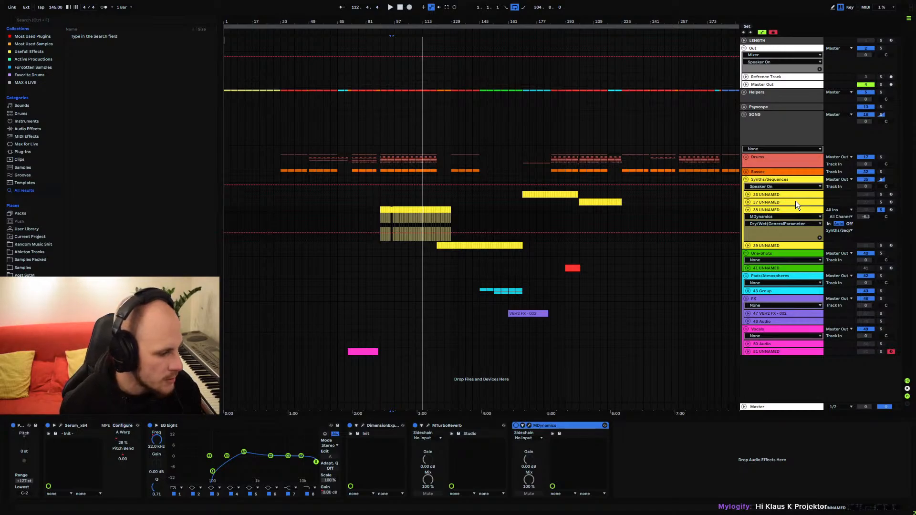
Fold track 38 and play the arrangement from bar 89, where its part begins
{"action": "left_click", "coordinate": [764, 211]}
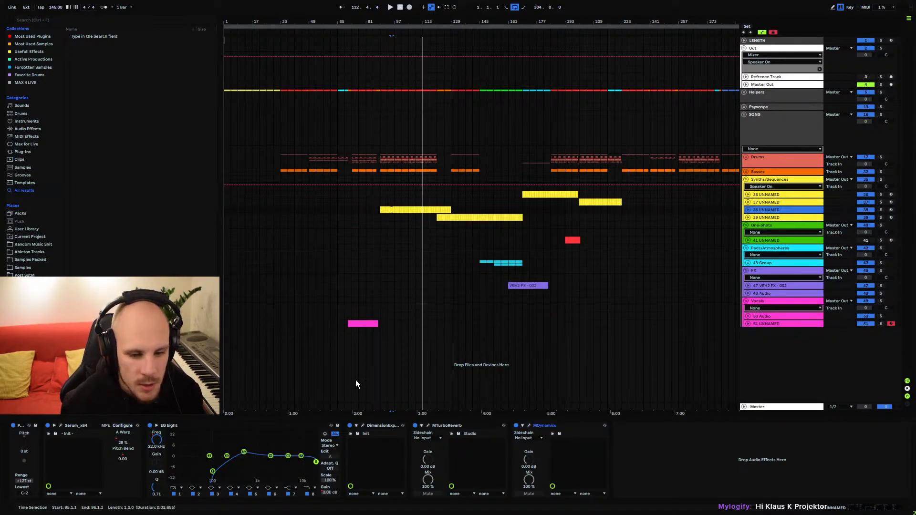
{"action": "left_click", "coordinate": [373, 211]}
{"action": "left_click_drag", "start_coordinate": [377, 22], "coordinate": [416, 225]}
{"action": "key", "text": "space"}
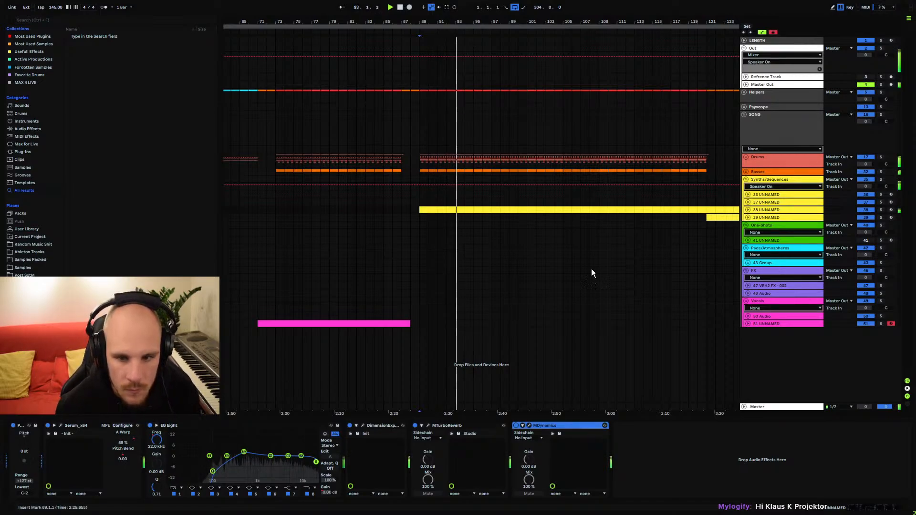
Enable the filter in track 38's Serum and choose the Cmb - type from the flange filters
{"action": "left_click", "coordinate": [760, 209]}
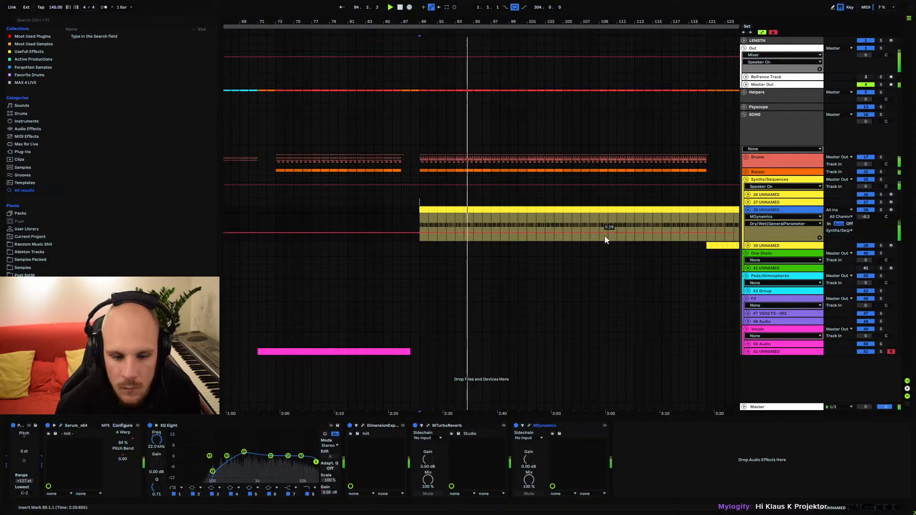
{"action": "left_click", "coordinate": [61, 425]}
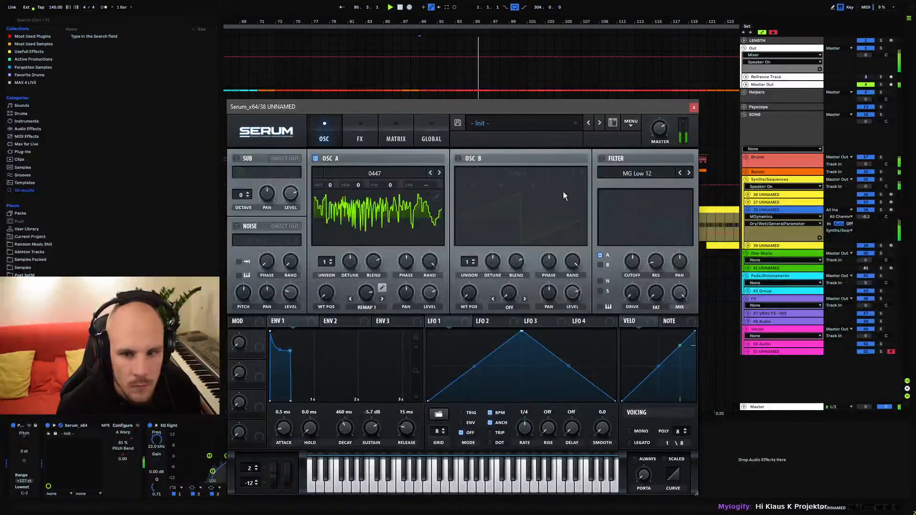
{"action": "left_click", "coordinate": [618, 173]}
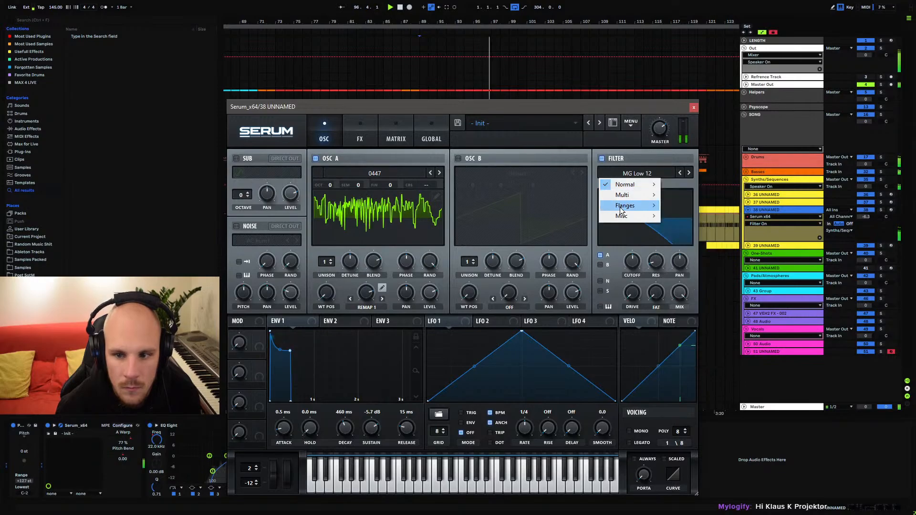
{"action": "mouse_move", "coordinate": [630, 205]}
{"action": "left_click", "coordinate": [694, 194]}
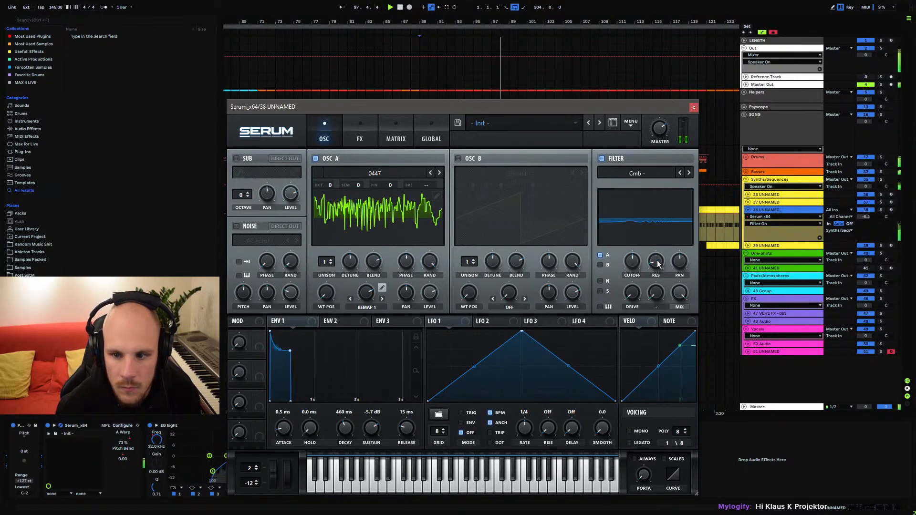
Try the Allpasses filter type in Serum and adjust its cutoff while playing the section
{"action": "left_click", "coordinate": [638, 174]}
{"action": "mouse_move", "coordinate": [633, 207]}
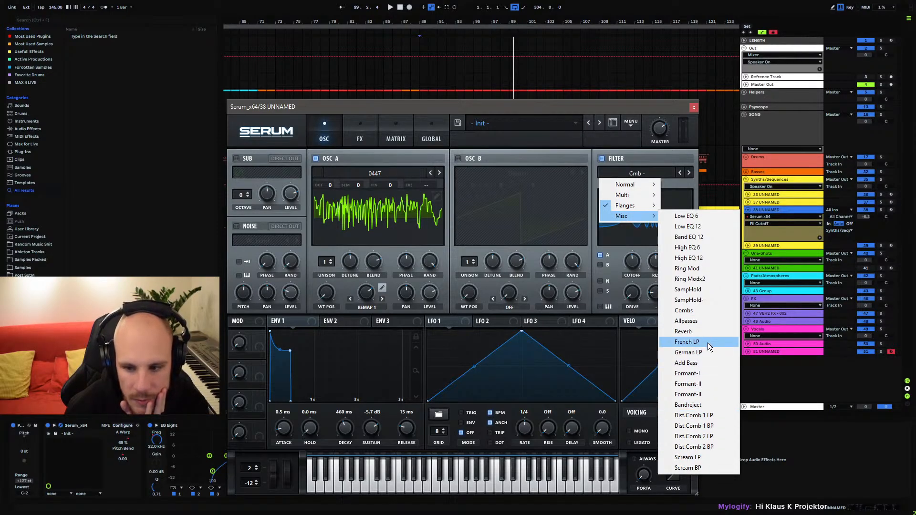
{"action": "left_click", "coordinate": [705, 324]}
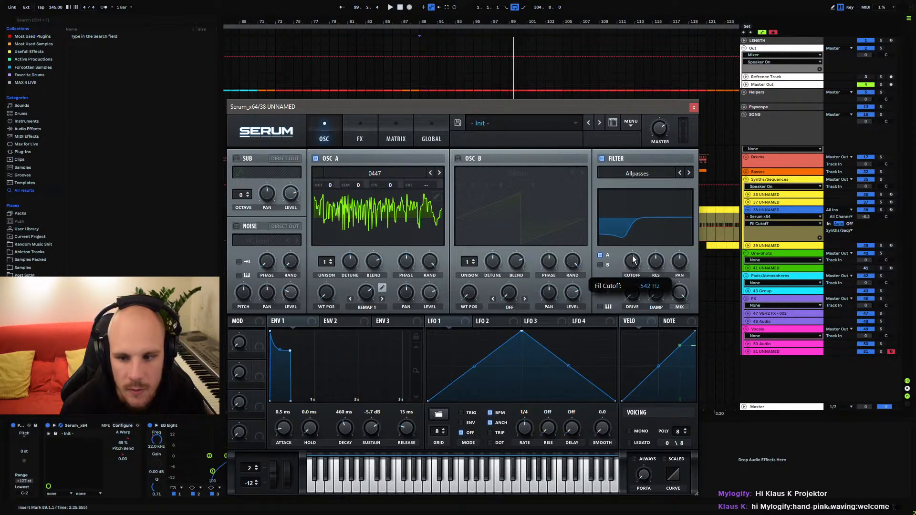
{"action": "left_click_drag", "start_coordinate": [634, 258], "coordinate": [634, 230]}
{"action": "key", "text": "space"}
Switch Serum's filter type to Combs and play the section again
{"action": "left_click", "coordinate": [640, 173]}
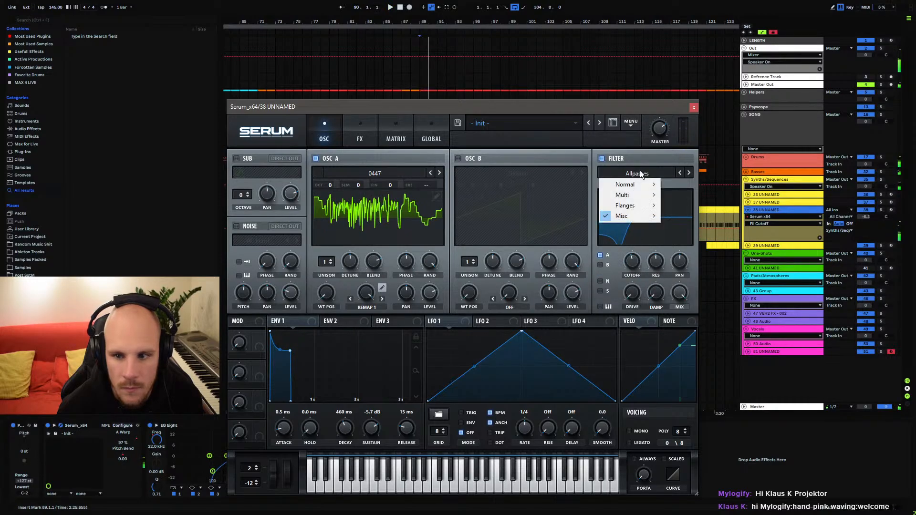
{"action": "mouse_move", "coordinate": [626, 215]}
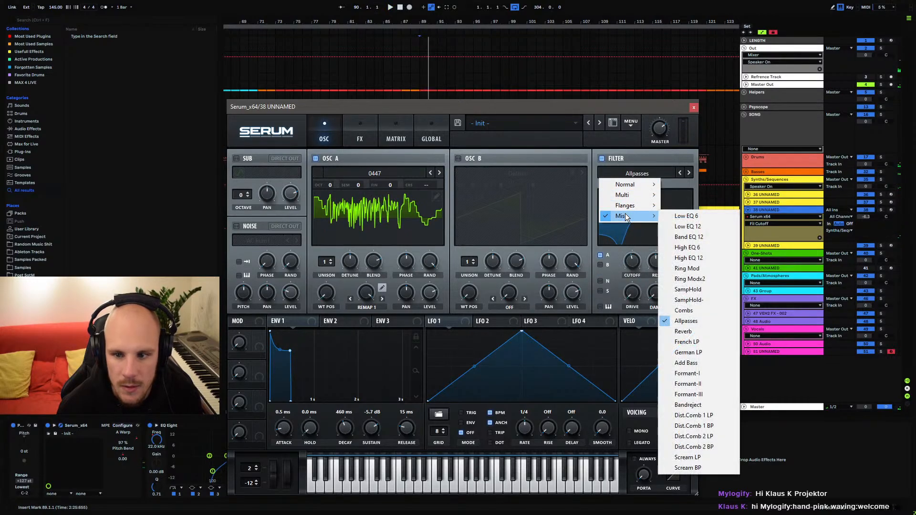
{"action": "left_click", "coordinate": [686, 311]}
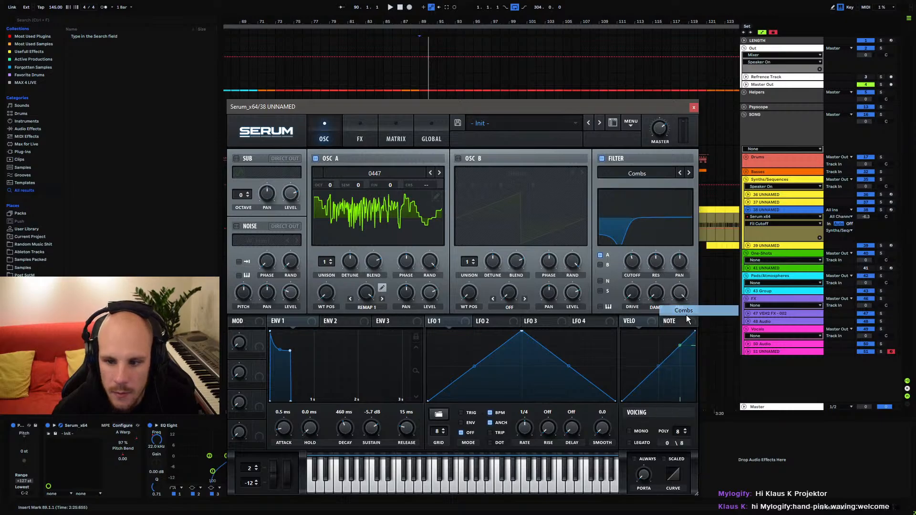
{"action": "key", "text": "space"}
{"action": "mouse_move", "coordinate": [630, 270]}
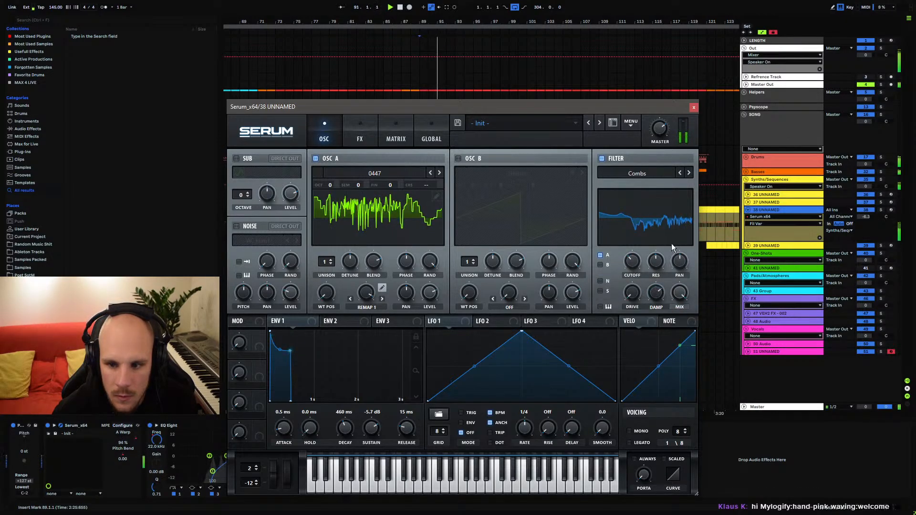
Tune the Combs filter by adjusting its resonance, setting the mix to about 83% and the cutoff to 179 Hz
{"action": "left_click_drag", "start_coordinate": [654, 259], "coordinate": [651, 274]}
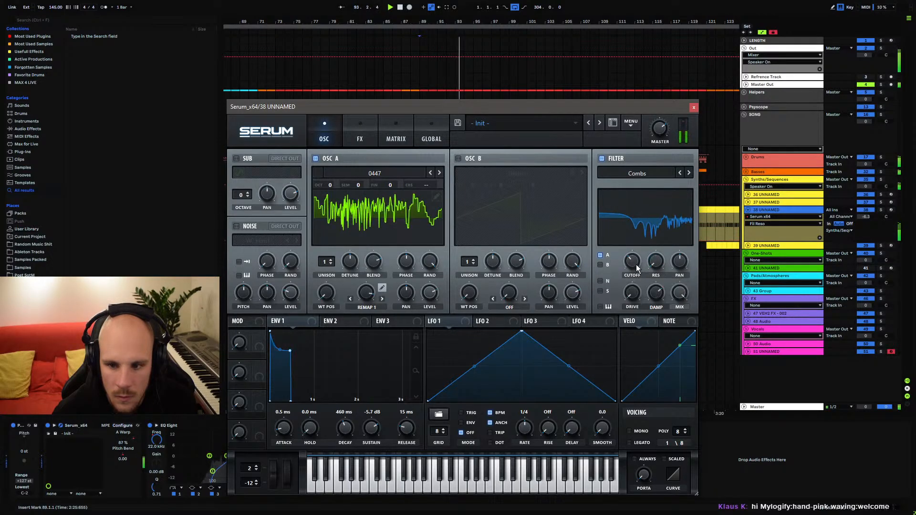
{"action": "mouse_move", "coordinate": [636, 264]}
{"action": "left_mouse_down"}
{"action": "mouse_move", "coordinate": [641, 254]}
{"action": "mouse_move", "coordinate": [638, 262]}
{"action": "left_mouse_up"}
{"action": "key", "text": "space"}
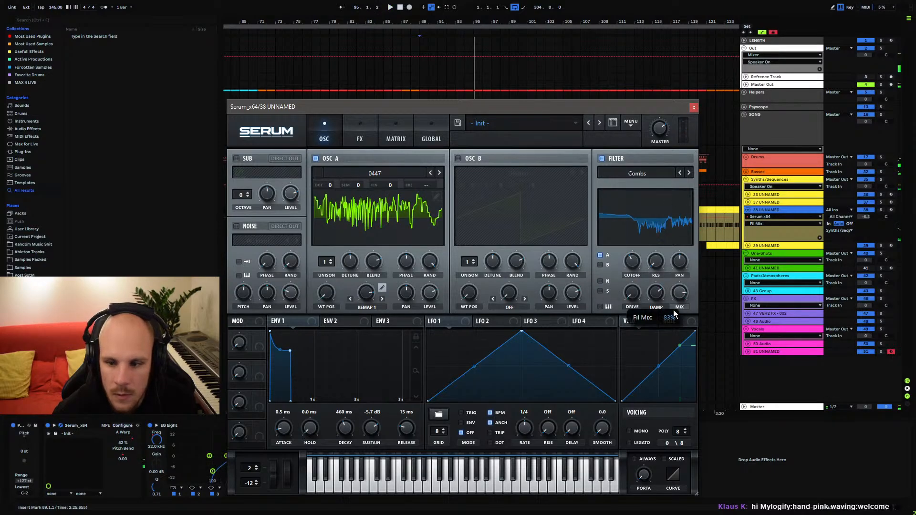
{"action": "left_click", "coordinate": [631, 264]}
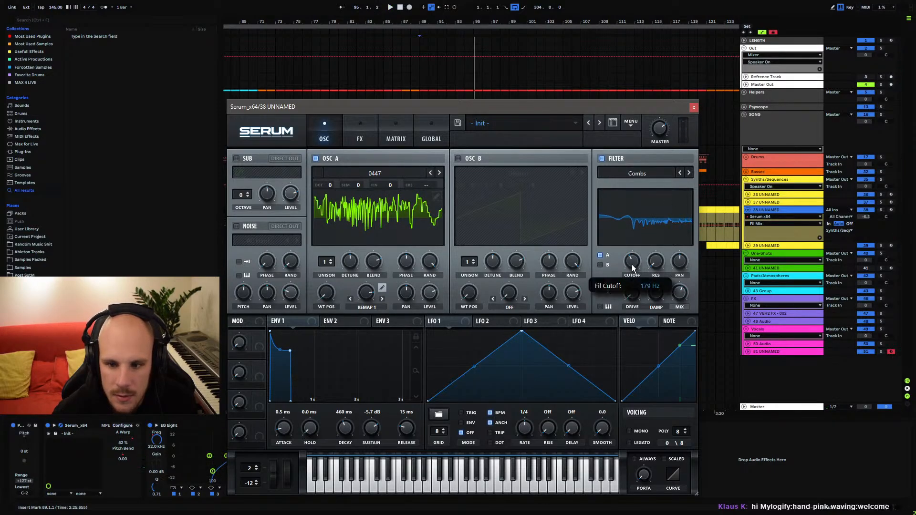
{"action": "left_click", "coordinate": [694, 107]}
Automate track 38's filter cutoff as a ramp rising from bar 89 to the clip's end at bar 129
{"action": "left_click", "coordinate": [419, 228]}
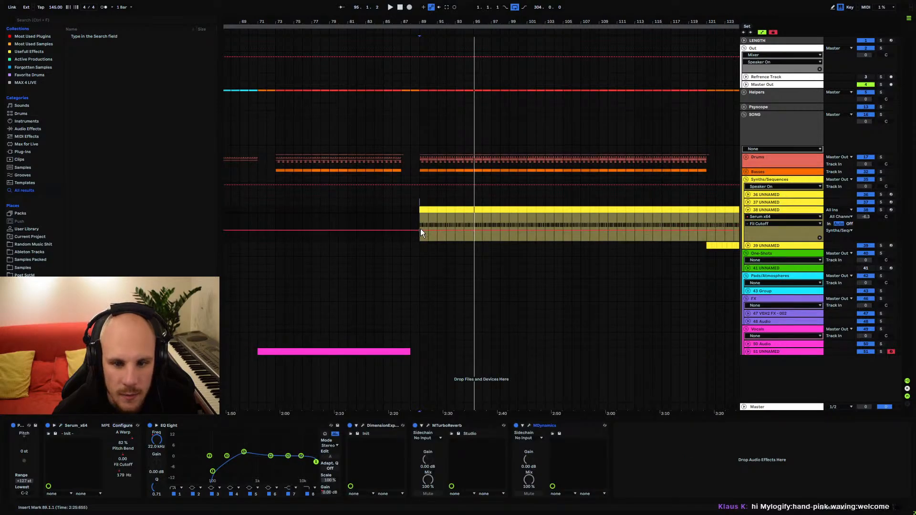
{"action": "key", "text": "space"}
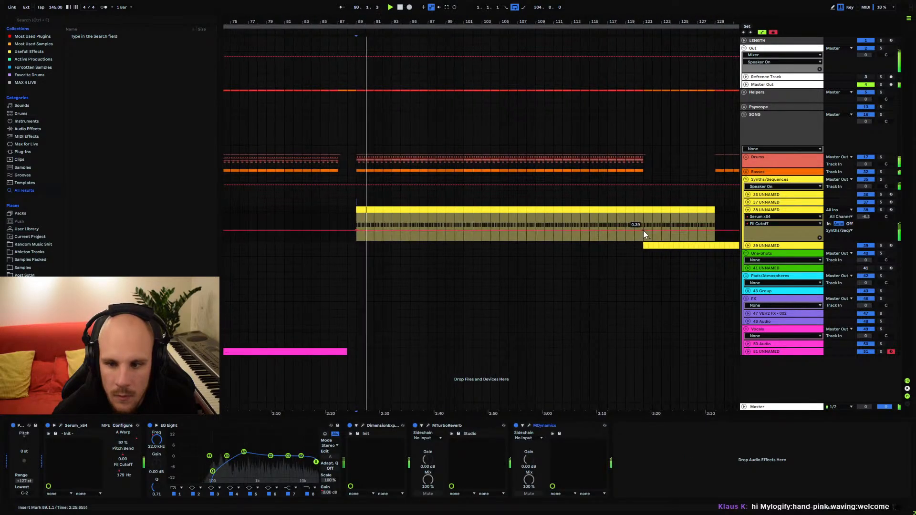
{"action": "left_click_drag", "start_coordinate": [680, 230], "coordinate": [715, 216]}
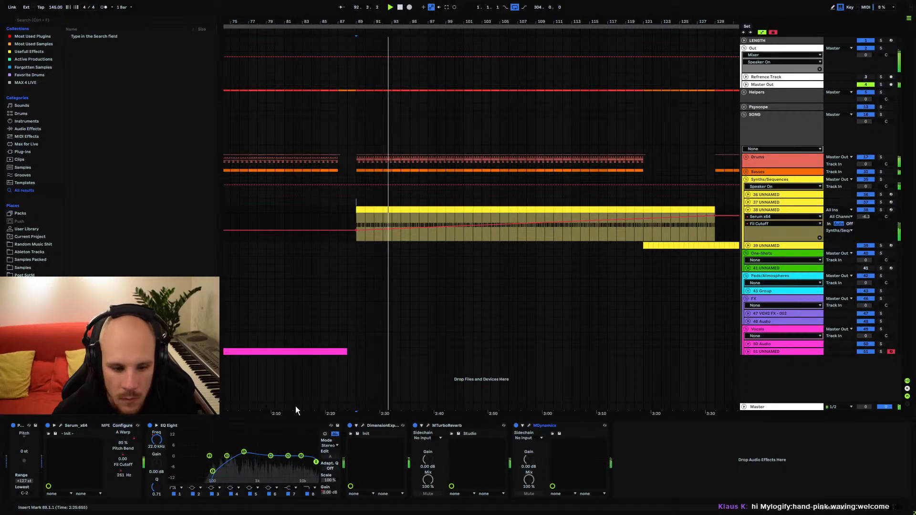
Reverse track 38's A Warp automation to rise from about 0.12 at bar 89 to 1.00 at bar 121
{"action": "left_click", "coordinate": [60, 425]}
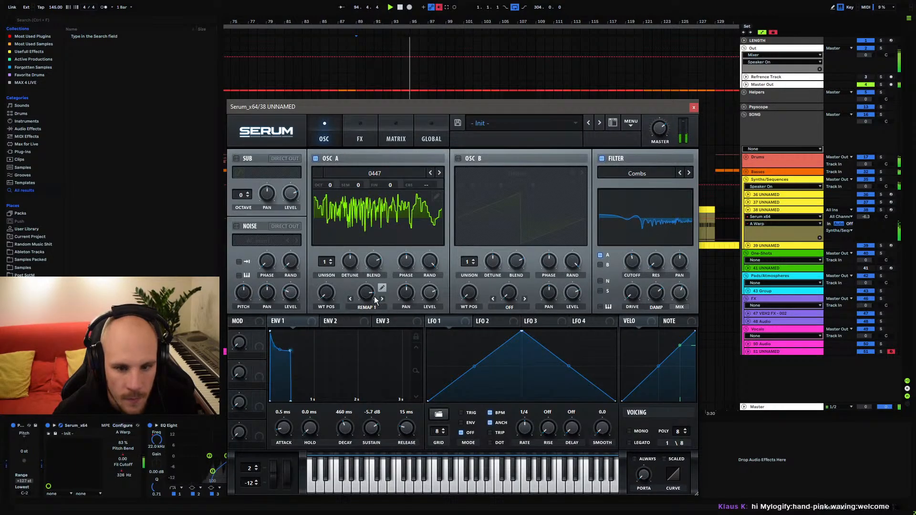
{"action": "left_click", "coordinate": [693, 108]}
{"action": "left_click", "coordinate": [439, 7]}
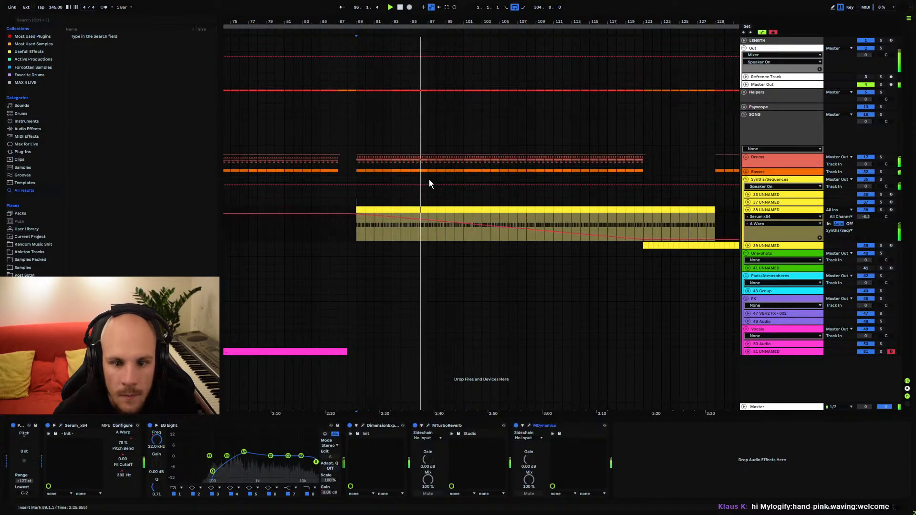
{"action": "left_click_drag", "start_coordinate": [643, 240], "coordinate": [643, 216]}
{"action": "left_click_drag", "start_coordinate": [356, 216], "coordinate": [357, 237]}
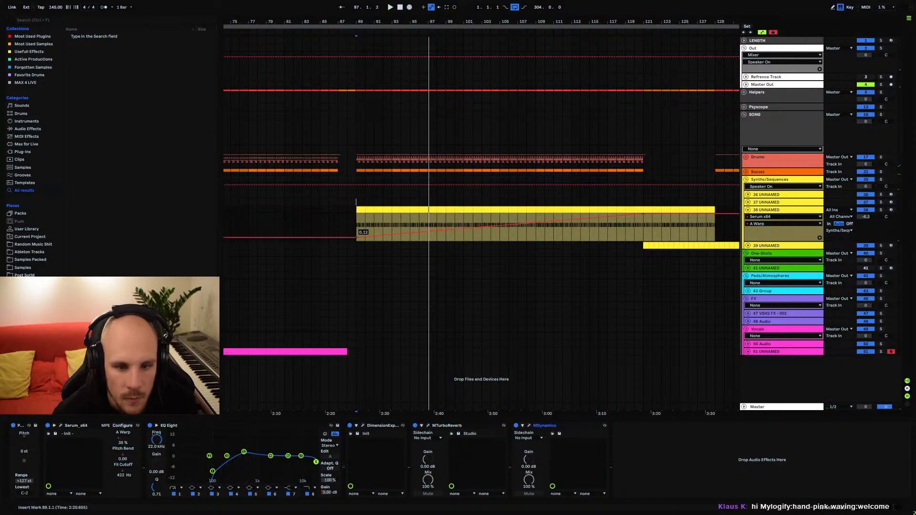
{"action": "key", "text": "space"}
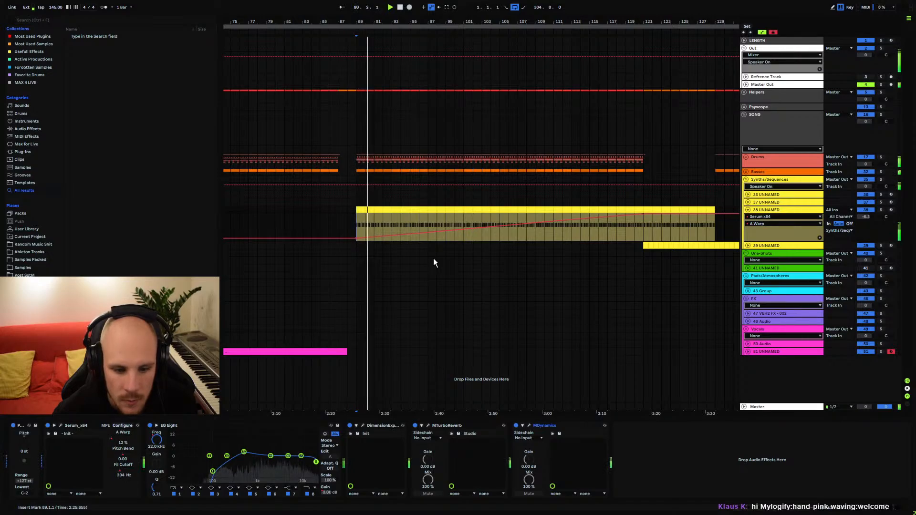
{"action": "left_click_drag", "start_coordinate": [356, 238], "coordinate": [357, 236]}
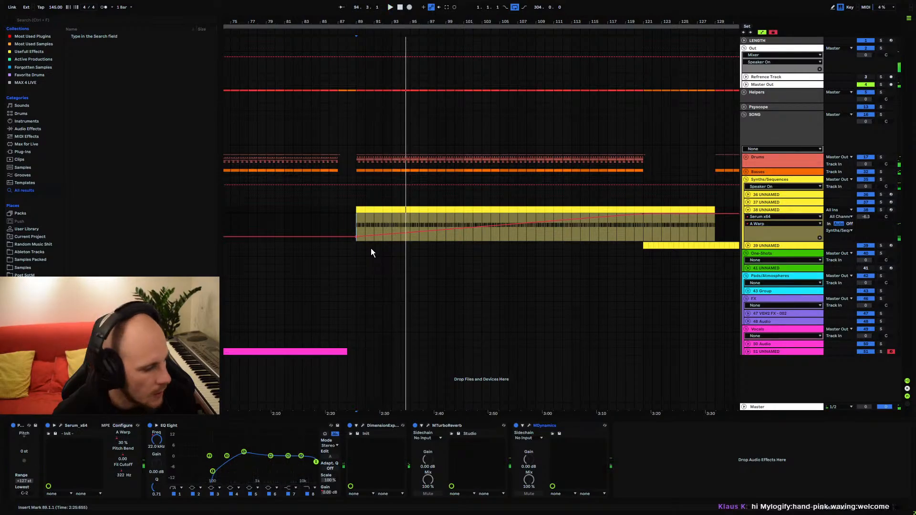
Play track 38's part from bar 116 through the transition at bar 121
{"action": "left_click_drag", "start_coordinate": [359, 230], "coordinate": [447, 222]}
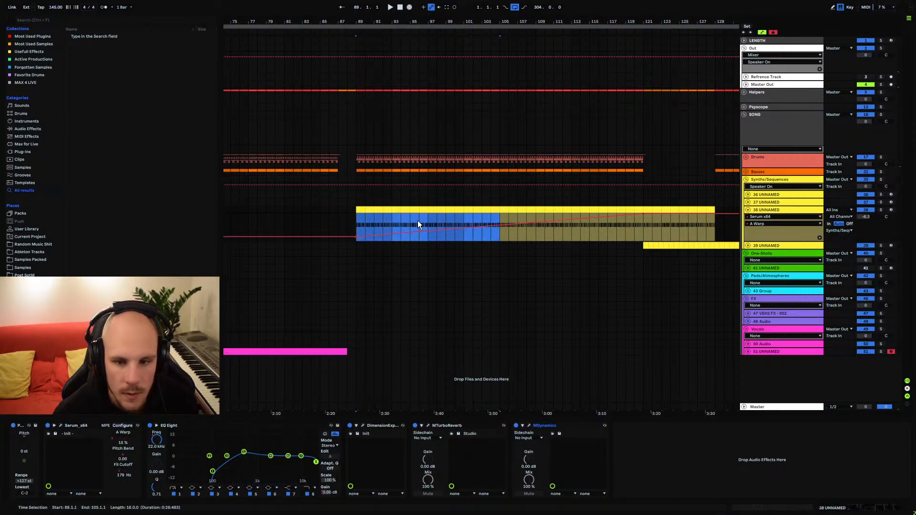
{"action": "left_click", "coordinate": [359, 227]}
{"action": "left_click", "coordinate": [600, 230]}
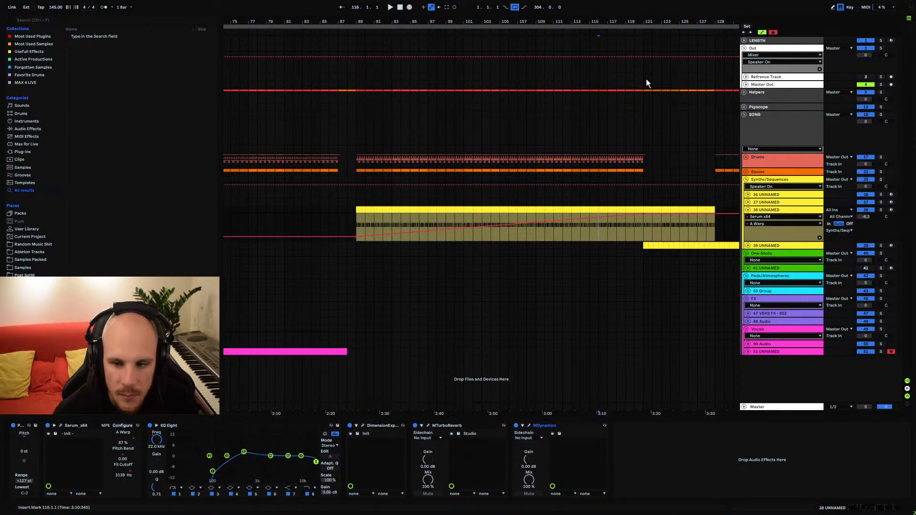
{"action": "left_click_drag", "start_coordinate": [644, 21], "coordinate": [490, 35]}
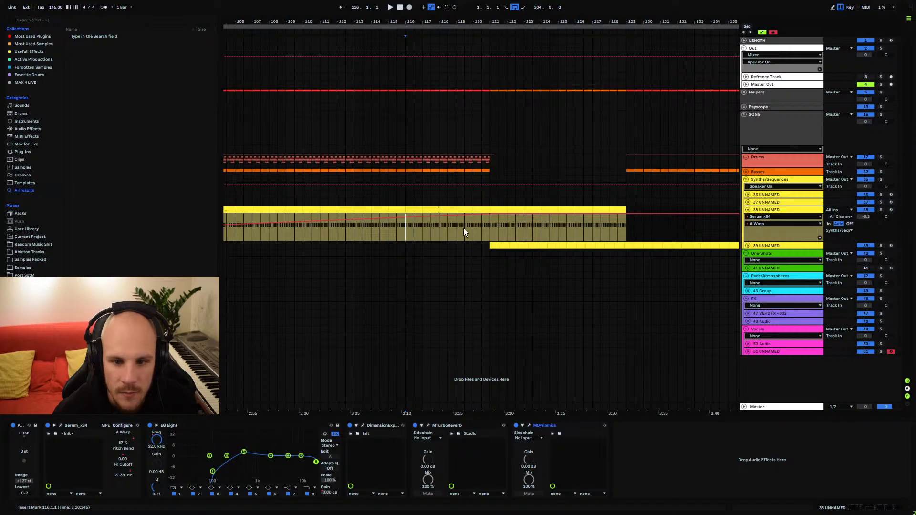
{"action": "key", "text": "space"}
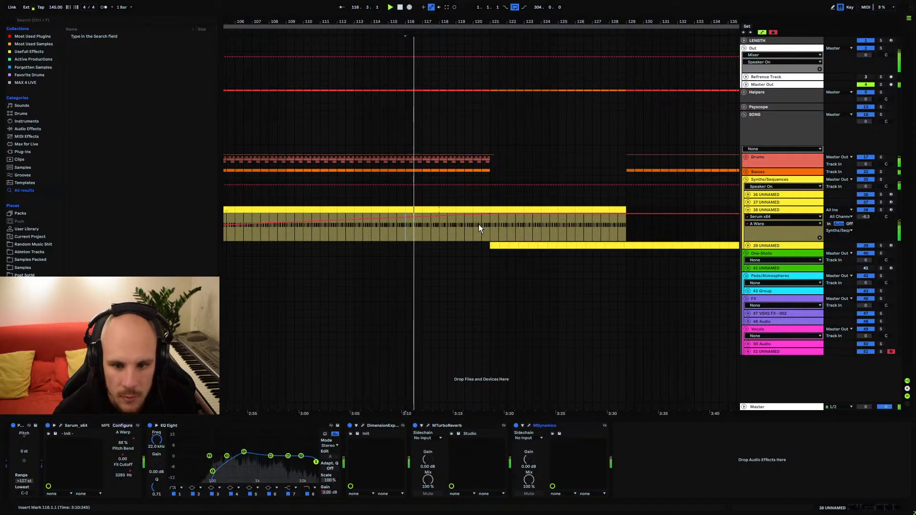
{"action": "left_click", "coordinate": [481, 245]}
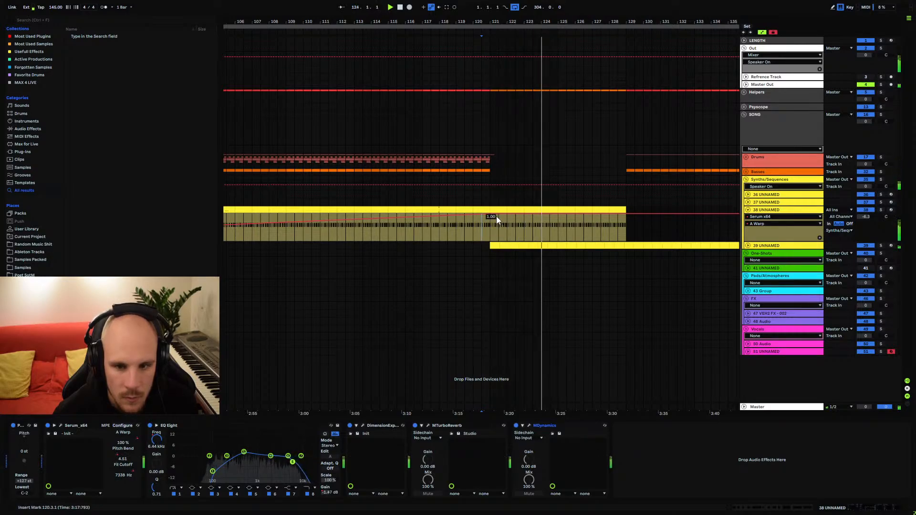
{"action": "left_click", "coordinate": [748, 209]}
{"action": "left_click", "coordinate": [756, 212]}
{"action": "left_click", "coordinate": [749, 210]}
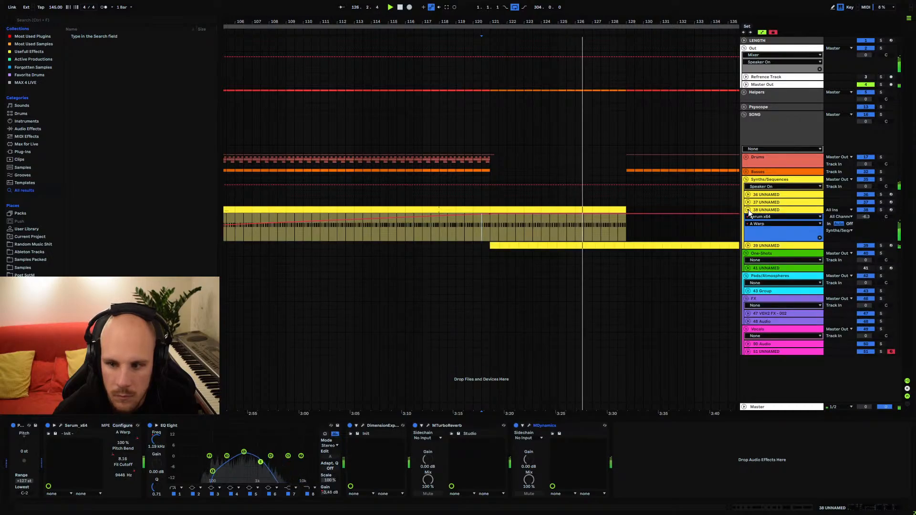
{"action": "left_click", "coordinate": [748, 210]}
{"action": "left_click", "coordinate": [748, 210]}
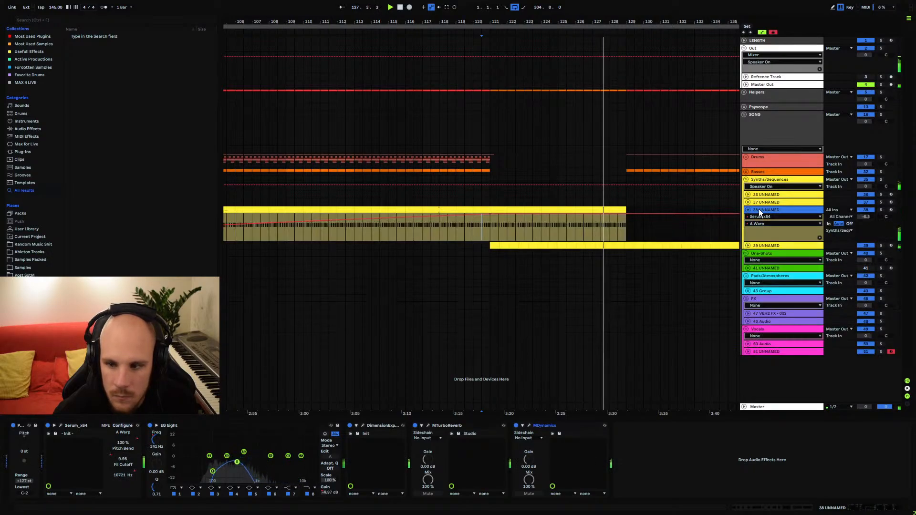
Automate MTurboReverb's dry/wet on track 38 as a curved rise from bar 105 through about 0.68 at bar 121 to full at bar 129
{"action": "left_click", "coordinate": [428, 425]}
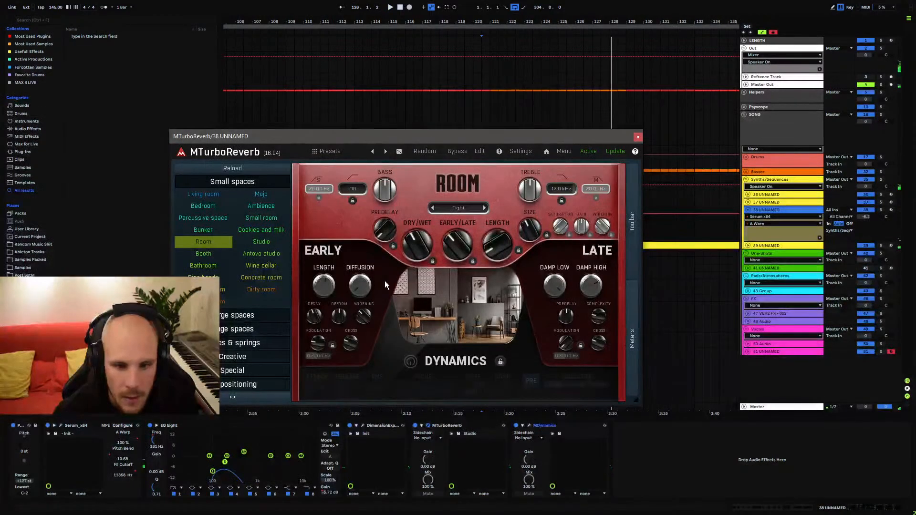
{"action": "left_click", "coordinate": [638, 138]}
{"action": "left_click_drag", "start_coordinate": [475, 19], "coordinate": [475, 14]}
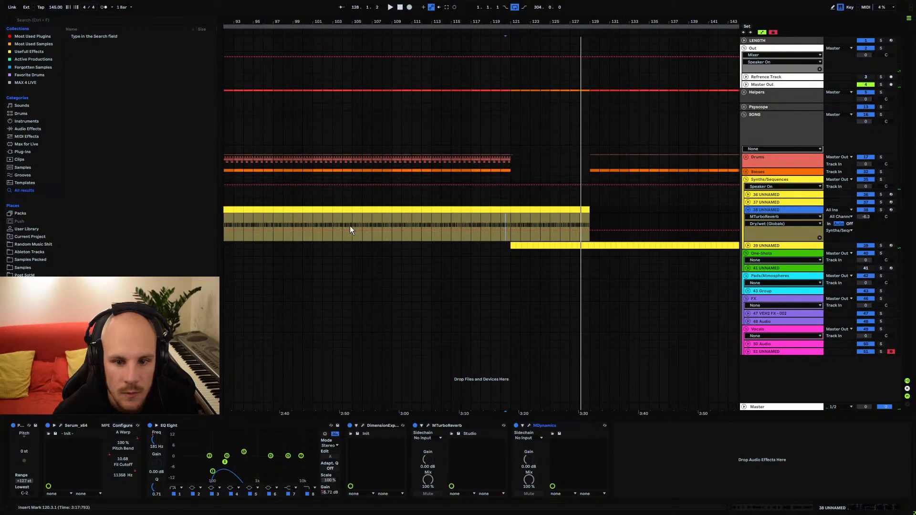
{"action": "left_click", "coordinate": [352, 230]}
{"action": "left_click_drag", "start_coordinate": [511, 231], "coordinate": [511, 224]}
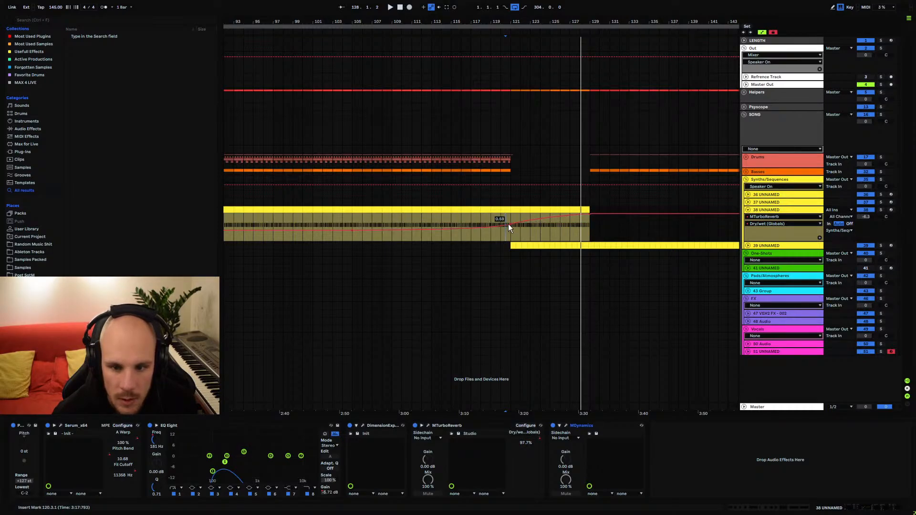
{"action": "left_click_drag", "start_coordinate": [508, 225], "coordinate": [506, 220]}
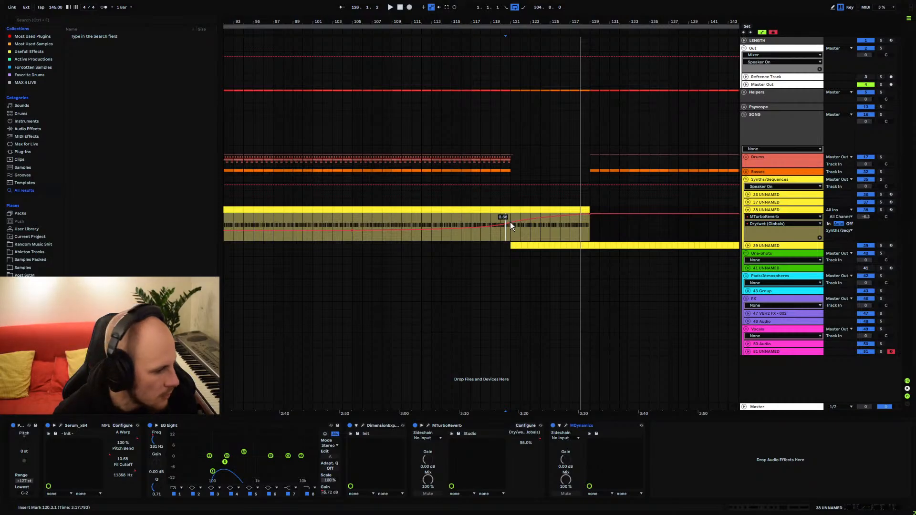
Automate MTurboReverb's early/late and length to rise from bar 105 to full at bar 129, curving the length ramp around bar 121
{"action": "left_click", "coordinate": [427, 426]}
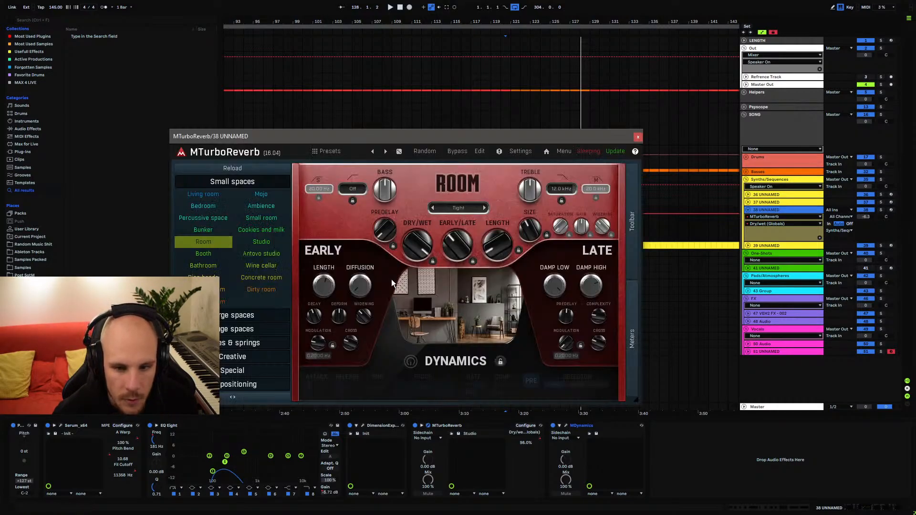
{"action": "left_click", "coordinate": [638, 137]}
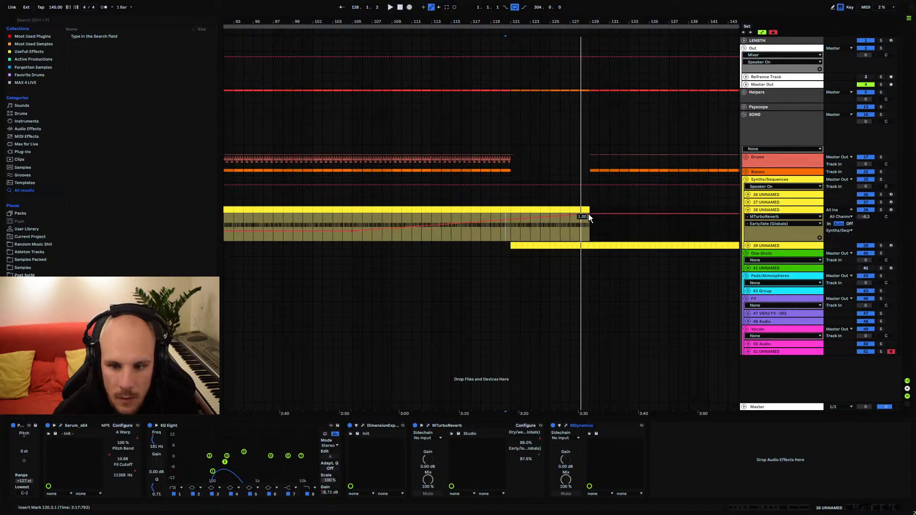
{"action": "left_click", "coordinate": [429, 425]}
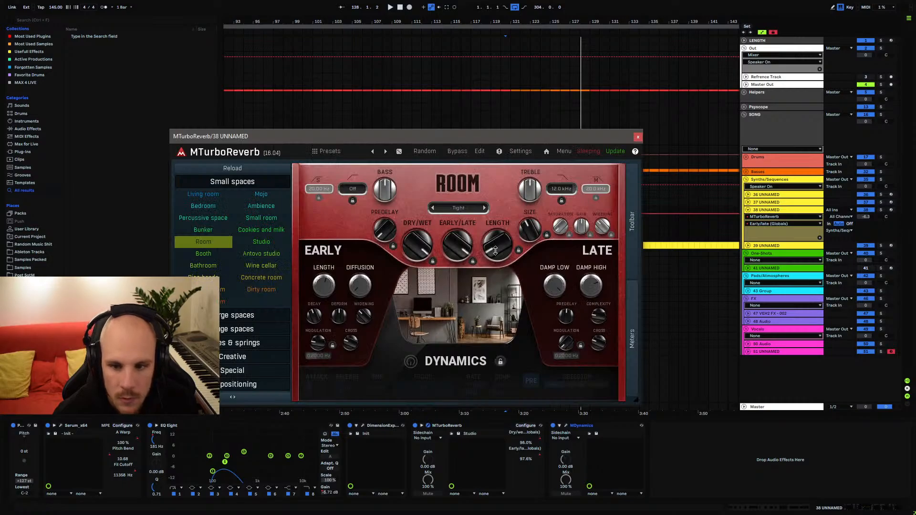
{"action": "left_click", "coordinate": [638, 137]}
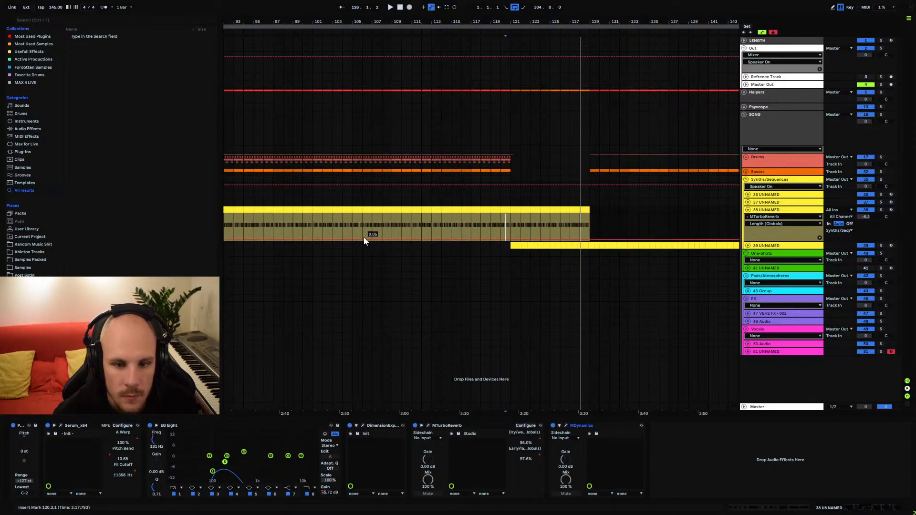
{"action": "left_click_drag", "start_coordinate": [587, 241], "coordinate": [585, 234]}
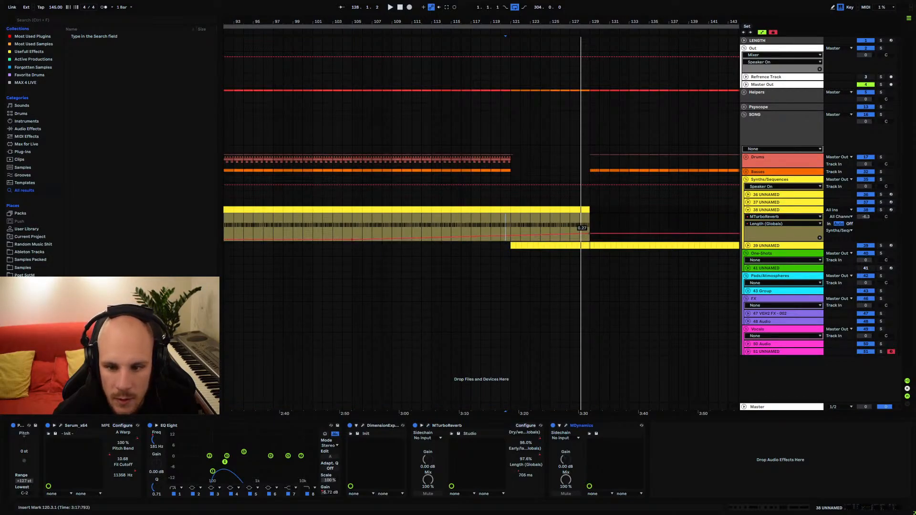
{"action": "left_click", "coordinate": [510, 222]}
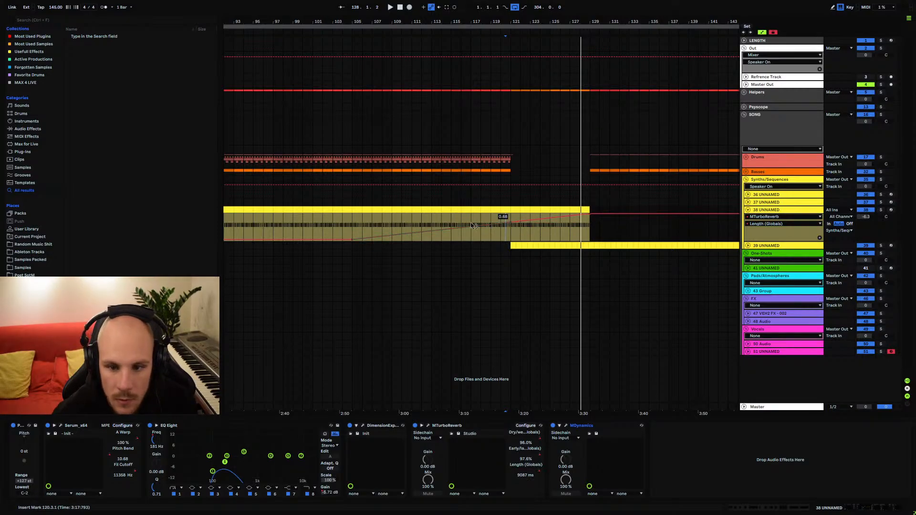
{"action": "left_click_drag", "start_coordinate": [473, 227], "coordinate": [473, 234]}
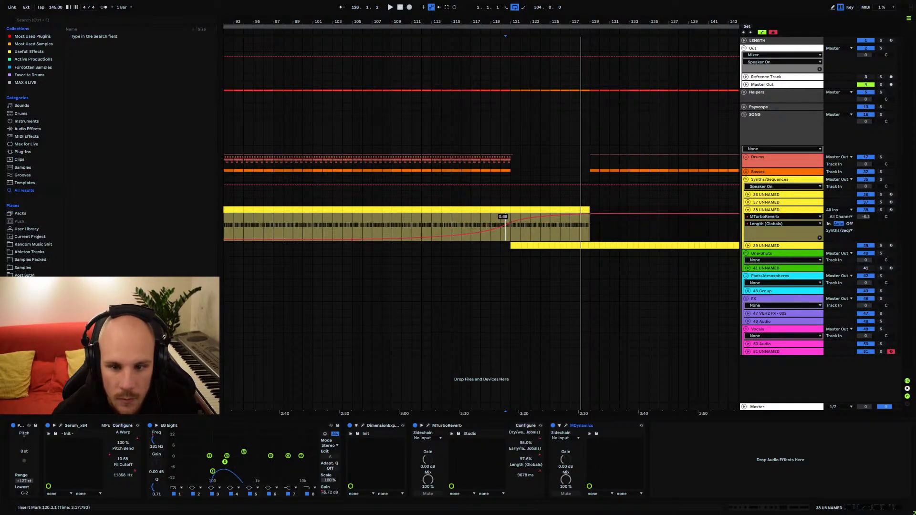
Play track 38's transition from bar 118 with the reverb's dry/wet automation shown
{"action": "left_click", "coordinate": [480, 222]}
{"action": "key", "text": "space"}
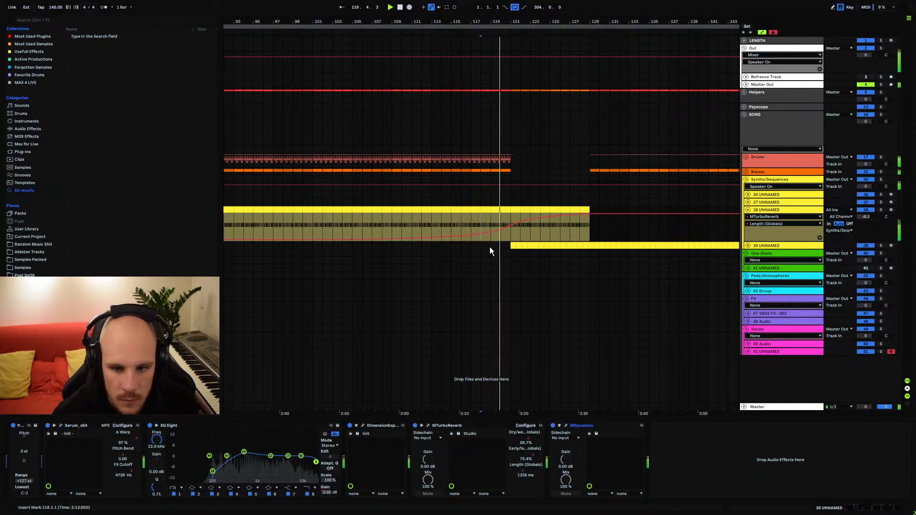
{"action": "left_click", "coordinate": [528, 440]}
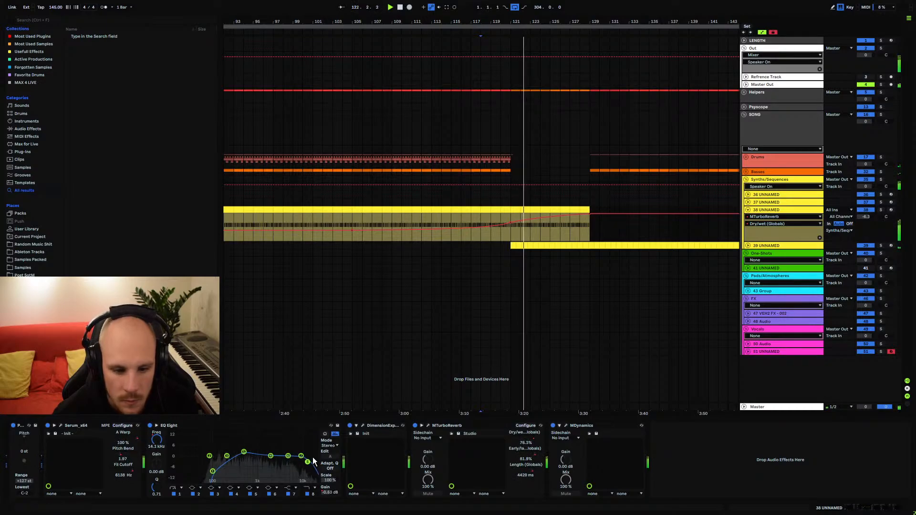
Shape MTurboReverb with a low-cut of about 360 Hz, reduced bass, the Large type, adjusted size and about 3.2% saturation
{"action": "left_click", "coordinate": [428, 425]}
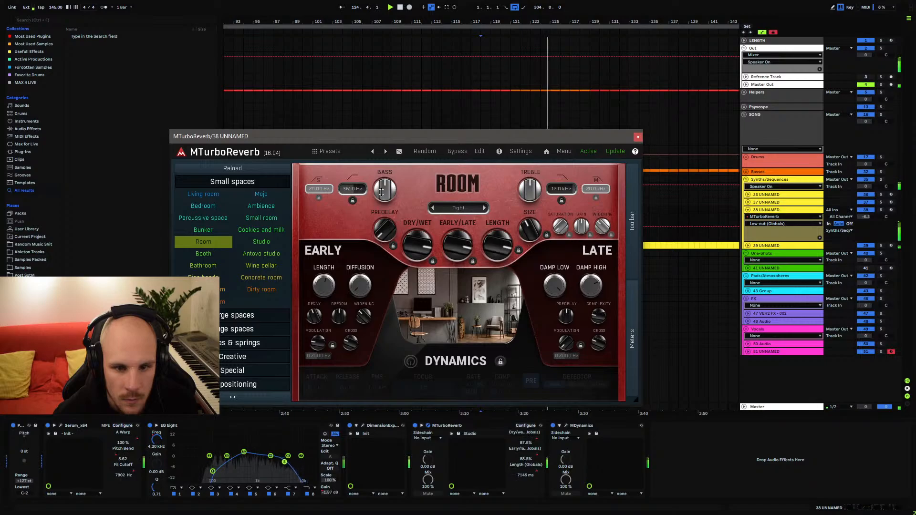
{"action": "left_click_drag", "start_coordinate": [381, 192], "coordinate": [381, 203]}
{"action": "left_click", "coordinate": [455, 211]}
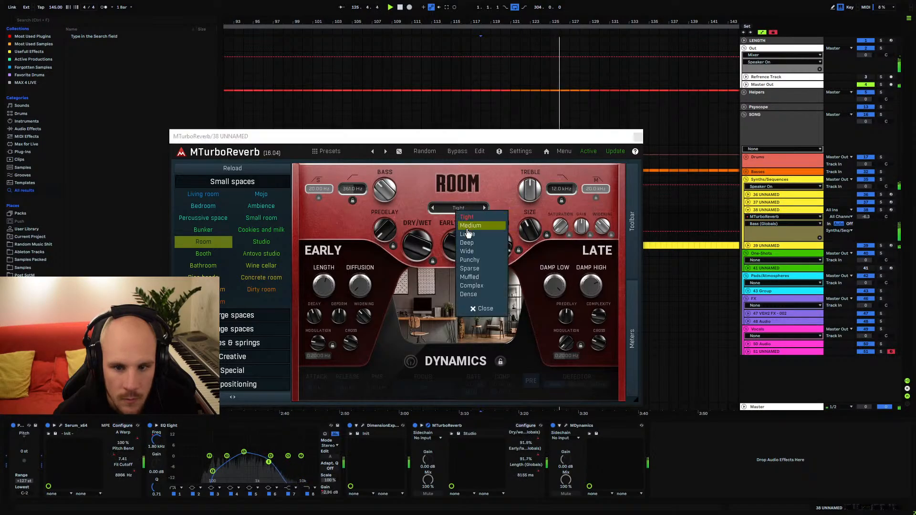
{"action": "left_click", "coordinate": [477, 246]}
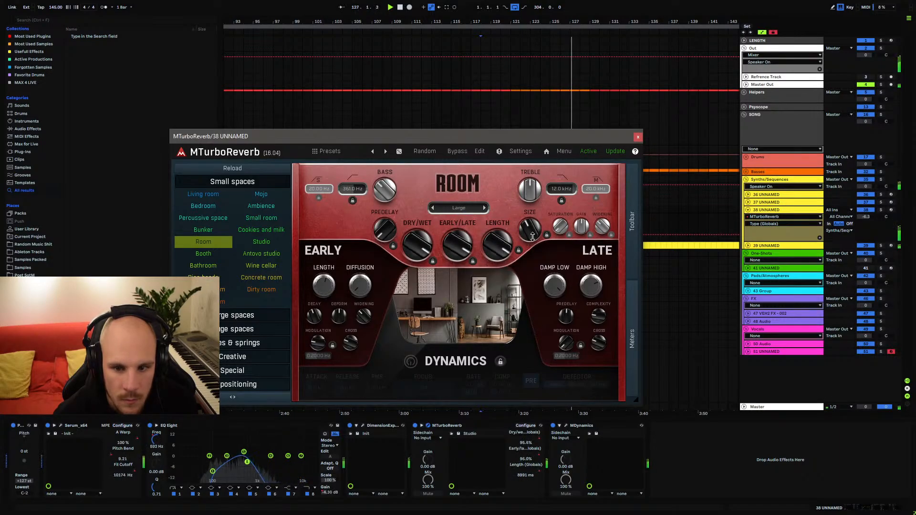
{"action": "left_click_drag", "start_coordinate": [529, 229], "coordinate": [529, 225]}
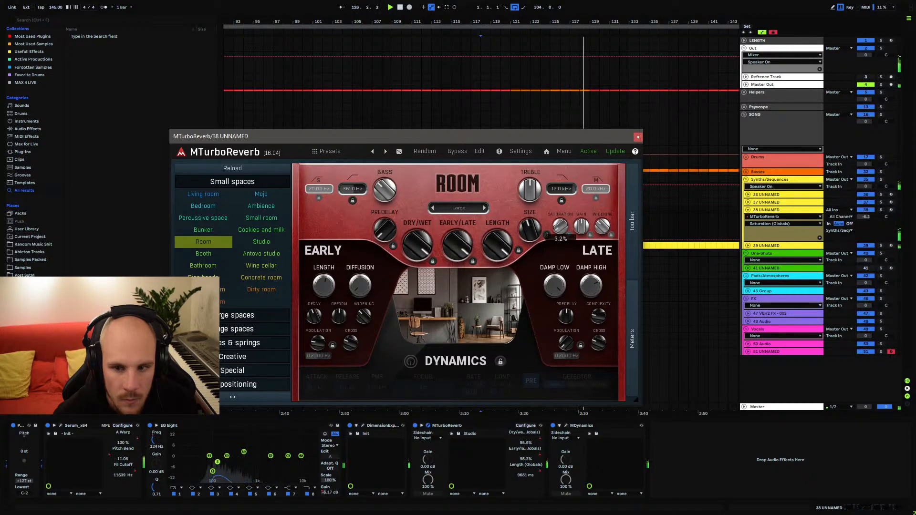
{"action": "left_click", "coordinate": [637, 138]}
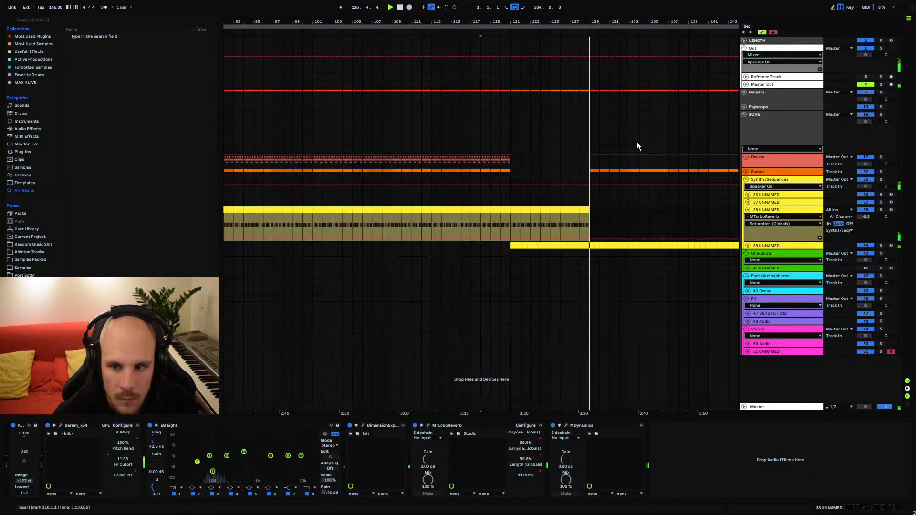
Move MTurboReverb after MDynamics in track 38's device chain and replay the transition from bar 118
{"action": "left_click", "coordinate": [472, 224]}
{"action": "left_click", "coordinate": [749, 210]}
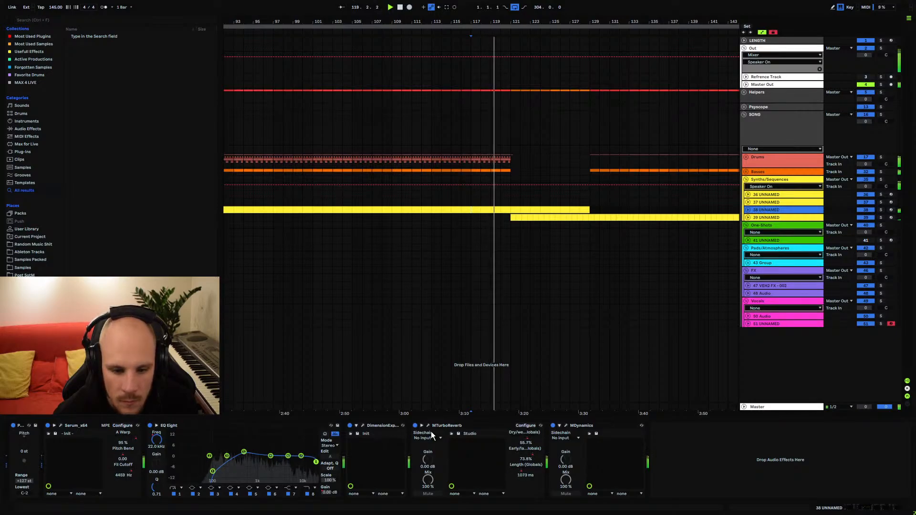
{"action": "left_click", "coordinate": [526, 442]}
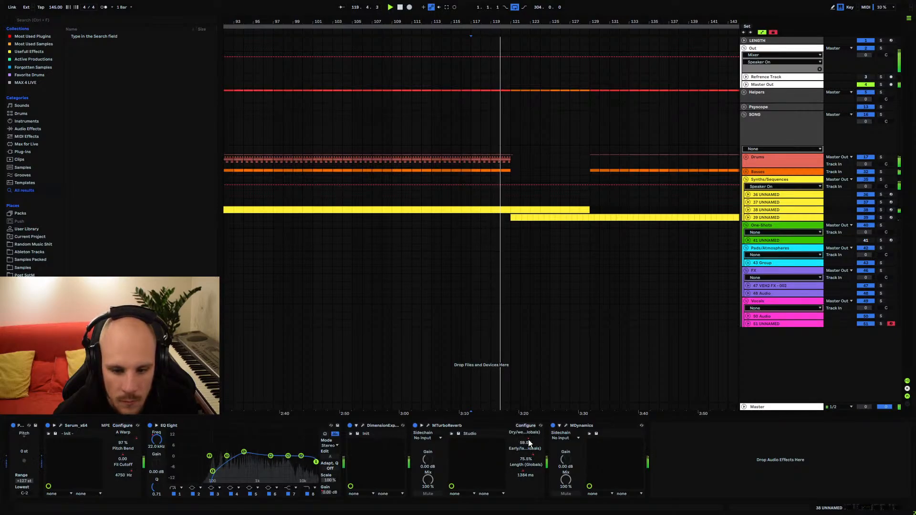
{"action": "left_click", "coordinate": [748, 210]}
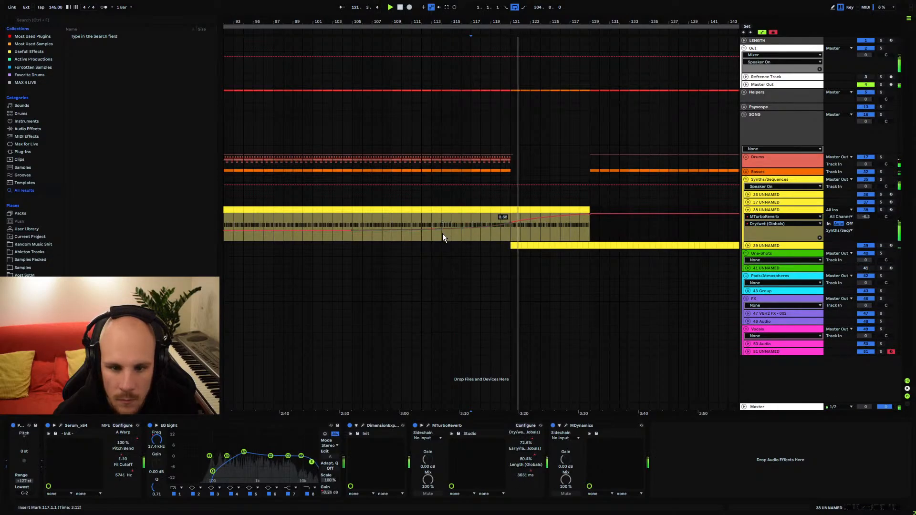
{"action": "left_click_drag", "start_coordinate": [443, 425], "coordinate": [651, 462]}
{"action": "left_click", "coordinate": [479, 223]}
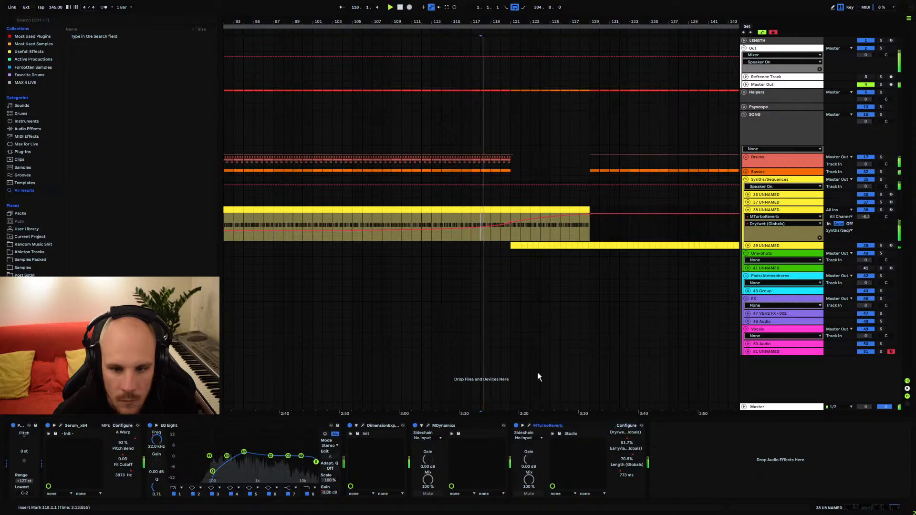
Lower the reverb's dry/wet automation up to bar 121, bend it into a steeper rise after that bar, and replay from bar 117
{"action": "left_click", "coordinate": [529, 425]}
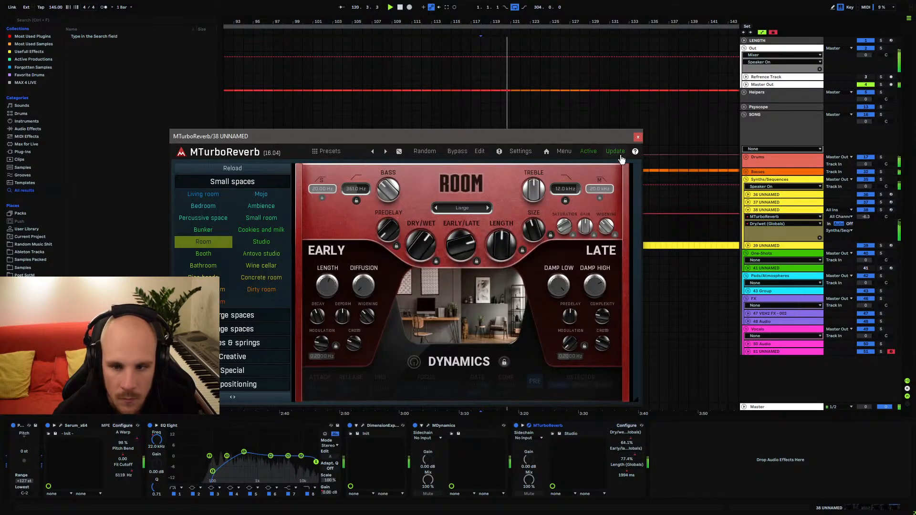
{"action": "left_click", "coordinate": [638, 137]}
{"action": "mouse_move", "coordinate": [356, 227]}
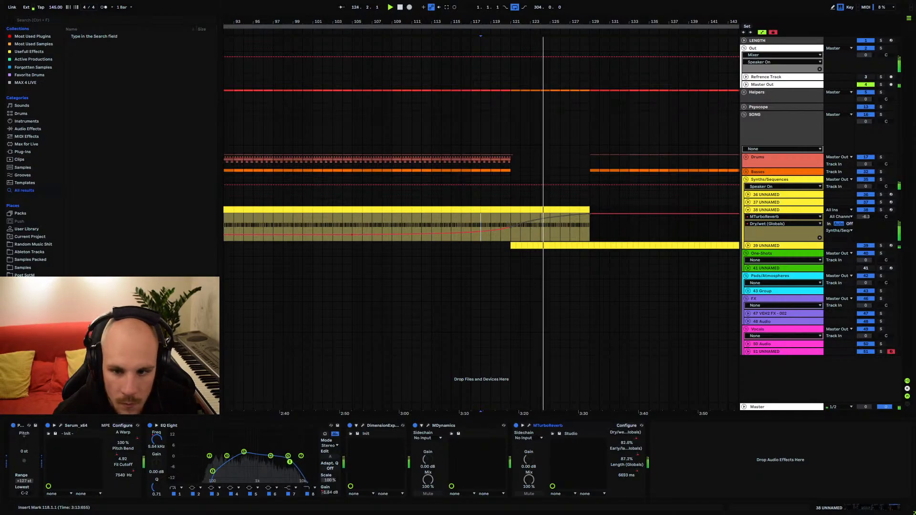
{"action": "left_click_drag", "start_coordinate": [544, 220], "coordinate": [543, 214]}
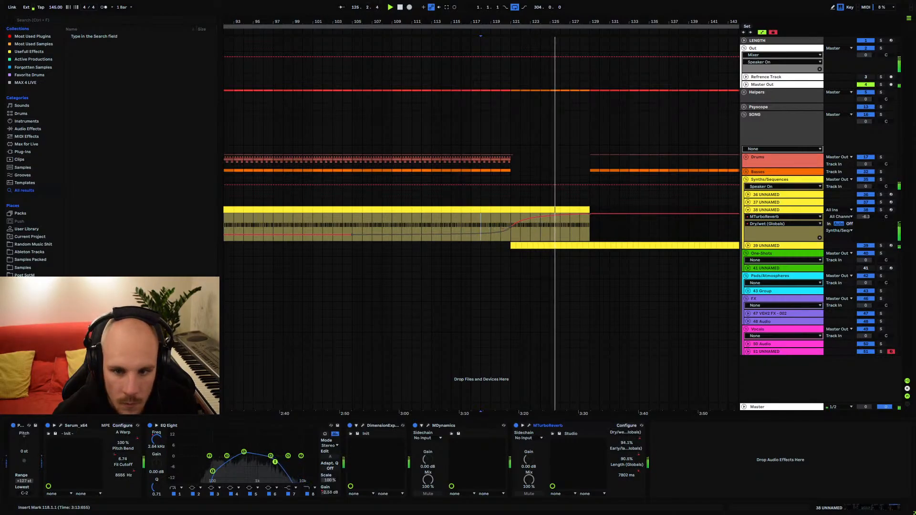
{"action": "left_click", "coordinate": [473, 223]}
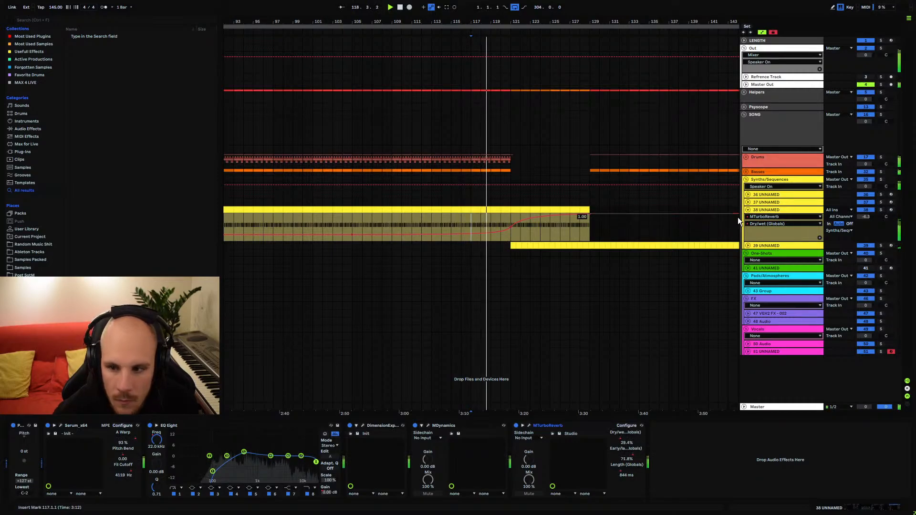
Add the 2023 Simpleton Filtering rack to 33 Group inside the Basses group
{"action": "left_click", "coordinate": [747, 209]}
{"action": "left_click", "coordinate": [747, 171]}
{"action": "left_click", "coordinate": [749, 186]}
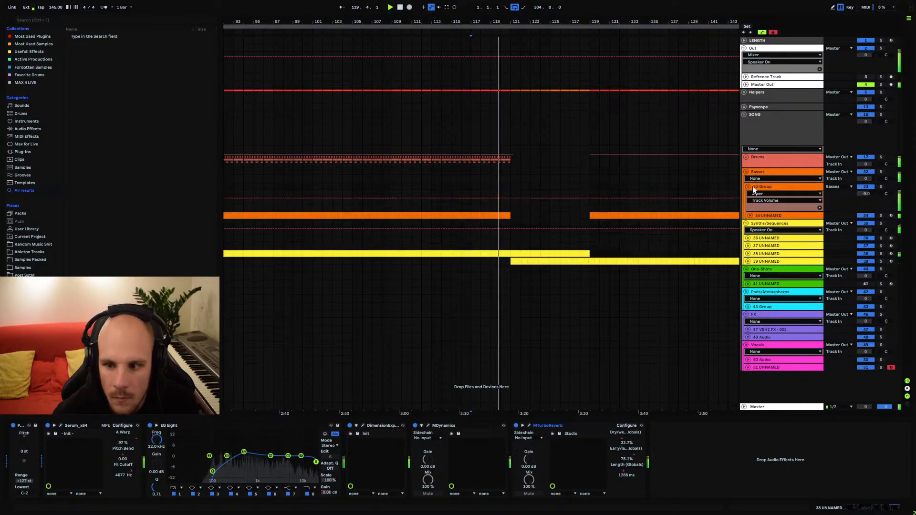
{"action": "right_click", "coordinate": [382, 471]}
{"action": "mouse_move", "coordinate": [441, 401]}
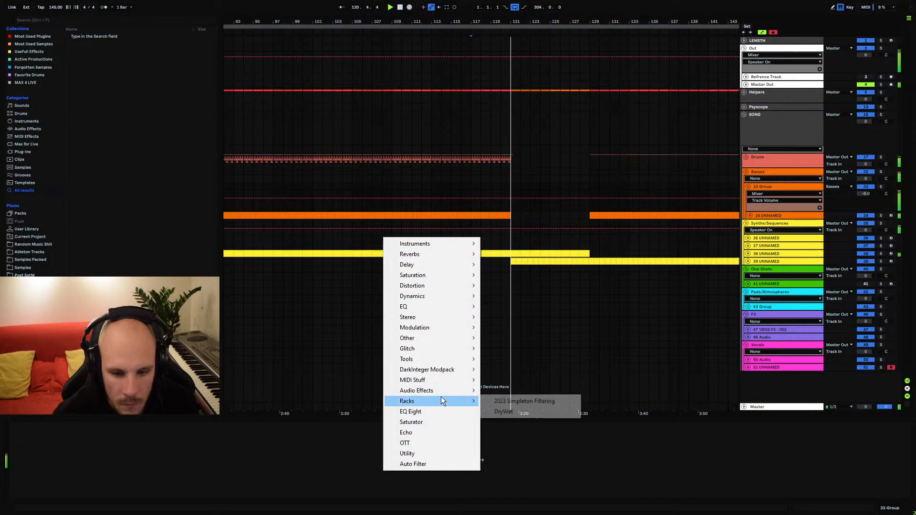
{"action": "left_click", "coordinate": [502, 401]}
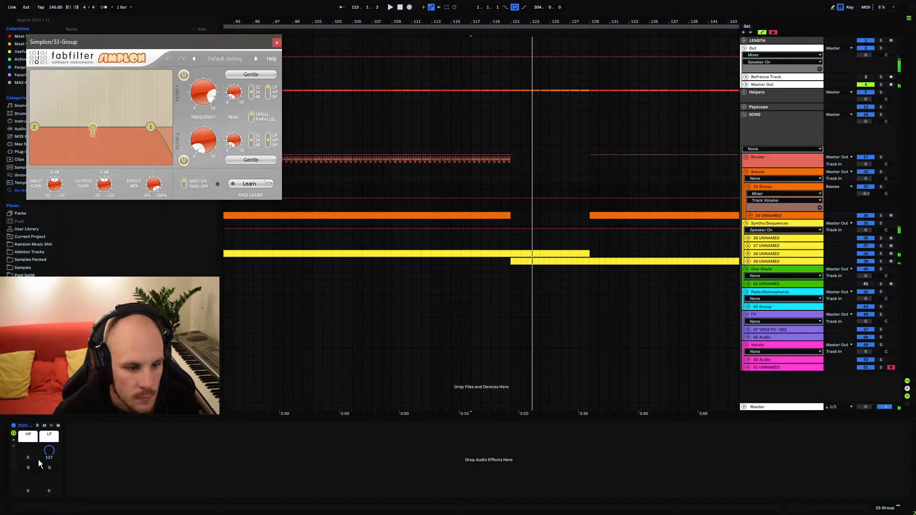
{"action": "left_click", "coordinate": [277, 43]}
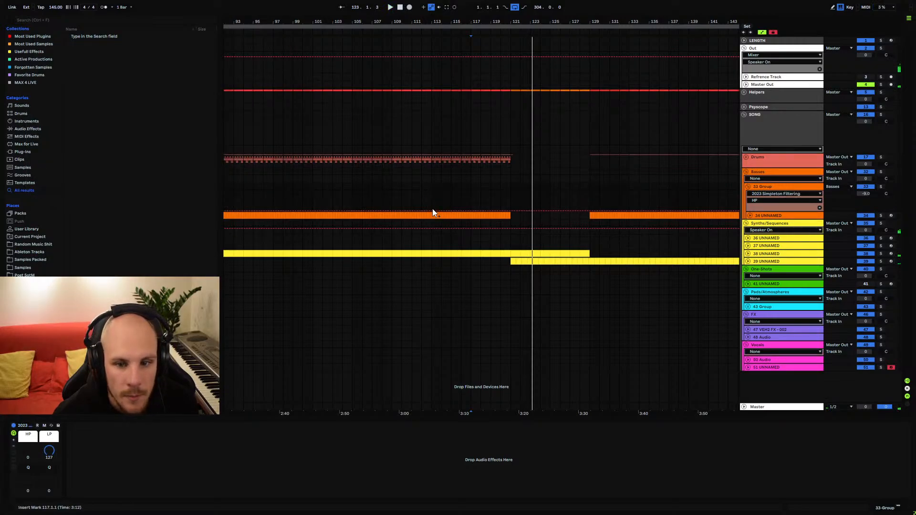
Automate 33 Group's HP filter to curve up from bar 113 to bar 121 and fall back by bar 129, then play from bar 118
{"action": "left_click", "coordinate": [432, 209]}
{"action": "left_click", "coordinate": [589, 211]}
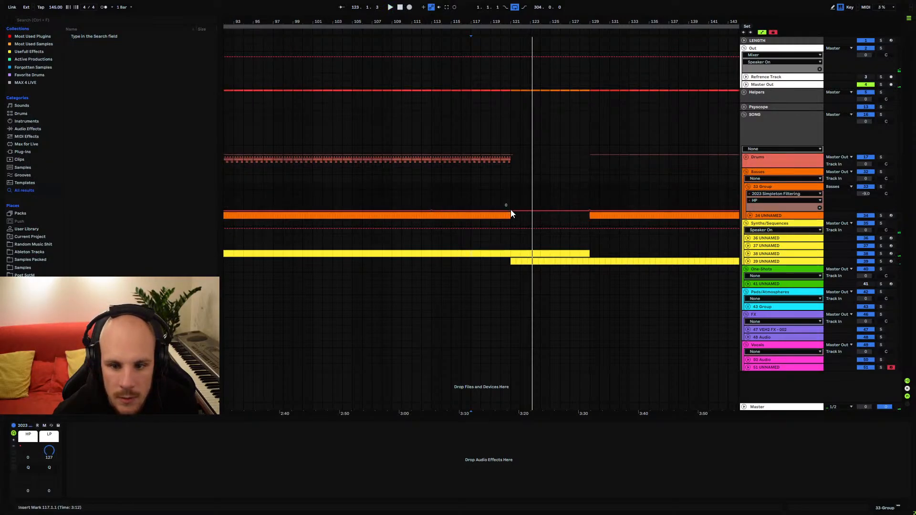
{"action": "mouse_move", "coordinate": [510, 210]}
{"action": "left_mouse_down"}
{"action": "mouse_move", "coordinate": [511, 194]}
{"action": "mouse_move", "coordinate": [478, 206]}
{"action": "left_mouse_up"}
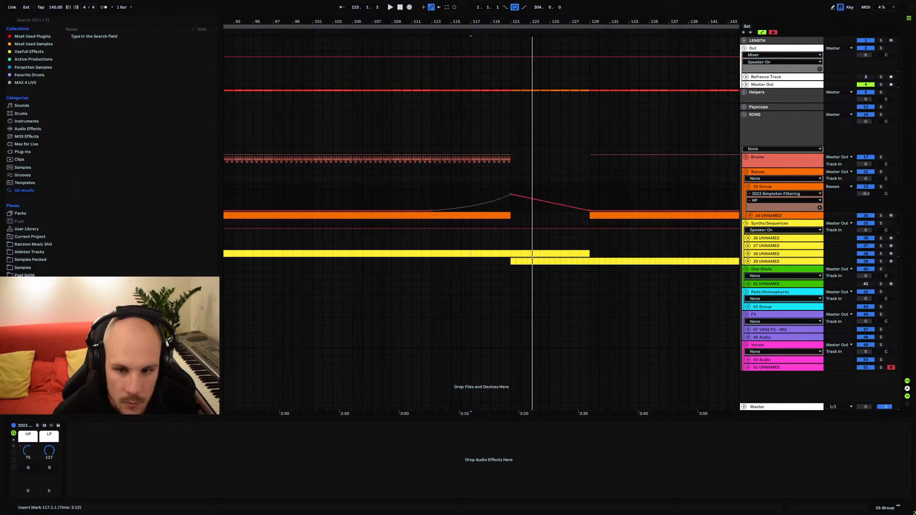
{"action": "left_click", "coordinate": [433, 194]}
{"action": "key", "text": "space"}
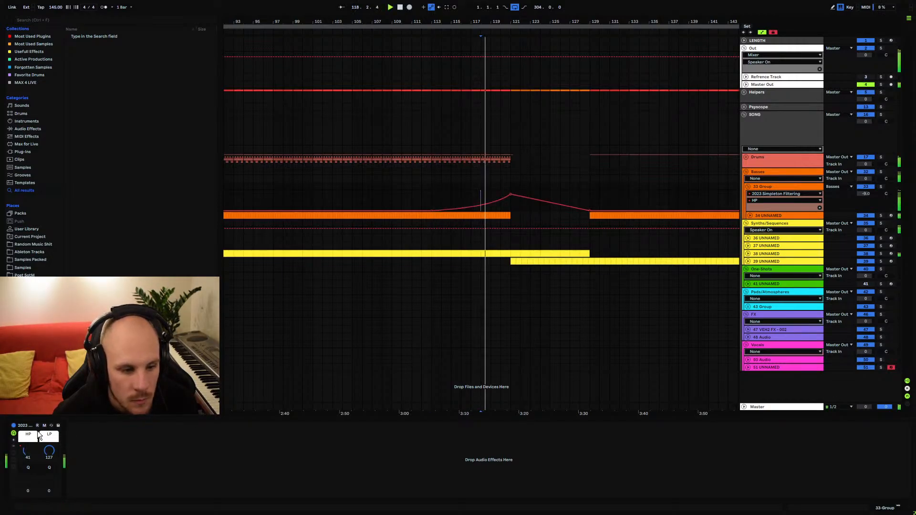
Copy the 2023 Simpleton Filtering rack from 33 Group onto 18 Group inside the Drums group
{"action": "left_click", "coordinate": [18, 425]}
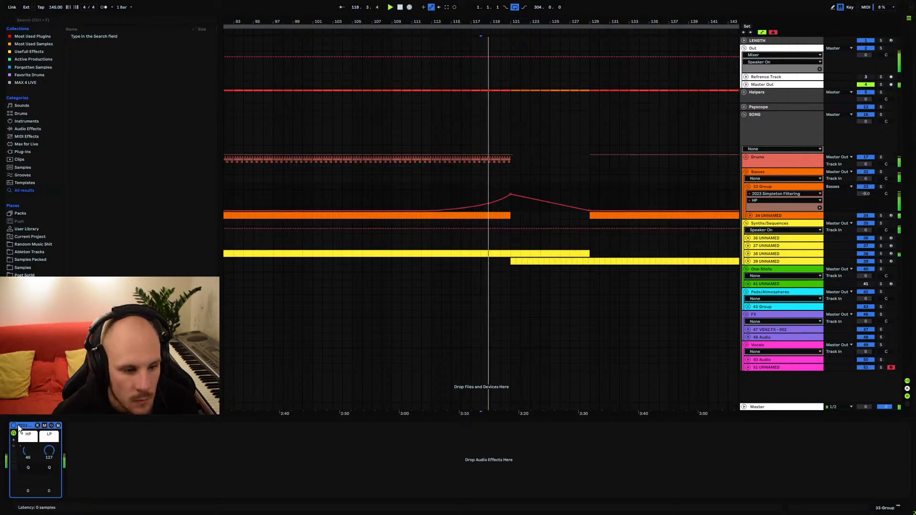
{"action": "left_click", "coordinate": [745, 157]}
{"action": "left_click", "coordinate": [761, 178]}
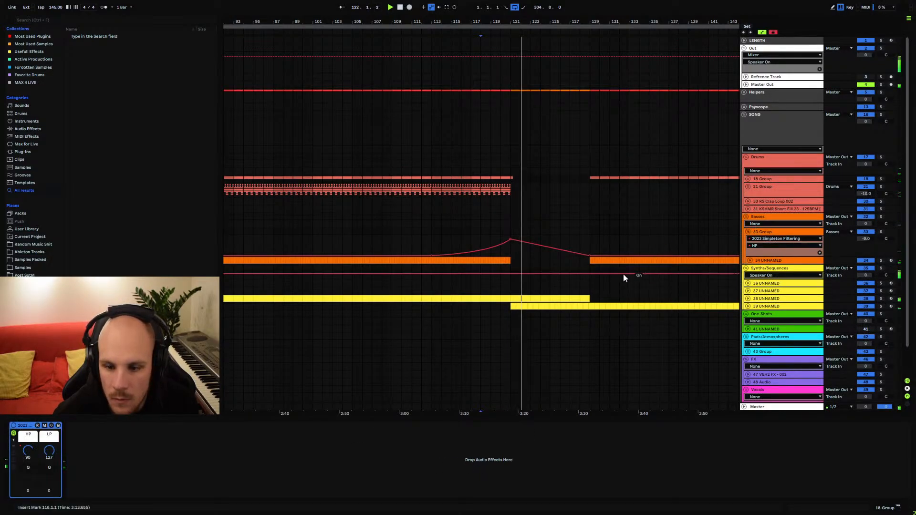
Show separate automation lanes on 21 Group for EQ Eight's Output Gain, 1 Frequency A and 8 Frequency A
{"action": "left_click", "coordinate": [762, 189]}
{"action": "key", "text": "space"}
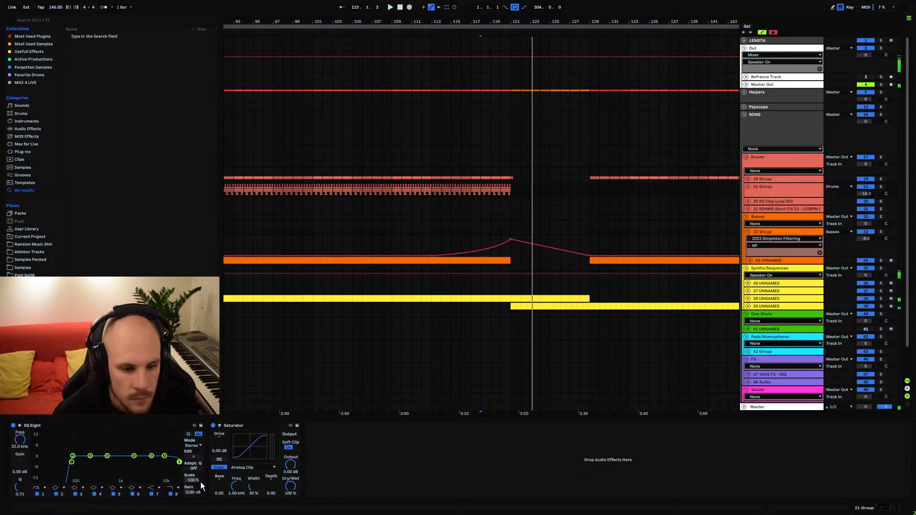
{"action": "mouse_move", "coordinate": [381, 22]}
{"action": "left_mouse_down"}
{"action": "mouse_move", "coordinate": [381, 4]}
{"action": "mouse_move", "coordinate": [382, 18]}
{"action": "left_mouse_up"}
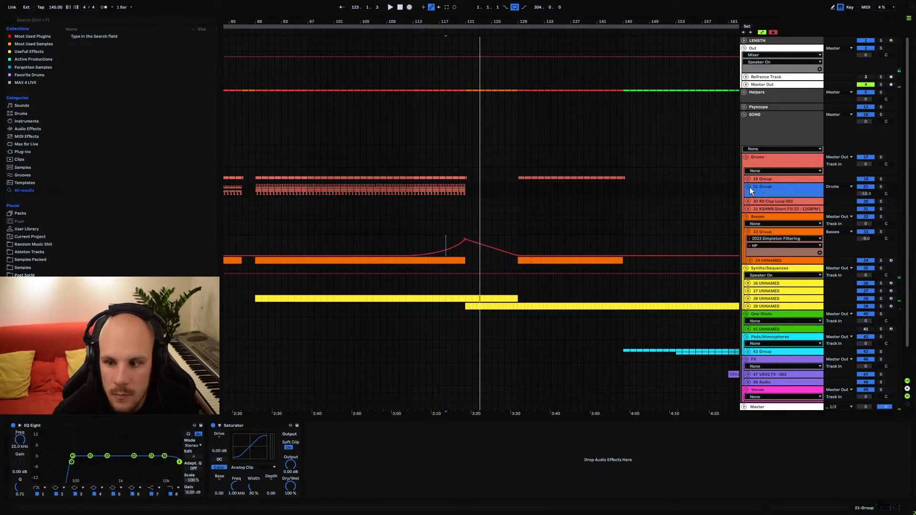
{"action": "left_click", "coordinate": [748, 187]}
{"action": "left_click", "coordinate": [755, 201]}
{"action": "left_click", "coordinate": [760, 213]}
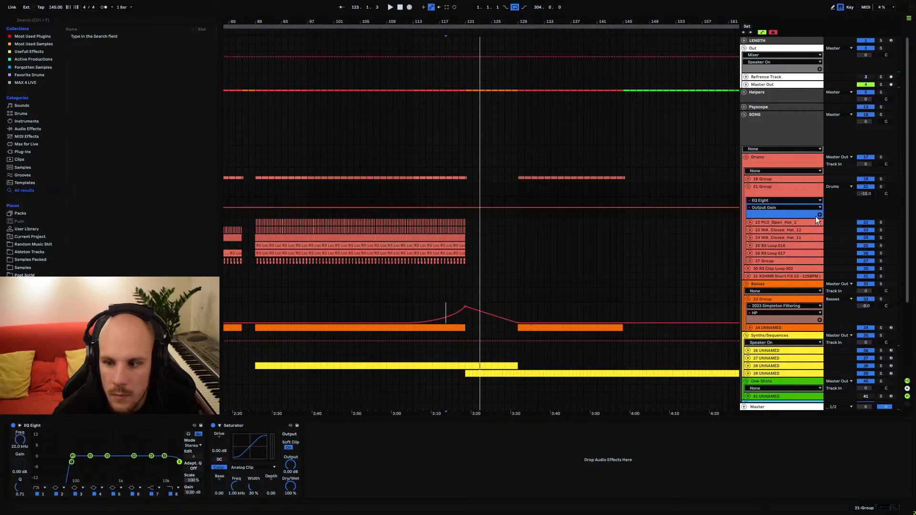
{"action": "left_click", "coordinate": [820, 214]}
{"action": "scroll", "coordinate": [460, 213], "scroll_direction": "down", "scroll_amount": 3}
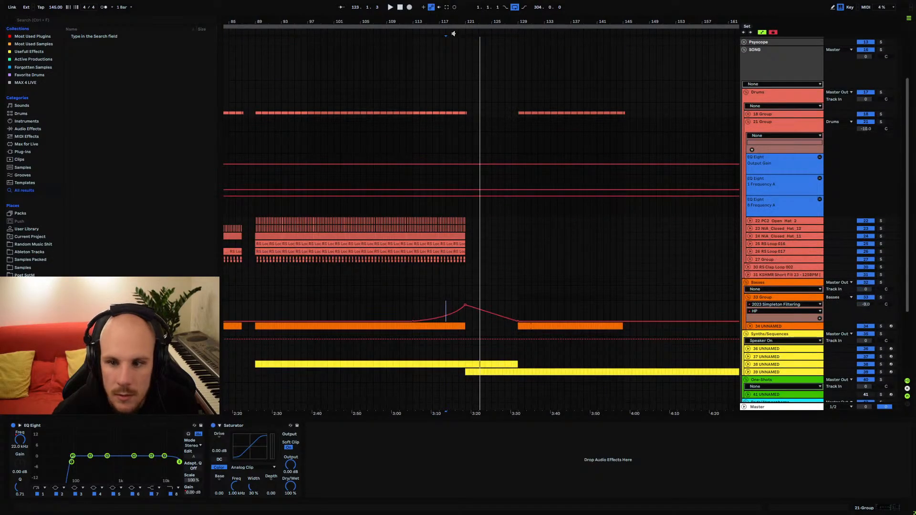
{"action": "left_click_drag", "start_coordinate": [454, 33], "coordinate": [453, 62]}
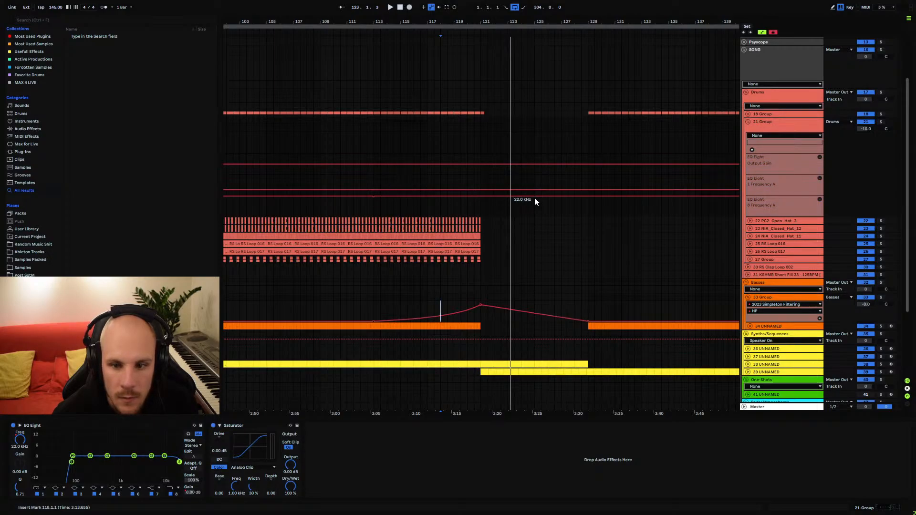
Automate 21 Group's 8 Frequency A and Output Gain to dip from bar 113 to bar 121 and recover by bar 125, then play from bar 117
{"action": "left_click_drag", "start_coordinate": [483, 196], "coordinate": [476, 203]}
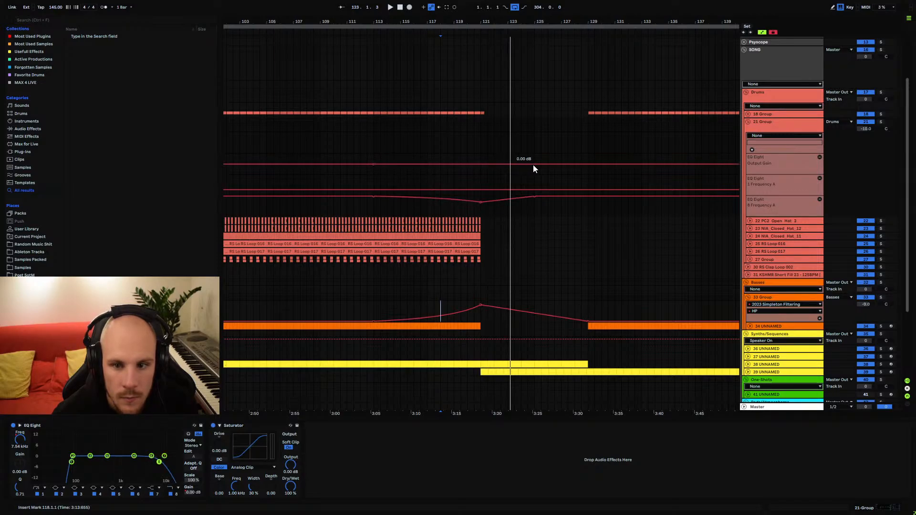
{"action": "left_click_drag", "start_coordinate": [482, 165], "coordinate": [471, 172]}
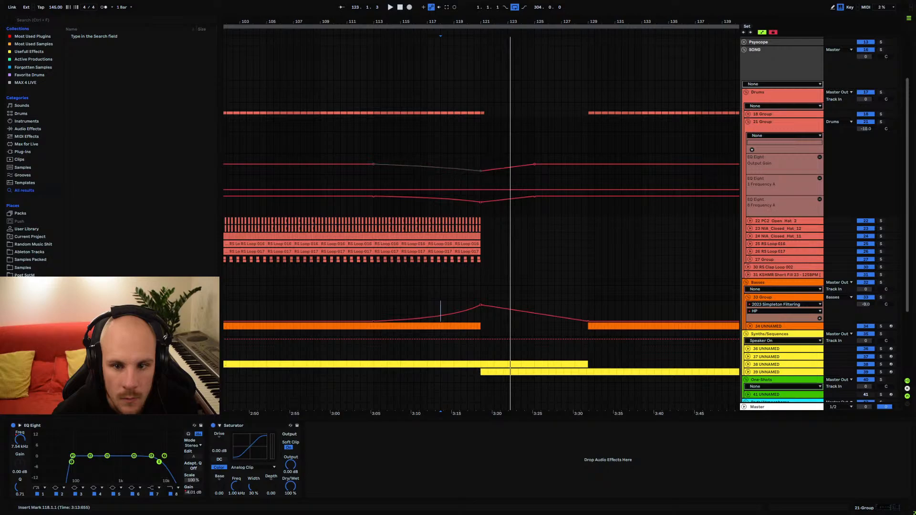
{"action": "key", "text": "space"}
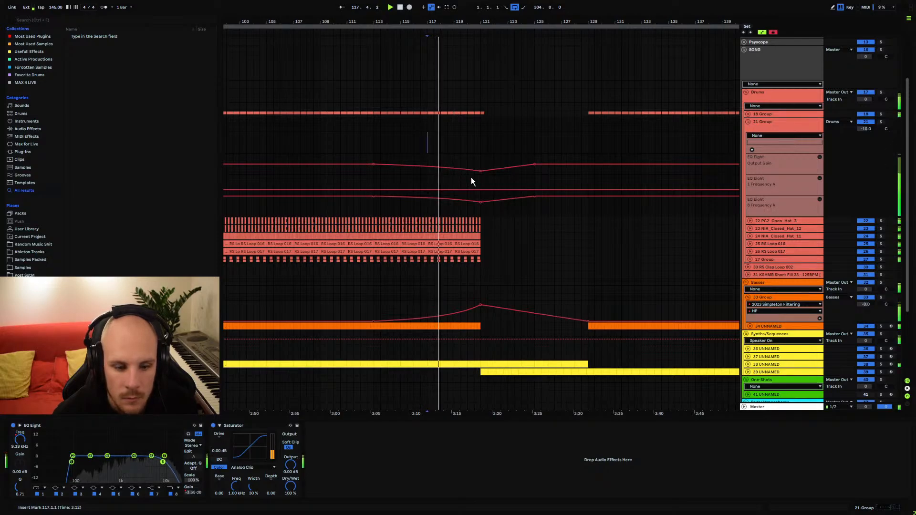
Automate 18 Group's LP filter to curve down from bar 113 to about 84 at bar 121, return by bar 129, and play from bar 119
{"action": "left_click", "coordinate": [748, 120]}
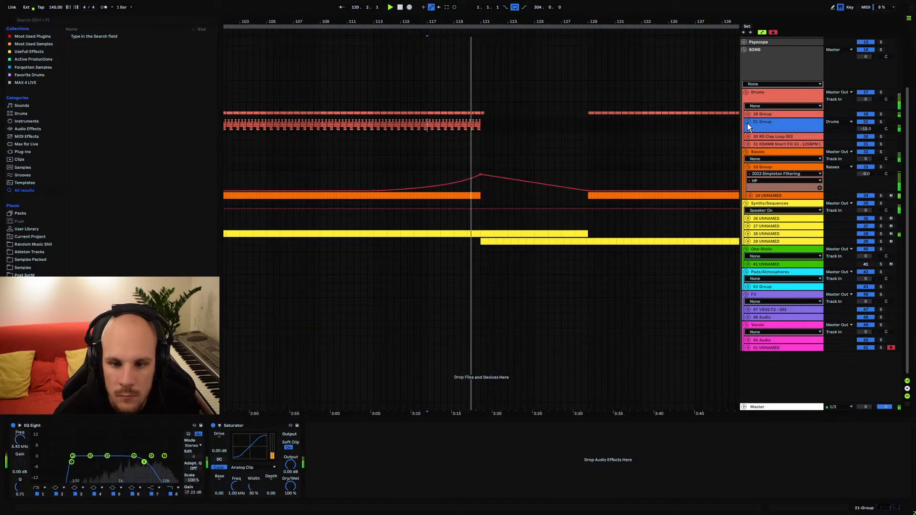
{"action": "left_click", "coordinate": [748, 115]}
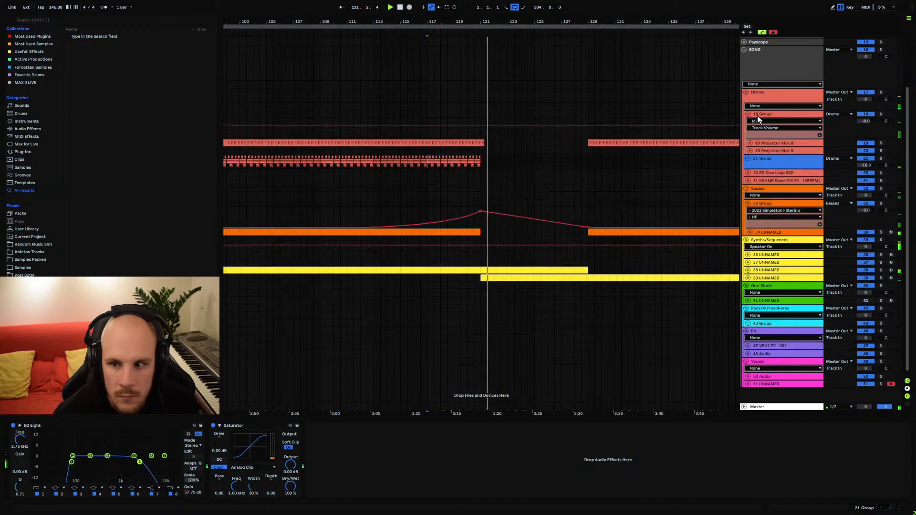
{"action": "key", "text": "space"}
{"action": "left_click", "coordinate": [50, 452]}
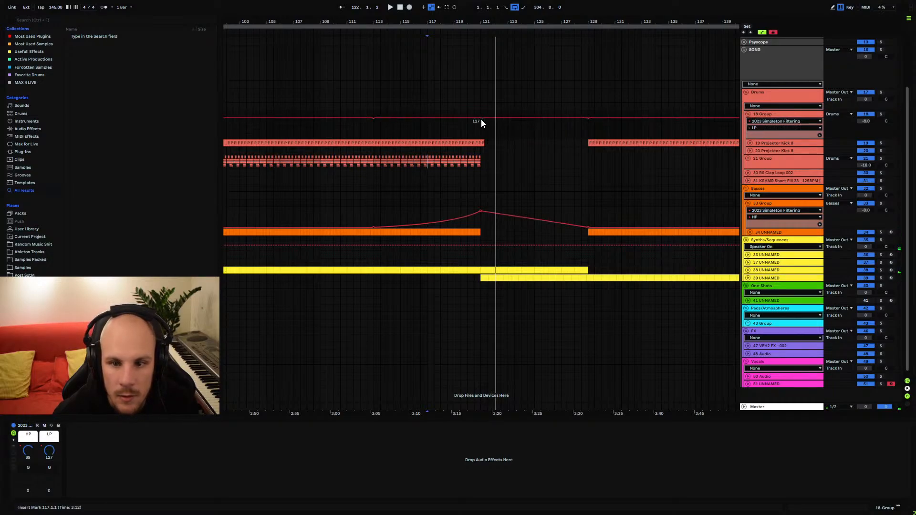
{"action": "left_click_drag", "start_coordinate": [481, 119], "coordinate": [480, 125]}
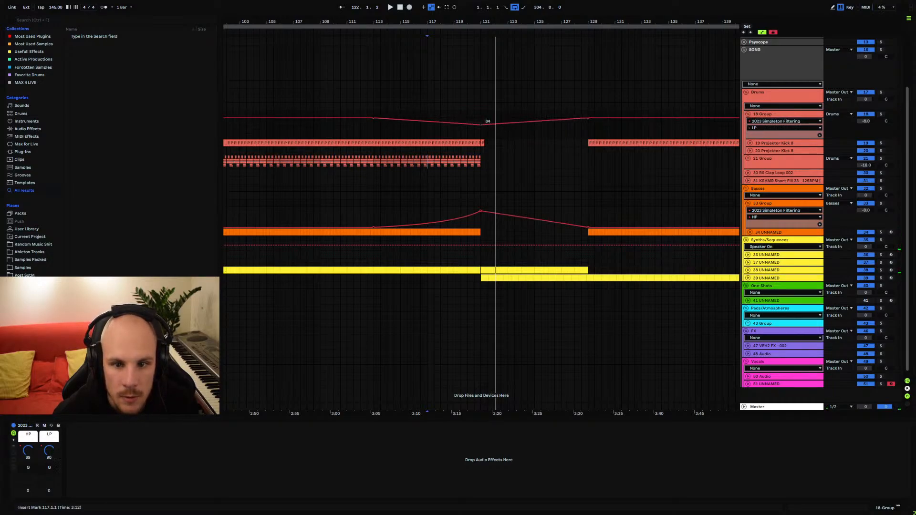
{"action": "left_click", "coordinate": [453, 138]}
{"action": "key", "text": "space"}
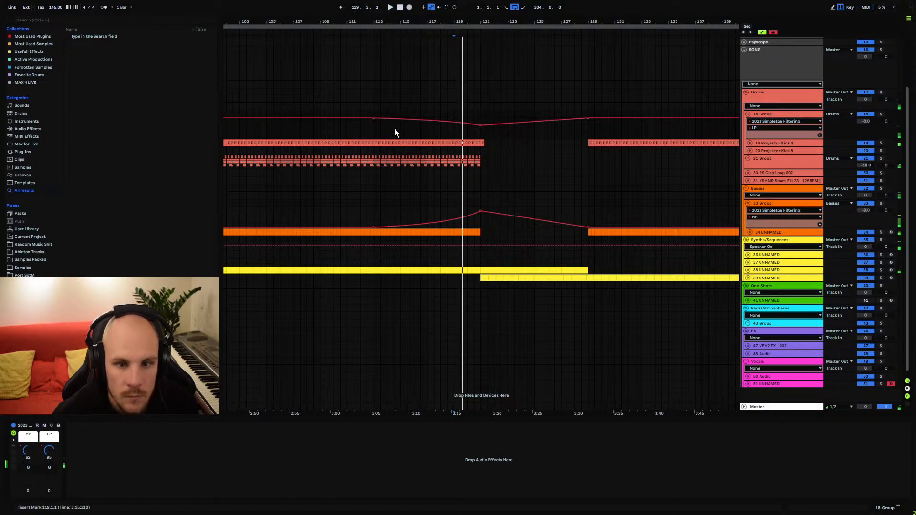
Copy 18 Group's LP automation from bars 113 to 129 onto 33 Group's LP lane, play from bar 118, and fold both groups
{"action": "left_click_drag", "start_coordinate": [374, 132], "coordinate": [588, 135]}
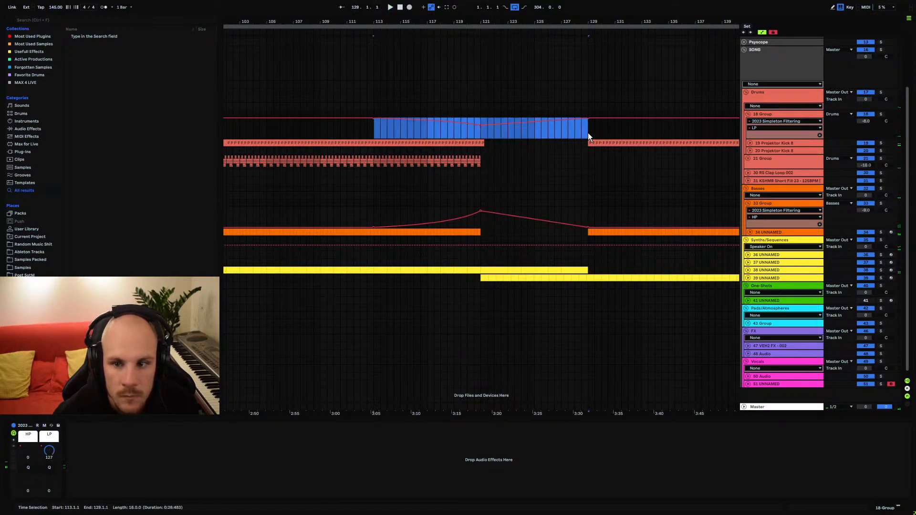
{"action": "left_click", "coordinate": [762, 203]}
{"action": "left_click", "coordinate": [50, 450]}
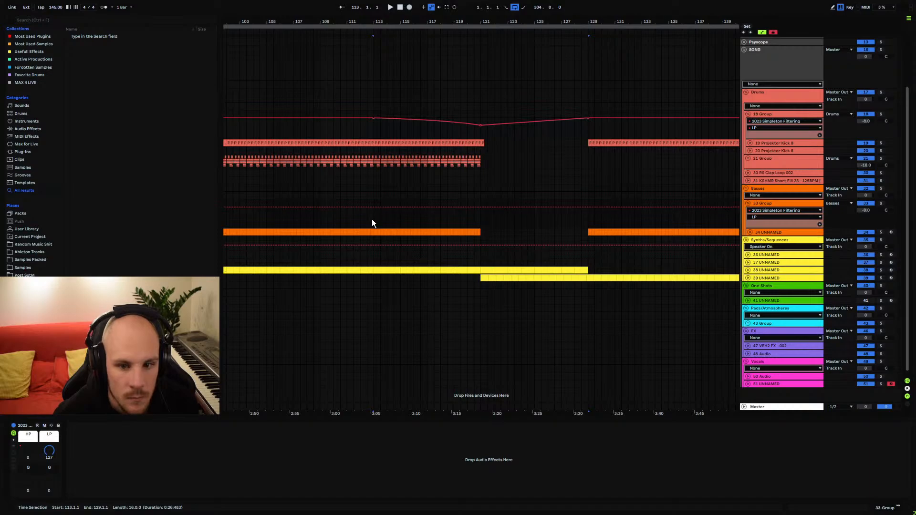
{"action": "key", "text": "ctrl+v"}
{"action": "left_click", "coordinate": [441, 222]}
{"action": "key", "text": "space"}
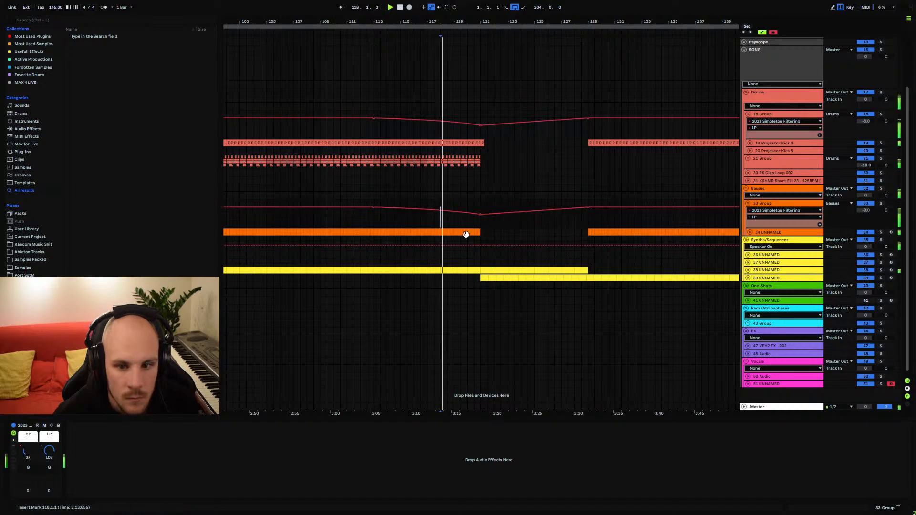
{"action": "left_click", "coordinate": [749, 203]}
{"action": "left_click", "coordinate": [748, 114]}
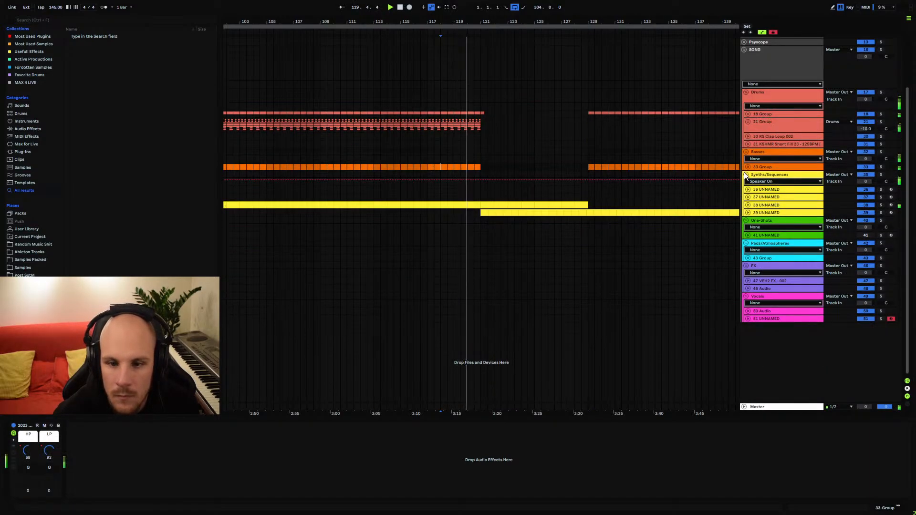
Raise track 38's MTurboReverb dry/wet automation at bar 121 to about 0.63 and replay from bar 116
{"action": "left_click", "coordinate": [748, 205]}
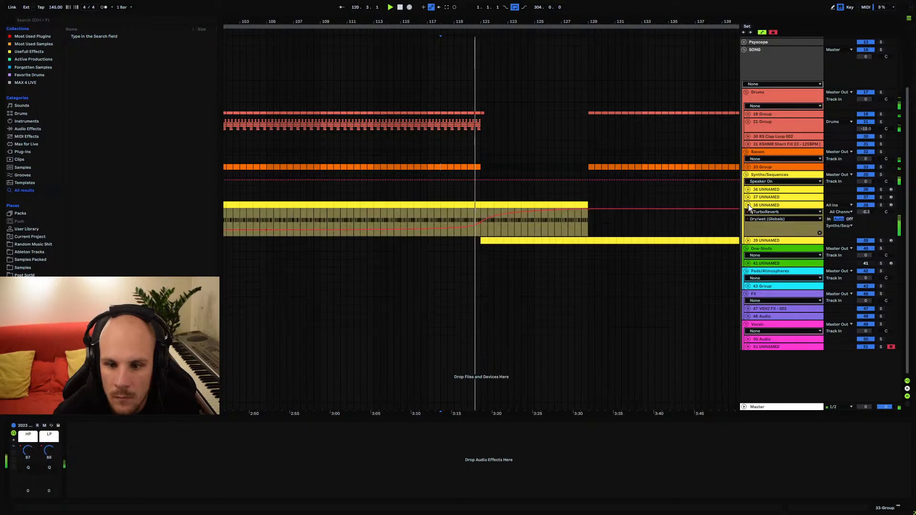
{"action": "left_click", "coordinate": [481, 227]}
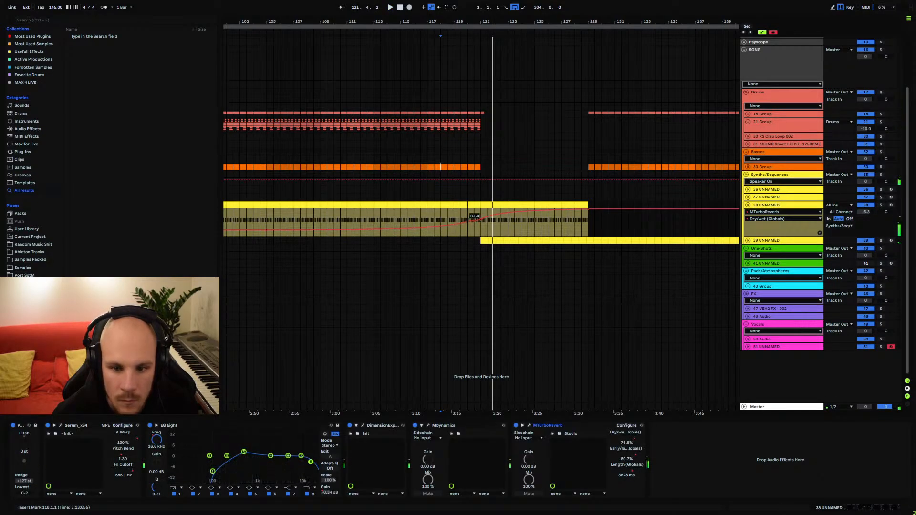
{"action": "key", "text": "ctrl+z"}
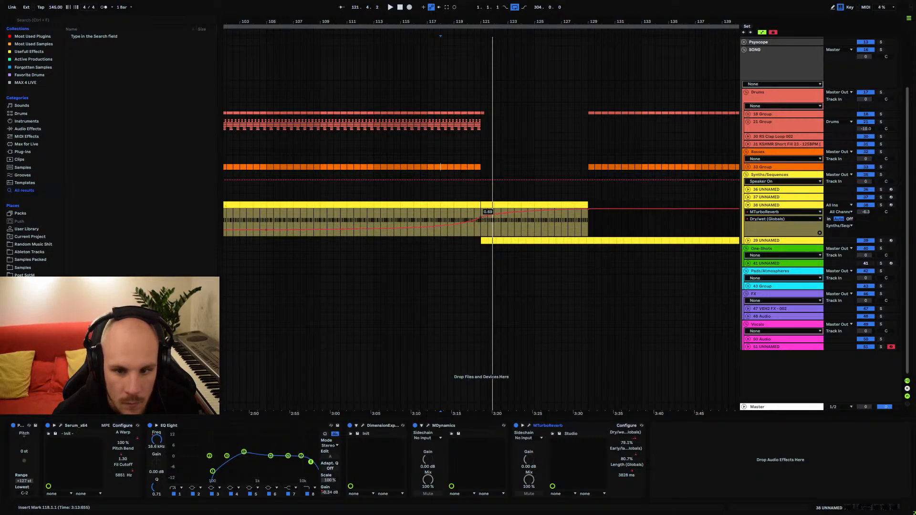
{"action": "left_click", "coordinate": [422, 216]}
{"action": "key", "text": "space"}
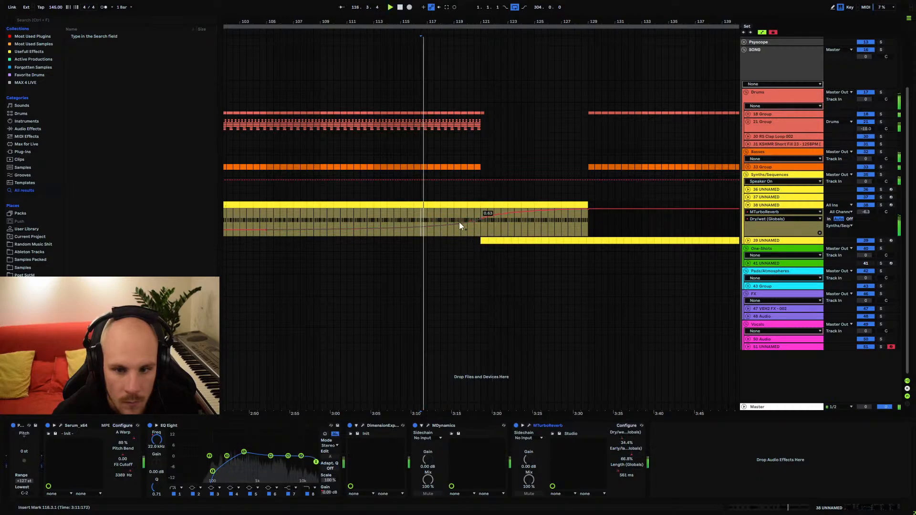
{"action": "left_click", "coordinate": [747, 205]}
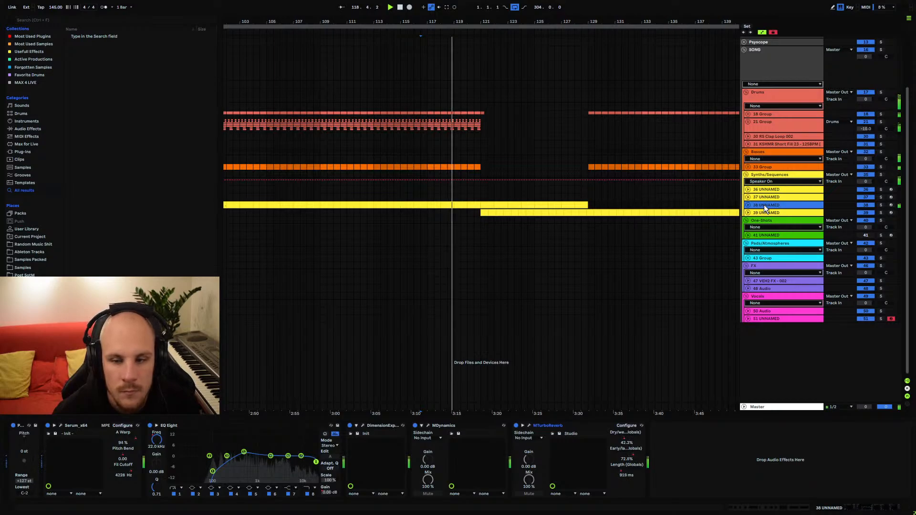
Lower the Mix in track 38's Dimension Expander to about 0.33 and close the plug-in window
{"action": "left_click", "coordinate": [363, 425]}
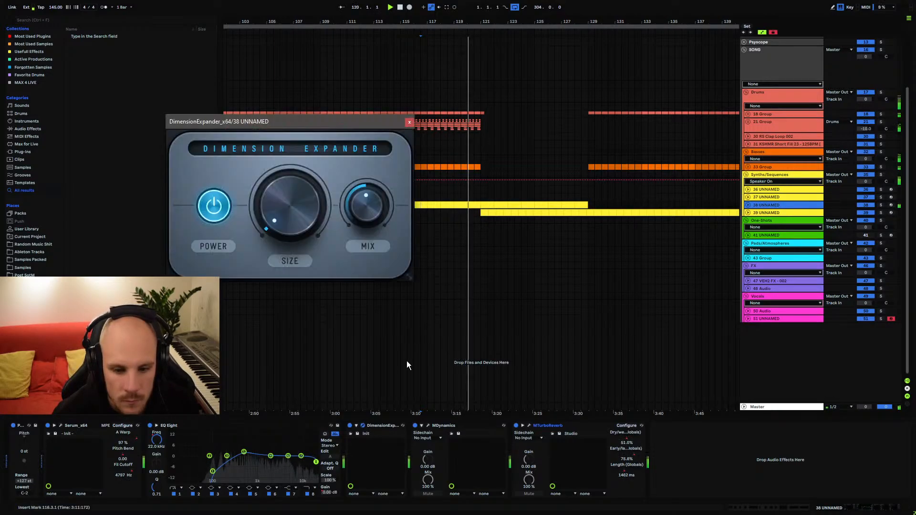
{"action": "left_click_drag", "start_coordinate": [376, 211], "coordinate": [362, 312]}
{"action": "left_click_drag", "start_coordinate": [374, 211], "coordinate": [382, 183]}
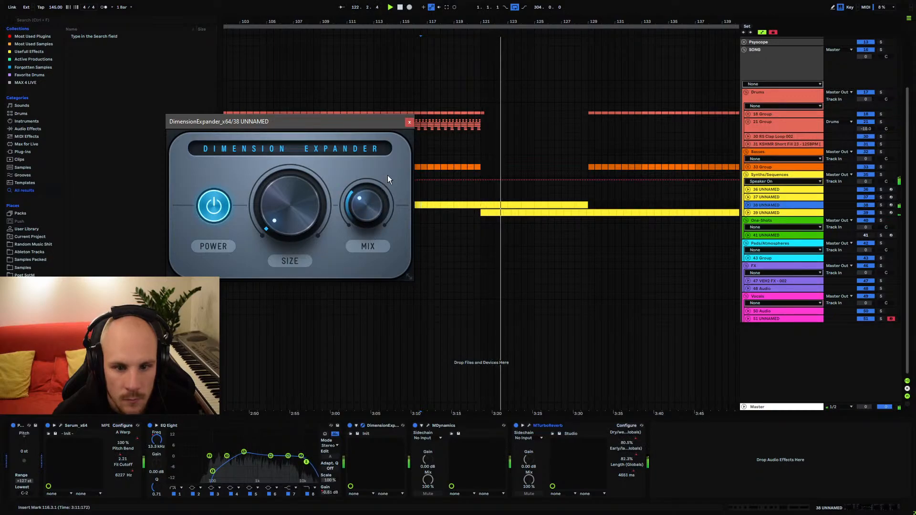
{"action": "left_click", "coordinate": [409, 121]}
Automate Dimension Expander's Dry/Wet on track 38 to rise smoothly from bar 113 to full by bar 125, then replay from bar 118
{"action": "left_click", "coordinate": [748, 205]}
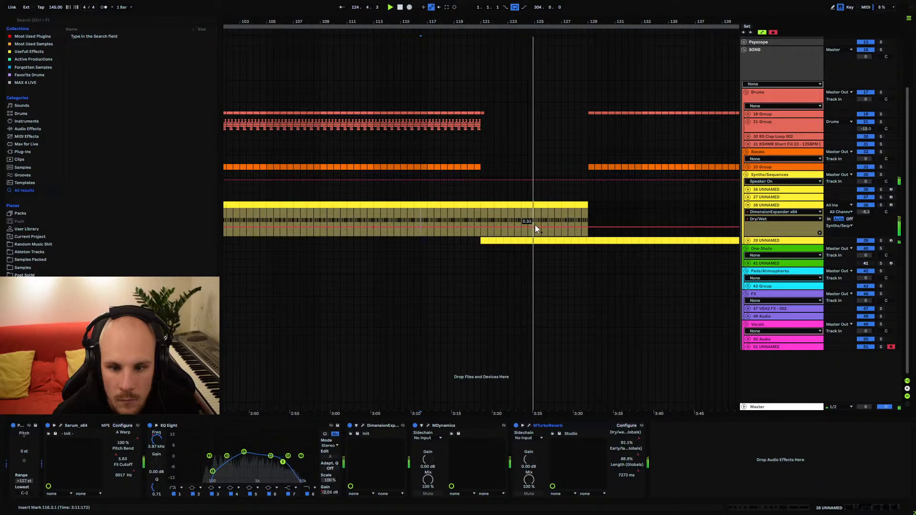
{"action": "left_click_drag", "start_coordinate": [535, 226], "coordinate": [534, 208]}
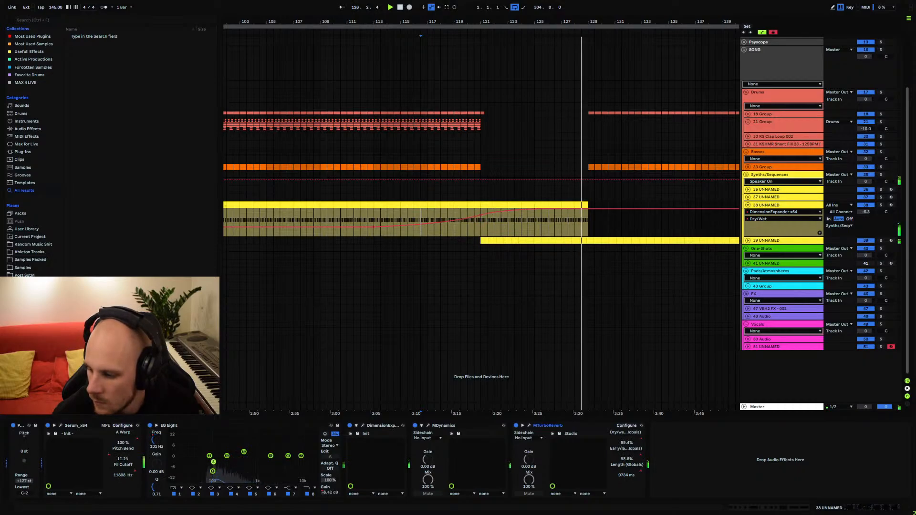
{"action": "left_click", "coordinate": [447, 215]}
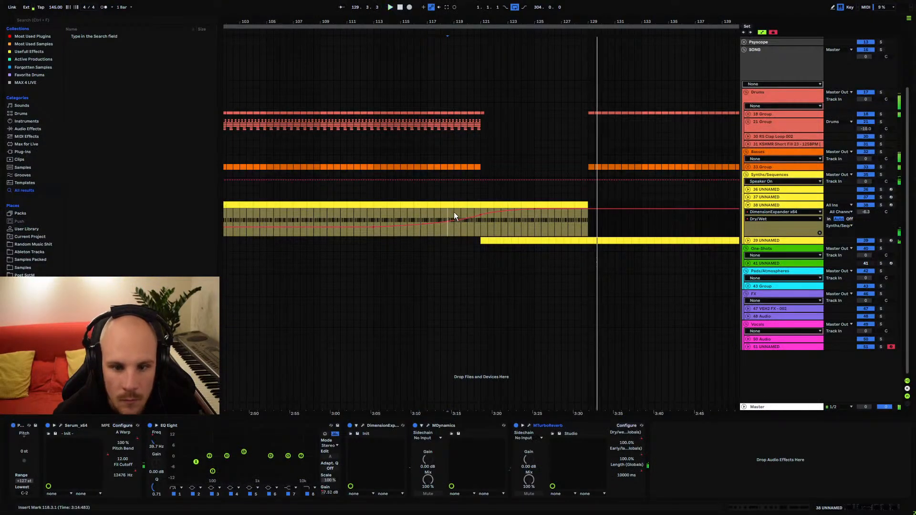
{"action": "key", "text": "space"}
{"action": "key", "text": "space"}
{"action": "left_click", "coordinate": [748, 205]}
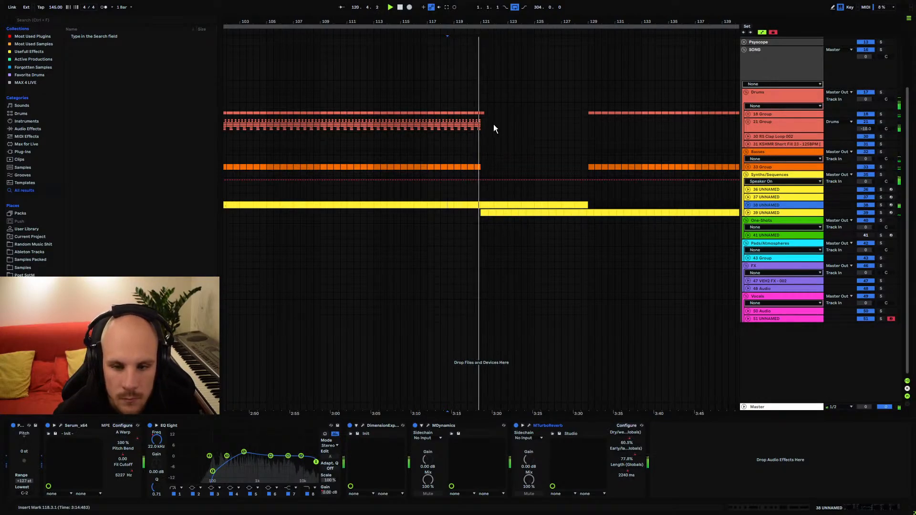
Make the falling EQ Eight 8 Frequency A automation on track 38 start earlier, at about bar 116
{"action": "left_click_drag", "start_coordinate": [486, 22], "coordinate": [460, 36]}
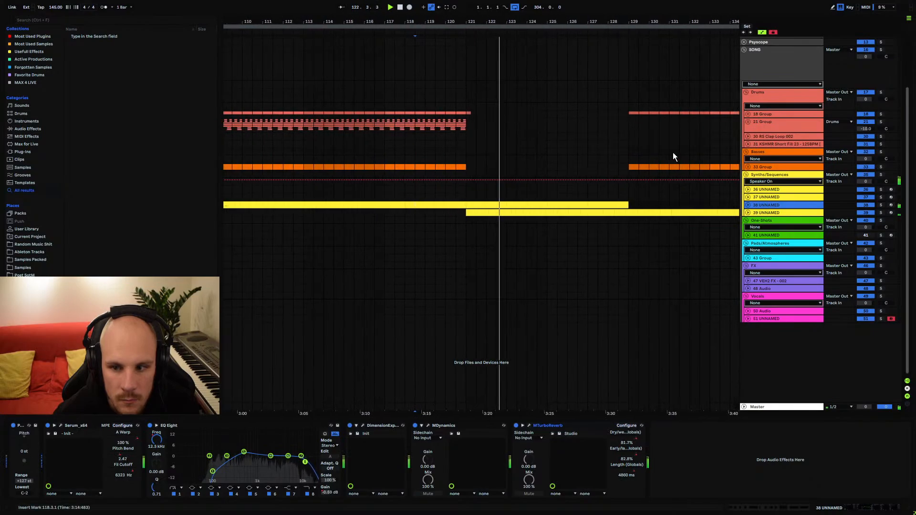
{"action": "left_click", "coordinate": [750, 205]}
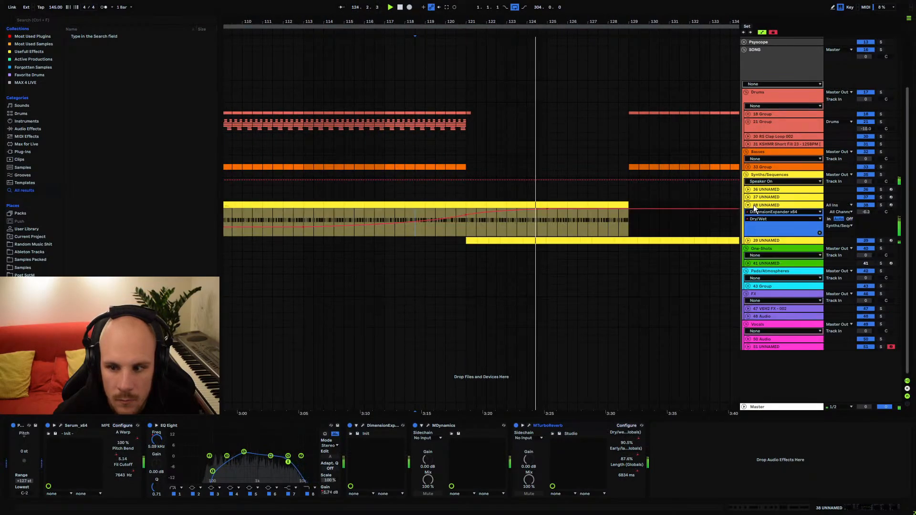
{"action": "double_click", "coordinate": [765, 205]}
{"action": "left_click", "coordinate": [371, 499]}
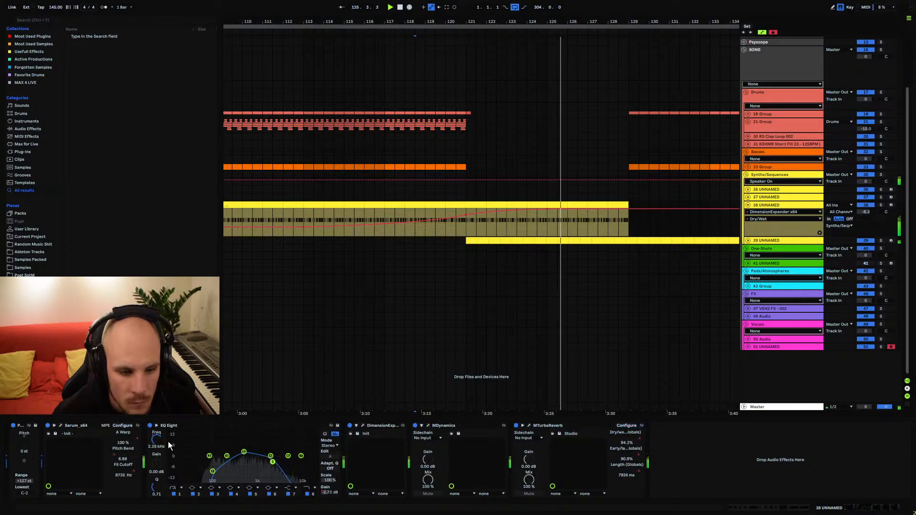
{"action": "left_click", "coordinate": [167, 442]}
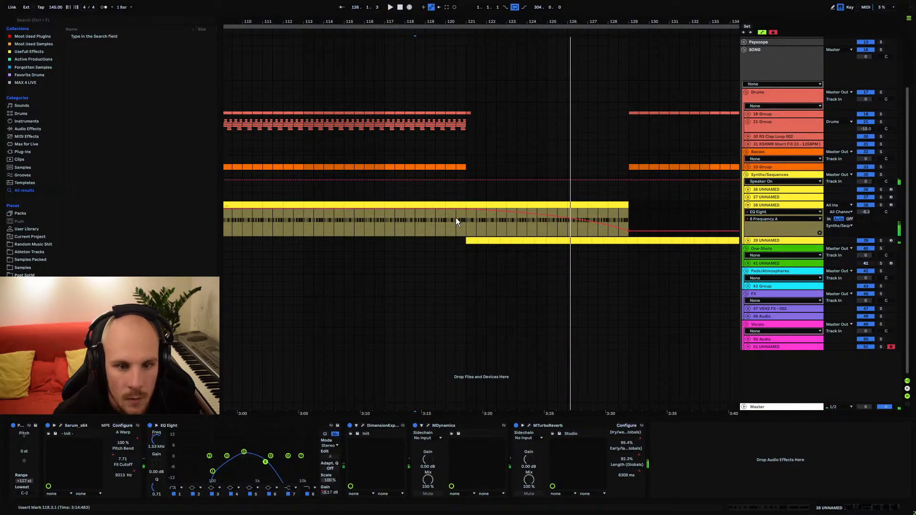
{"action": "left_click_drag", "start_coordinate": [467, 211], "coordinate": [366, 210]}
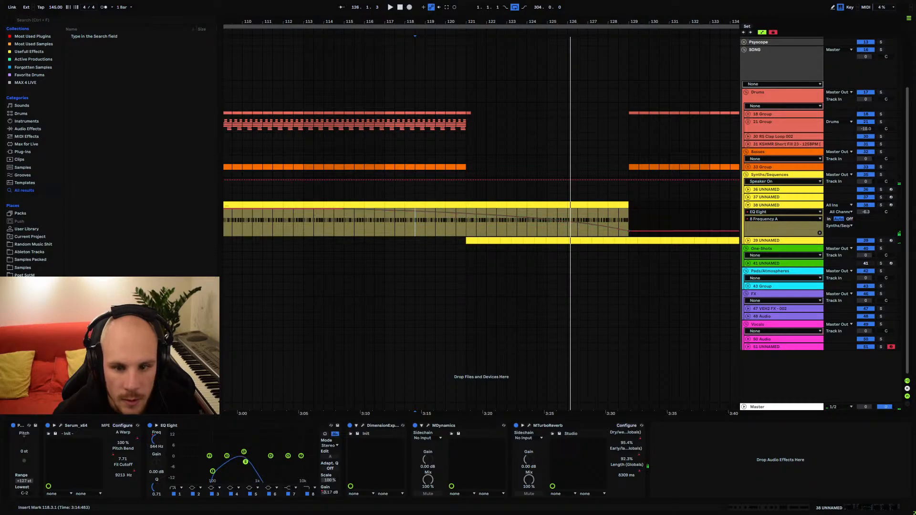
Replay the transition from bar 118, then collapse track 38's automation and the Synths/Sequences group
{"action": "left_click", "coordinate": [404, 222]}
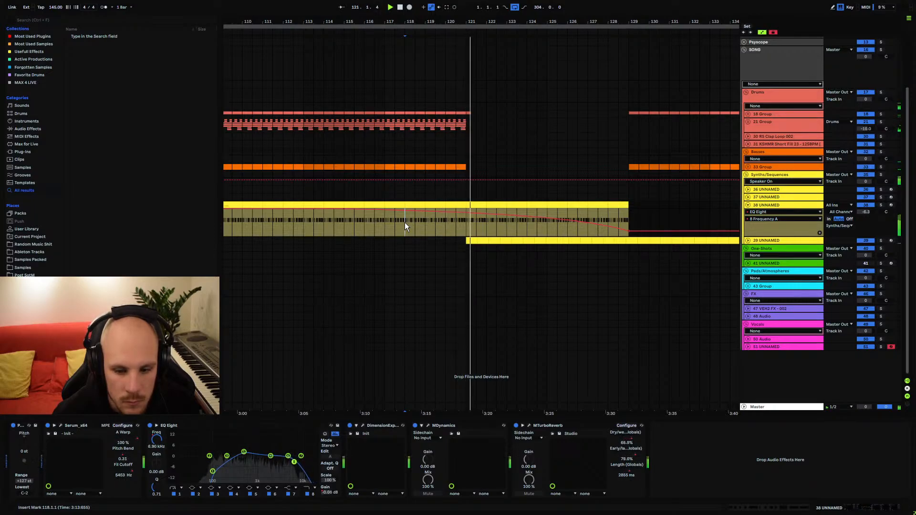
{"action": "left_click_drag", "start_coordinate": [761, 237], "coordinate": [759, 209]}
{"action": "left_click", "coordinate": [760, 208]}
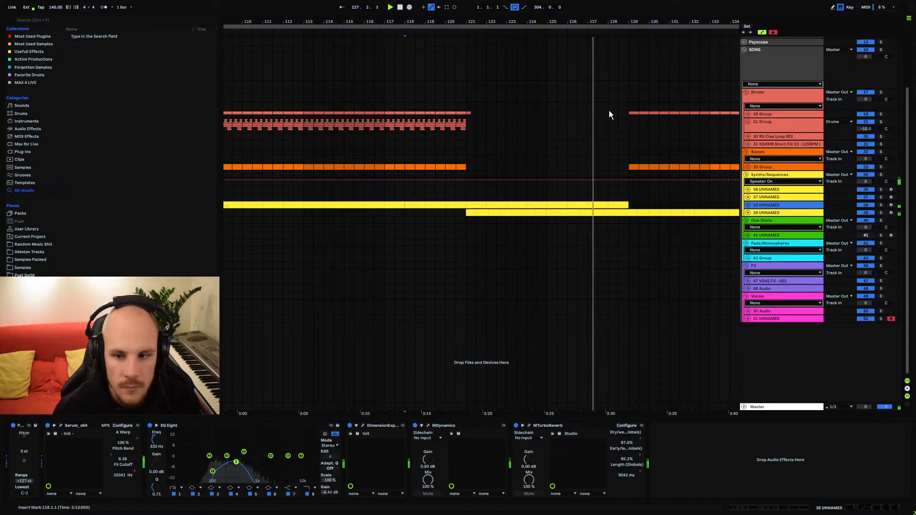
{"action": "left_click_drag", "start_coordinate": [621, 23], "coordinate": [499, 7]}
{"action": "left_click", "coordinate": [747, 175]}
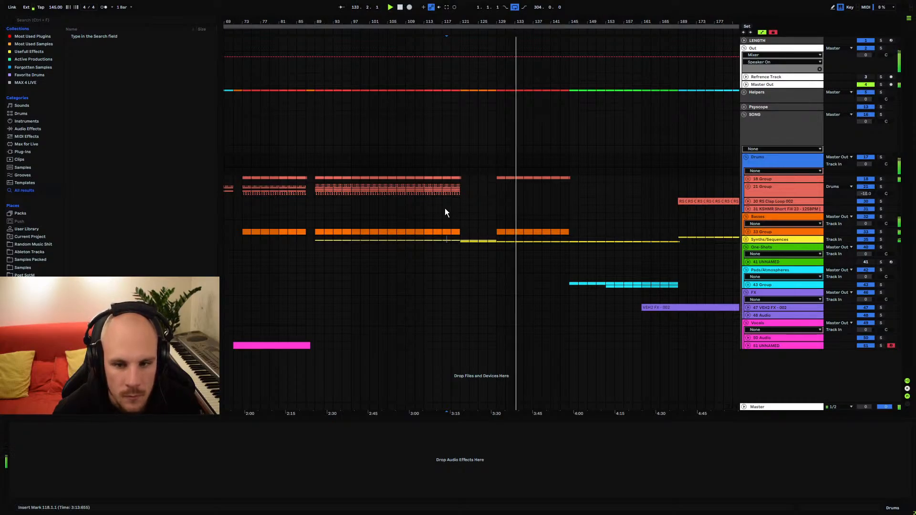
Stop playback, bring the section around bar 89 into view and expand the Synths/Sequences group and track 38's automation
{"action": "key", "text": "space"}
{"action": "left_click", "coordinate": [414, 216]}
{"action": "left_click_drag", "start_coordinate": [351, 231], "coordinate": [439, 231]}
{"action": "left_click_drag", "start_coordinate": [409, 24], "coordinate": [497, 78]}
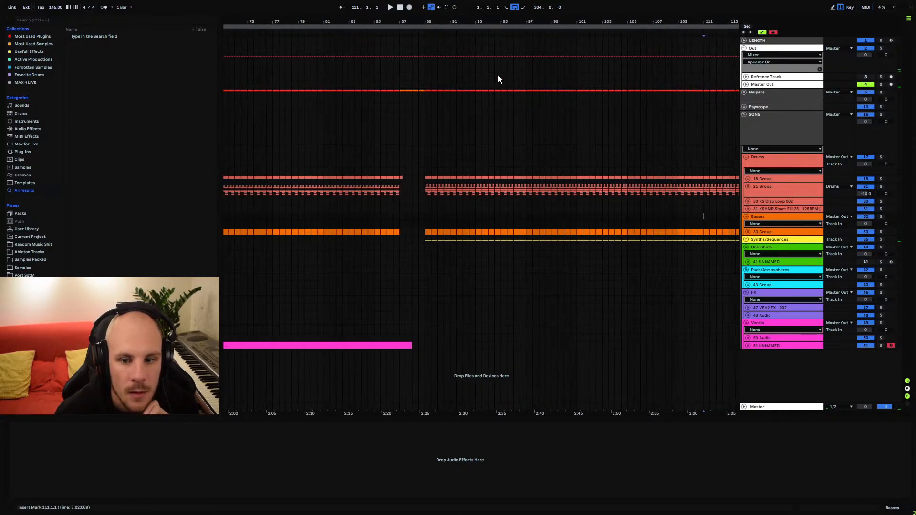
{"action": "left_click", "coordinate": [746, 240]}
{"action": "left_click", "coordinate": [745, 271]}
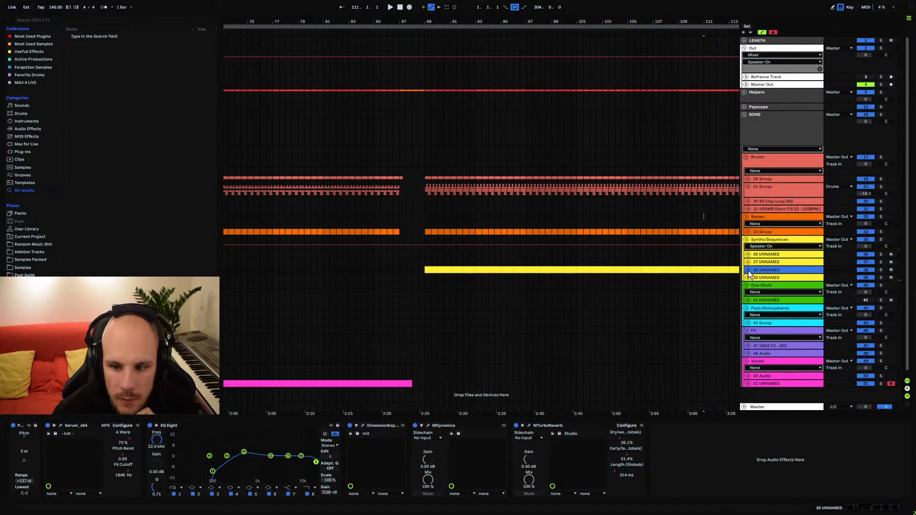
{"action": "left_click", "coordinate": [748, 270]}
Examine the gap at bars 88 to 89 and the preceding bars on tracks 38 and 41
{"action": "left_click", "coordinate": [430, 268]}
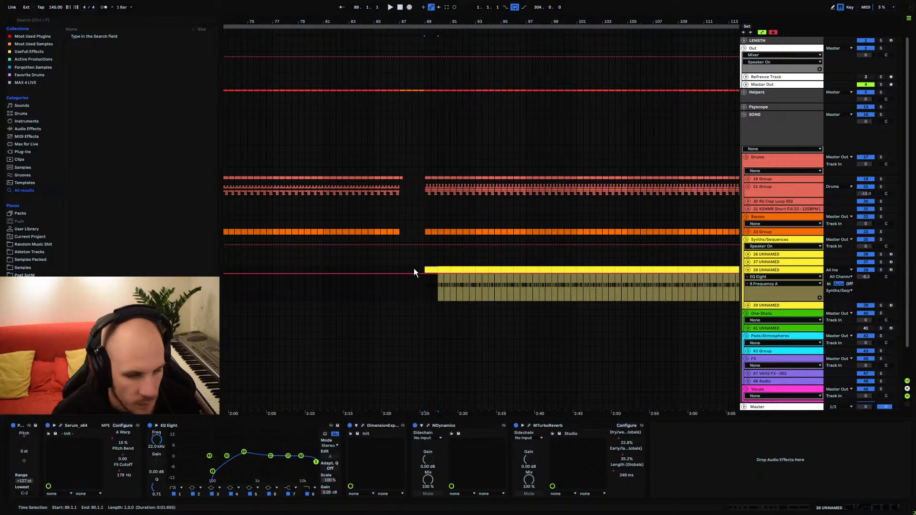
{"action": "left_click", "coordinate": [414, 269]}
{"action": "scroll", "coordinate": [391, 257], "scroll_direction": "down", "scroll_amount": 2}
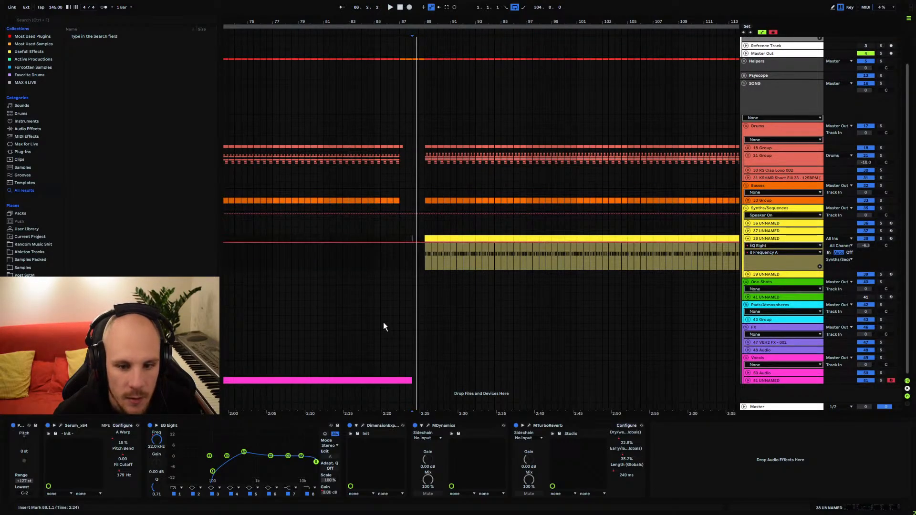
{"action": "left_click", "coordinate": [368, 298]}
{"action": "scroll", "coordinate": [483, 170], "scroll_direction": "left", "scroll_amount": 4}
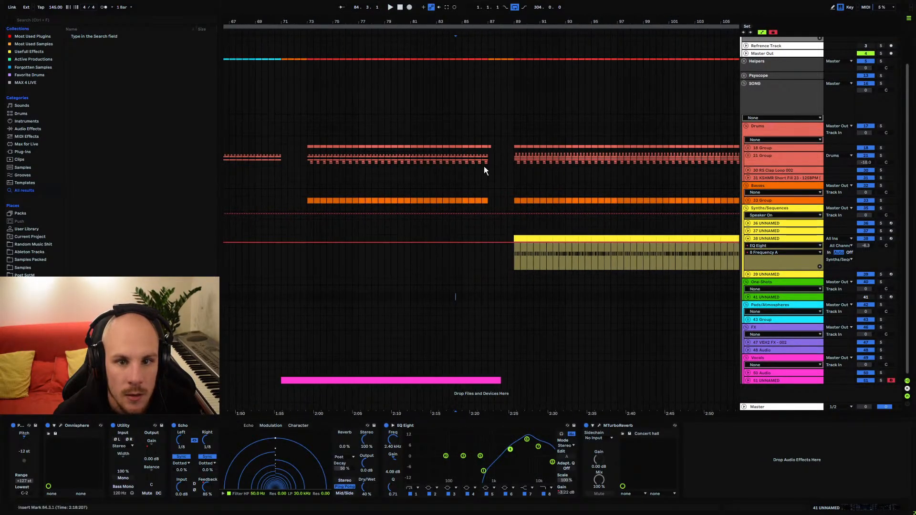
{"action": "left_click", "coordinate": [497, 296]}
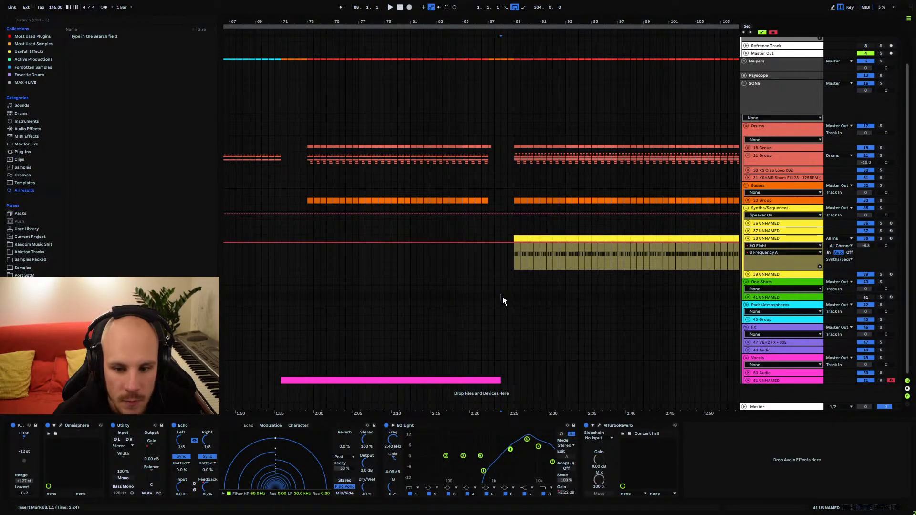
{"action": "left_click_drag", "start_coordinate": [502, 297], "coordinate": [514, 298]}
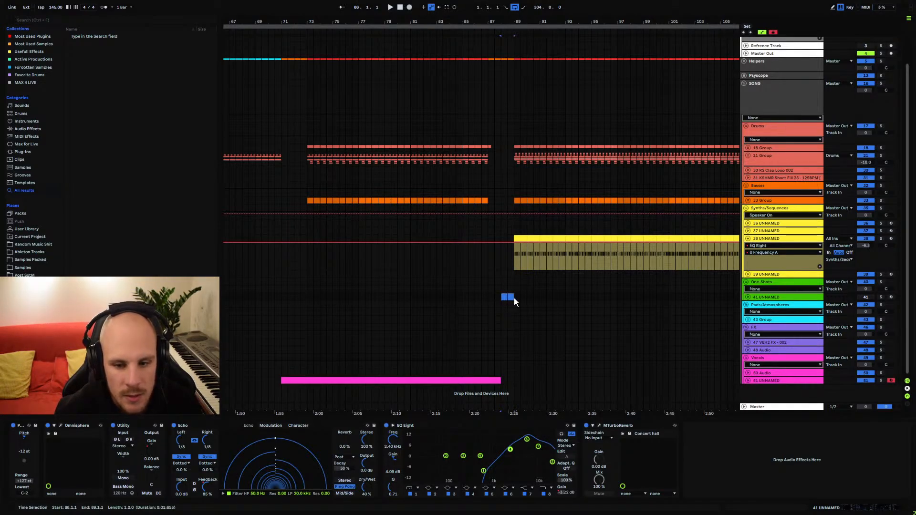
{"action": "mouse_move", "coordinate": [515, 259]}
{"action": "left_mouse_down"}
{"action": "mouse_move", "coordinate": [553, 262]}
{"action": "mouse_move", "coordinate": [530, 265]}
{"action": "left_mouse_up"}
{"action": "left_click", "coordinate": [539, 260]}
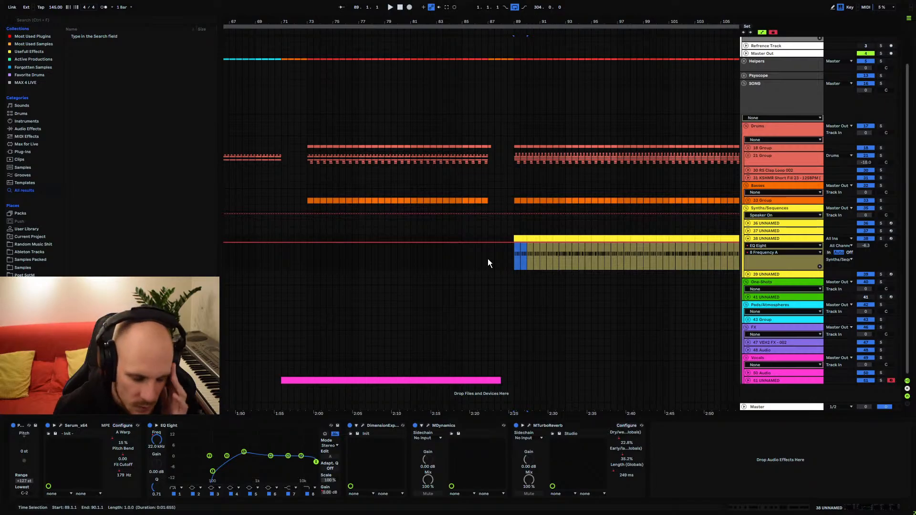
{"action": "left_click_drag", "start_coordinate": [498, 259], "coordinate": [398, 263]}
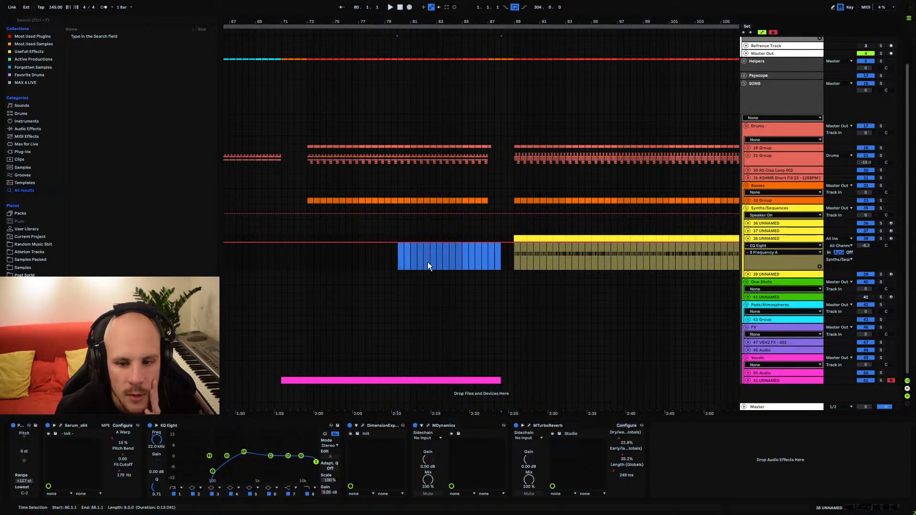
{"action": "left_click_drag", "start_coordinate": [502, 263], "coordinate": [513, 262]}
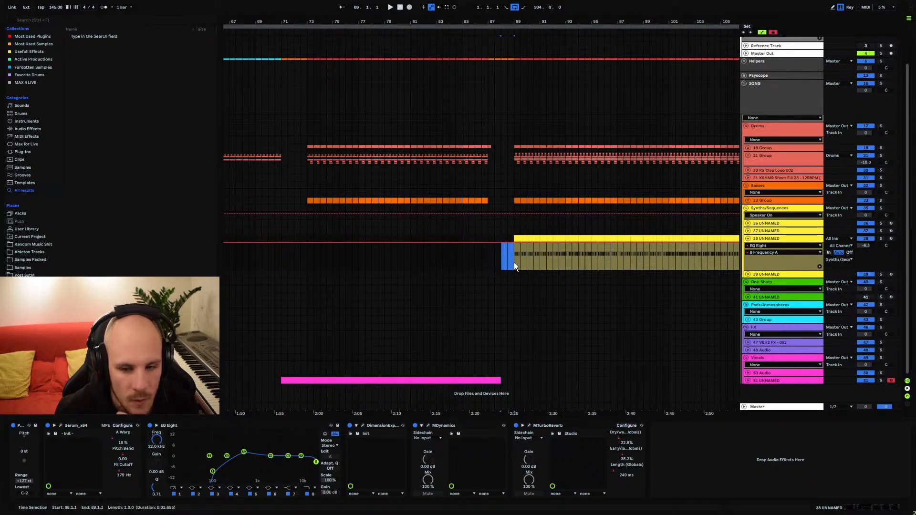
Collapse track 38 and insert a new audio track in the Drums group below the KSHMR Short Fill 23 track
{"action": "left_click", "coordinate": [748, 238]}
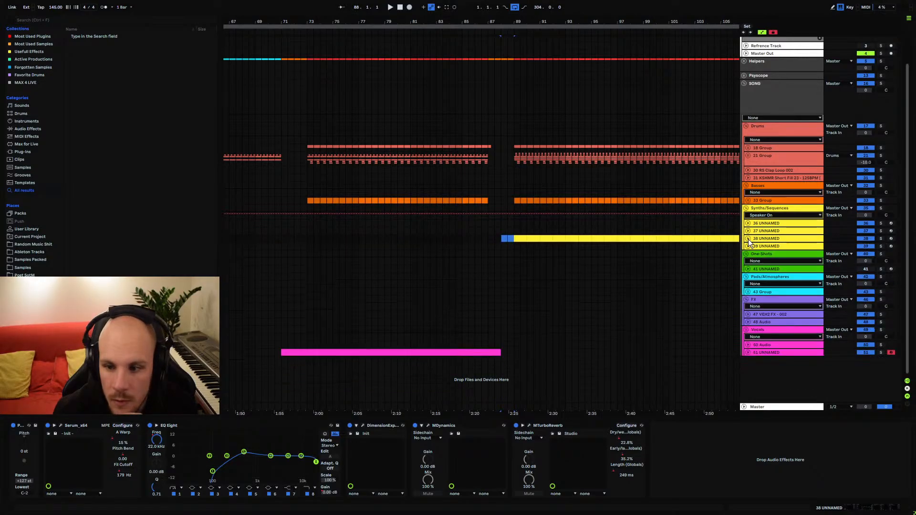
{"action": "left_click", "coordinate": [763, 178]}
{"action": "key", "text": "ctrl+t"}
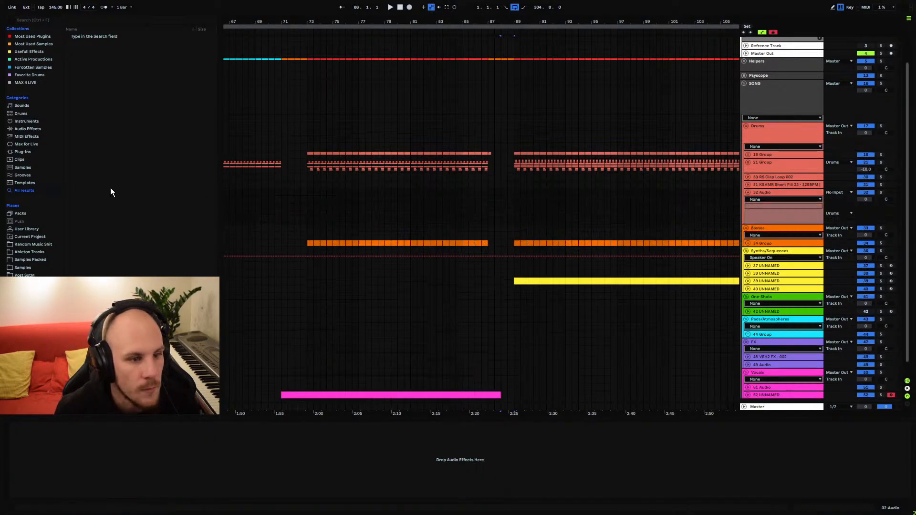
Browse the Sounds of KSHMR Vol 4 Complete Edition folder in Samples Packed for its short drum fills
{"action": "left_click", "coordinate": [37, 259]}
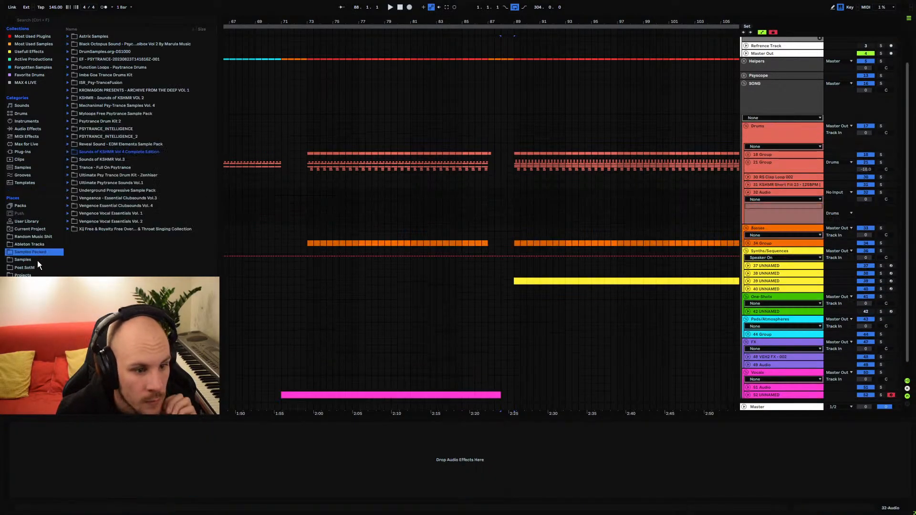
{"action": "left_click", "coordinate": [70, 152]}
{"action": "scroll", "coordinate": [138, 153], "scroll_direction": "down", "scroll_amount": 10}
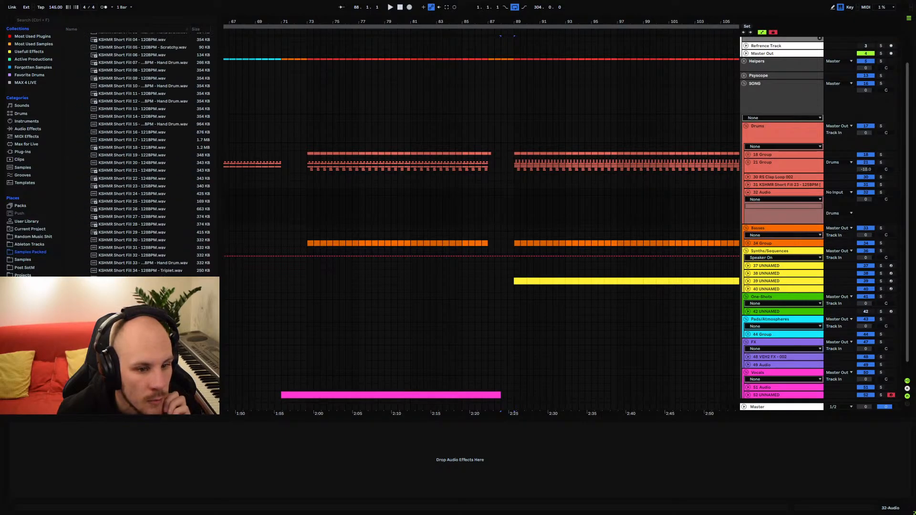
Audition the KSHMR Short Fill samples from number 28 onward to find a fill for the gap
{"action": "left_click", "coordinate": [140, 227]}
{"action": "left_click", "coordinate": [141, 232]}
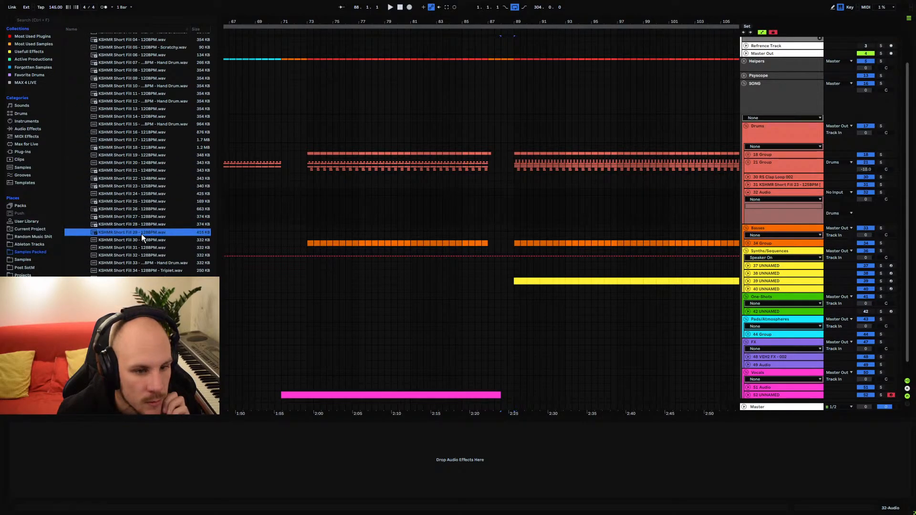
{"action": "left_click", "coordinate": [147, 227]}
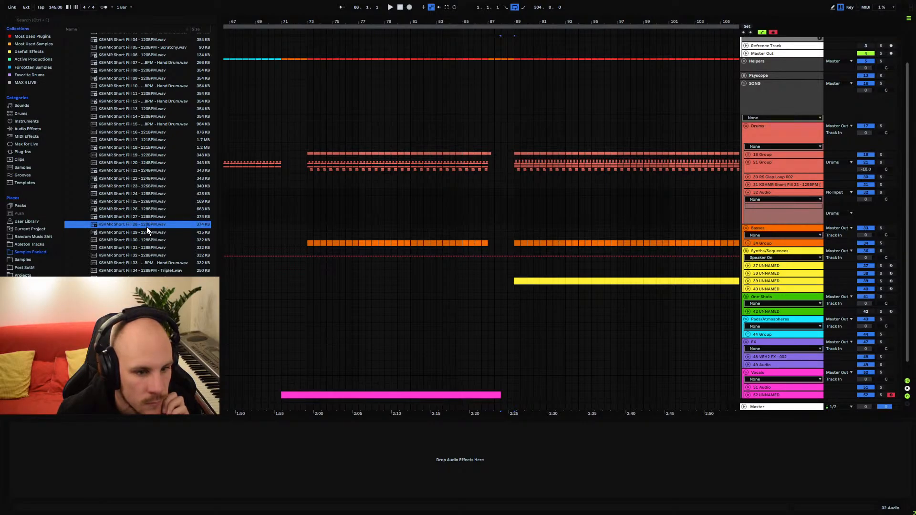
{"action": "left_click", "coordinate": [144, 234]}
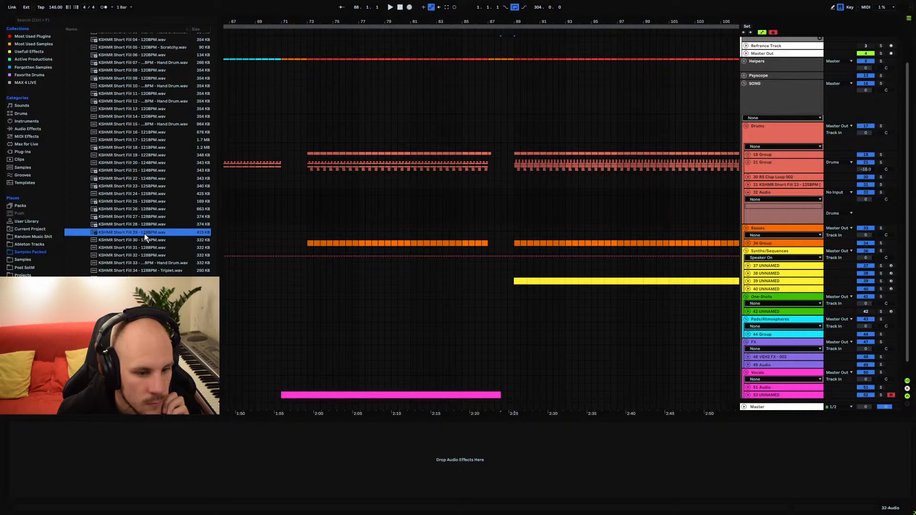
{"action": "left_click", "coordinate": [144, 241]}
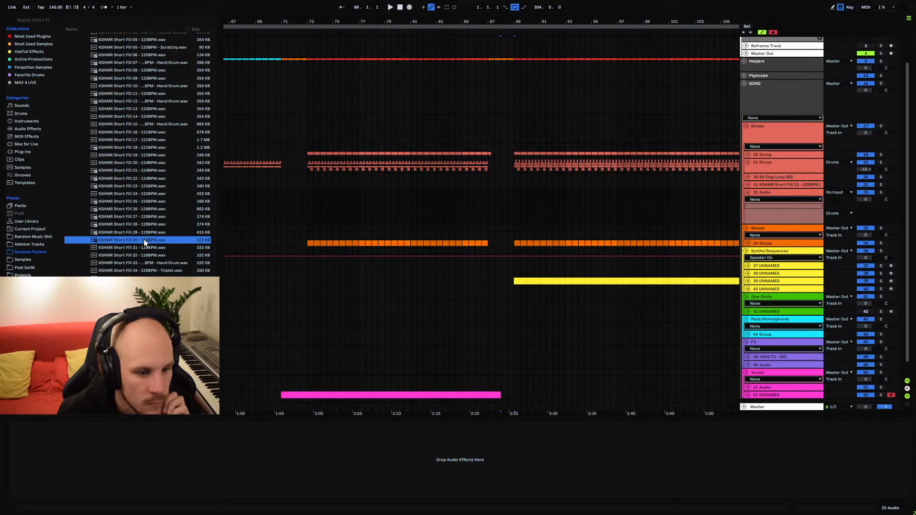
{"action": "left_click", "coordinate": [144, 247]}
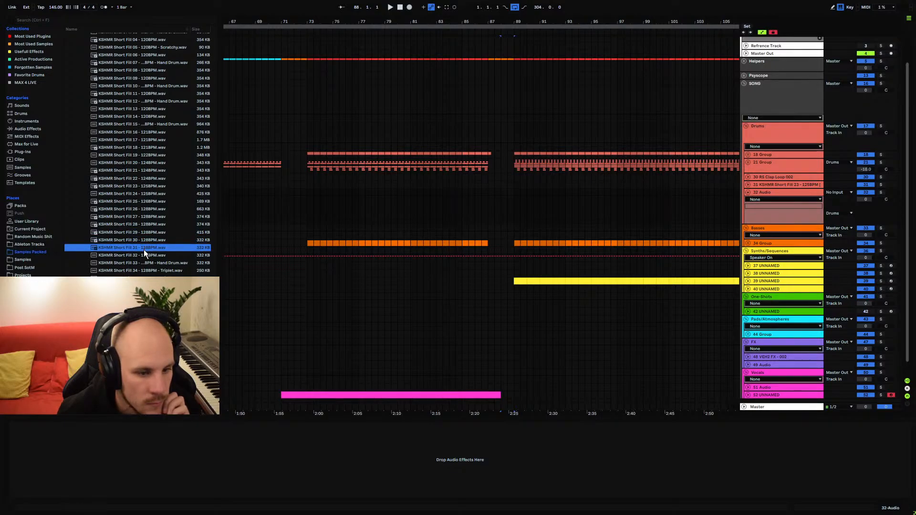
{"action": "left_click", "coordinate": [143, 255]}
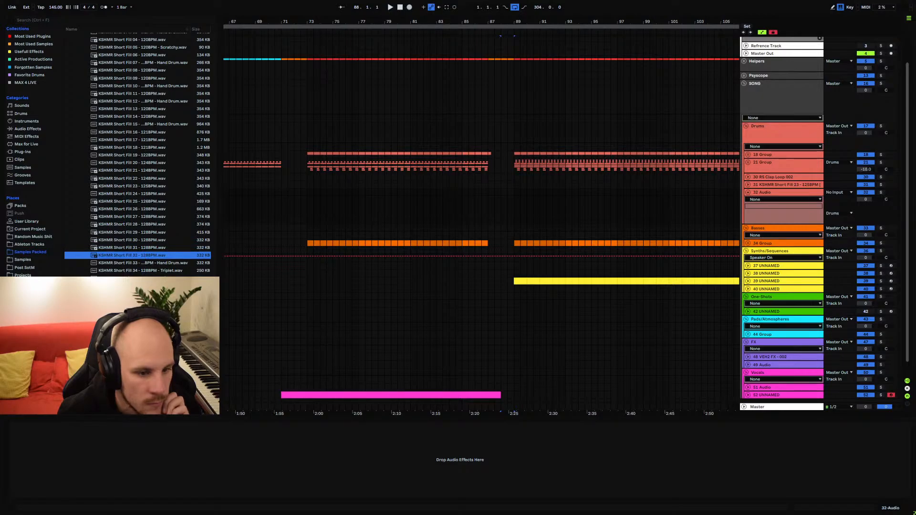
{"action": "left_click", "coordinate": [143, 278]}
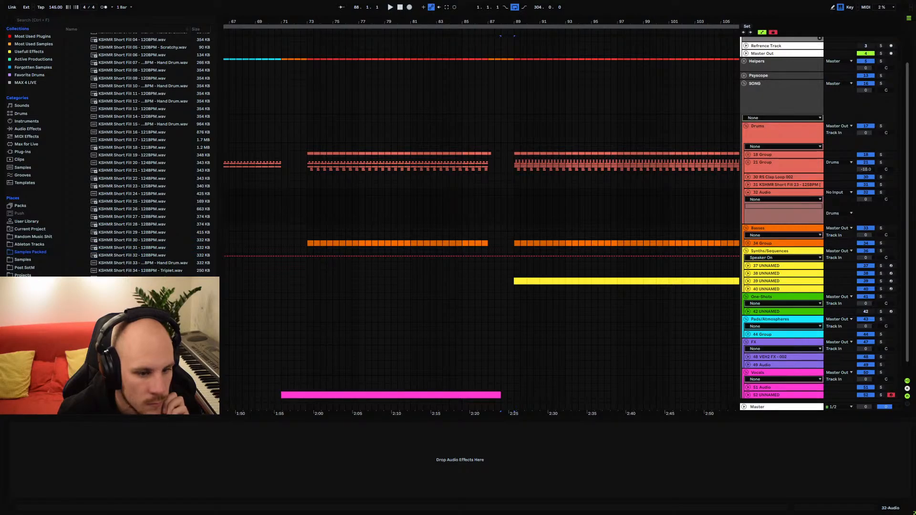
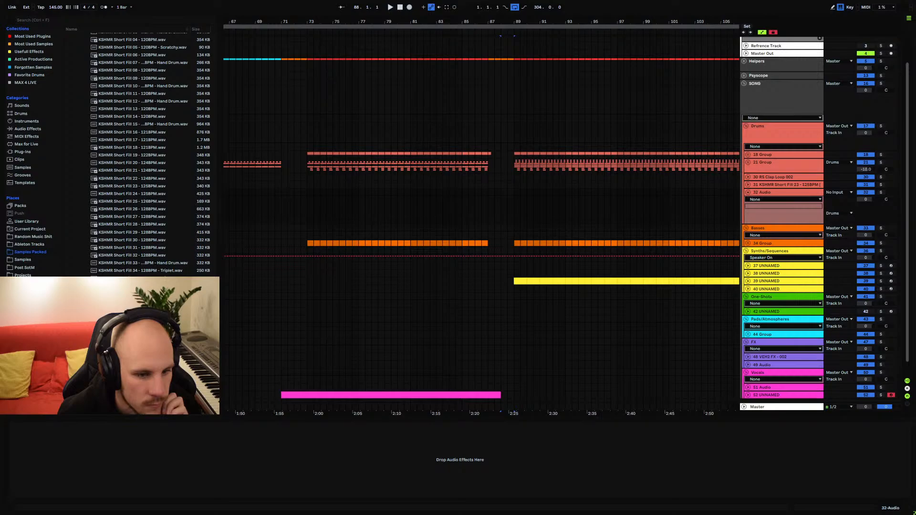
Place the KSHMR Short Fill 47 - 128BPM sample at bar 88 on the new audio track and open its clip settings
{"action": "left_click_drag", "start_coordinate": [132, 371], "coordinate": [503, 200]}
{"action": "left_click_drag", "start_coordinate": [505, 19], "coordinate": [506, 110]}
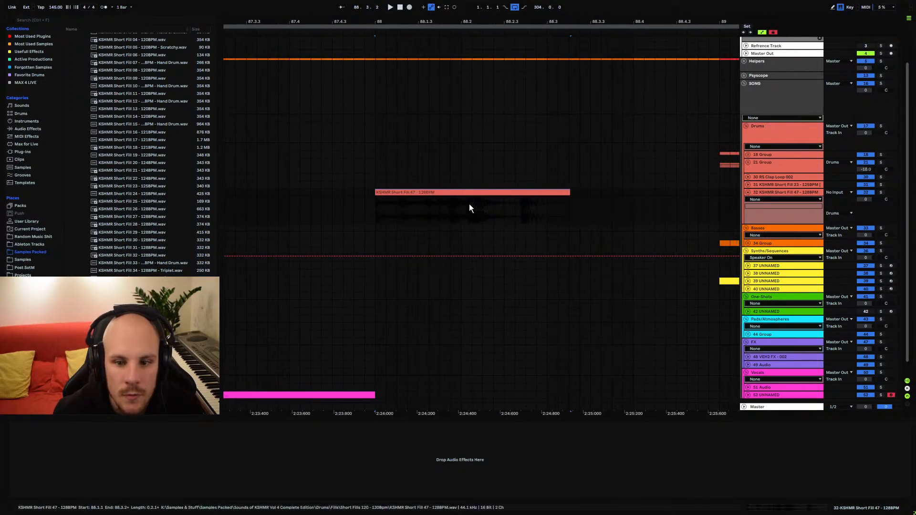
{"action": "left_click", "coordinate": [464, 201]}
{"action": "double_click", "coordinate": [465, 202]}
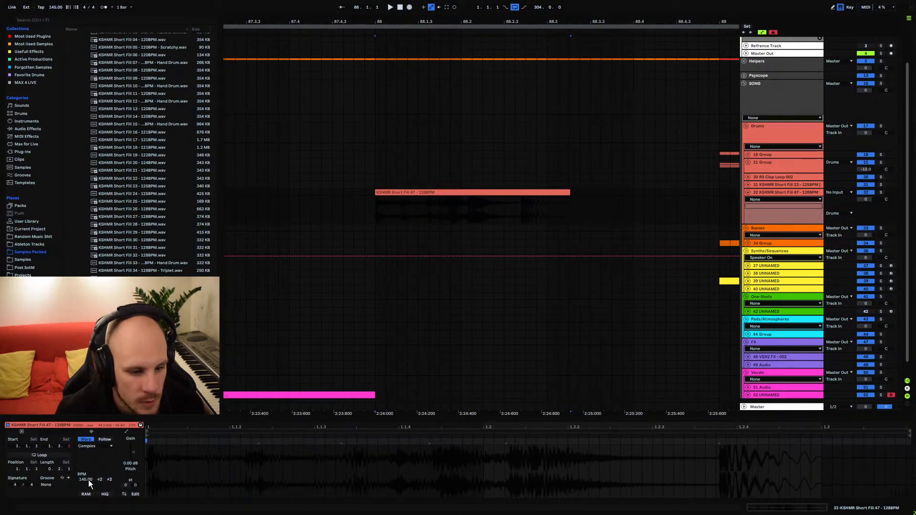
Set the fill clip's BPM to 128 with Warp on and trim its end to 88.3
{"action": "left_click", "coordinate": [86, 440]}
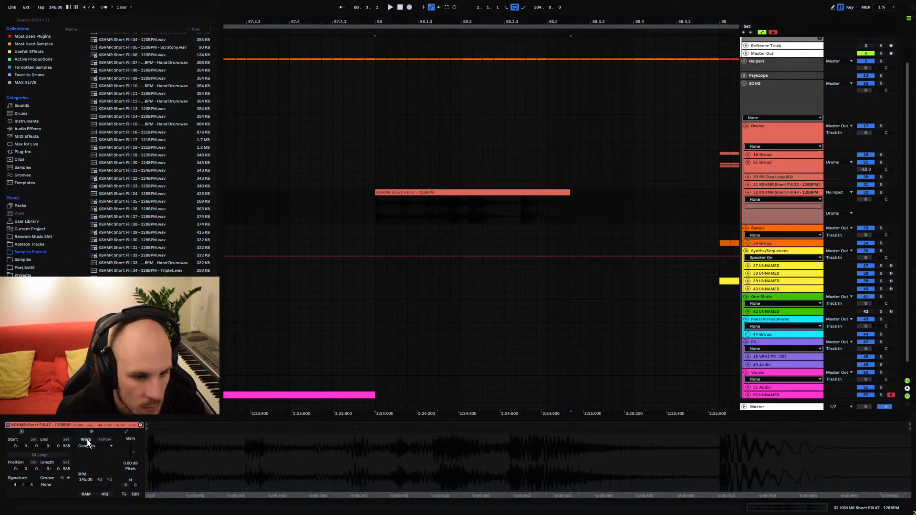
{"action": "left_click", "coordinate": [87, 441]}
{"action": "left_click", "coordinate": [85, 479]}
{"action": "type", "text": "12"}
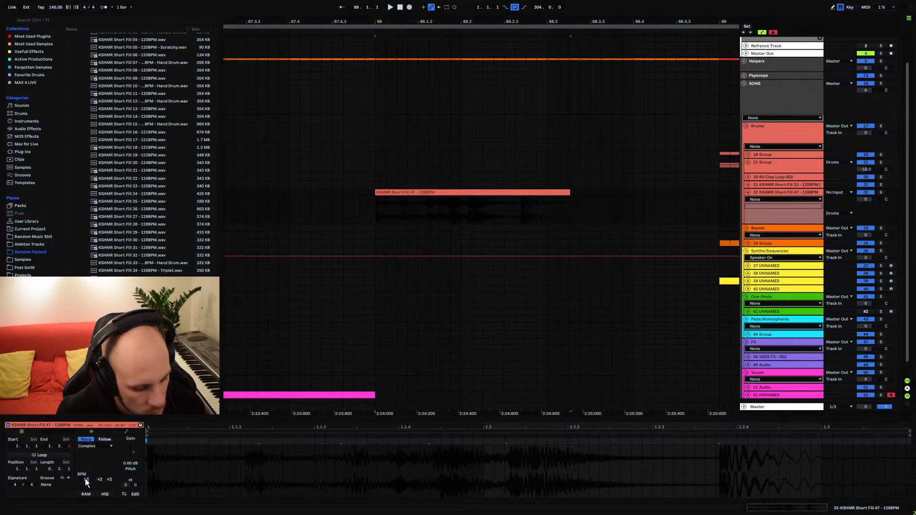
{"action": "type", "text": "8"}
{"action": "key", "text": "Return"}
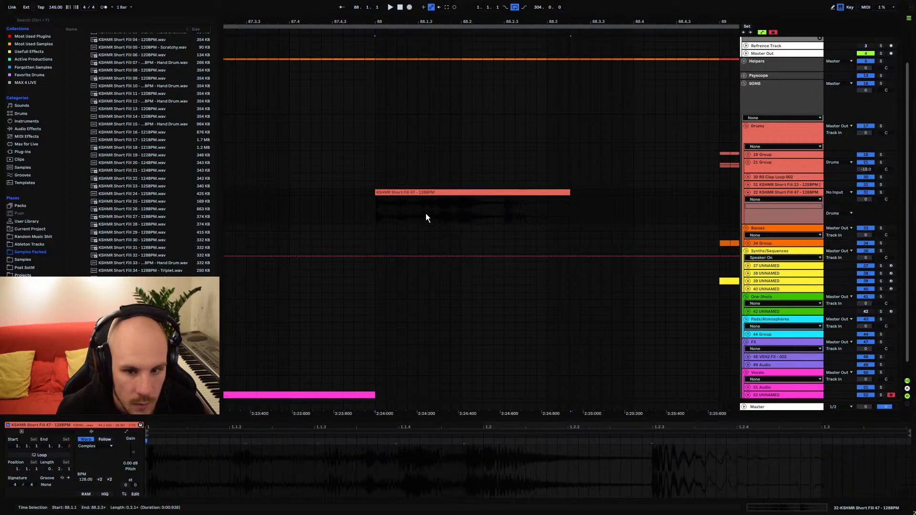
{"action": "left_click_drag", "start_coordinate": [570, 201], "coordinate": [547, 200]}
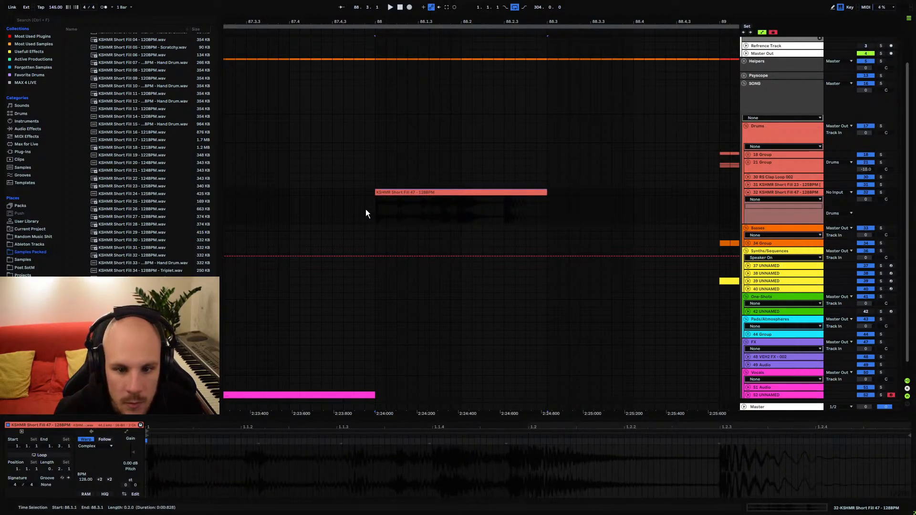
Play the fill clip repeatedly from bar 88 and from 88.1.3 to check its hits
{"action": "left_click", "coordinate": [379, 203]}
{"action": "key", "text": "space"}
{"action": "key", "text": "space"}
{"action": "left_click", "coordinate": [462, 210]}
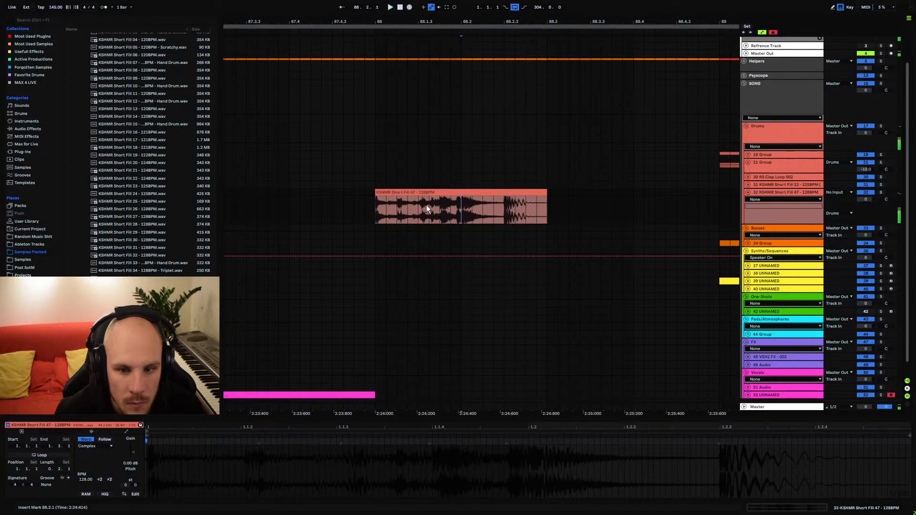
{"action": "left_click", "coordinate": [425, 205]}
{"action": "key", "text": "space"}
{"action": "key", "text": "space"}
{"action": "left_click", "coordinate": [417, 205]}
{"action": "key", "text": "space"}
{"action": "key", "text": "space"}
{"action": "key", "text": "space"}
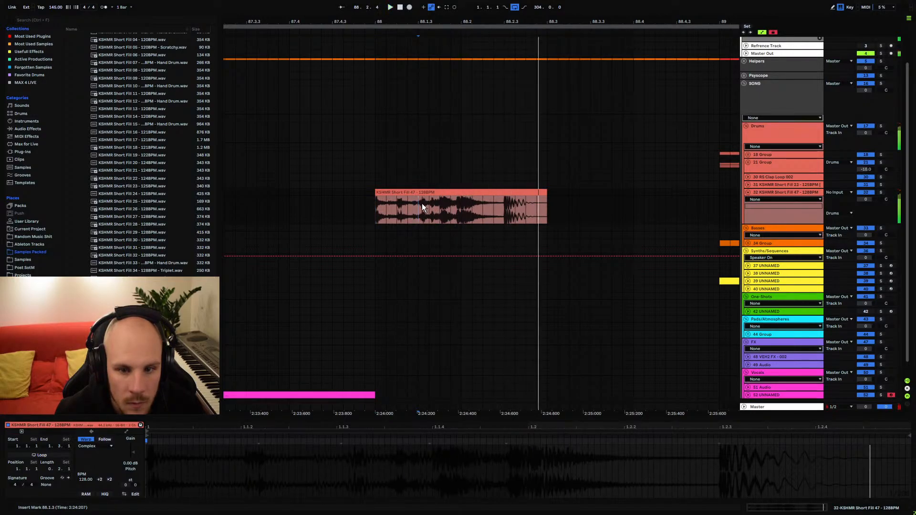
{"action": "key", "text": "space"}
Split the fill clip at 88.2 and place the insert marker at 88.2.3
{"action": "left_click", "coordinate": [462, 208]}
{"action": "left_click_drag", "start_coordinate": [461, 21], "coordinate": [419, 6]}
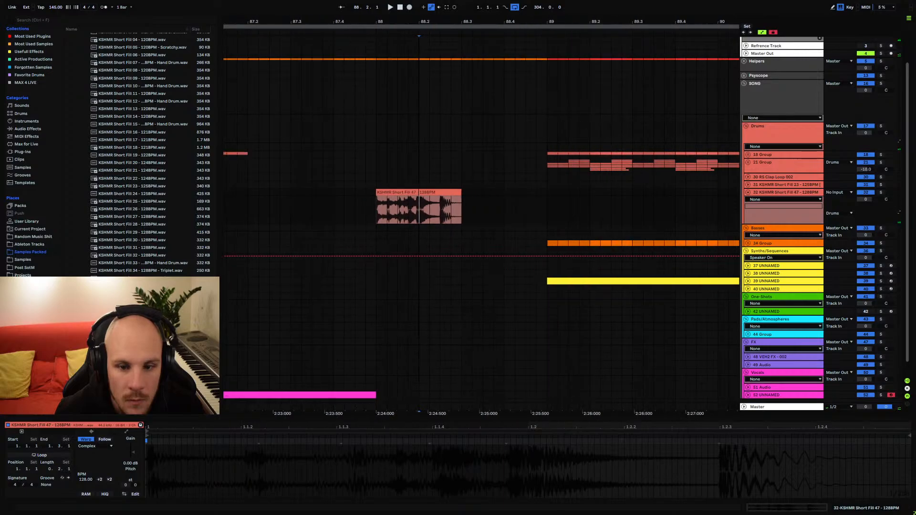
{"action": "key", "text": "ctrl+e"}
{"action": "left_click", "coordinate": [436, 203]}
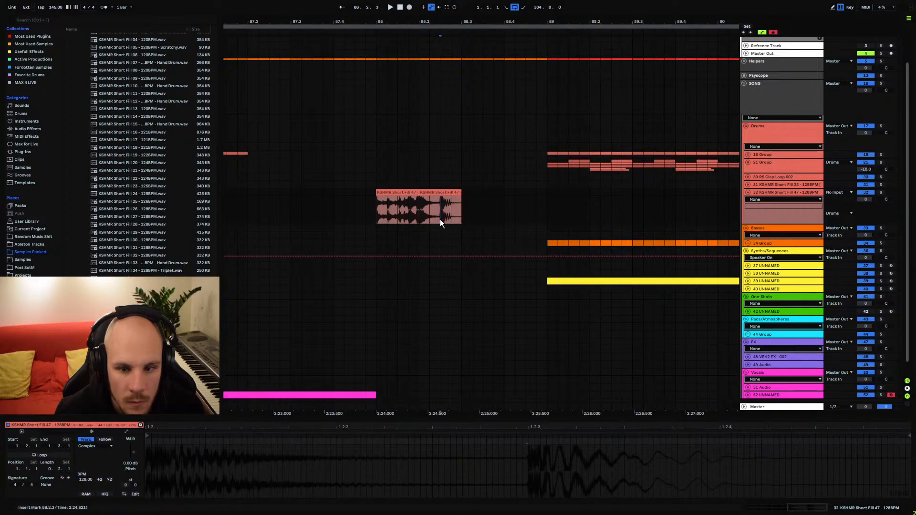
Expand track 39 for reference, split the first fill section at 88.1.3 and move the second section to start at 88.3.3
{"action": "left_click", "coordinate": [748, 281]}
{"action": "scroll", "coordinate": [641, 271], "scroll_direction": "down", "scroll_amount": 2}
{"action": "left_click_drag", "start_coordinate": [442, 152], "coordinate": [482, 150]}
{"action": "left_click", "coordinate": [395, 166]}
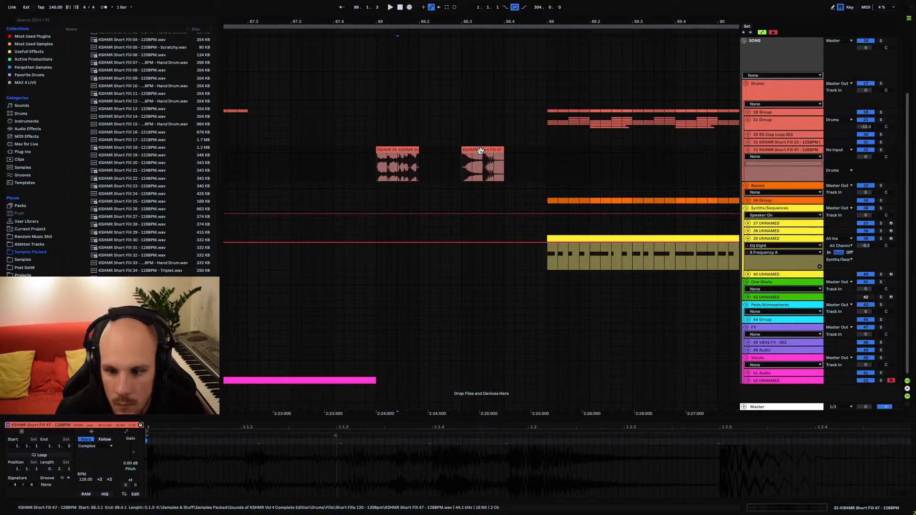
{"action": "mouse_move", "coordinate": [480, 151]}
{"action": "left_mouse_down"}
{"action": "mouse_move", "coordinate": [498, 150]}
{"action": "mouse_move", "coordinate": [495, 163]}
{"action": "mouse_move", "coordinate": [486, 150]}
{"action": "left_mouse_up"}
Place a short copy of the second fill section at 88.4.3 and a slice of the first section at 88.3
{"action": "key", "text": "ctrl+c"}
{"action": "left_click", "coordinate": [526, 154]}
{"action": "key", "text": "ctrl+v"}
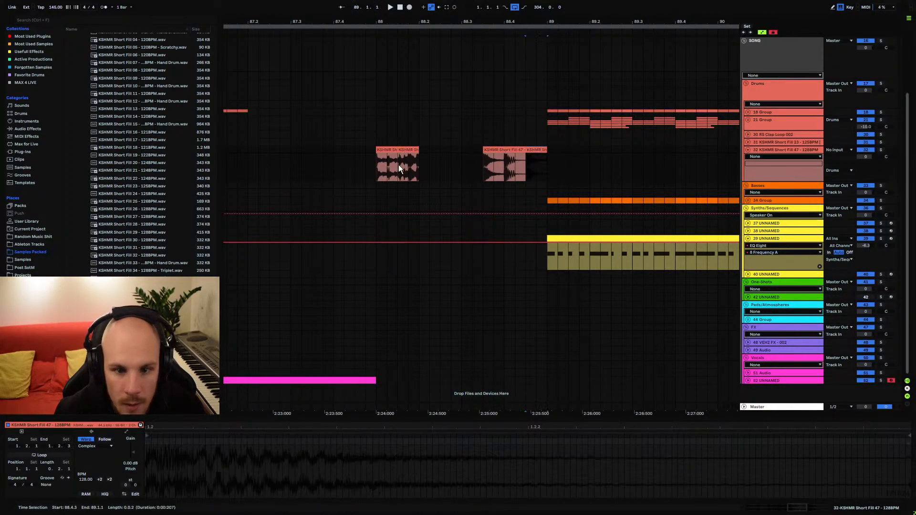
{"action": "left_click", "coordinate": [399, 164]}
{"action": "left_click", "coordinate": [461, 152]}
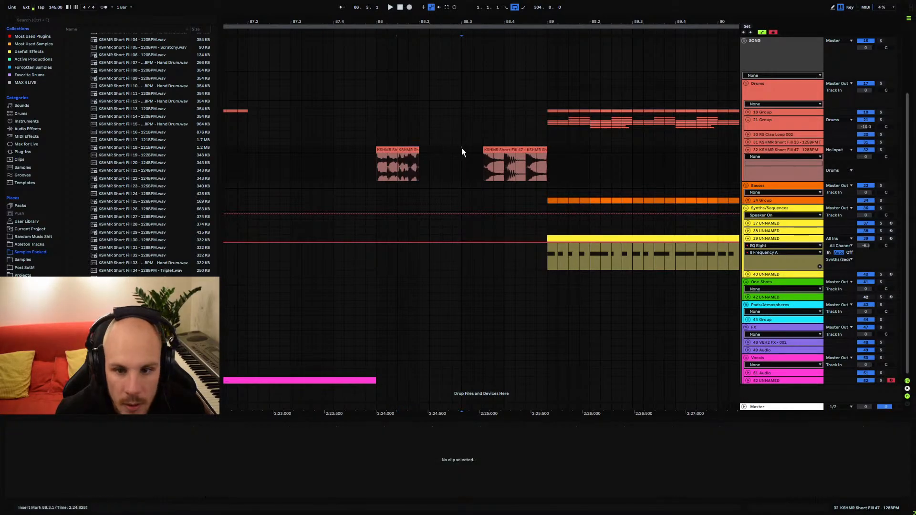
Check the rhythm of track 39's clips from bar 89 and place a short copy of the second fill section at 88.2
{"action": "scroll", "coordinate": [515, 215], "scroll_direction": "right", "scroll_amount": 3}
{"action": "left_click", "coordinate": [555, 253]}
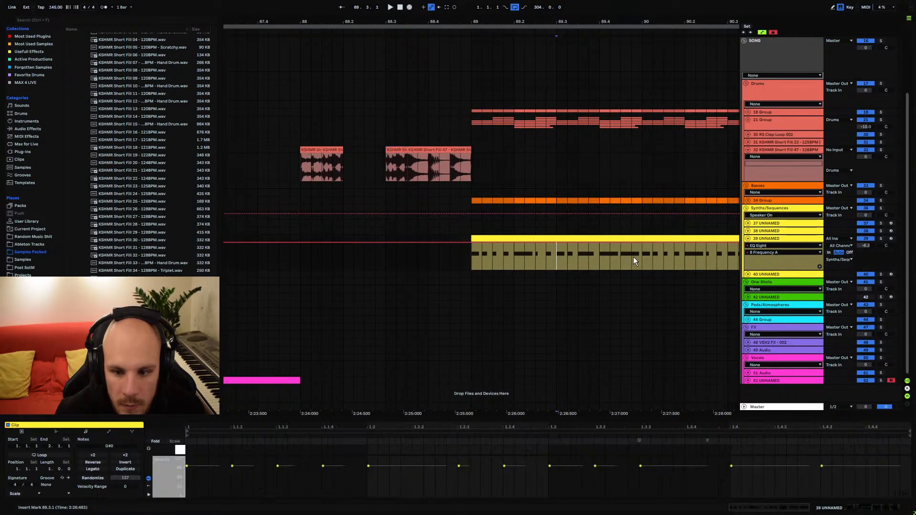
{"action": "left_click_drag", "start_coordinate": [633, 260], "coordinate": [473, 263]}
{"action": "left_click", "coordinate": [474, 262]}
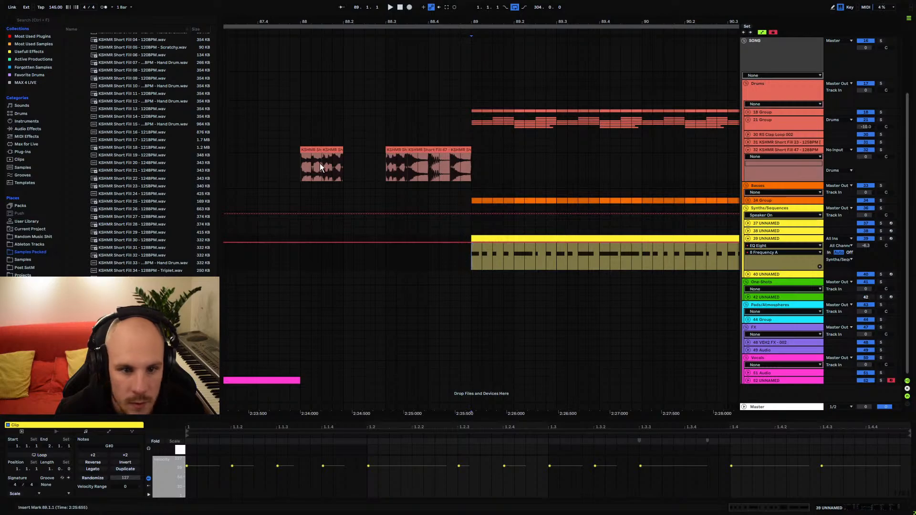
{"action": "left_click", "coordinate": [420, 149]}
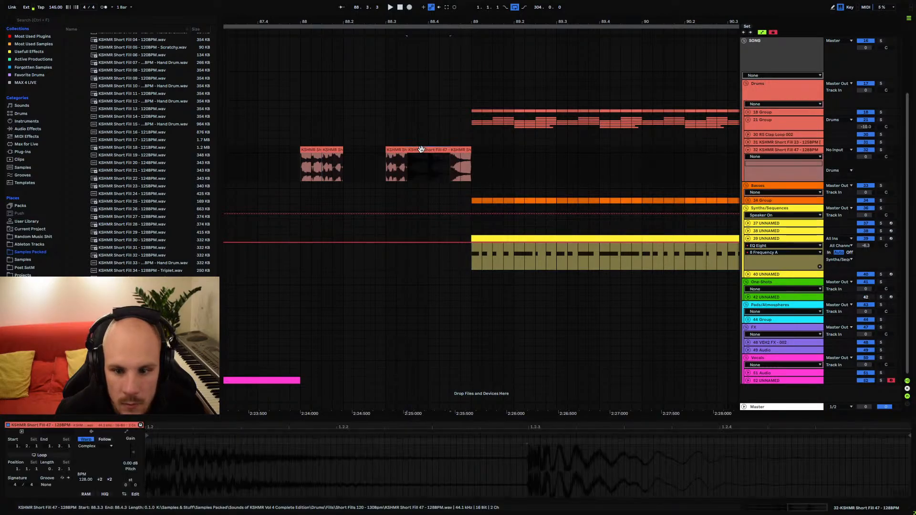
{"action": "left_click_drag", "start_coordinate": [431, 161], "coordinate": [344, 150]}
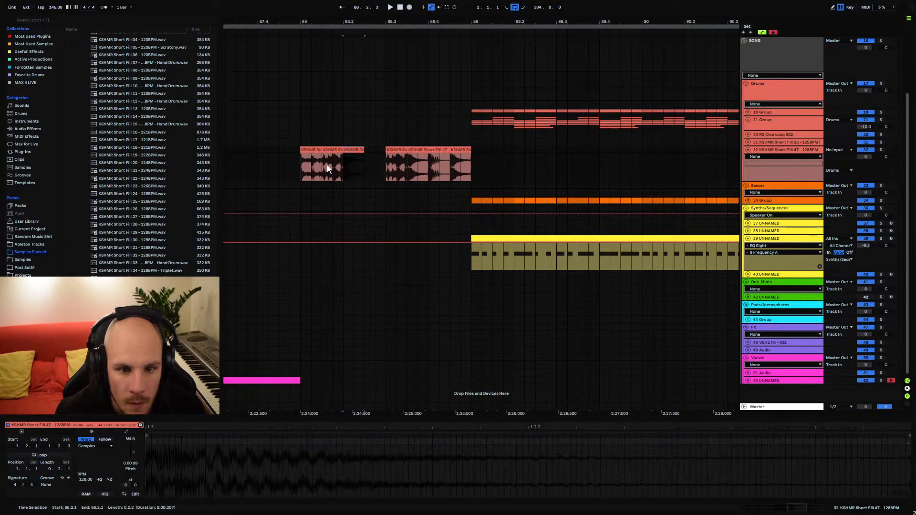
Copy the opening fill slice from 88.1.1 to 88.2.3, closing the gap before 88.3
{"action": "left_click", "coordinate": [310, 150]}
{"action": "key", "text": "ctrl+c"}
{"action": "left_click", "coordinate": [367, 150]}
{"action": "key", "text": "ctrl+v"}
Play the rearranged fill from bar 88 and shorten the clip at 88.3.3 to end at 88.4.1
{"action": "left_click", "coordinate": [312, 150]}
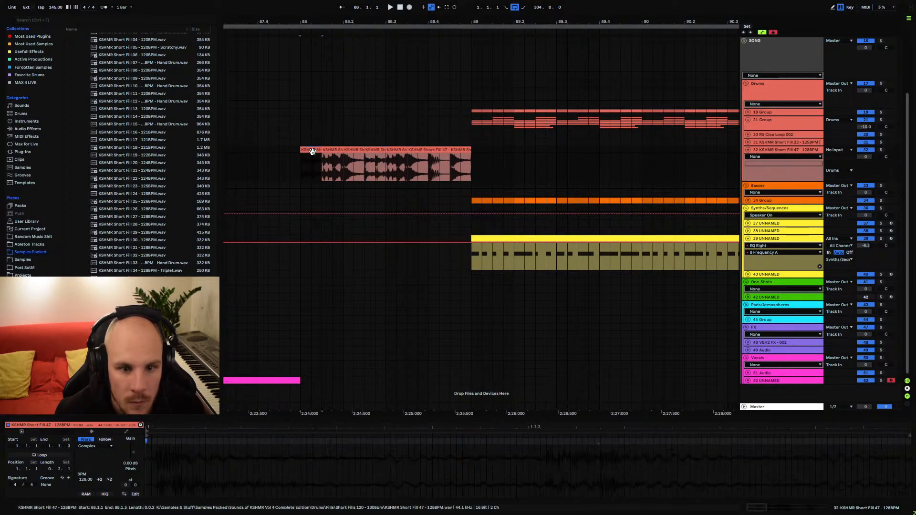
{"action": "key", "text": "space"}
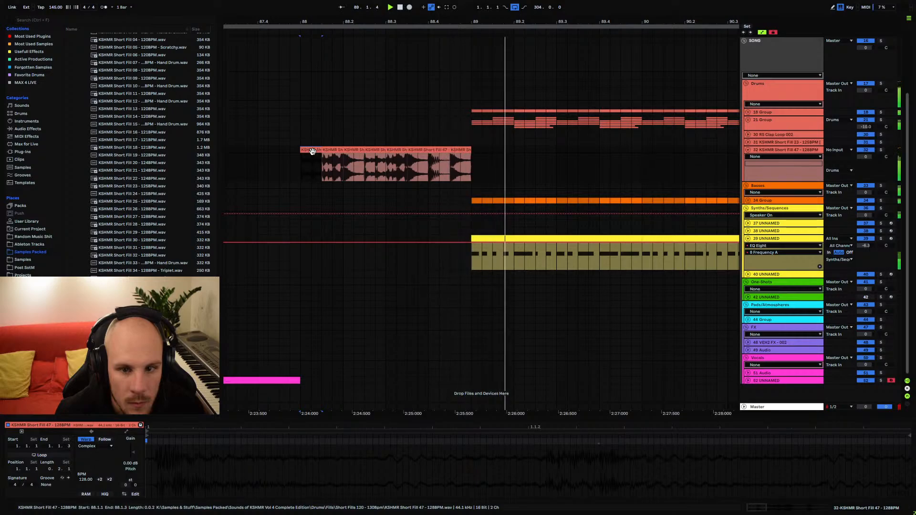
{"action": "left_click", "coordinate": [308, 167]}
{"action": "left_click", "coordinate": [298, 168]}
{"action": "left_click", "coordinate": [441, 150]}
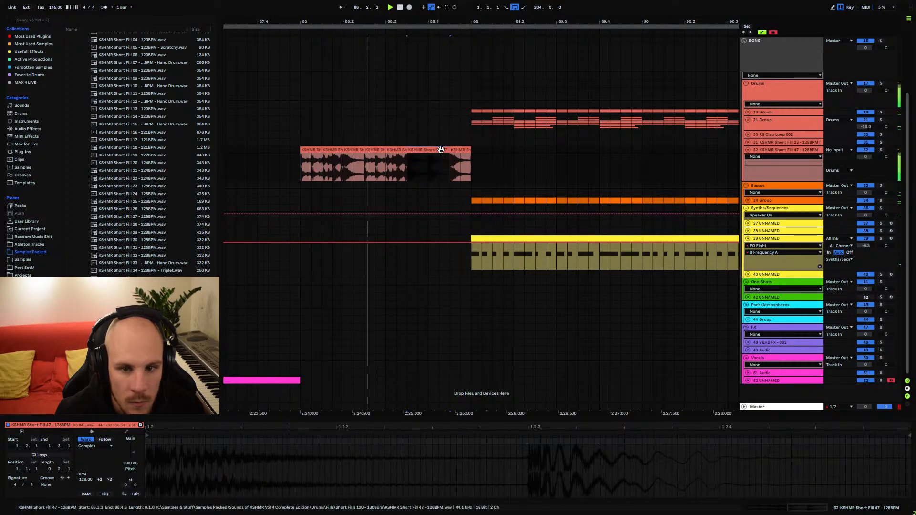
{"action": "left_click_drag", "start_coordinate": [449, 150], "coordinate": [421, 150]}
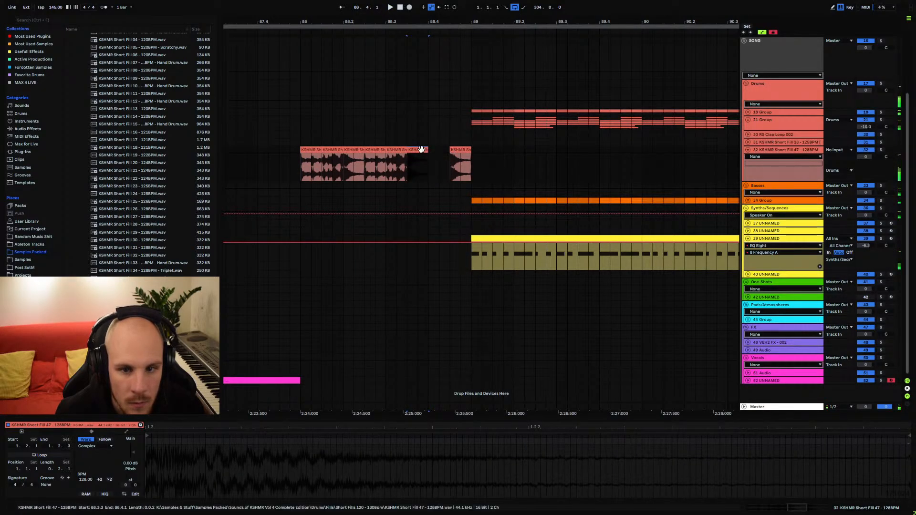
Undo the last edits to the chopped KSHMR Short Fill 47 slices and play the fill from bar 88
{"action": "key", "text": "ctrl+z"}
{"action": "left_click", "coordinate": [297, 160]}
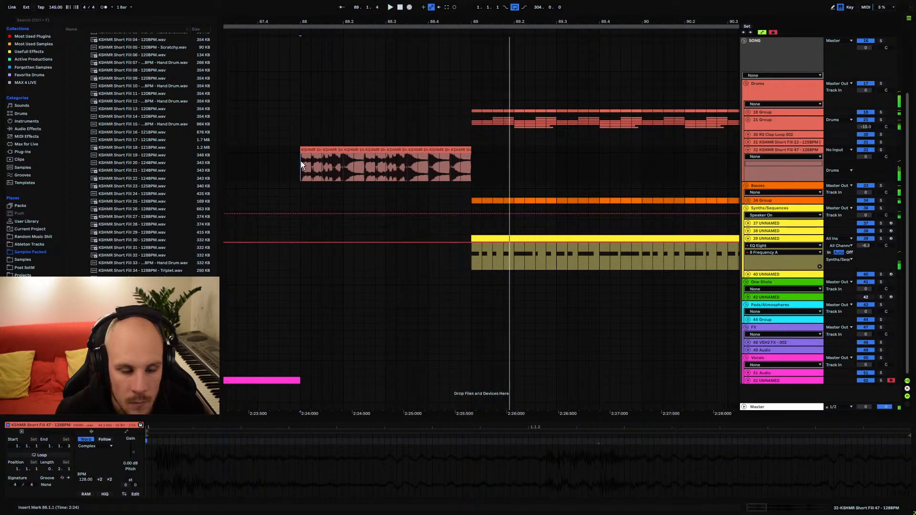
{"action": "key", "text": "space"}
{"action": "key", "text": "ctrl+z"}
{"action": "key", "text": "ctrl+z"}
Delete all KSHMR Short Fill 47 slices between bars 88 and 89 on audio track 32
{"action": "left_click", "coordinate": [459, 148], "text": "shift"}
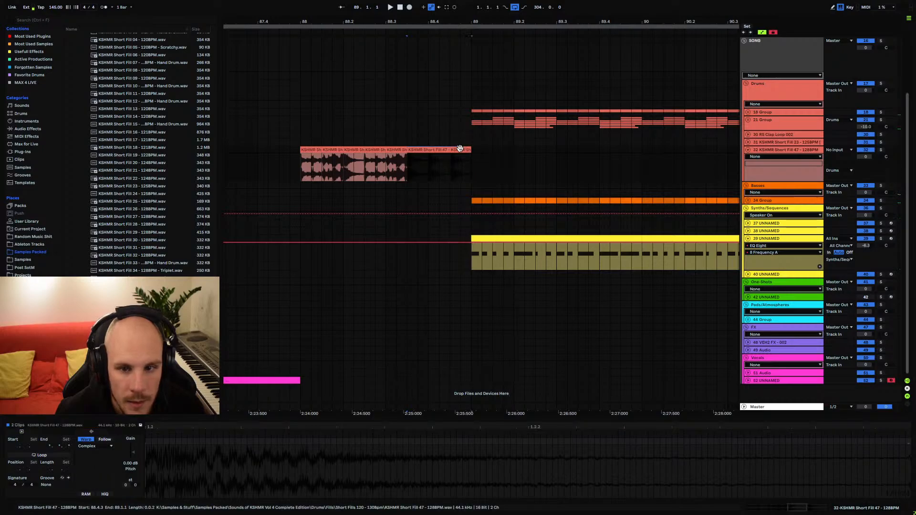
{"action": "left_click_drag", "start_coordinate": [481, 150], "coordinate": [299, 159]}
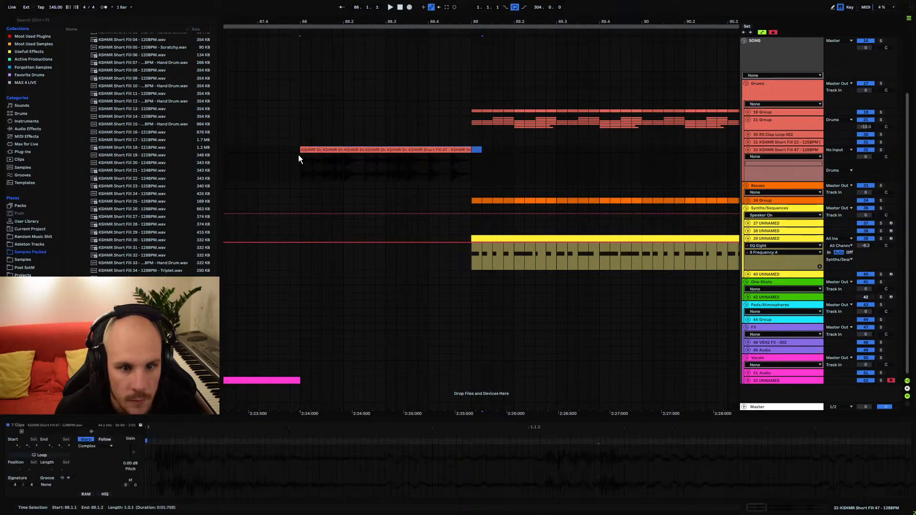
{"action": "key", "text": "Delete"}
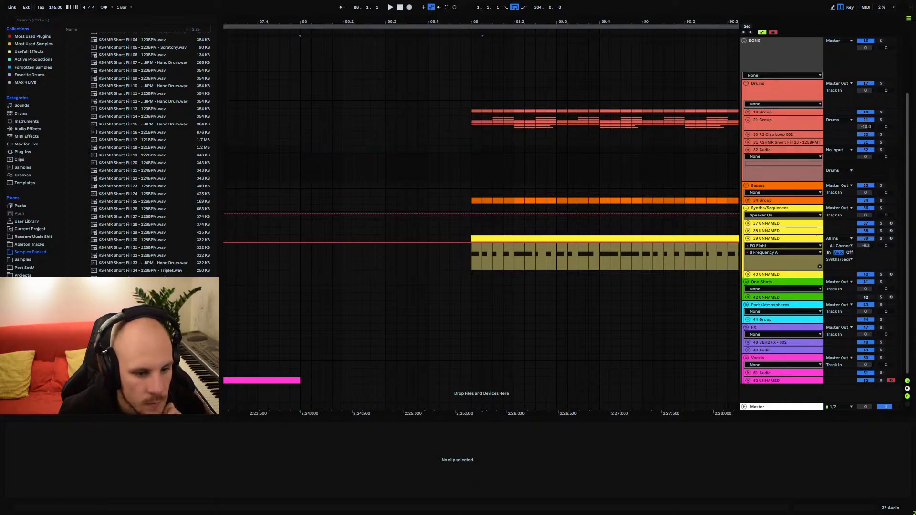
Audition drum fills from the Short Fills 120 - 130bpm folder, including fills 36, 27, 28, 22, 21, 18 and 17
{"action": "scroll", "coordinate": [144, 153], "scroll_direction": "down", "scroll_amount": 3}
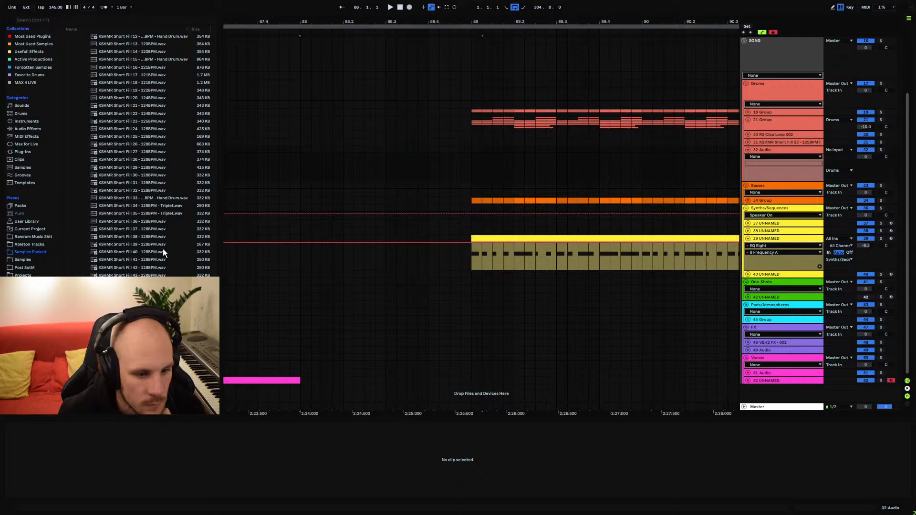
{"action": "left_click", "coordinate": [149, 221]}
{"action": "scroll", "coordinate": [156, 253], "scroll_direction": "up", "scroll_amount": 2}
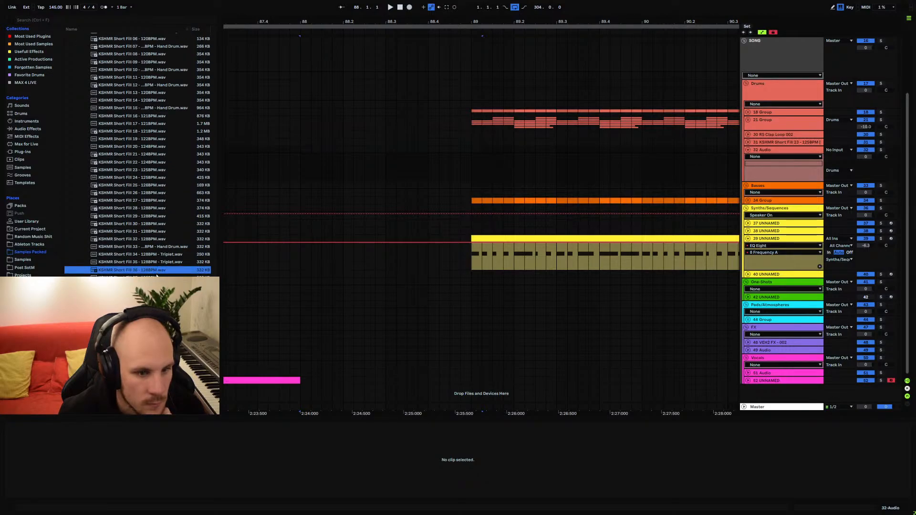
{"action": "left_click", "coordinate": [156, 276]}
{"action": "left_click", "coordinate": [152, 201]}
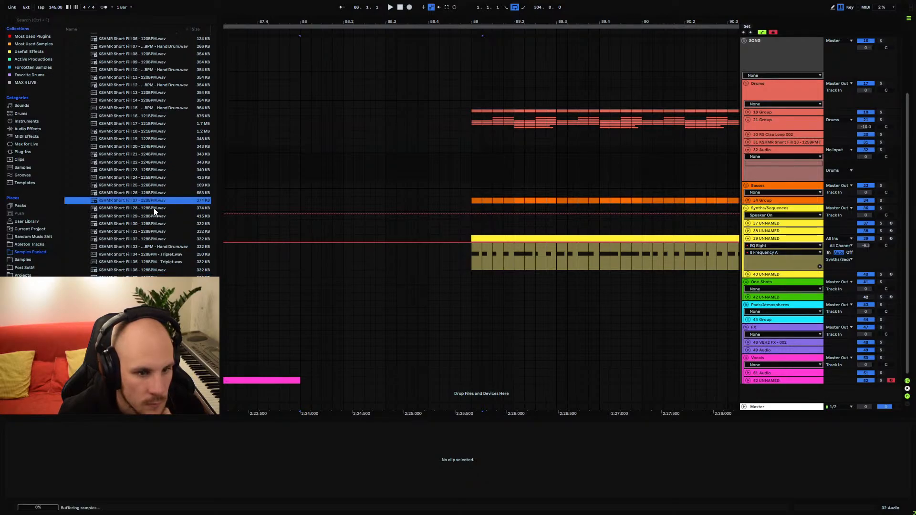
{"action": "left_click", "coordinate": [153, 210]}
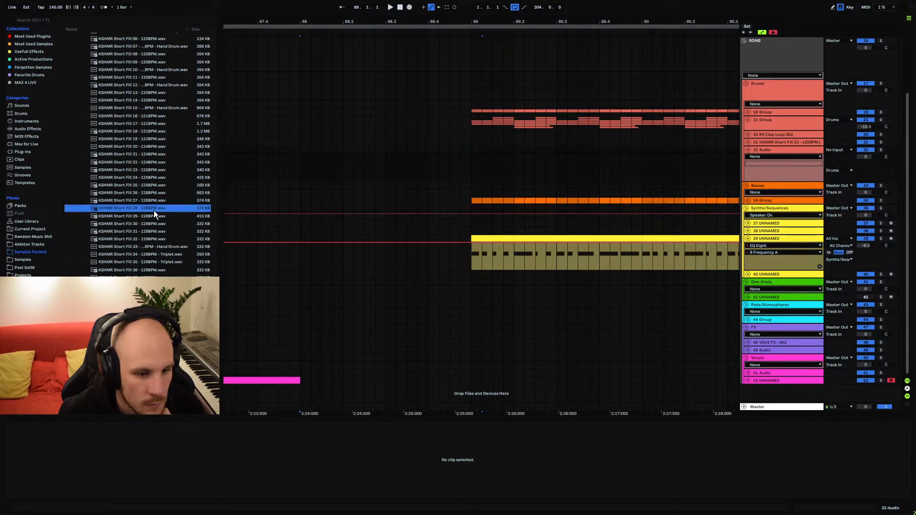
{"action": "left_click", "coordinate": [153, 161]}
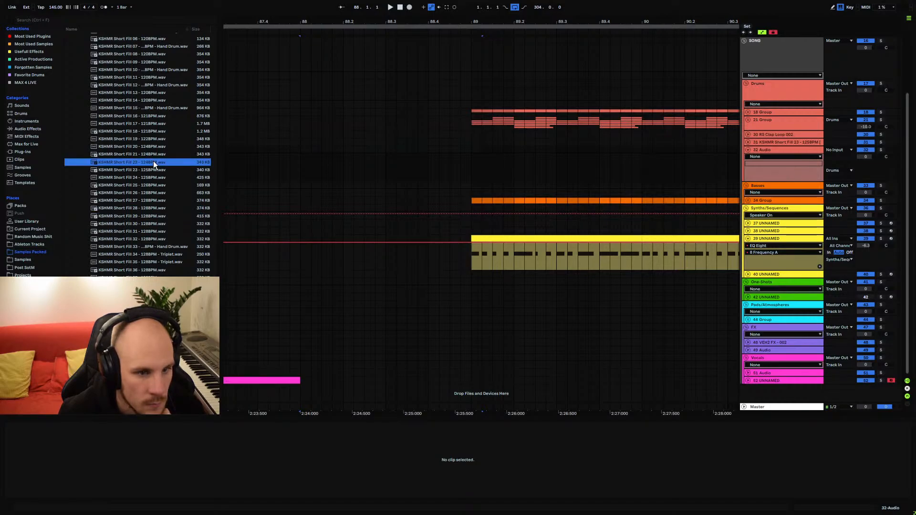
{"action": "left_click", "coordinate": [154, 155]}
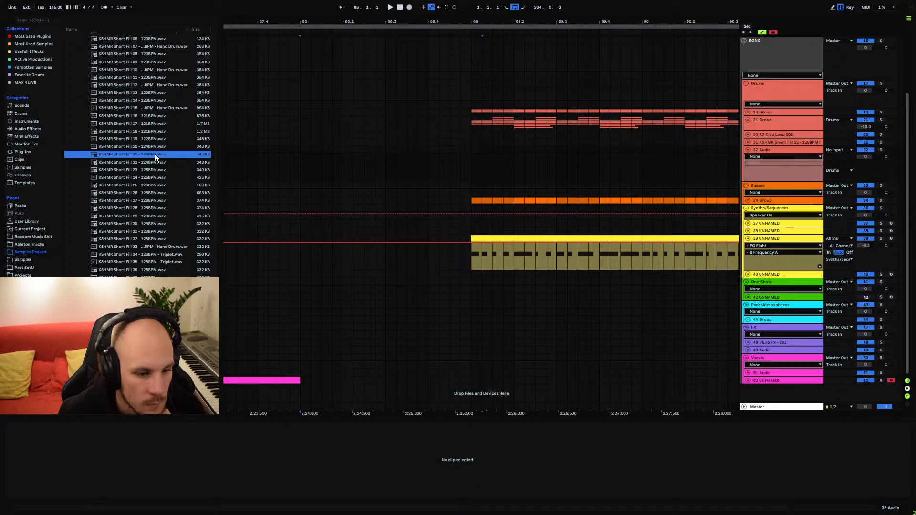
{"action": "left_click", "coordinate": [156, 138]}
{"action": "key", "text": "Up"}
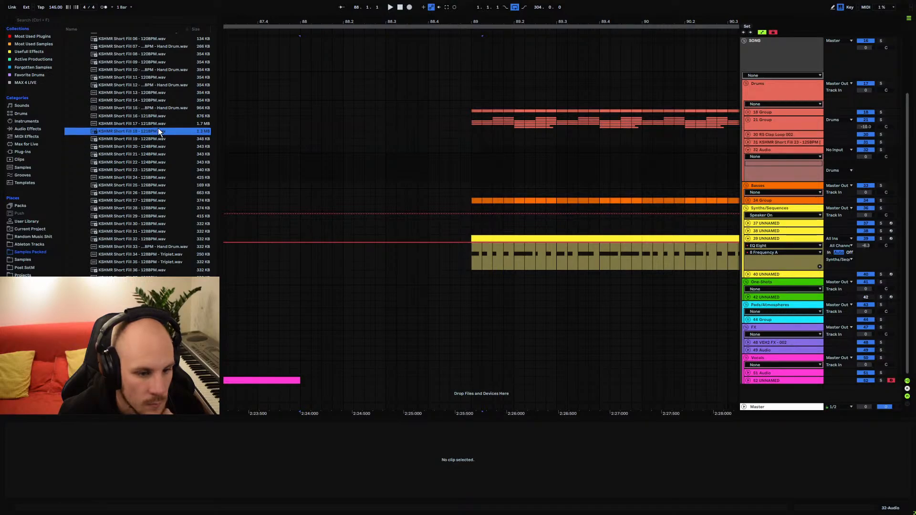
{"action": "key", "text": "Up"}
{"action": "scroll", "coordinate": [145, 228], "scroll_direction": "up", "scroll_amount": 3}
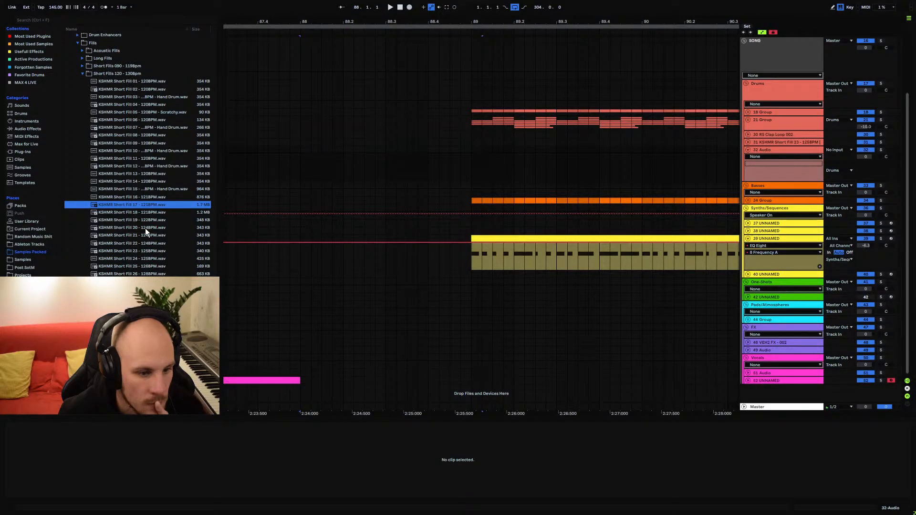
Switch to the Short Fills 130 - 160bpm folder and audition its fills, including fills 13, 16, 09 and 01
{"action": "key", "text": "Left"}
{"action": "left_click", "coordinate": [82, 217]}
{"action": "left_click", "coordinate": [119, 315]}
{"action": "scroll", "coordinate": [120, 316], "scroll_direction": "down", "scroll_amount": 3}
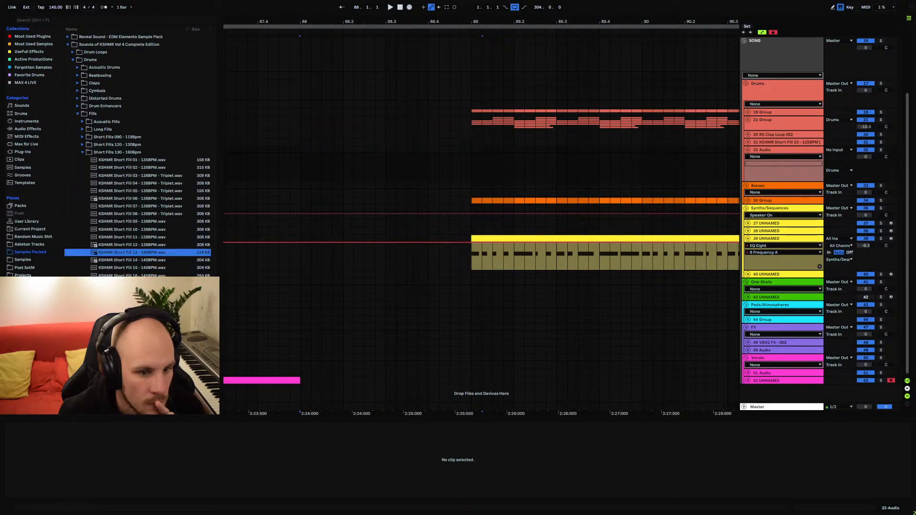
{"action": "left_click", "coordinate": [125, 291]}
{"action": "left_click", "coordinate": [125, 277]}
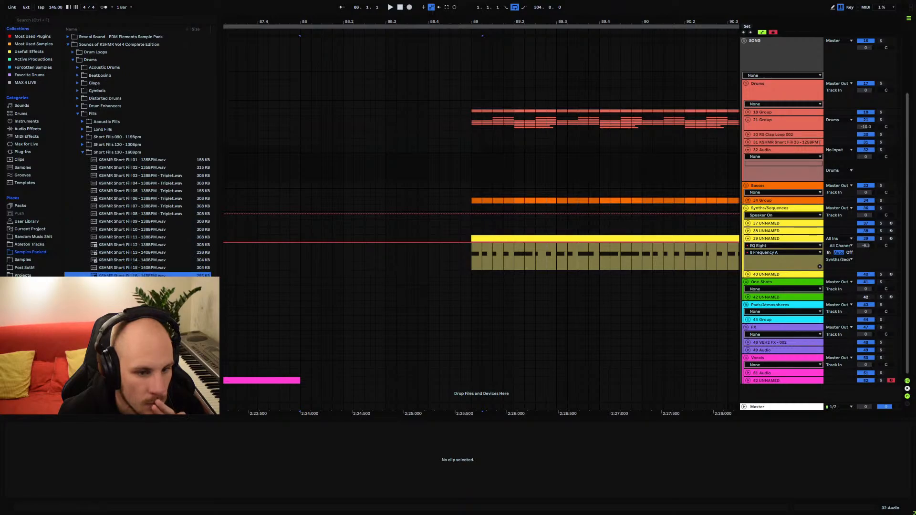
{"action": "left_click", "coordinate": [156, 269]}
{"action": "left_click", "coordinate": [155, 284]}
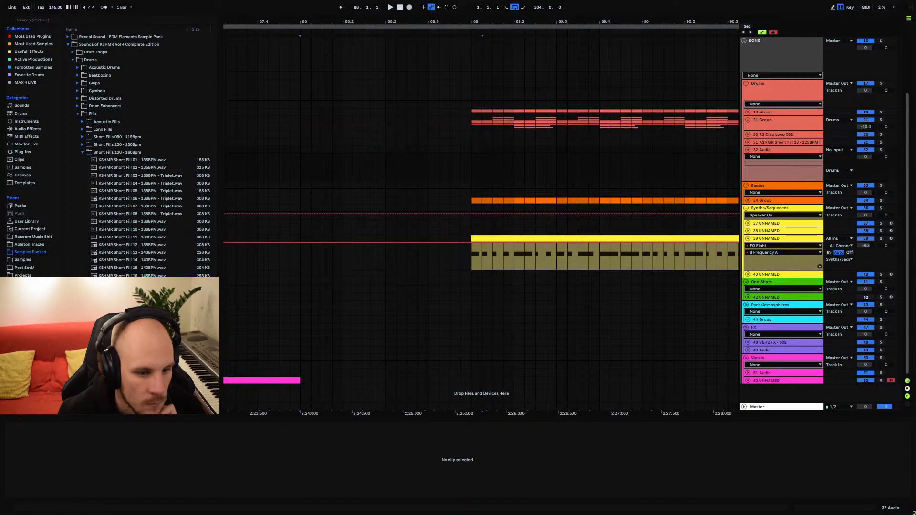
{"action": "scroll", "coordinate": [138, 153], "scroll_direction": "down", "scroll_amount": 3}
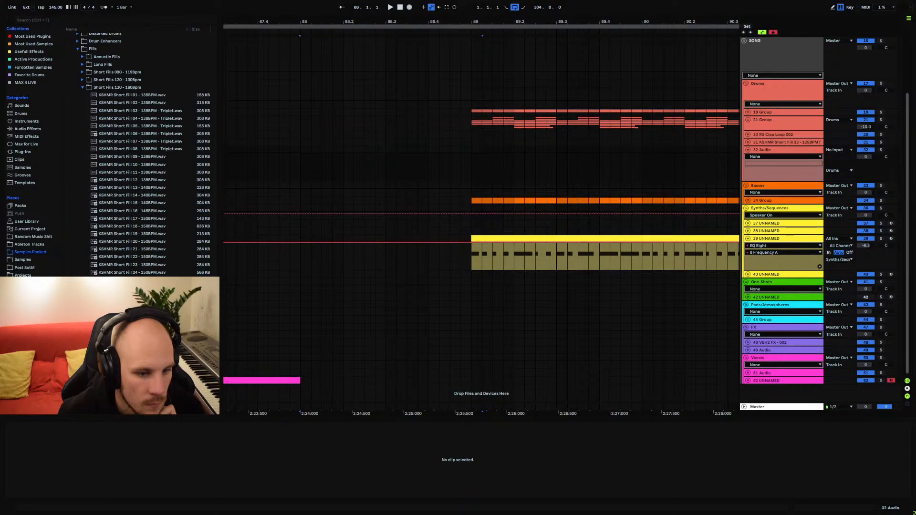
{"action": "scroll", "coordinate": [156, 222], "scroll_direction": "up", "scroll_amount": 3}
{"action": "left_click", "coordinate": [156, 222]}
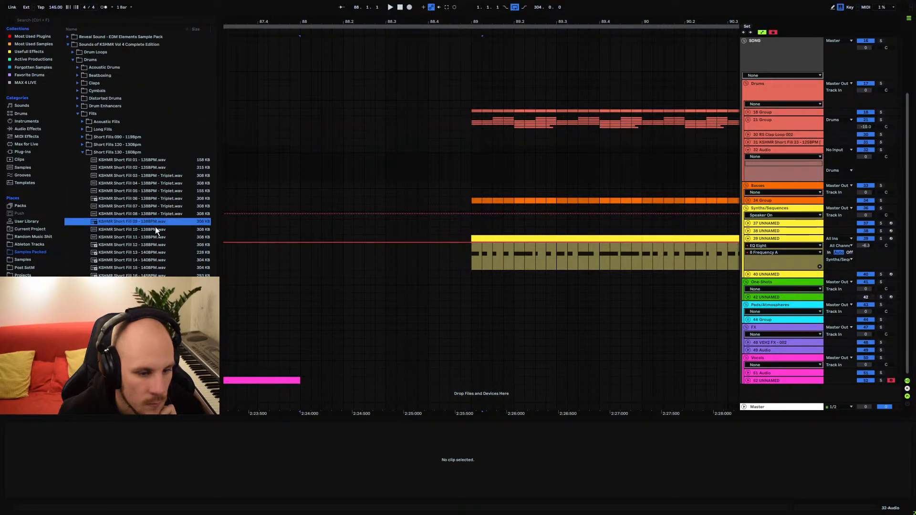
{"action": "left_click", "coordinate": [156, 168]}
{"action": "key", "text": "Up"}
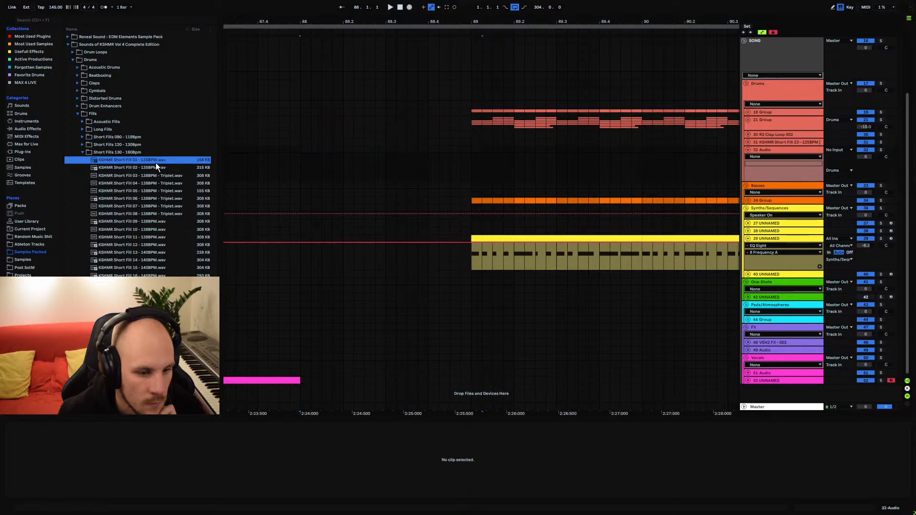
Open the Short Fills folder for tempos below 120 BPM and audition its fills through the whole list
{"action": "left_click", "coordinate": [121, 152]}
{"action": "left_click", "coordinate": [89, 137]}
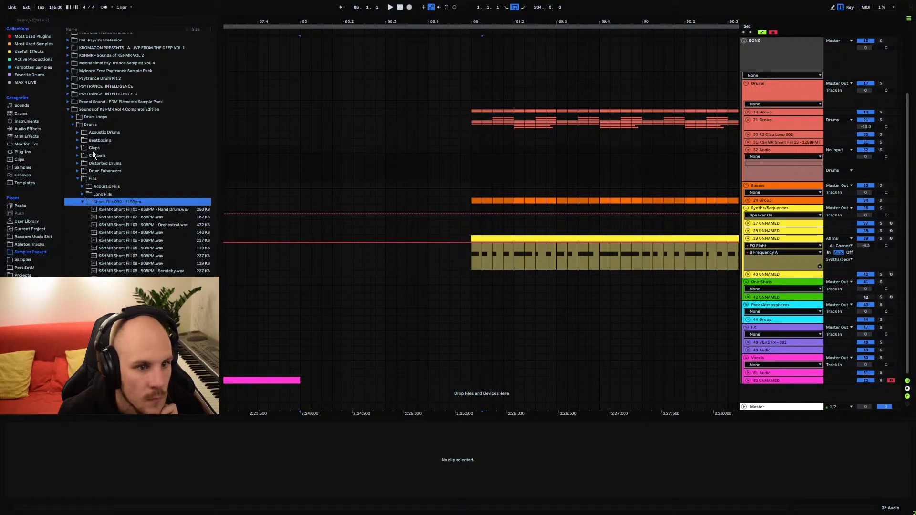
{"action": "left_click", "coordinate": [135, 247]}
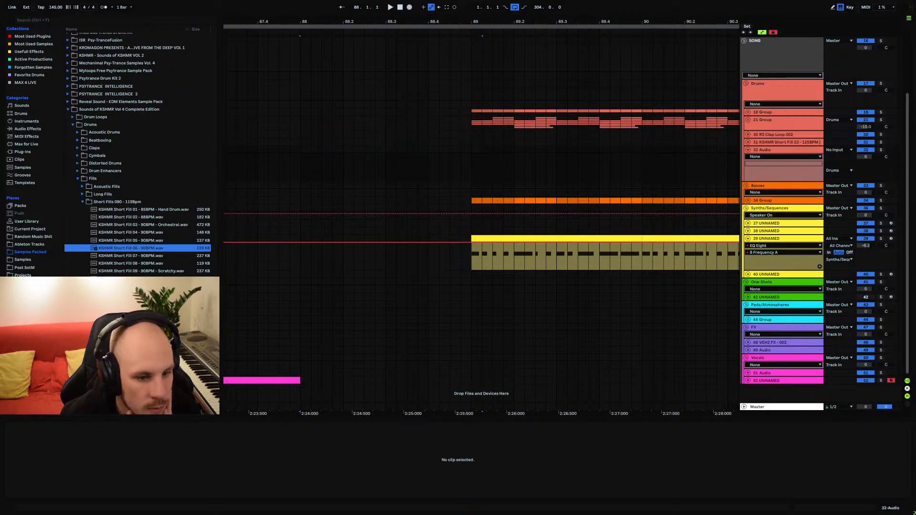
{"action": "scroll", "coordinate": [137, 153], "scroll_direction": "down", "scroll_amount": 2}
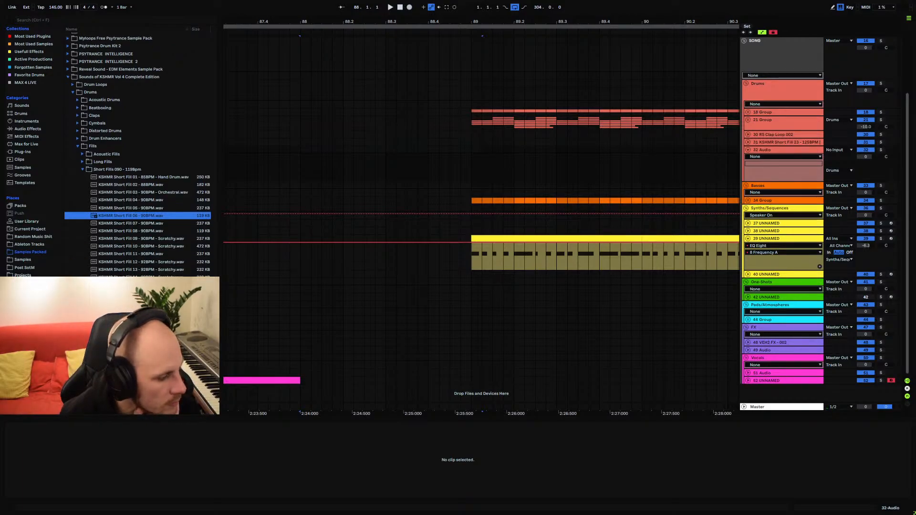
{"action": "scroll", "coordinate": [137, 153], "scroll_direction": "down", "scroll_amount": 1}
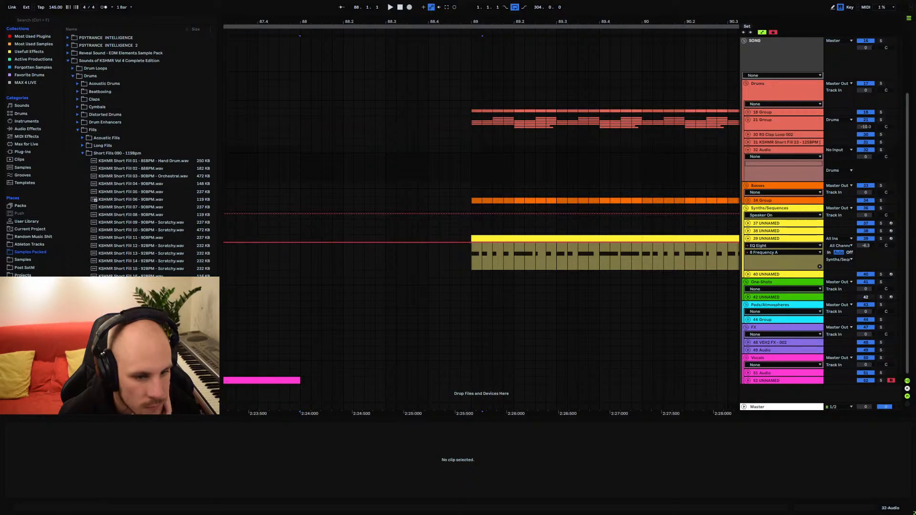
{"action": "left_click", "coordinate": [114, 146]}
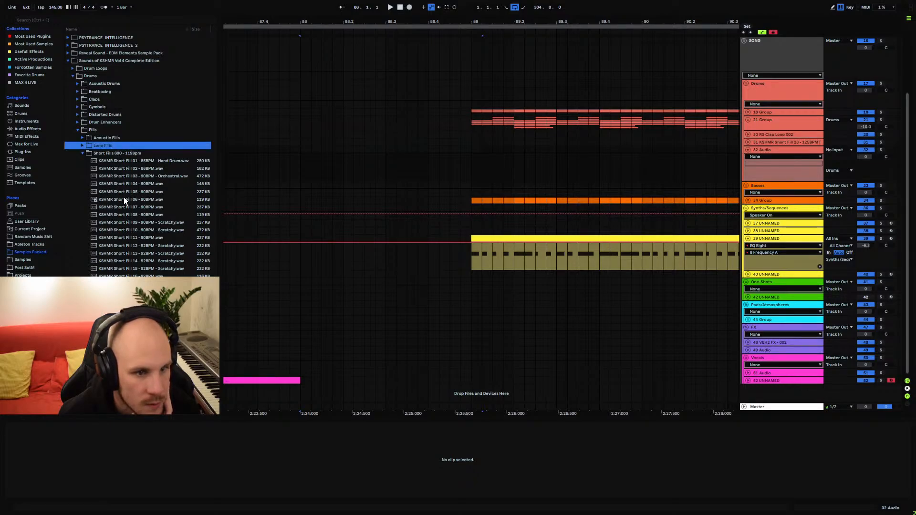
{"action": "left_click", "coordinate": [128, 330]}
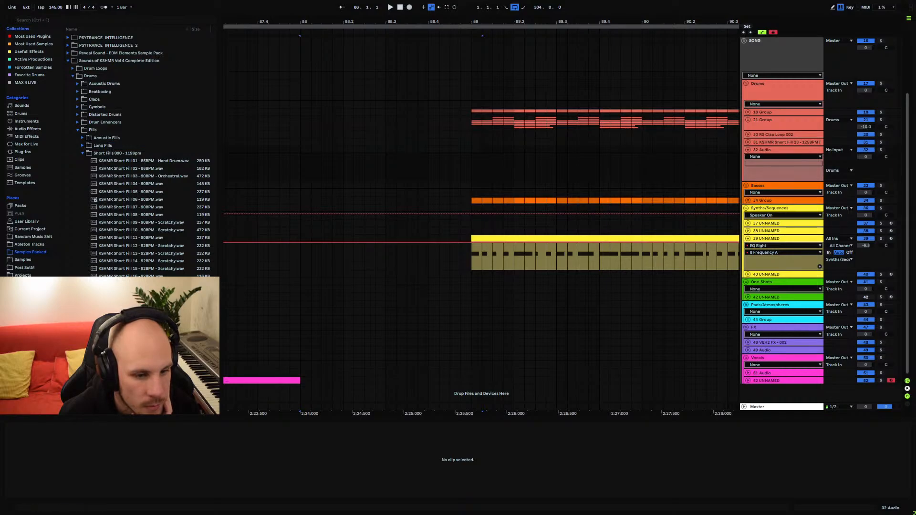
{"action": "scroll", "coordinate": [143, 152], "scroll_direction": "down", "scroll_amount": 5}
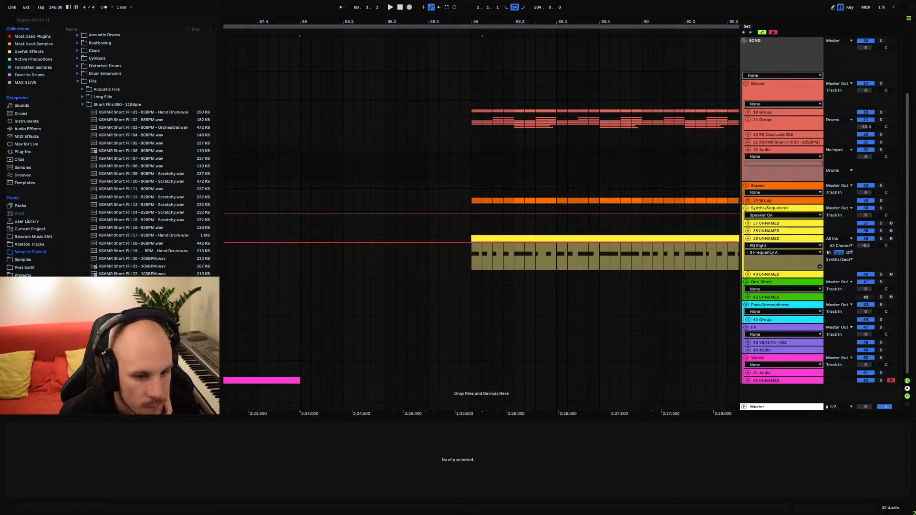
{"action": "scroll", "coordinate": [143, 153], "scroll_direction": "down", "scroll_amount": 3}
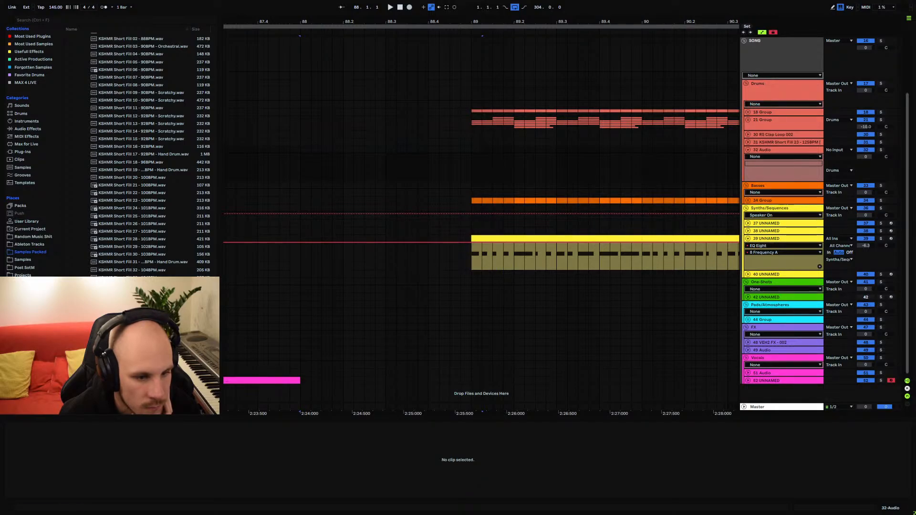
{"action": "scroll", "coordinate": [143, 152], "scroll_direction": "down", "scroll_amount": 2}
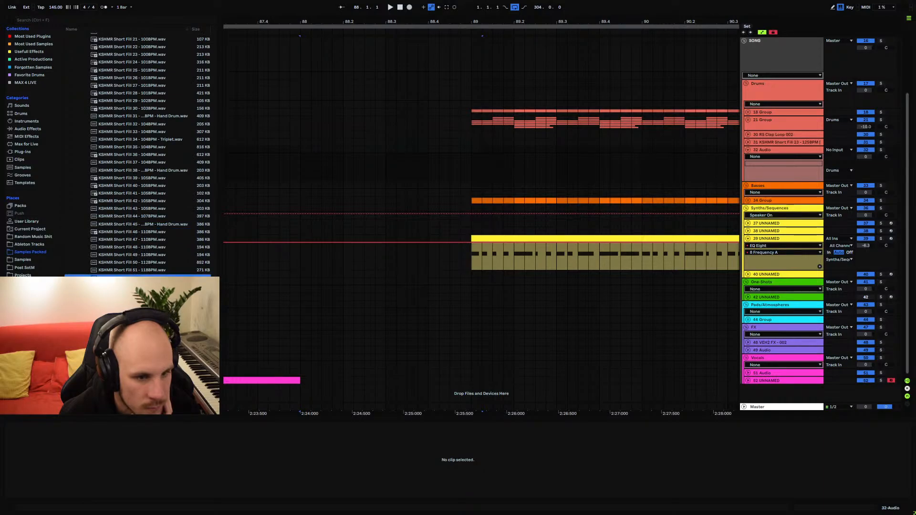
{"action": "scroll", "coordinate": [143, 152], "scroll_direction": "down", "scroll_amount": 2}
{"action": "scroll", "coordinate": [107, 168], "scroll_direction": "up", "scroll_amount": 10}
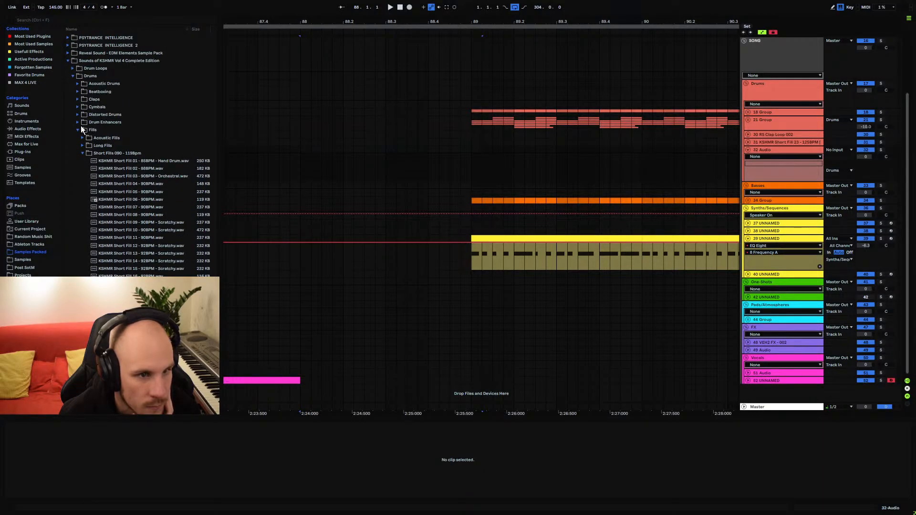
Collapse the KSHMR Vol 4 pack and open the KSHMR_Short_Fills_120-130 folder under KSHMR_Fills in Sounds of KSHMR Vol.3
{"action": "left_click", "coordinate": [77, 124]}
{"action": "left_click", "coordinate": [67, 152]}
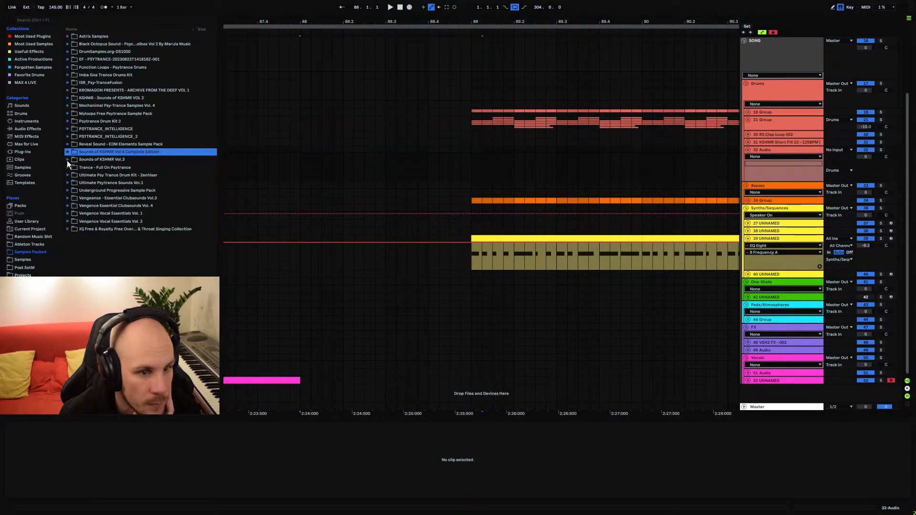
{"action": "left_click", "coordinate": [67, 160]}
{"action": "left_click", "coordinate": [73, 183]}
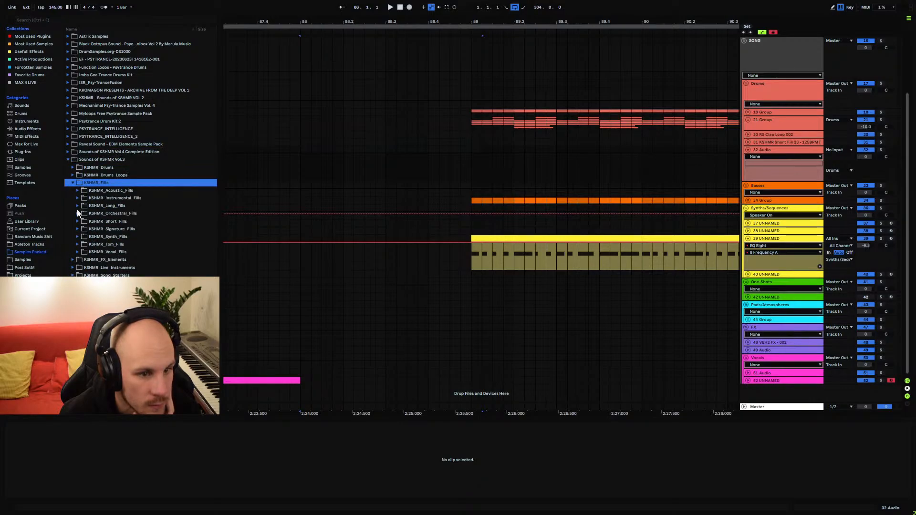
{"action": "left_click", "coordinate": [78, 221]}
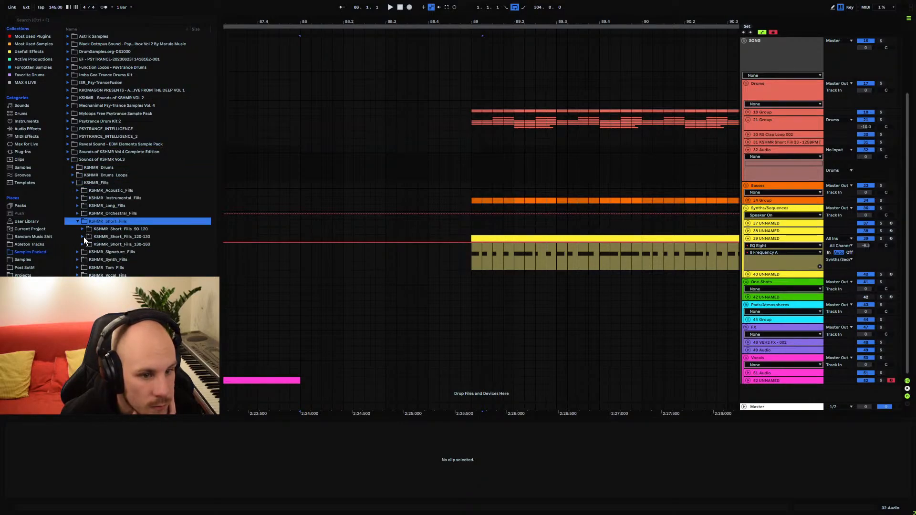
{"action": "left_click", "coordinate": [83, 237]}
Audition the drum fills in the KSHMR_Short_Fills_120-130 folder, from the early fills through the end of the list
{"action": "scroll", "coordinate": [84, 237], "scroll_direction": "down", "scroll_amount": 4}
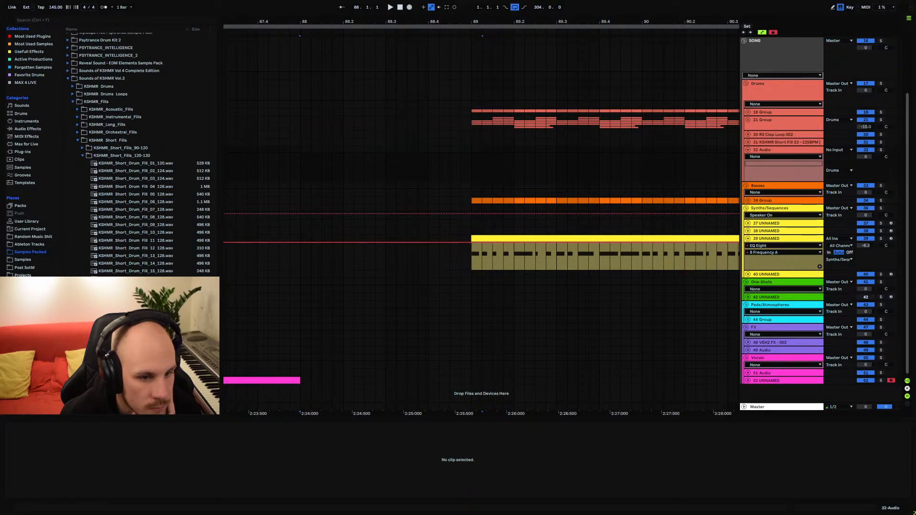
{"action": "left_click", "coordinate": [136, 279]}
{"action": "key", "text": "Down"}
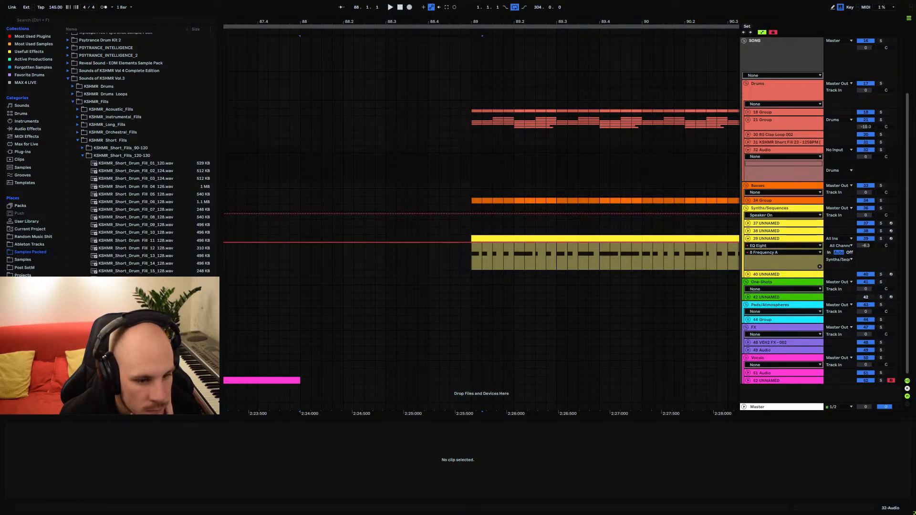
{"action": "scroll", "coordinate": [138, 155], "scroll_direction": "down", "scroll_amount": 4}
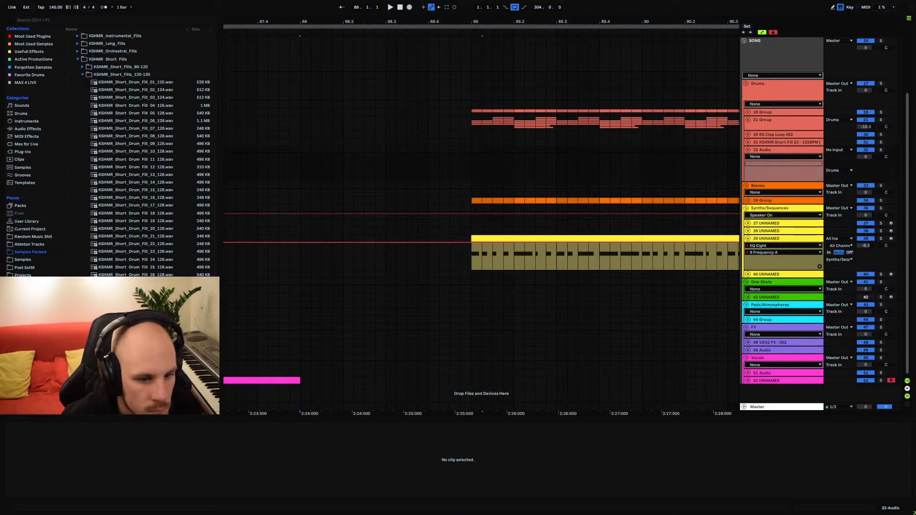
{"action": "scroll", "coordinate": [137, 191], "scroll_direction": "down", "scroll_amount": 3}
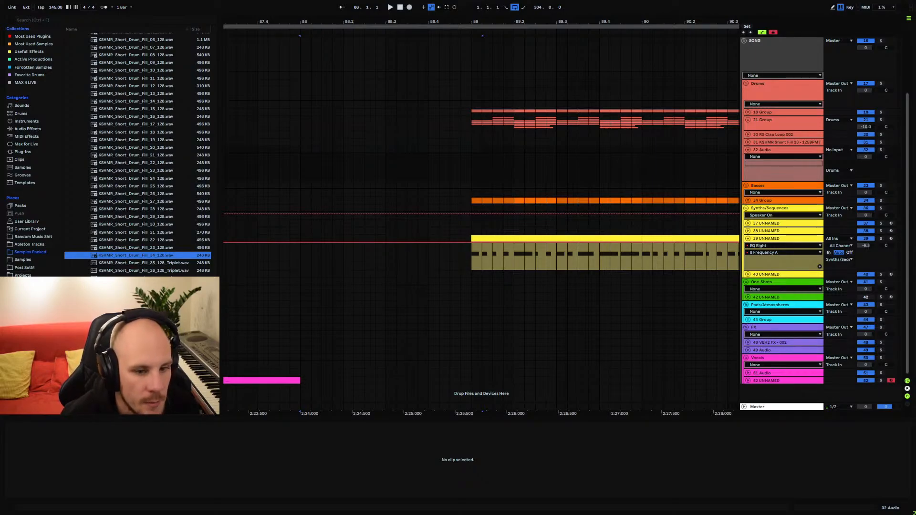
{"action": "left_click", "coordinate": [138, 287]}
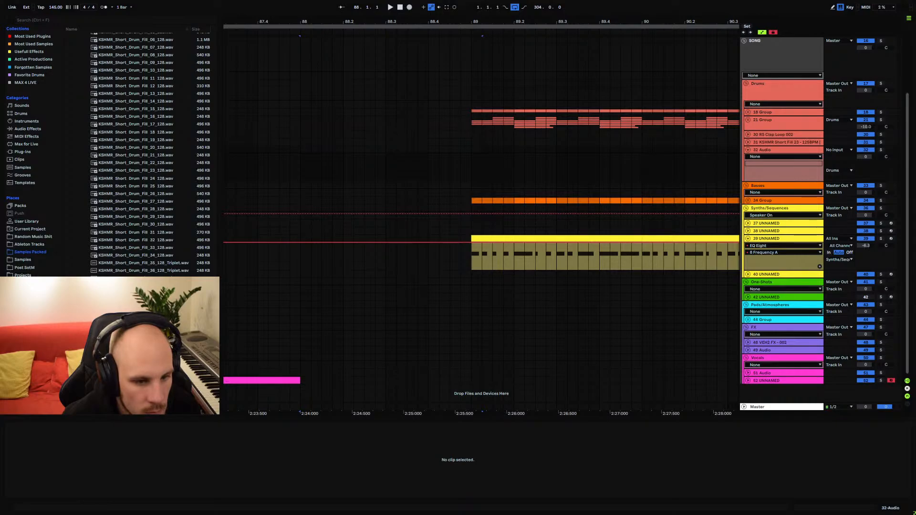
{"action": "scroll", "coordinate": [137, 152], "scroll_direction": "up", "scroll_amount": 2}
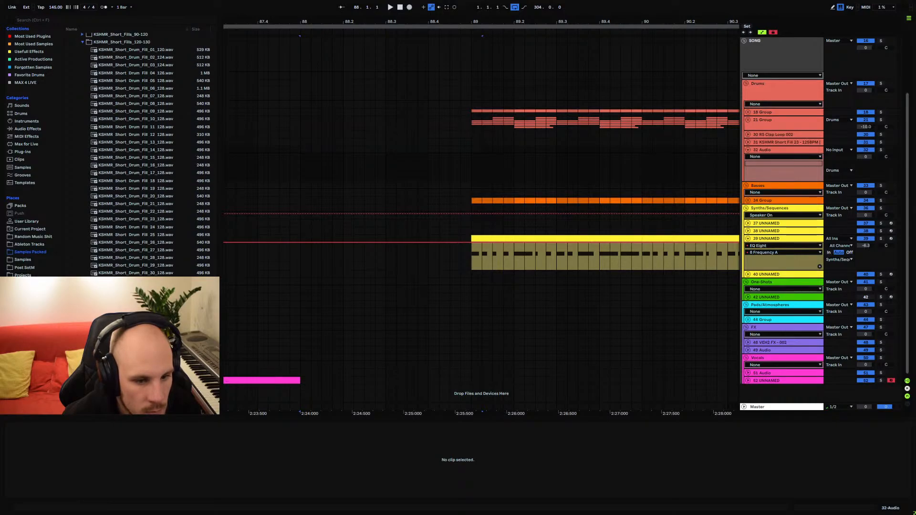
Place KSHMR_Short_Drum_Fill_43_130 at bar 88 on track 32 and split it at 88.2, 88.3 and 88.4
{"action": "left_click_drag", "start_coordinate": [138, 373], "coordinate": [303, 170]}
{"action": "left_click", "coordinate": [417, 173]}
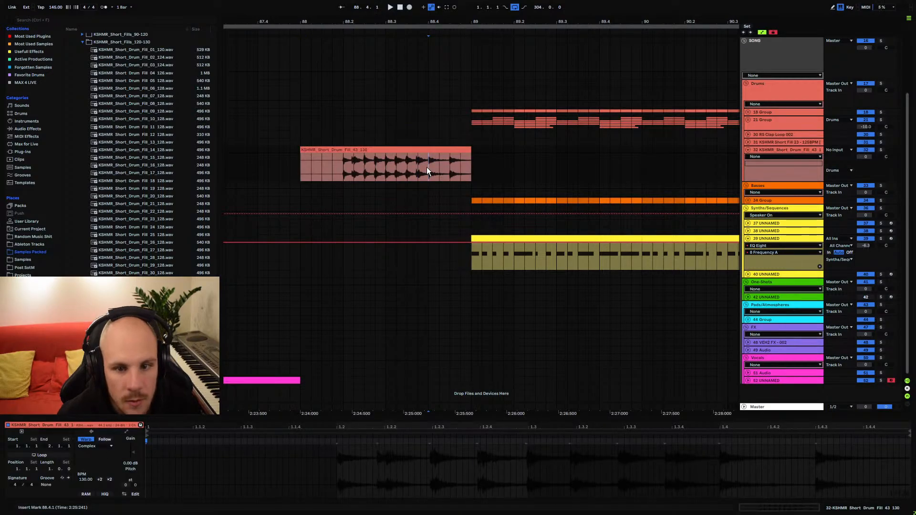
{"action": "key", "text": "ctrl+e"}
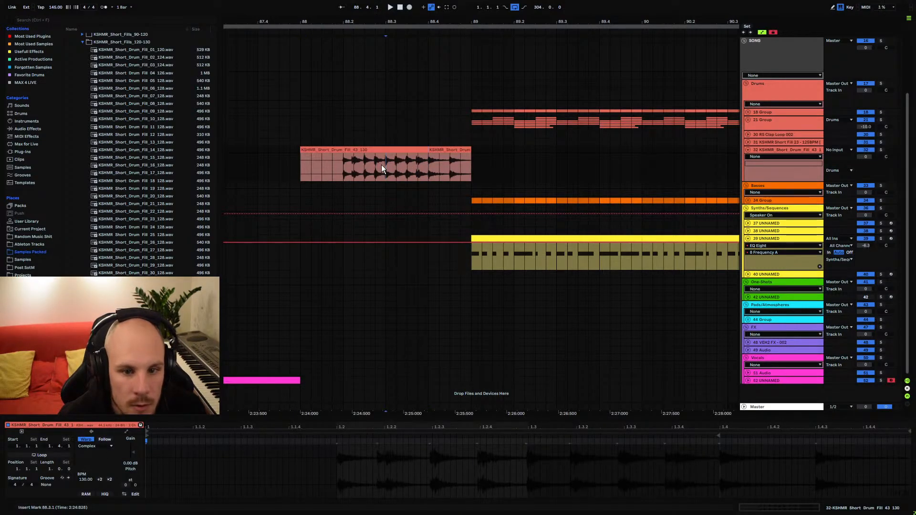
{"action": "key", "text": "ctrl+e"}
{"action": "left_click", "coordinate": [340, 162]}
{"action": "key", "text": "ctrl+e"}
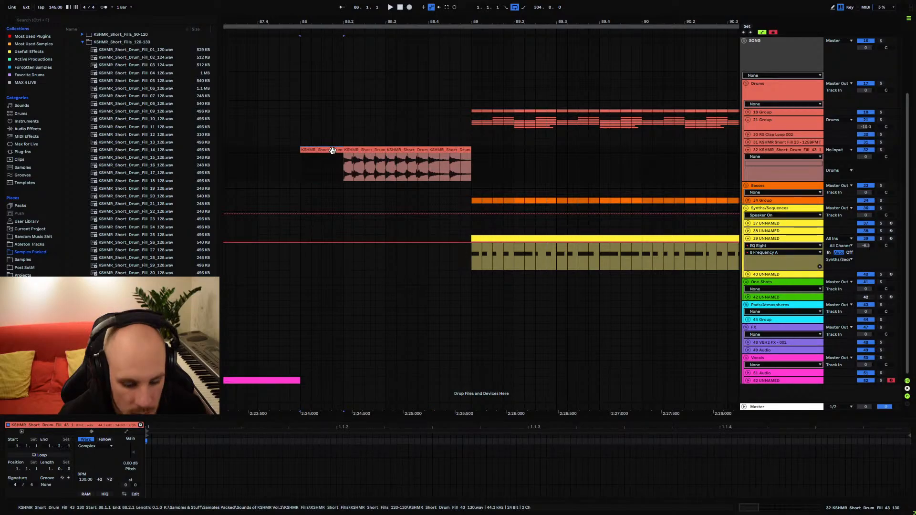
Replace the silent first slice by shifting the 88.2 and 88.3 slices earlier, filling the gaps with half-beat copies from 88.4
{"action": "key", "text": "Delete"}
{"action": "left_click_drag", "start_coordinate": [354, 150], "coordinate": [313, 151]}
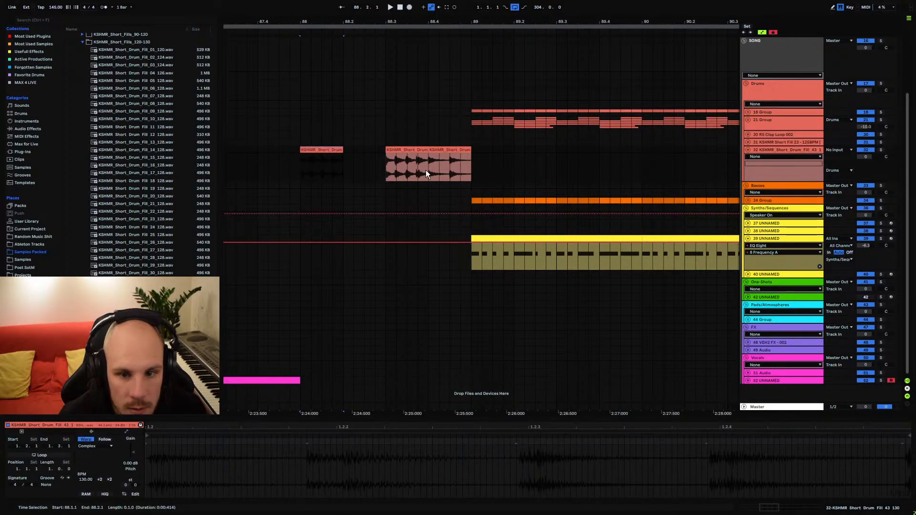
{"action": "left_click_drag", "start_coordinate": [428, 168], "coordinate": [359, 150]}
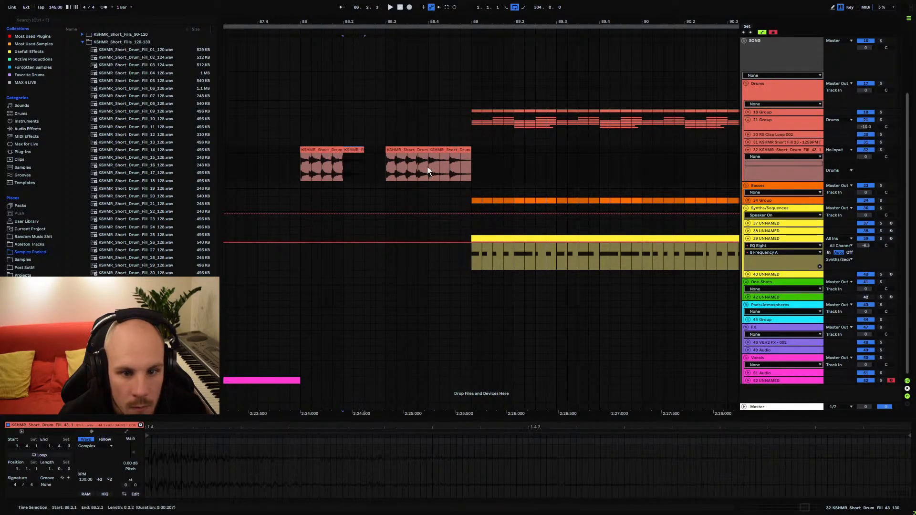
{"action": "left_click_drag", "start_coordinate": [451, 157], "coordinate": [462, 156]}
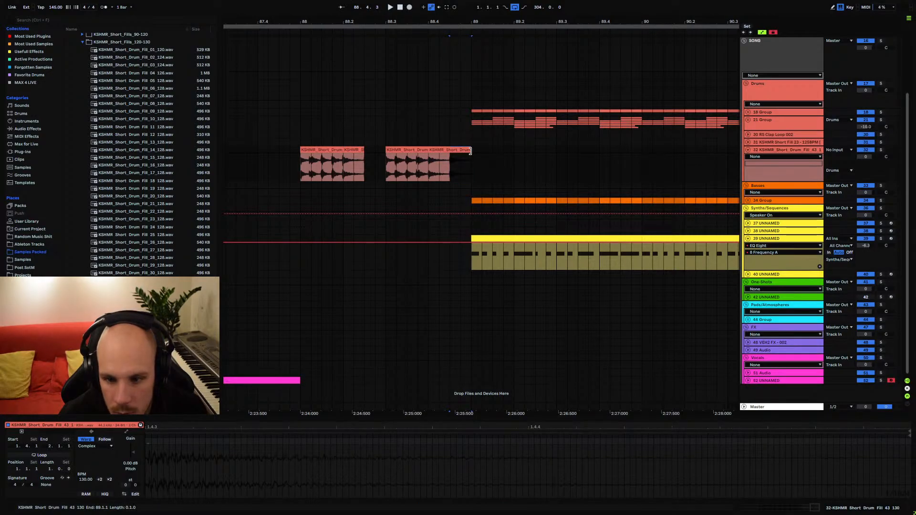
{"action": "left_click_drag", "start_coordinate": [401, 152], "coordinate": [385, 151]}
{"action": "left_click", "coordinate": [411, 159]}
{"action": "key", "text": "ctrl+v"}
Play the rearranged fill from bar 88 into the returning drums and bass
{"action": "left_click", "coordinate": [301, 166]}
{"action": "key", "text": "space"}
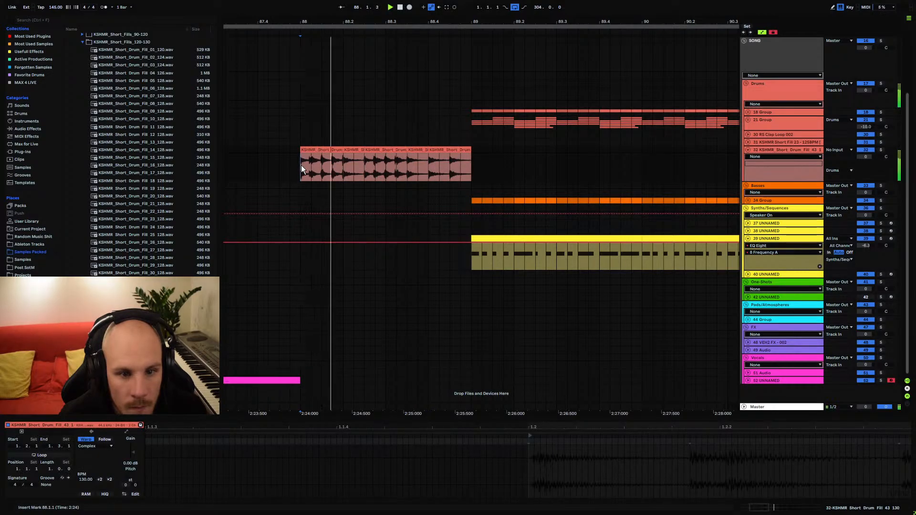
{"action": "key", "text": "space"}
{"action": "key", "text": "space"}
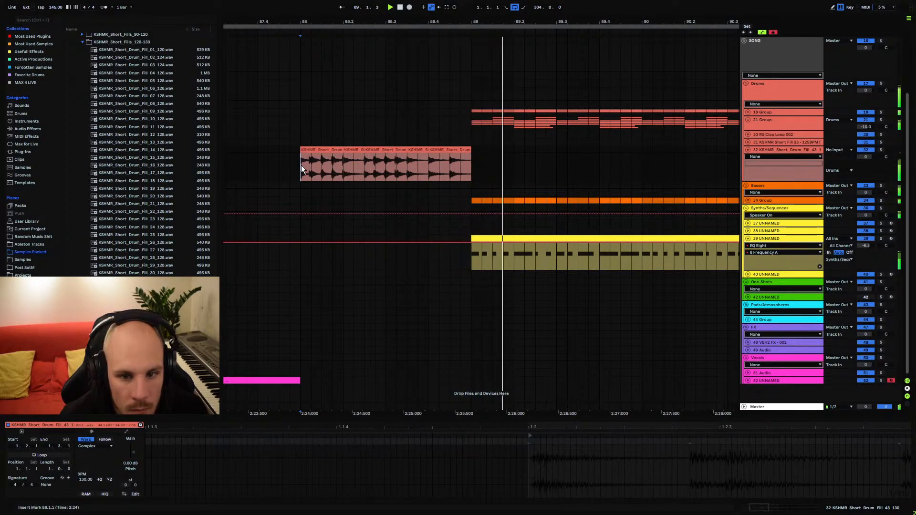
{"action": "key", "text": "space"}
{"action": "key", "text": "space"}
{"action": "key", "text": "space"}
Copy the first half-beat of the 88.4 slice to 88.3.3 and play the fill from bar 88
{"action": "left_click", "coordinate": [433, 149]}
{"action": "left_click_drag", "start_coordinate": [428, 164], "coordinate": [447, 150]}
{"action": "key", "text": "ctrl+c"}
{"action": "left_click", "coordinate": [407, 165]}
{"action": "key", "text": "ctrl+v"}
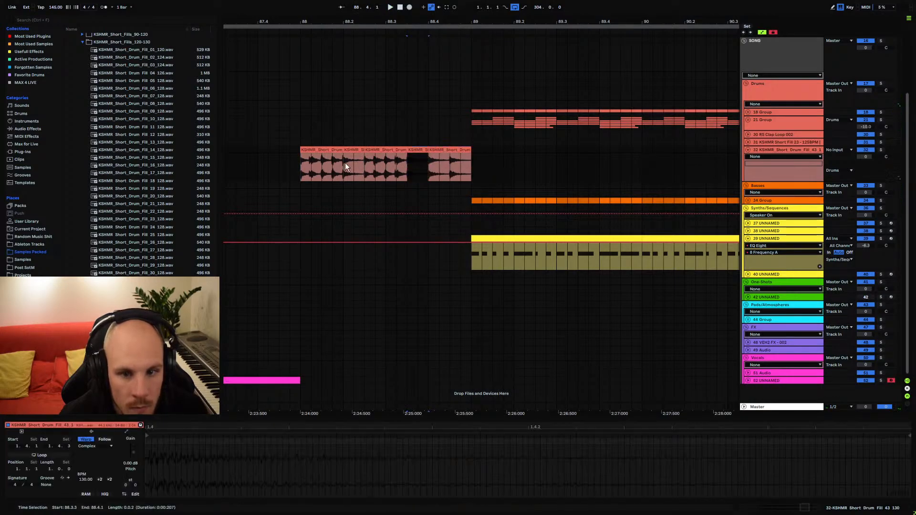
{"action": "left_click", "coordinate": [299, 161]}
{"action": "key", "text": "space"}
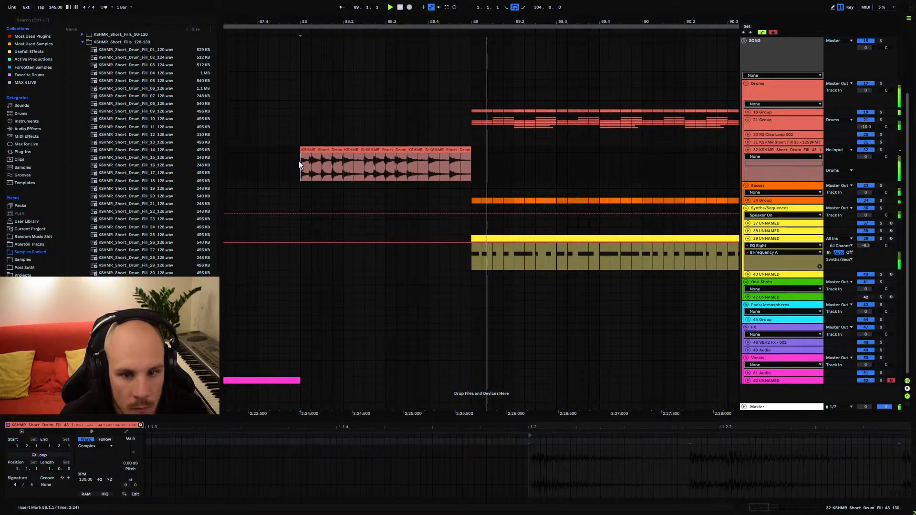
{"action": "key", "text": "space"}
{"action": "key", "text": "space"}
Stop playback and lower the volume of the Short Drum Fill 43 track
{"action": "left_click_drag", "start_coordinate": [357, 23], "coordinate": [359, 6]}
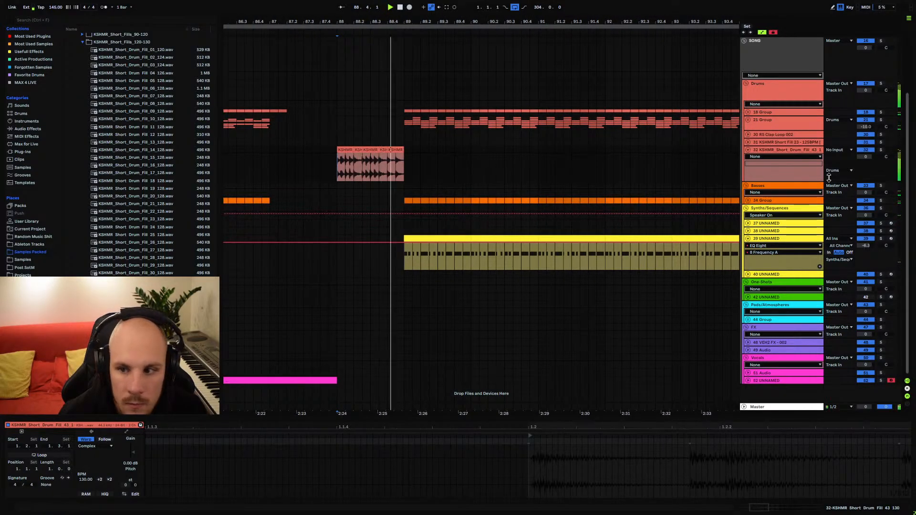
{"action": "key", "text": "space"}
{"action": "left_click_drag", "start_coordinate": [866, 157], "coordinate": [865, 173]}
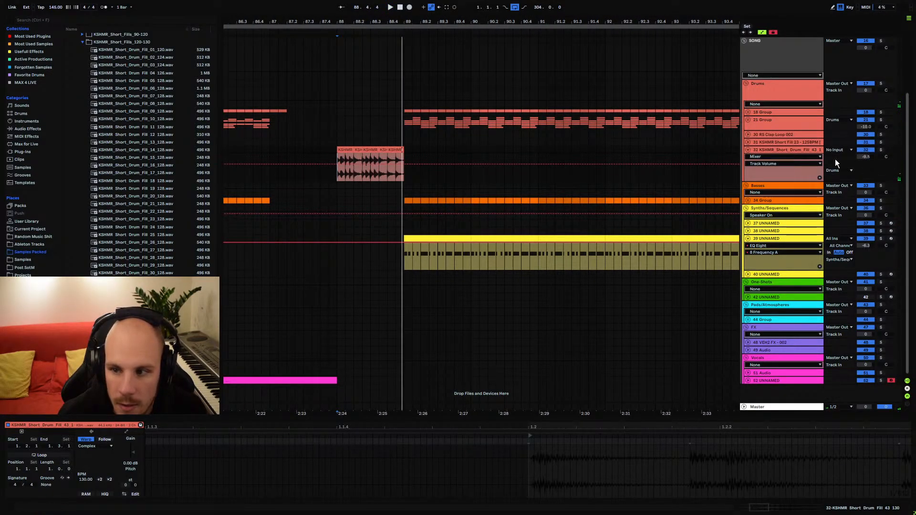
Mark the range from 88.3 to 89 and insert a new audio track below the Short Drum Fill 43 track
{"action": "left_click_drag", "start_coordinate": [370, 157], "coordinate": [405, 157]}
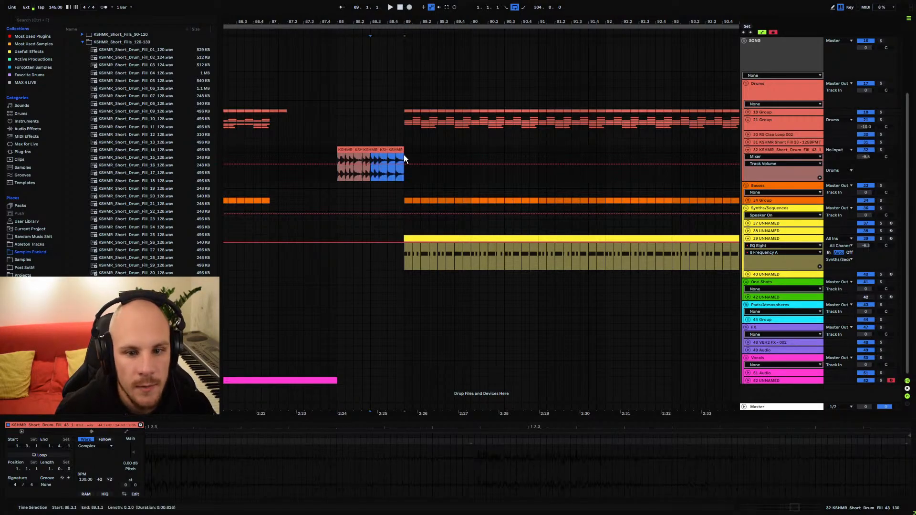
{"action": "left_click", "coordinate": [776, 149]}
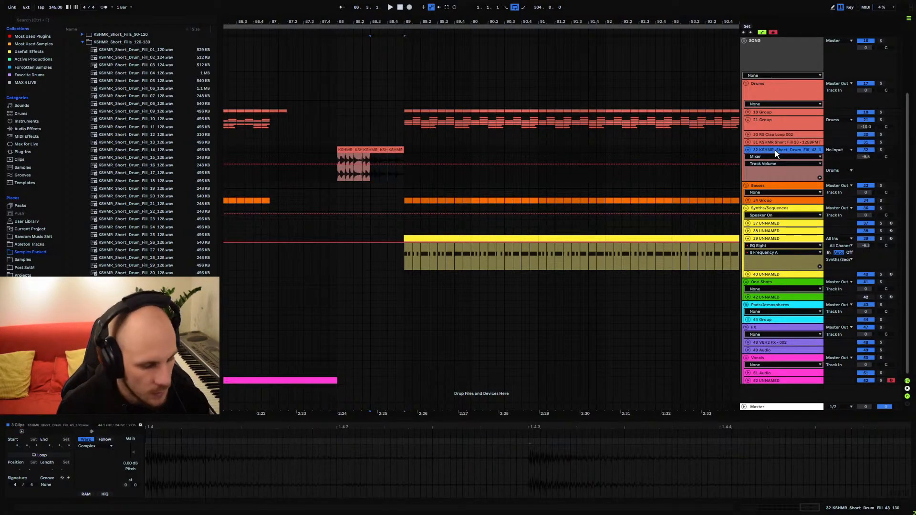
{"action": "key", "text": "ctrl+t"}
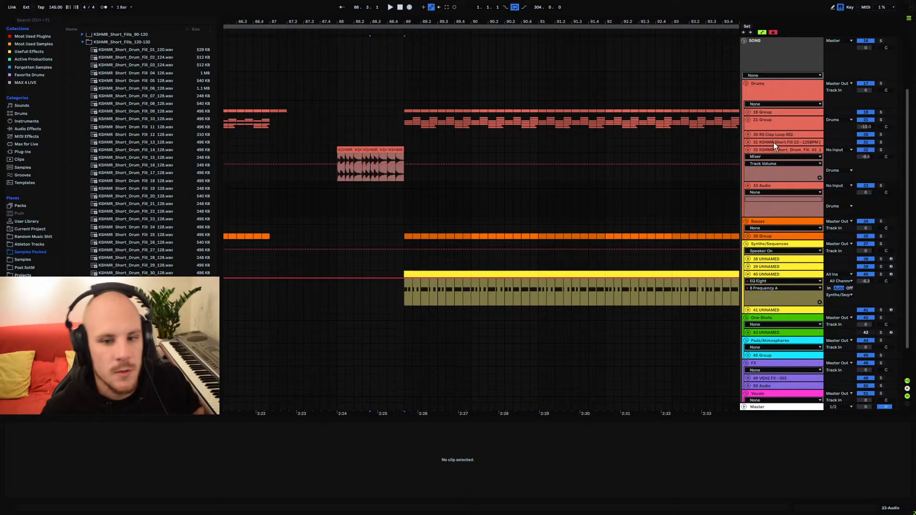
Audition more fills from the KSHMR_Short_Fills_120-130 folder for a second layer
{"action": "scroll", "coordinate": [163, 265], "scroll_direction": "up", "scroll_amount": 3}
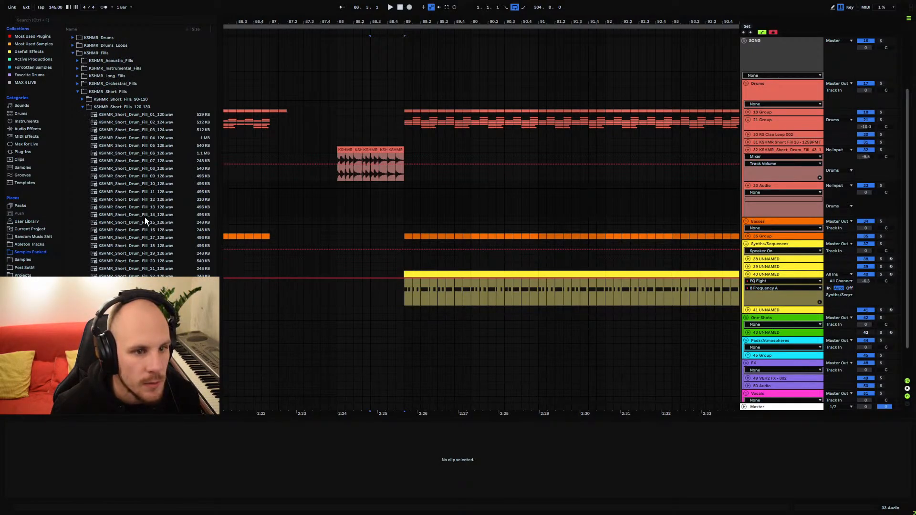
{"action": "left_click", "coordinate": [120, 108]}
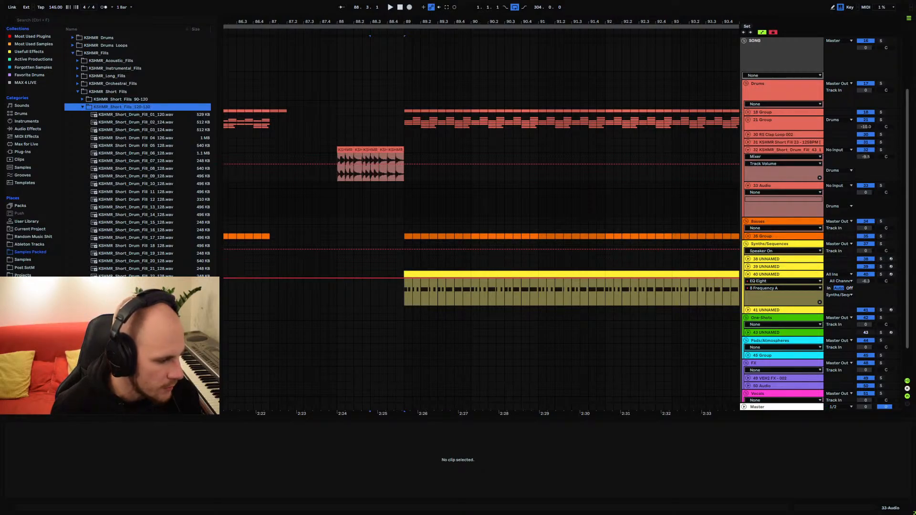
{"action": "left_click", "coordinate": [135, 322]}
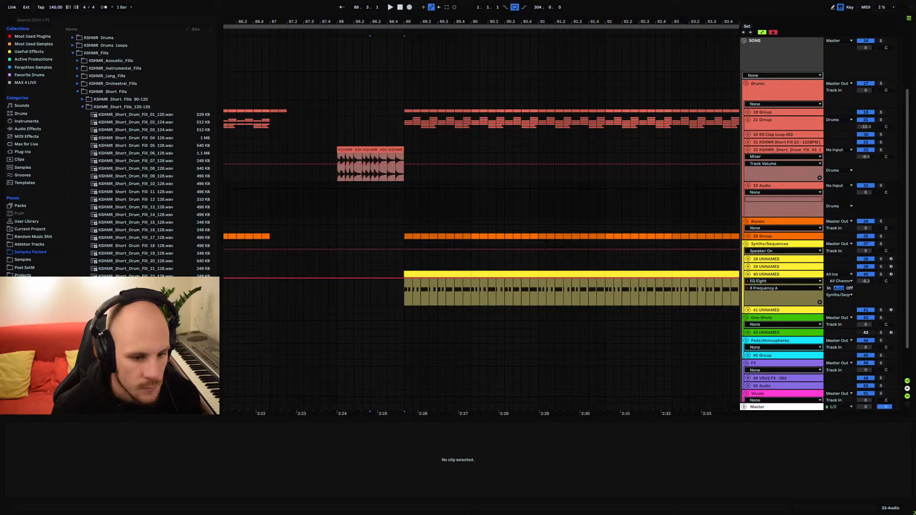
Place the second half of Short Drum Fill 27 from 88.3 to 89 on the new track and play both layers
{"action": "left_click_drag", "start_coordinate": [135, 315], "coordinate": [371, 186]}
{"action": "key", "text": "space"}
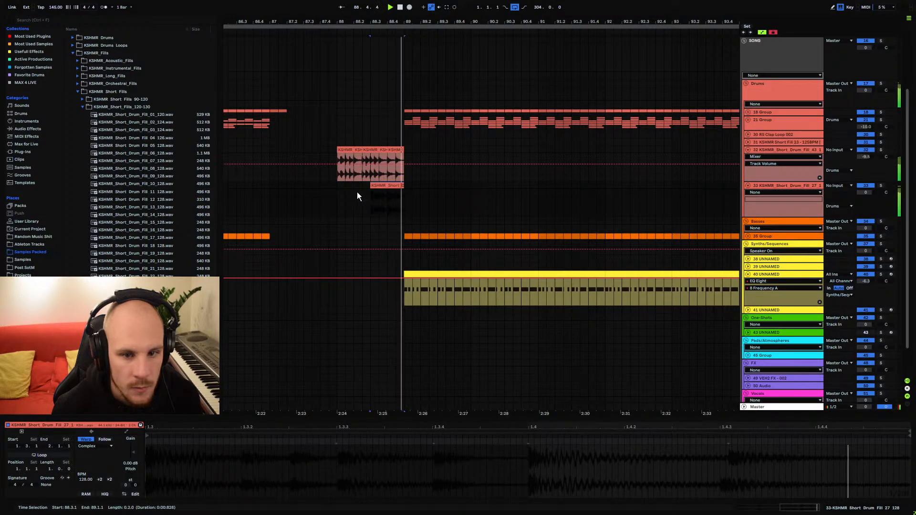
{"action": "left_click", "coordinate": [336, 186]}
{"action": "key", "text": "space"}
{"action": "key", "text": "space"}
Extend Short Drum Fill 27 back to the start of bar 88 and lower its track volume to -10.9 dB
{"action": "left_click_drag", "start_coordinate": [371, 185], "coordinate": [338, 191]}
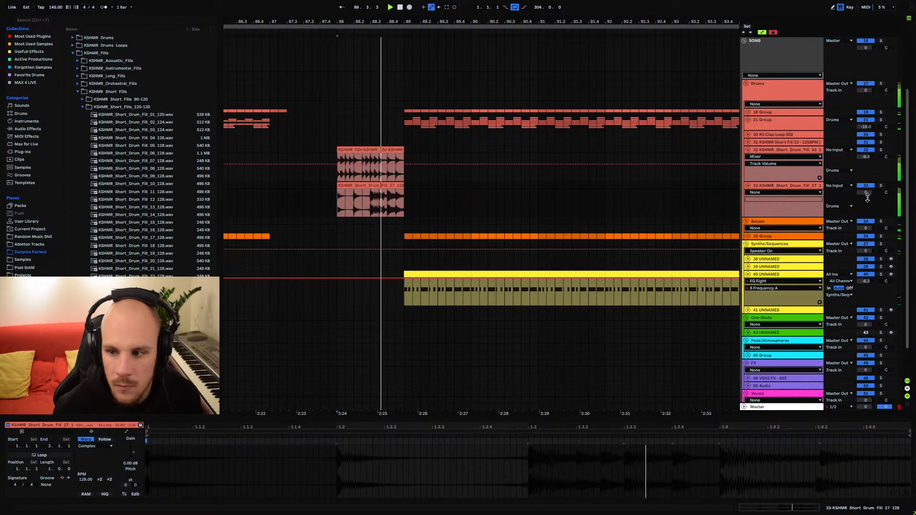
{"action": "left_click_drag", "start_coordinate": [866, 193], "coordinate": [866, 213]}
{"action": "key", "text": "space"}
{"action": "key", "text": "space"}
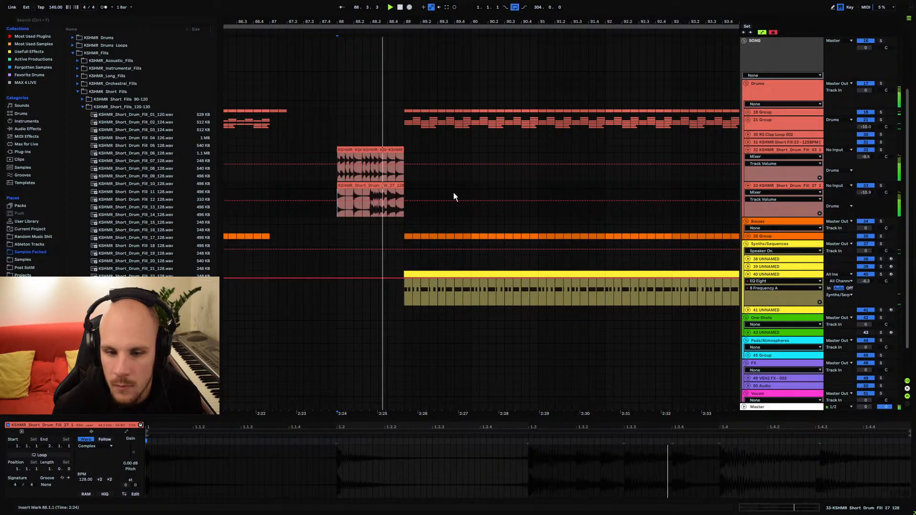
Trim the start of Short Drum Fill 27 to 88.3 and listen to both layers from bar 88
{"action": "left_click_drag", "start_coordinate": [337, 186], "coordinate": [370, 186]}
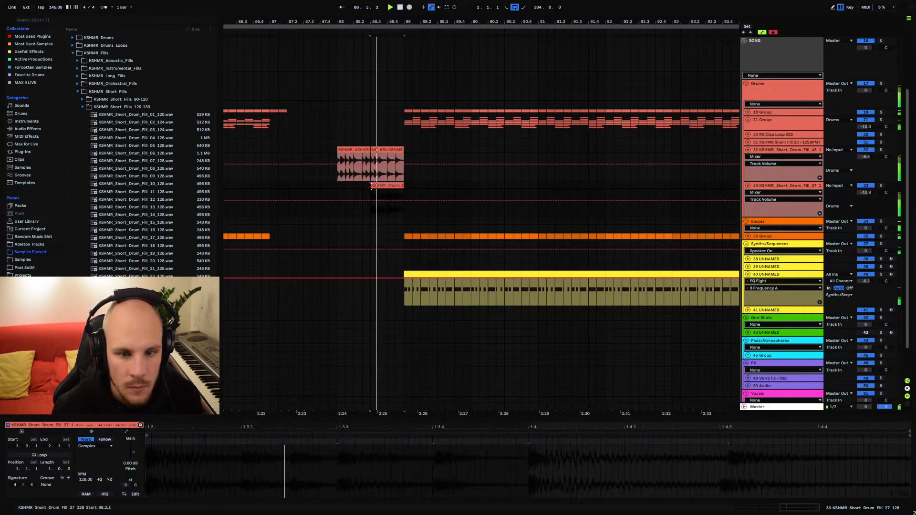
{"action": "left_click", "coordinate": [338, 188]}
{"action": "scroll", "coordinate": [375, 40], "scroll_direction": "up", "scroll_amount": 5}
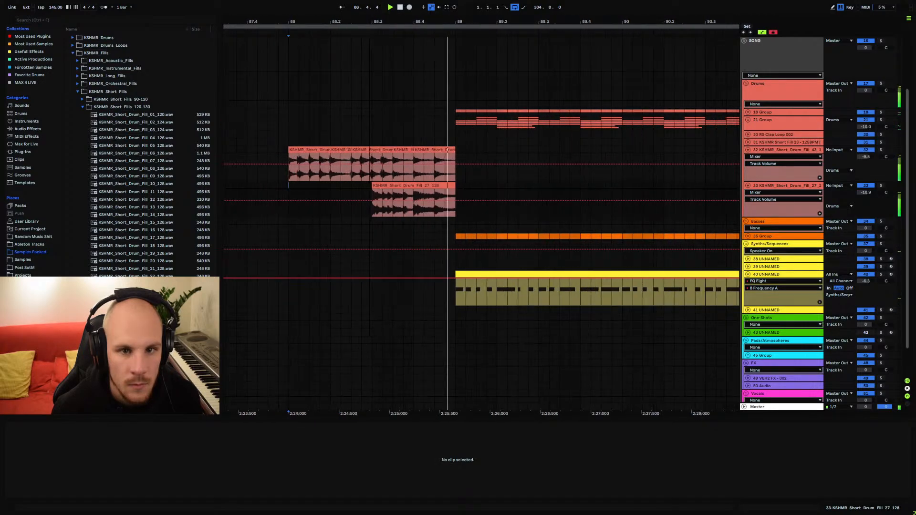
Copy the half-beat of Short Drum Fill 27 at 88.3.3 to 88.3.1 and play the result
{"action": "left_click_drag", "start_coordinate": [418, 214], "coordinate": [438, 190]}
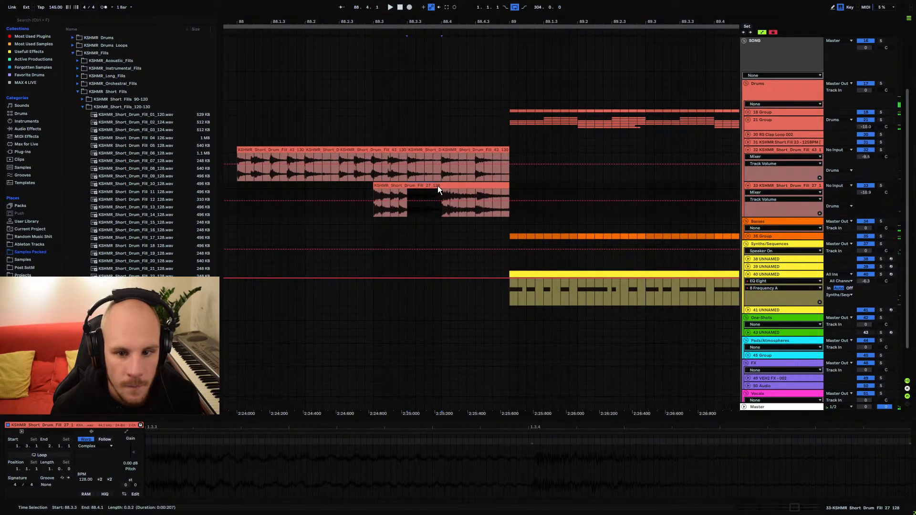
{"action": "key", "text": "ctrl+c"}
{"action": "left_click", "coordinate": [373, 210]}
{"action": "key", "text": "ctrl+v"}
{"action": "key", "text": "space"}
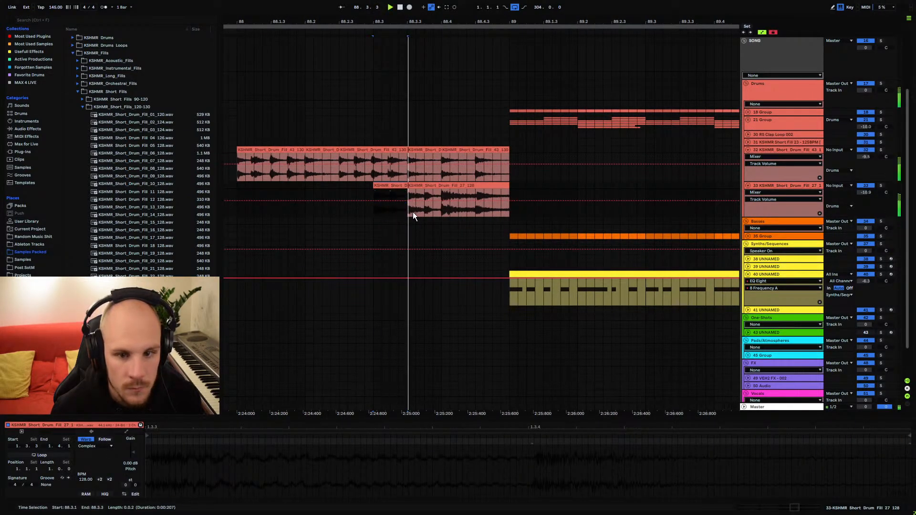
{"action": "key", "text": "space"}
Try copying the half-beat of Short Drum Fill 27 at 88.4.1 to 88.3.3 and play it from 88.3
{"action": "left_click_drag", "start_coordinate": [442, 206], "coordinate": [471, 187]}
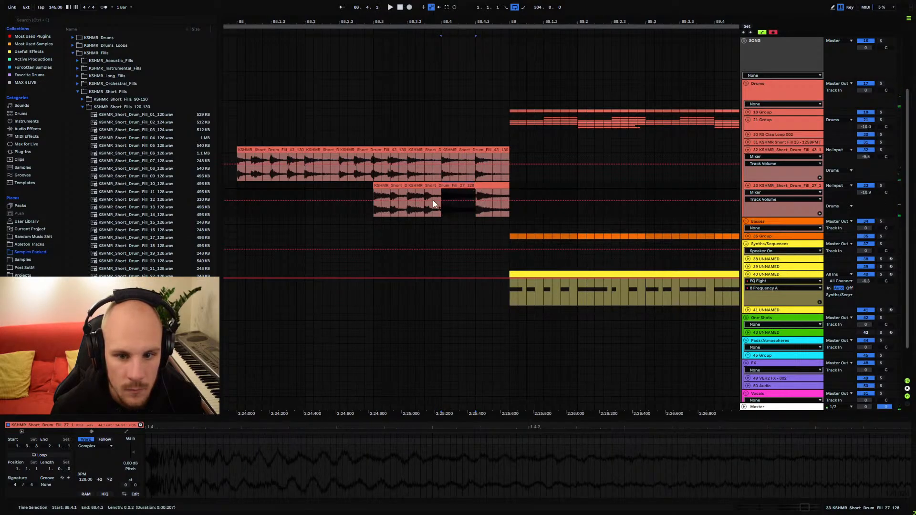
{"action": "key", "text": "ctrl+c"}
{"action": "left_click", "coordinate": [408, 209]}
{"action": "key", "text": "ctrl+v"}
{"action": "key", "text": "space"}
{"action": "left_click", "coordinate": [373, 208]}
{"action": "key", "text": "space"}
{"action": "key", "text": "space"}
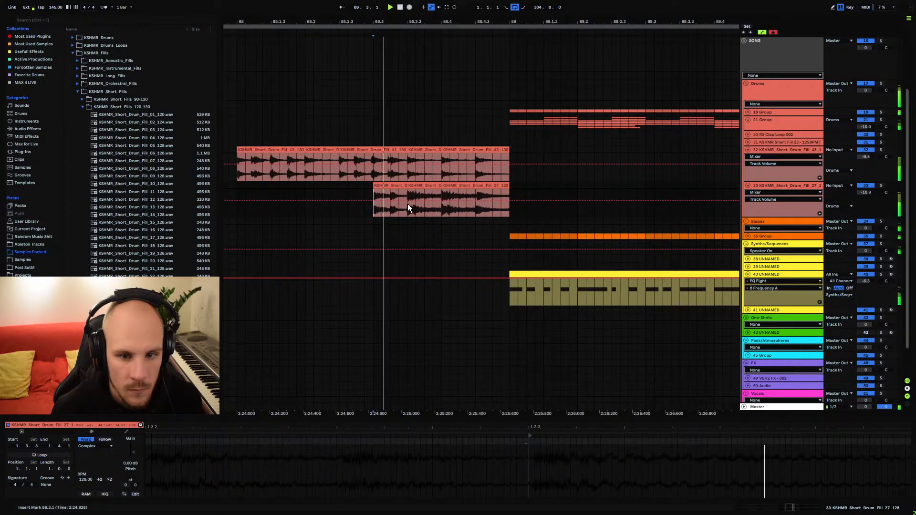
Copy the last half-beat of Short Drum Fill 27 at 88.4.3 to 88.3.3 and play it from 88.3
{"action": "key", "text": "space"}
{"action": "left_click_drag", "start_coordinate": [476, 194], "coordinate": [507, 185]}
{"action": "key", "text": "ctrl+c"}
{"action": "left_click", "coordinate": [406, 208]}
{"action": "key", "text": "ctrl+v"}
{"action": "key", "text": "space"}
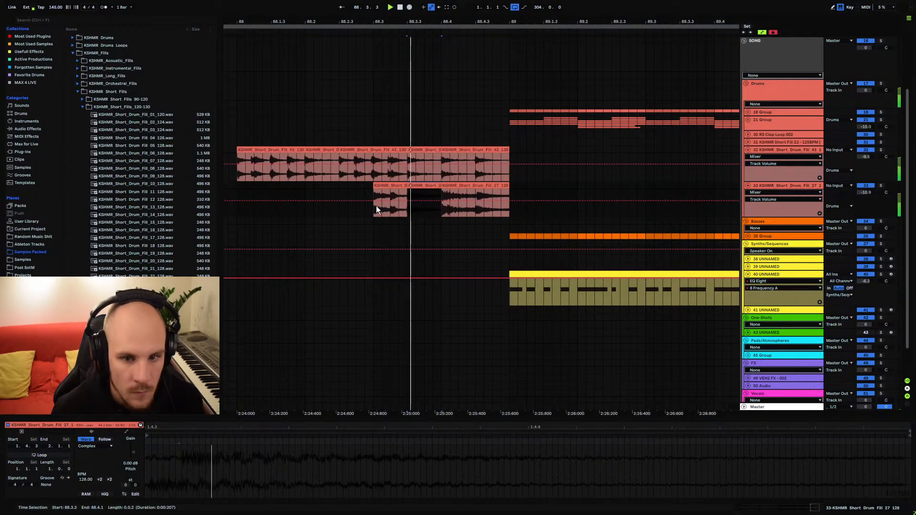
{"action": "left_click", "coordinate": [373, 209]}
{"action": "key", "text": "space"}
{"action": "key", "text": "space"}
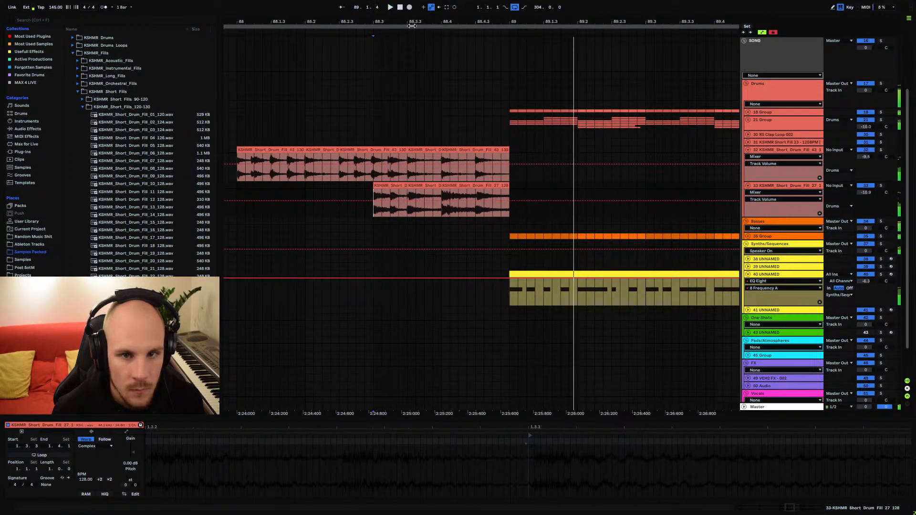
Play the layered drum fill in context from bar 87
{"action": "left_click_drag", "start_coordinate": [411, 26], "coordinate": [397, 70]}
{"action": "left_click", "coordinate": [325, 187]}
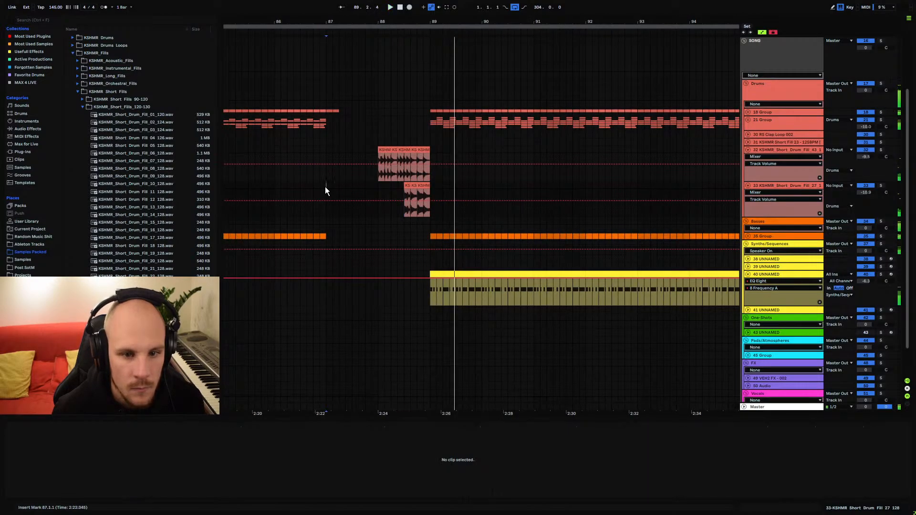
{"action": "key", "text": "space"}
{"action": "key", "text": "space"}
{"action": "scroll", "coordinate": [326, 187], "scroll_direction": "down", "scroll_amount": 2}
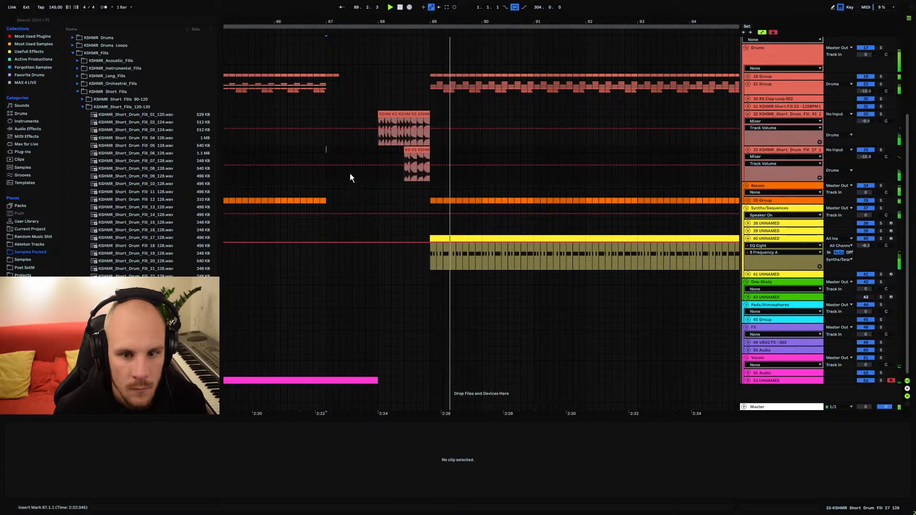
Delete the Short Drum Fill 27 half-beat at 88.3.1 and play the shortened fill from 88.3.3 and from bar 87
{"action": "left_click", "coordinate": [407, 150]}
{"action": "key", "text": "Delete"}
{"action": "left_click", "coordinate": [408, 151]}
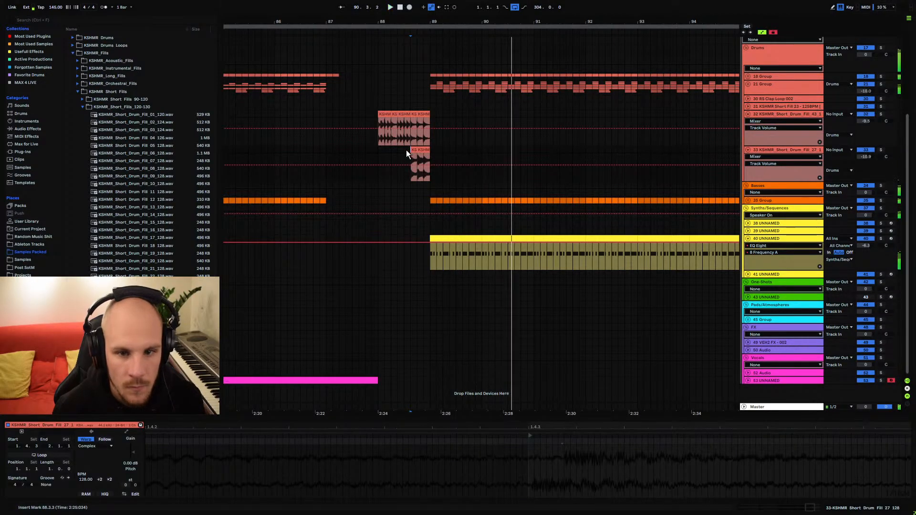
{"action": "key", "text": "space"}
{"action": "key", "text": "space"}
{"action": "left_click", "coordinate": [327, 150]}
{"action": "key", "text": "space"}
{"action": "key", "text": "space"}
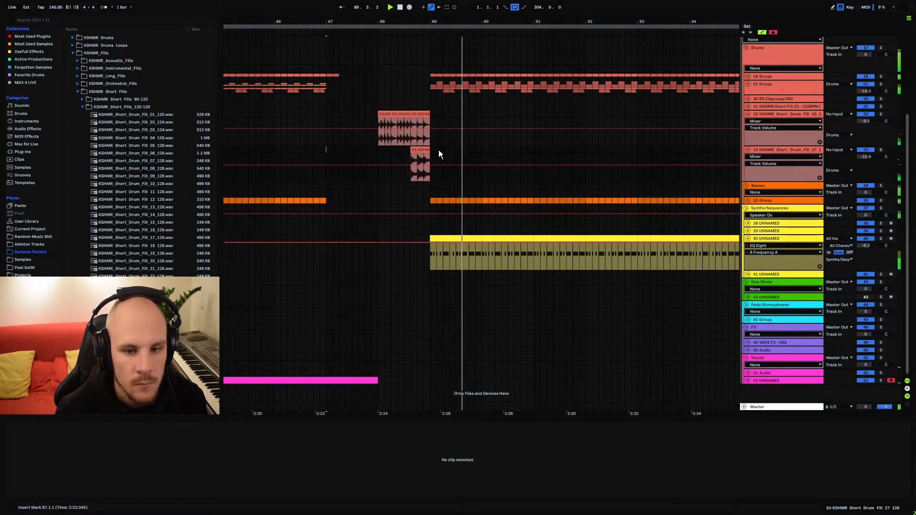
Fold the Short Drum Fill 43 and Short Drum Fill 27 tracks and stop playback
{"action": "left_click", "coordinate": [748, 114]}
{"action": "left_click", "coordinate": [748, 119]}
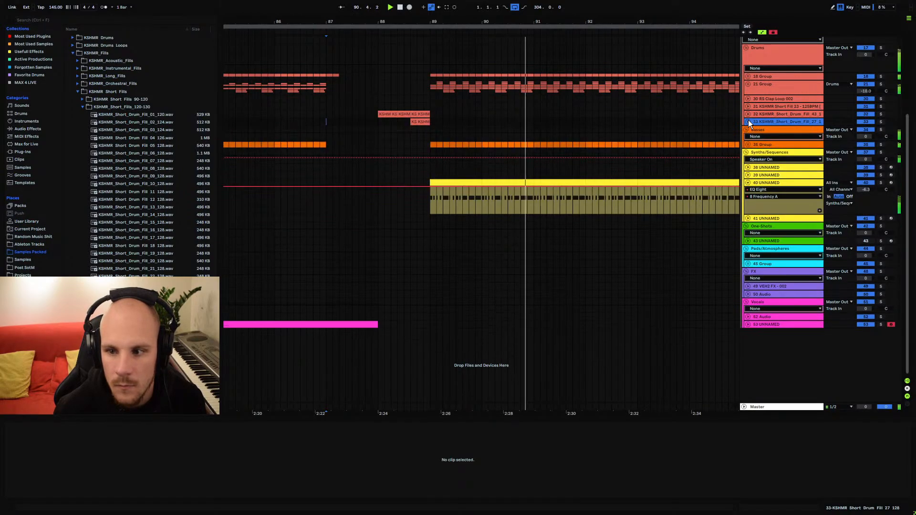
{"action": "key", "text": "space"}
Find PC2_Riser_FX_17 among the forgotten samples and place it on the empty FX audio track at 88.3
{"action": "left_click", "coordinate": [760, 294]}
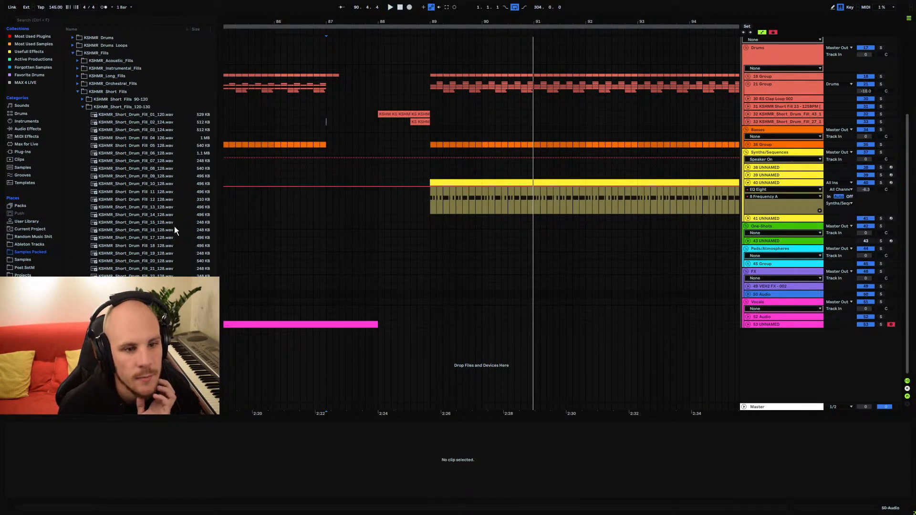
{"action": "left_click", "coordinate": [36, 68]}
{"action": "left_click", "coordinate": [99, 261]}
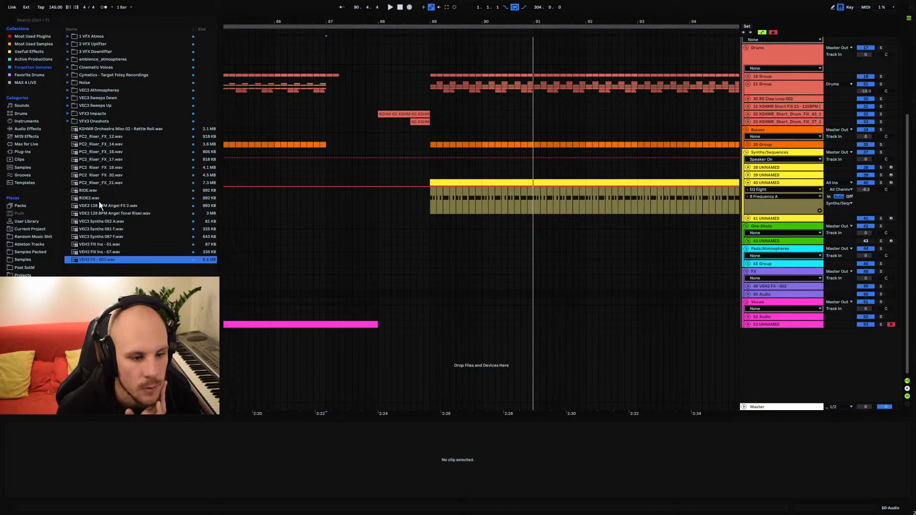
{"action": "left_click", "coordinate": [92, 122]}
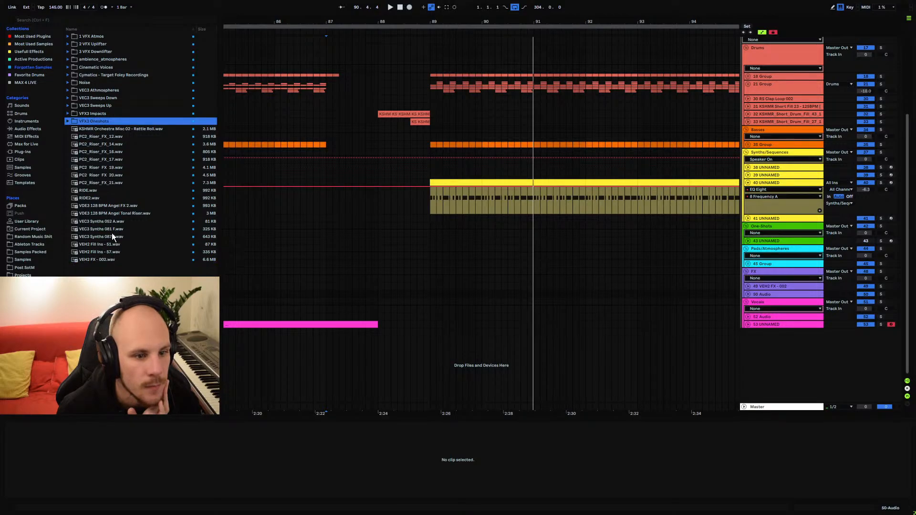
{"action": "left_click_drag", "start_coordinate": [114, 159], "coordinate": [403, 296]}
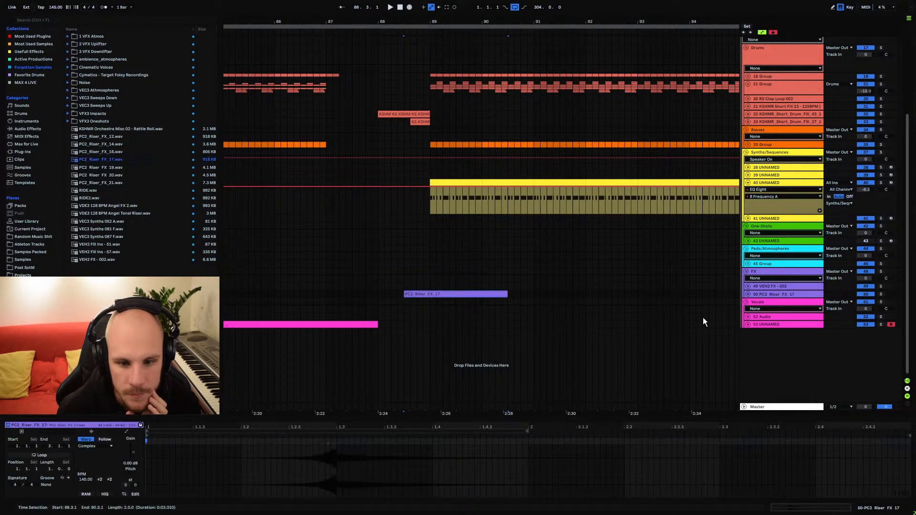
Split the PC2_Riser_FX_17 clip at bar 89 and delete the part after it
{"action": "left_click", "coordinate": [749, 294]}
{"action": "left_click", "coordinate": [428, 307]}
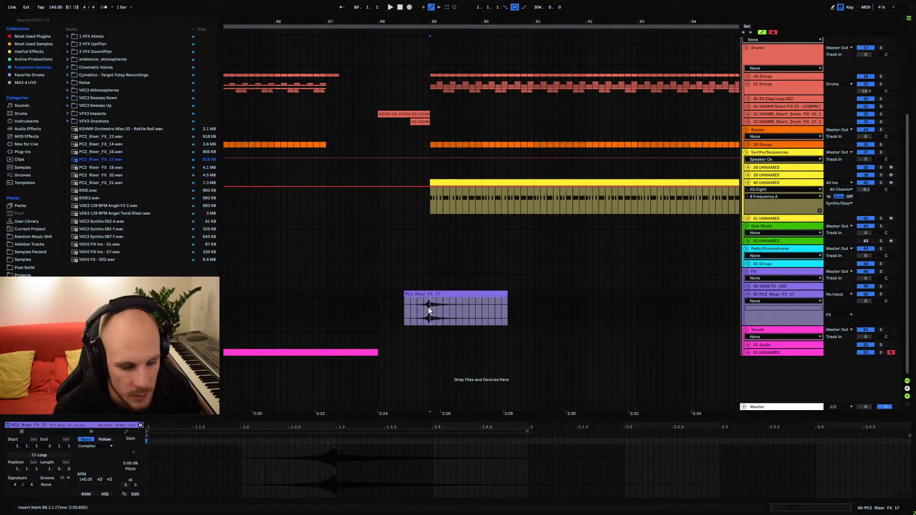
{"action": "key", "text": "ctrl+e"}
{"action": "left_click", "coordinate": [446, 294]}
{"action": "key", "text": "Delete"}
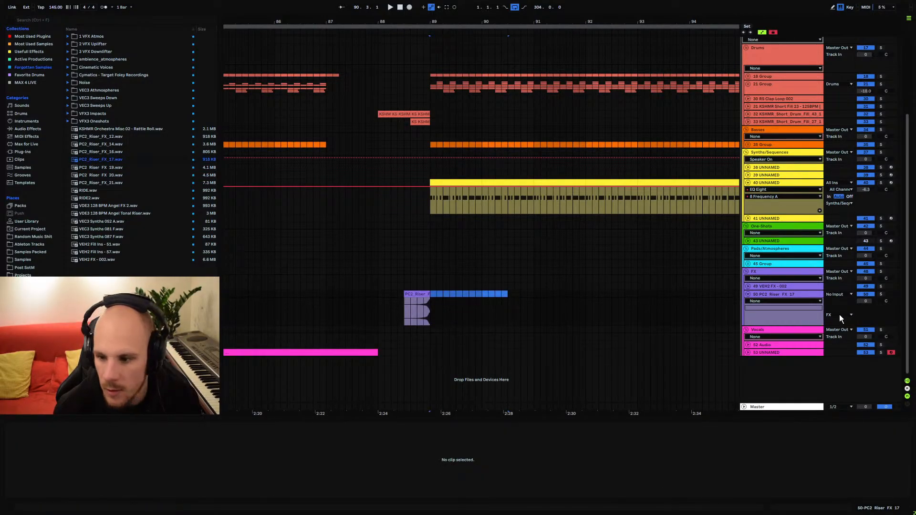
Set the riser track's volume to -11.1 dB, listen from just before the riser and fold the track
{"action": "left_click", "coordinate": [865, 301]}
{"action": "mouse_move", "coordinate": [866, 301]}
{"action": "left_mouse_down"}
{"action": "mouse_move", "coordinate": [865, 324]}
{"action": "mouse_move", "coordinate": [866, 299]}
{"action": "left_mouse_up"}
{"action": "key", "text": "space"}
{"action": "left_click", "coordinate": [397, 310]}
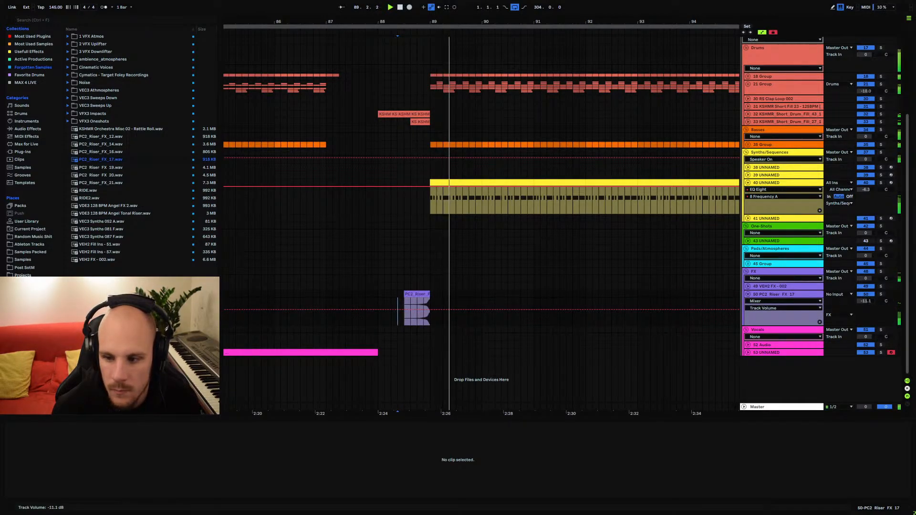
{"action": "key", "text": "space"}
{"action": "key", "text": "space"}
{"action": "left_click", "coordinate": [747, 294]}
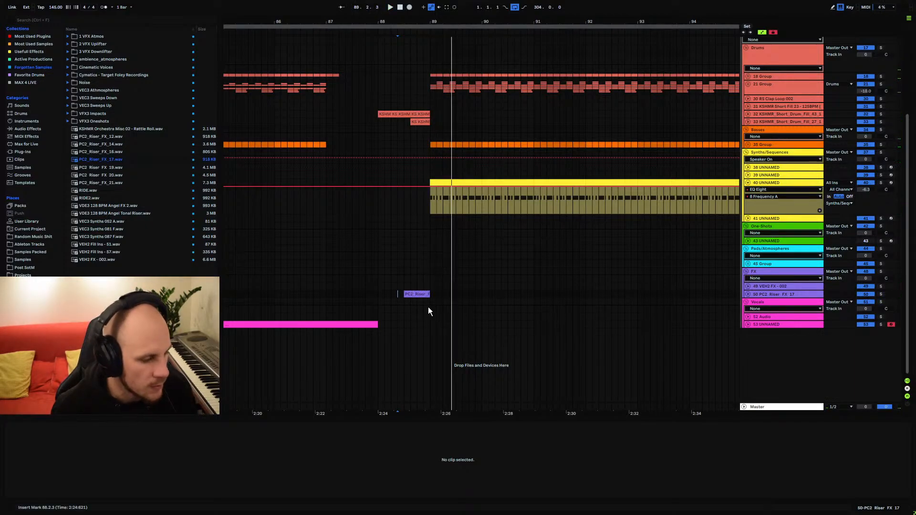
Unfold and solo vocal track 53 and play it from 78.2
{"action": "left_click", "coordinate": [343, 300]}
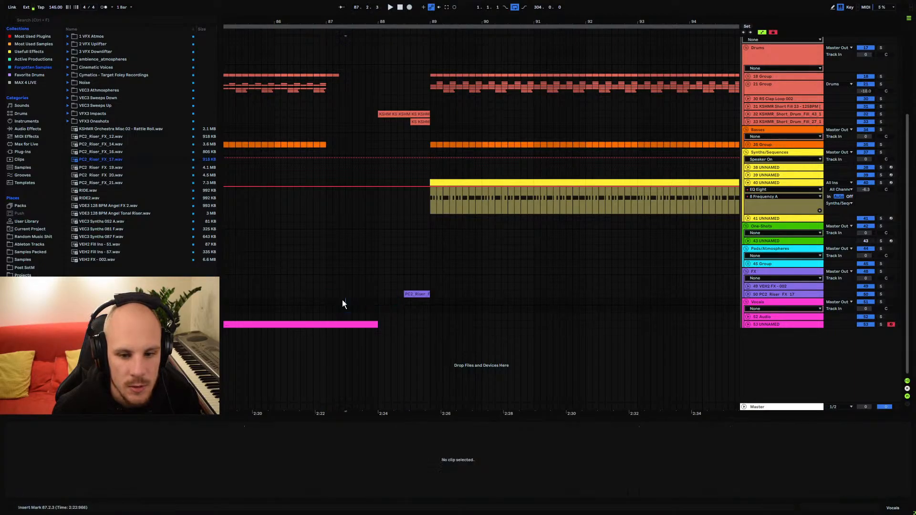
{"action": "left_click_drag", "start_coordinate": [351, 23], "coordinate": [521, 7]}
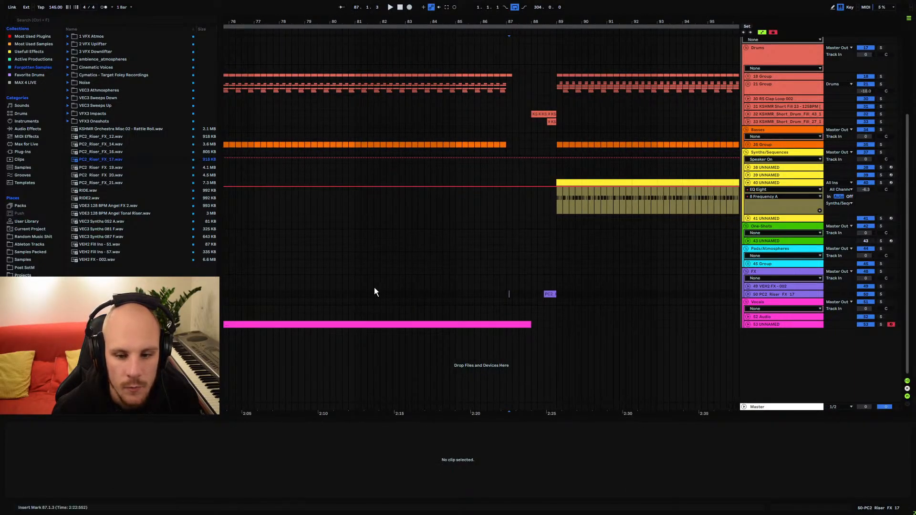
{"action": "left_click", "coordinate": [748, 325]}
{"action": "left_click", "coordinate": [810, 324]}
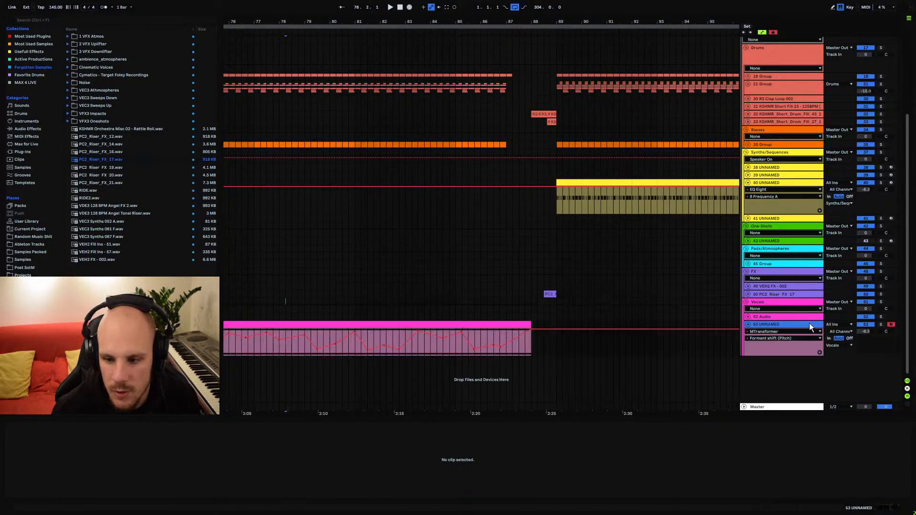
{"action": "left_click", "coordinate": [879, 325]}
{"action": "key", "text": "space"}
Add OTT to vocal track 53 with 9.30 dB output, 234 % time and 53 % amount
{"action": "right_click", "coordinate": [335, 465]}
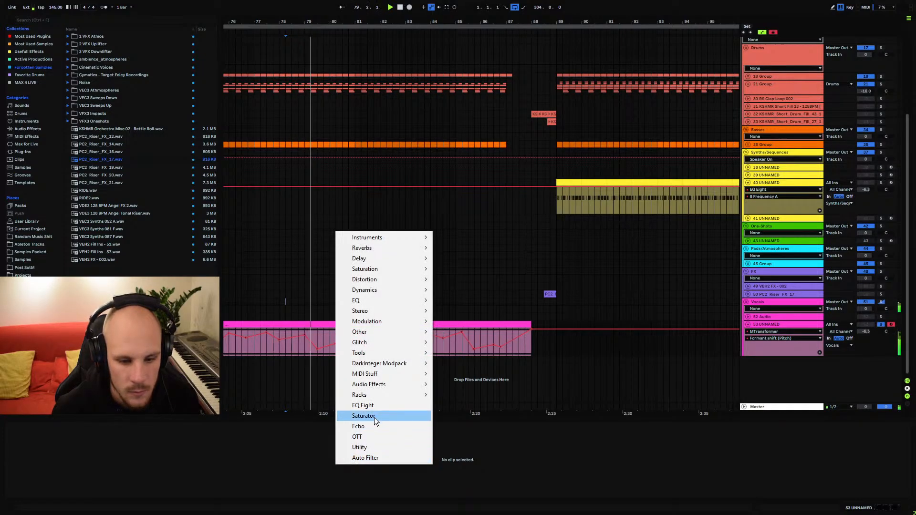
{"action": "left_click", "coordinate": [370, 436]}
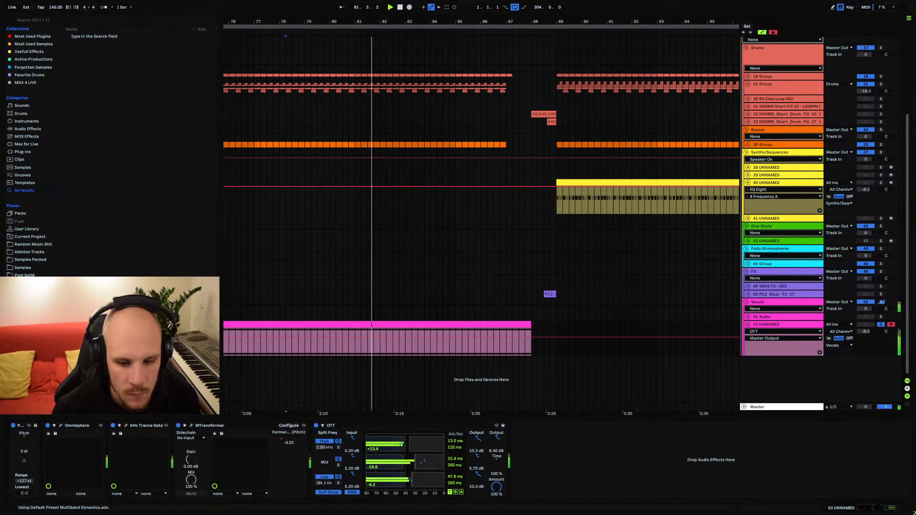
{"action": "left_click_drag", "start_coordinate": [497, 438], "coordinate": [497, 446]}
{"action": "left_click_drag", "start_coordinate": [496, 487], "coordinate": [497, 511]}
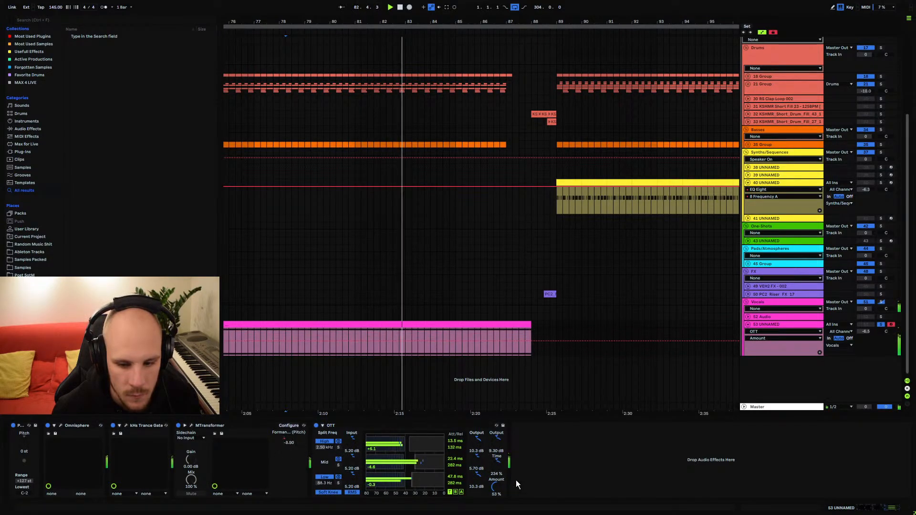
Add EQ Eight after OTT and cut the vocal's low end with band 1 at 77.4 Hz
{"action": "right_click", "coordinate": [542, 465]}
{"action": "left_click", "coordinate": [560, 408]}
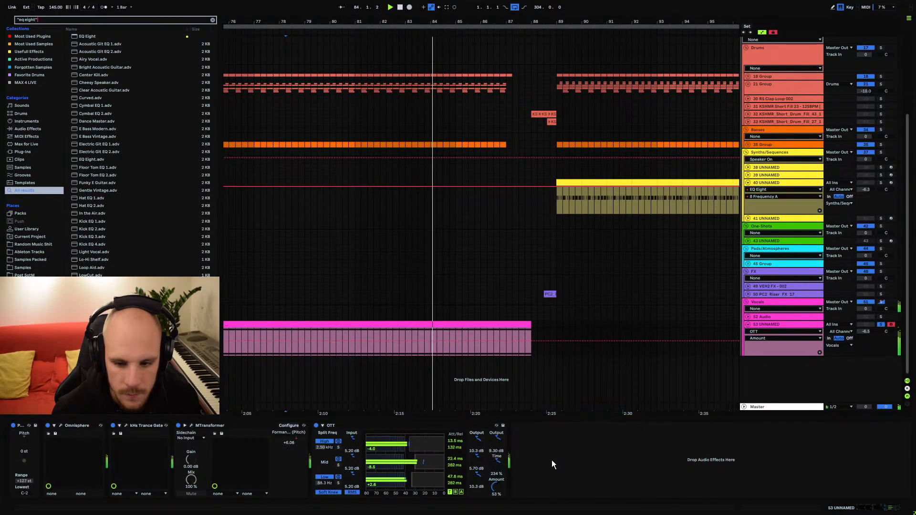
{"action": "left_click", "coordinate": [539, 494]}
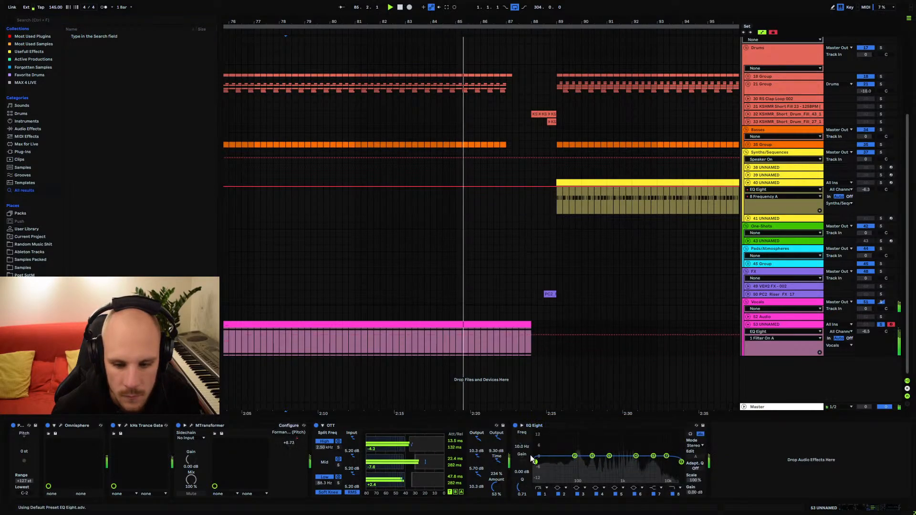
{"action": "left_click_drag", "start_coordinate": [533, 459], "coordinate": [575, 471]}
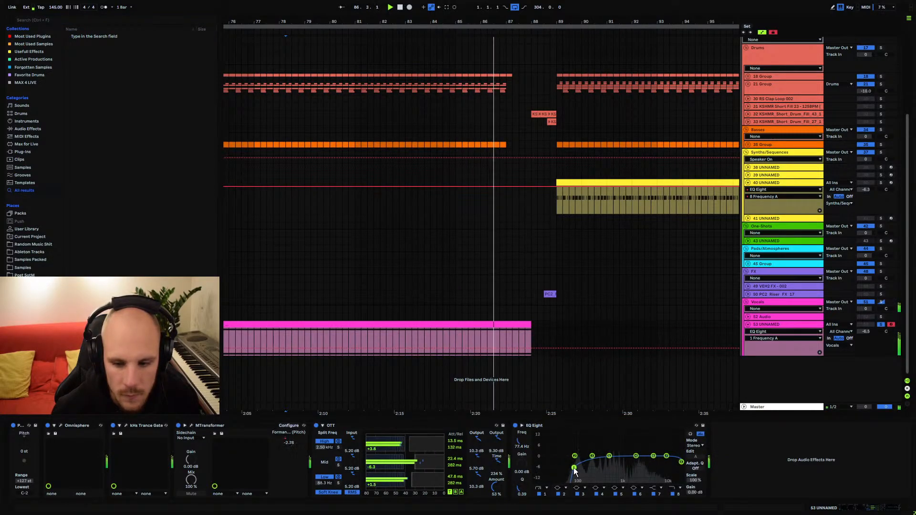
Add dblue Glitch after EQ Eight and shorten its pattern to four equal blocks
{"action": "right_click", "coordinate": [744, 459]}
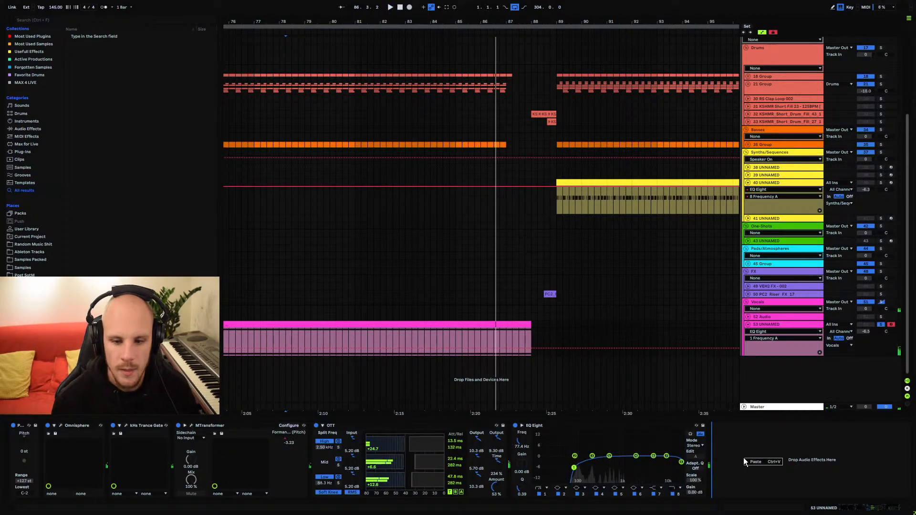
{"action": "right_click", "coordinate": [743, 457]}
{"action": "mouse_move", "coordinate": [788, 325]}
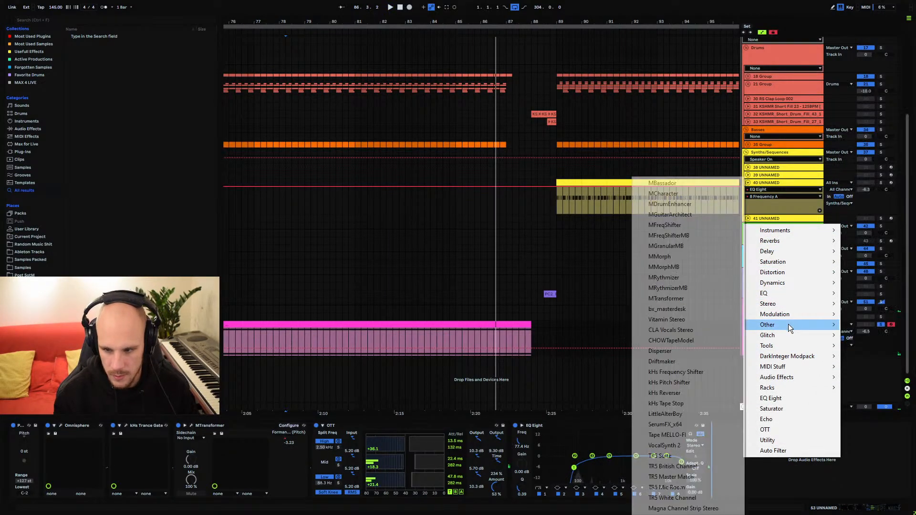
{"action": "left_click", "coordinate": [694, 335]}
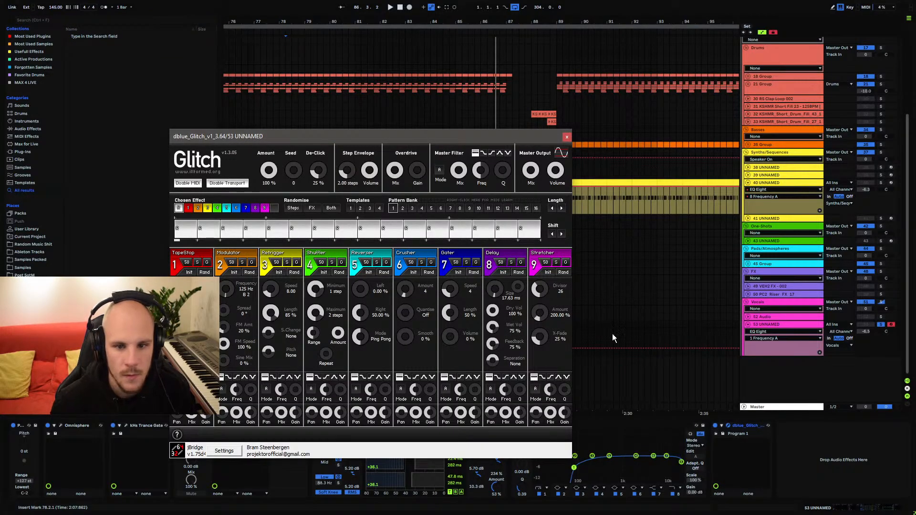
{"action": "left_click_drag", "start_coordinate": [553, 208], "coordinate": [525, 208]}
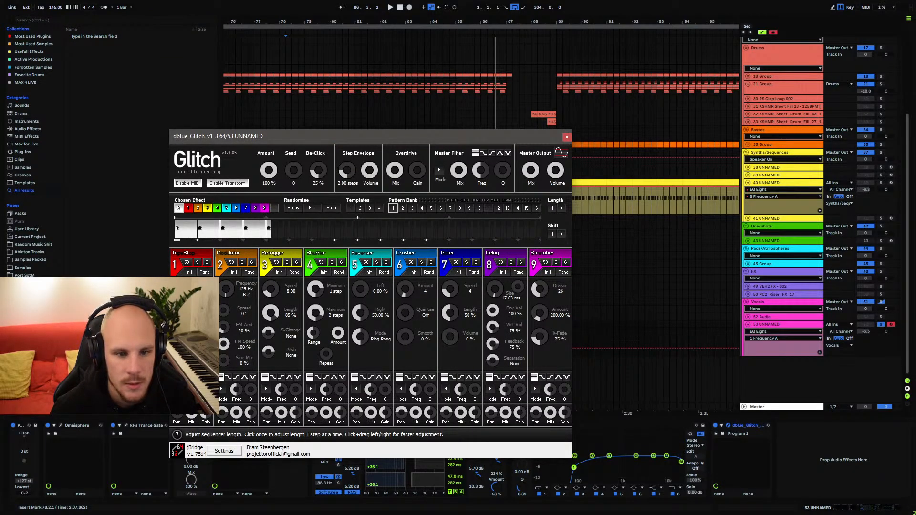
{"action": "left_click", "coordinate": [552, 208]}
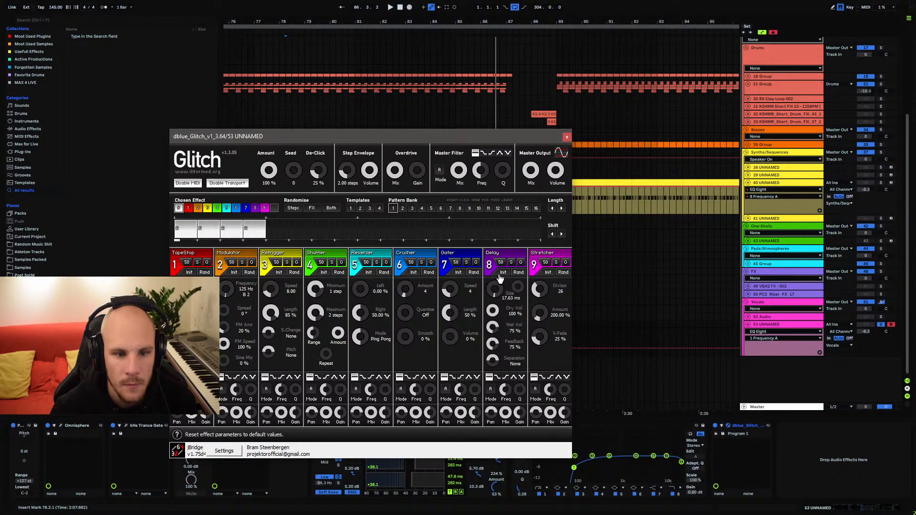
Split the Glitch pattern into shorter blank steps, play the vocal and adjust the master output mix
{"action": "left_click", "coordinate": [194, 233]}
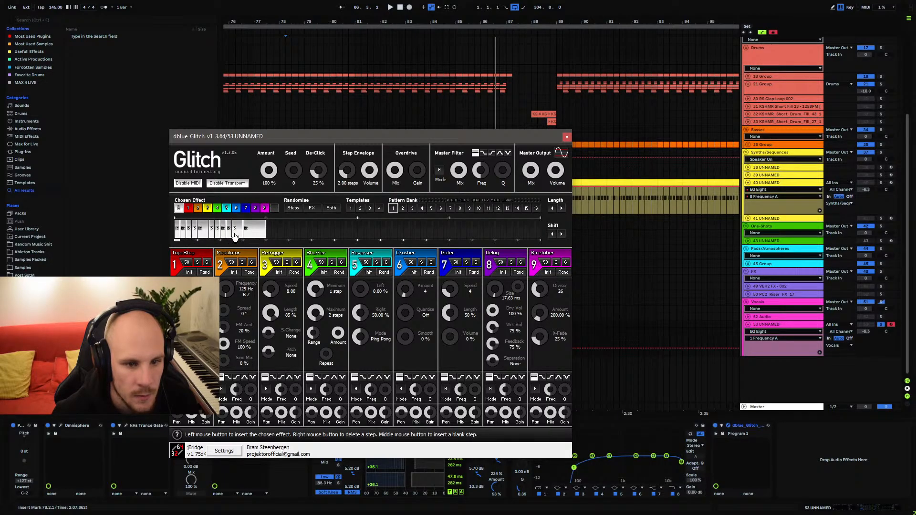
{"action": "key", "text": "space"}
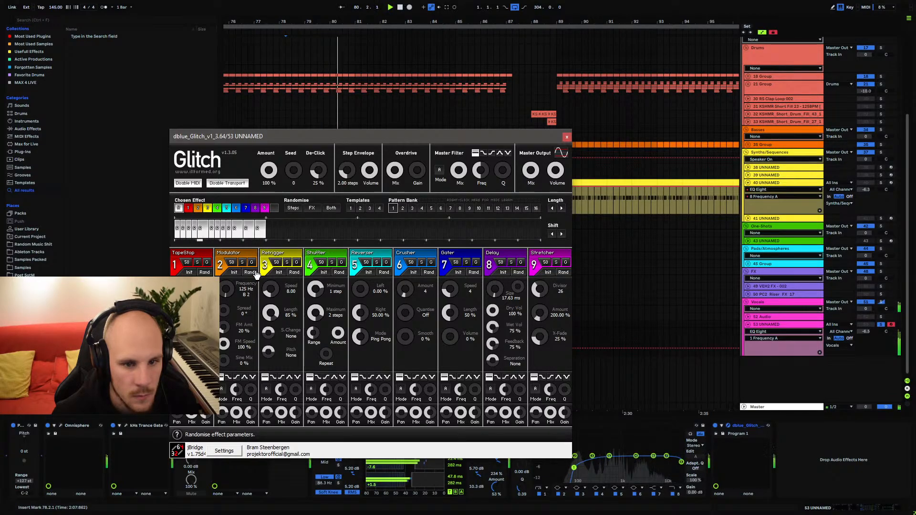
{"action": "left_click", "coordinate": [539, 176]}
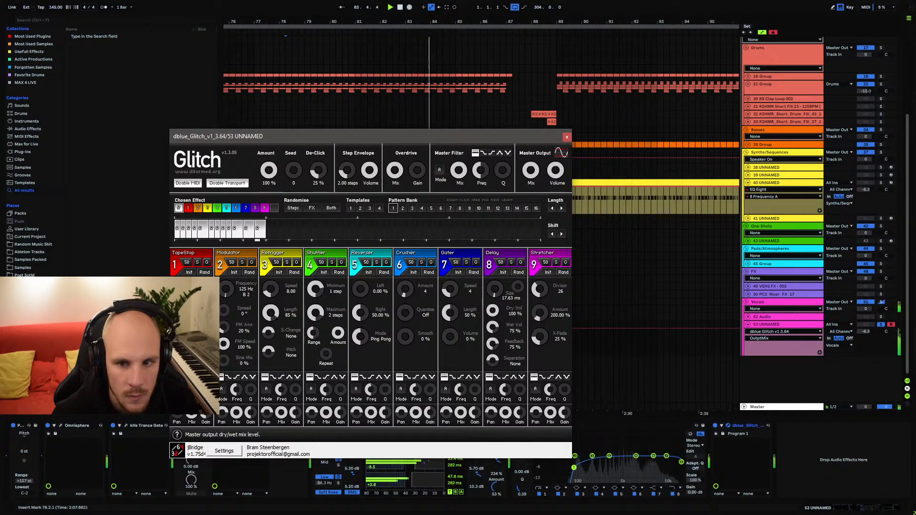
{"action": "left_click", "coordinate": [567, 137]}
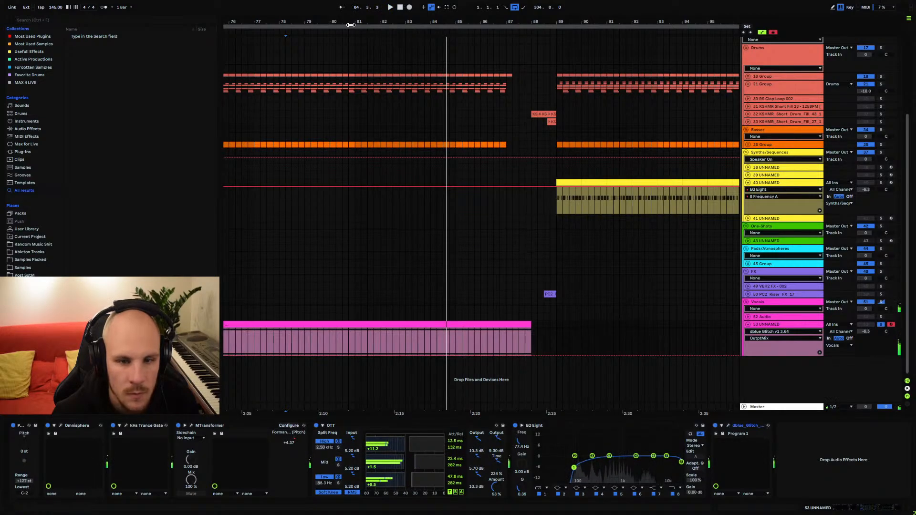
Merge some of the Glitch pattern's blank steps into longer ones, play the vocal and randomise the step effects
{"action": "left_click_drag", "start_coordinate": [350, 24], "coordinate": [472, 21]}
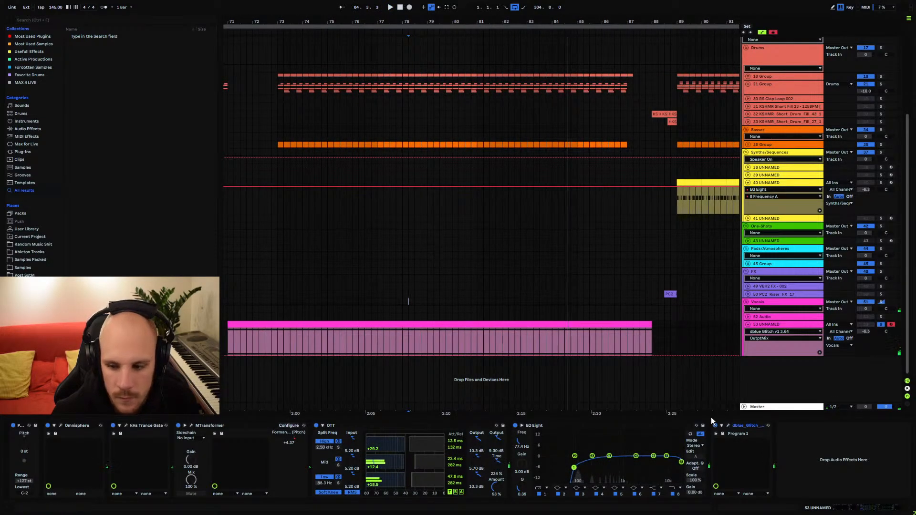
{"action": "left_click", "coordinate": [728, 426]}
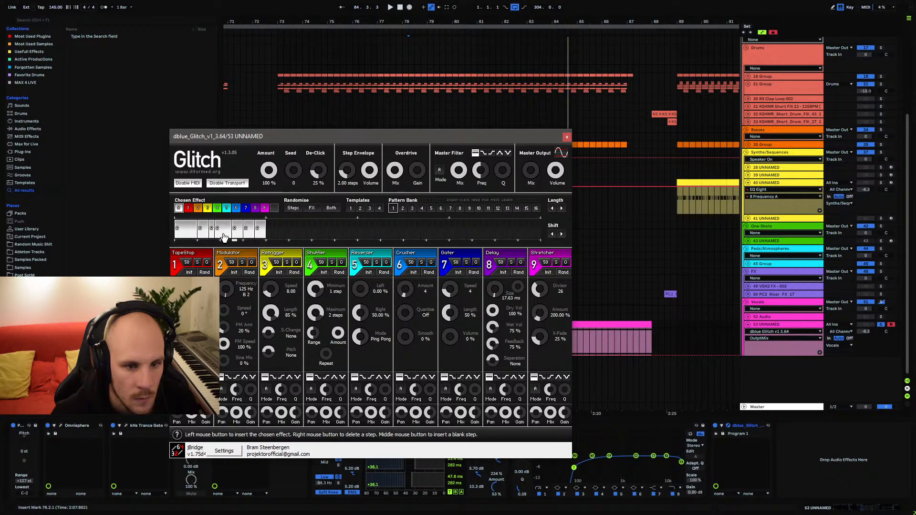
{"action": "key", "text": "space"}
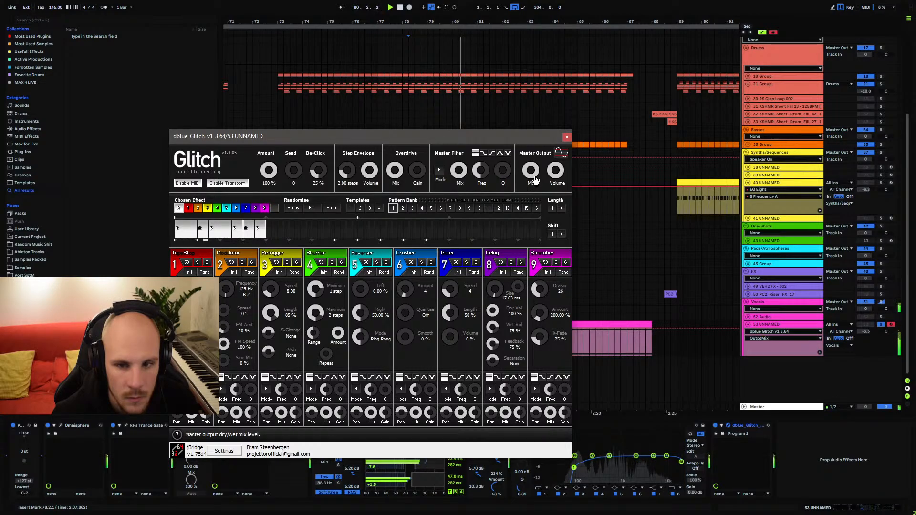
{"action": "left_click", "coordinate": [312, 208]}
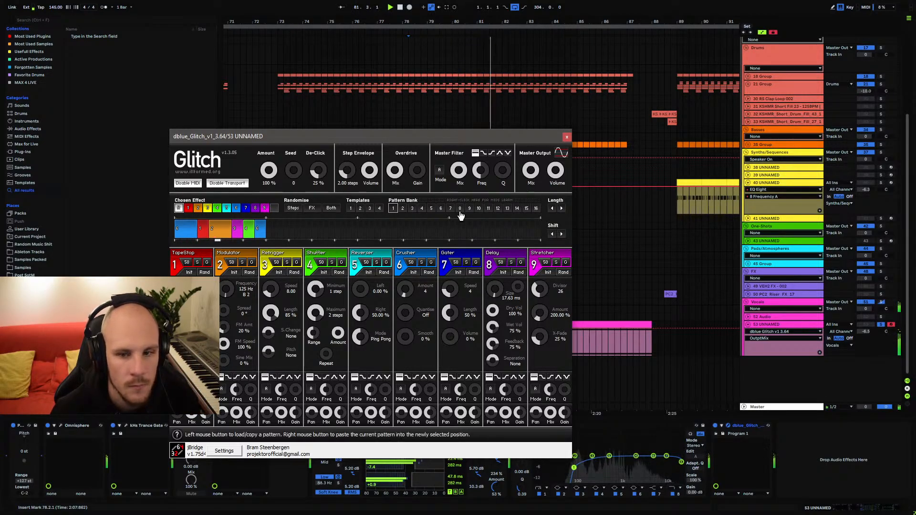
Randomise the Glitch pattern's steps and assign Retrigger to the block right after the wide blue Crusher block
{"action": "left_click", "coordinate": [312, 209]}
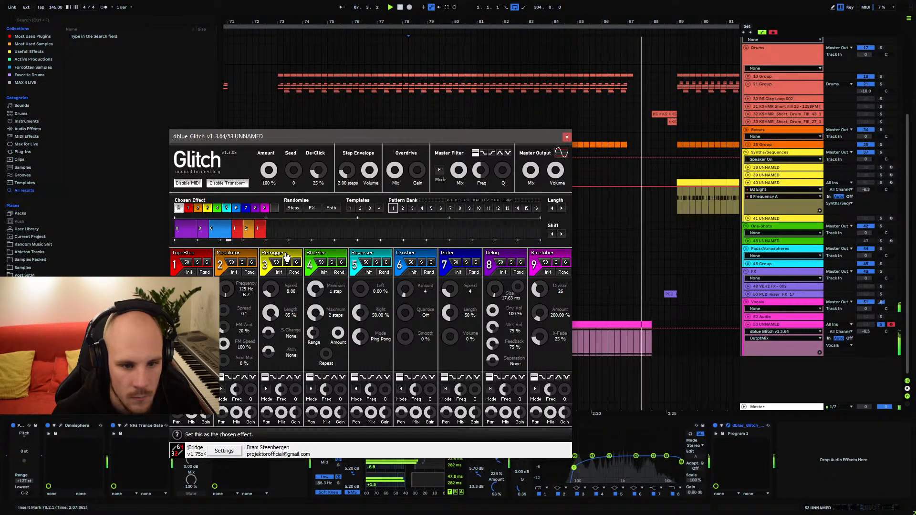
{"action": "left_click", "coordinate": [265, 265]}
{"action": "left_click", "coordinate": [234, 232]}
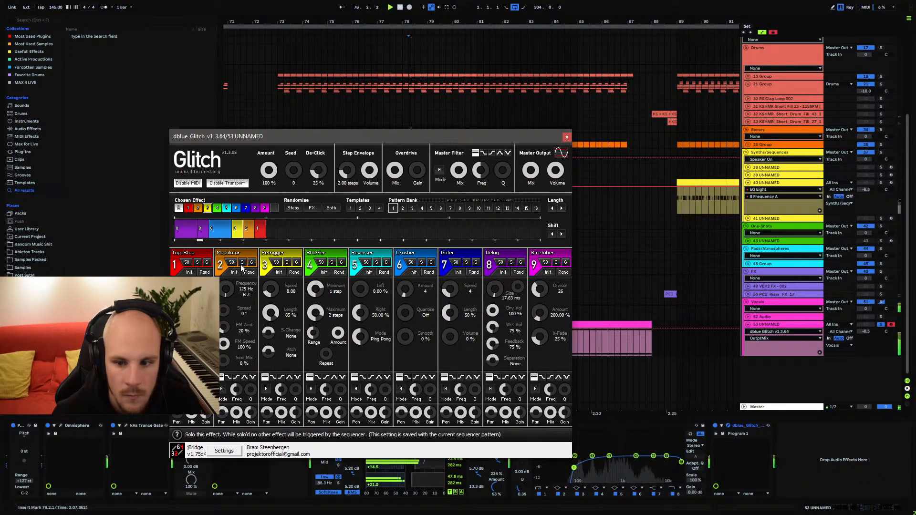
Audition Shuffler, Stretcher and Retrigger on the Glitch pattern's second block, and settle on Modulator for it
{"action": "left_click", "coordinate": [310, 265]}
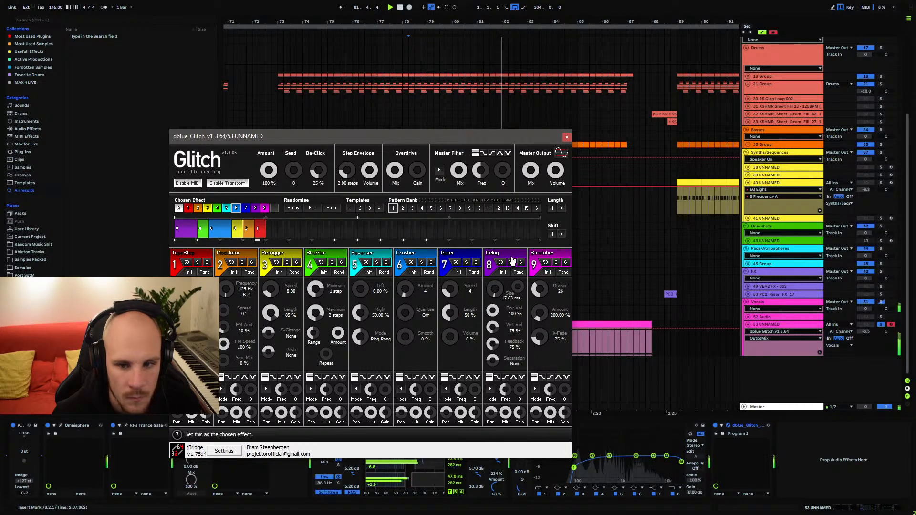
{"action": "left_click", "coordinate": [203, 230]}
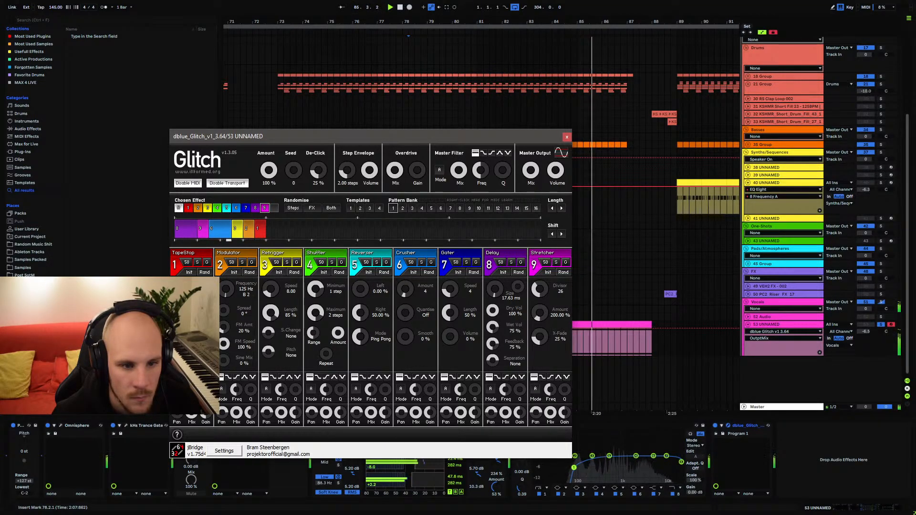
{"action": "left_click", "coordinate": [279, 258]}
{"action": "left_click", "coordinate": [201, 229]}
{"action": "left_click", "coordinate": [227, 255]}
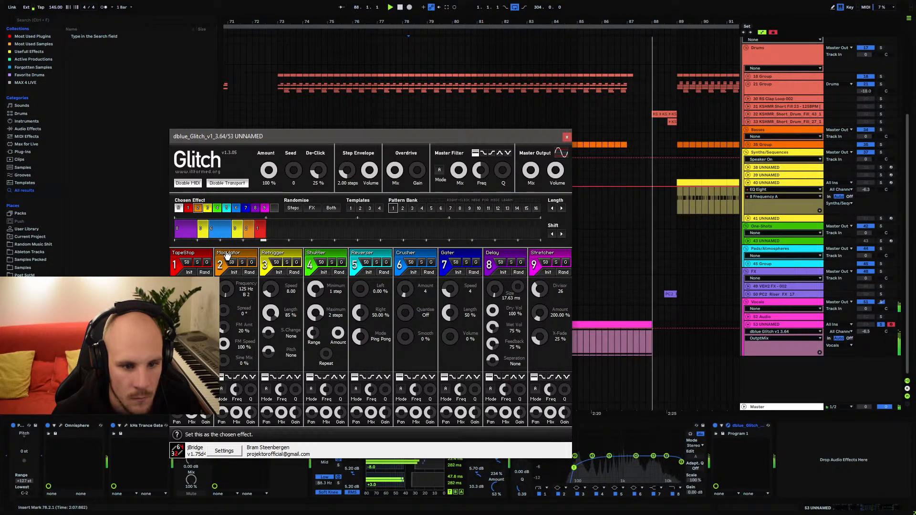
{"action": "left_click", "coordinate": [200, 229]}
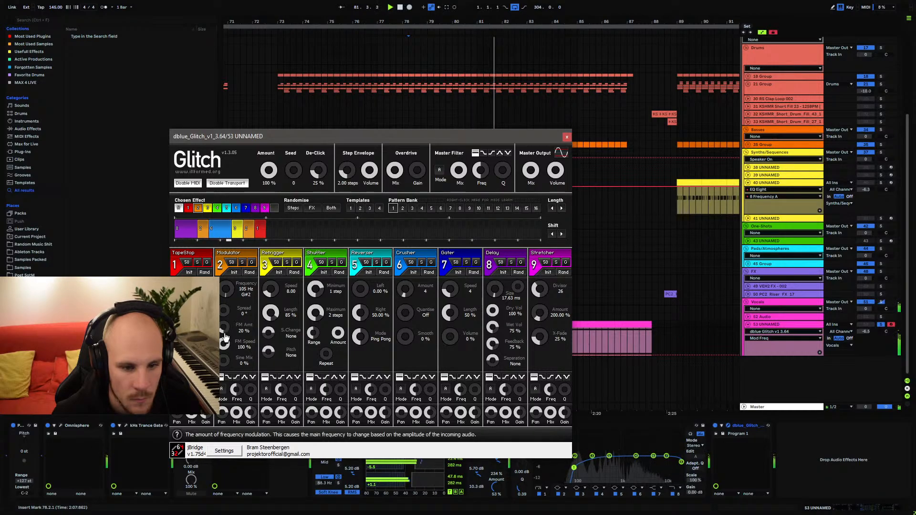
Set Glitch's Modulator spread to 42° and FM amount to 34 %, lower the master output mix to 0 %, and close the plug-in window
{"action": "left_click_drag", "start_coordinate": [223, 311], "coordinate": [223, 307]}
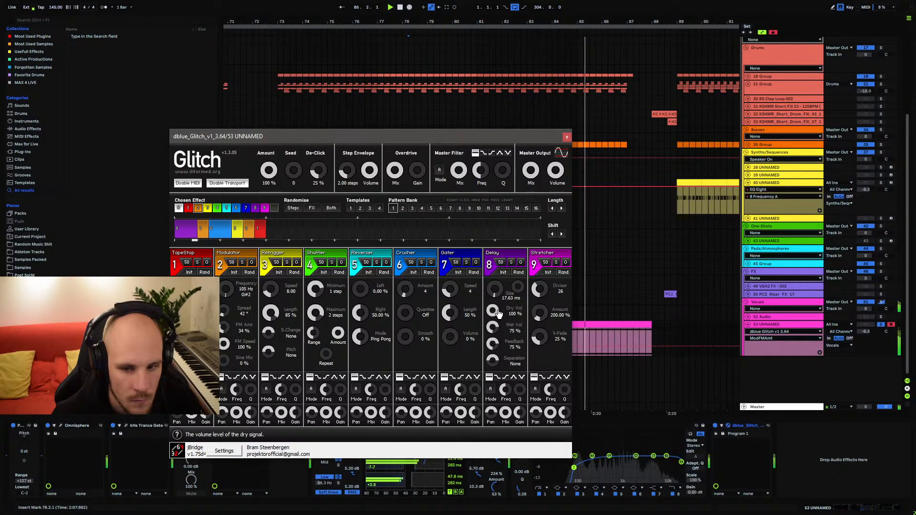
{"action": "left_click_drag", "start_coordinate": [532, 171], "coordinate": [532, 220]}
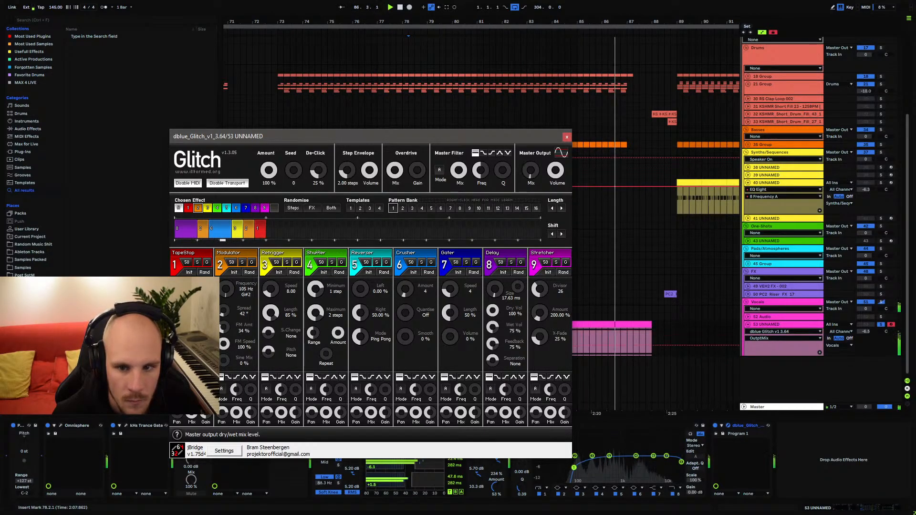
{"action": "left_click", "coordinate": [567, 138]}
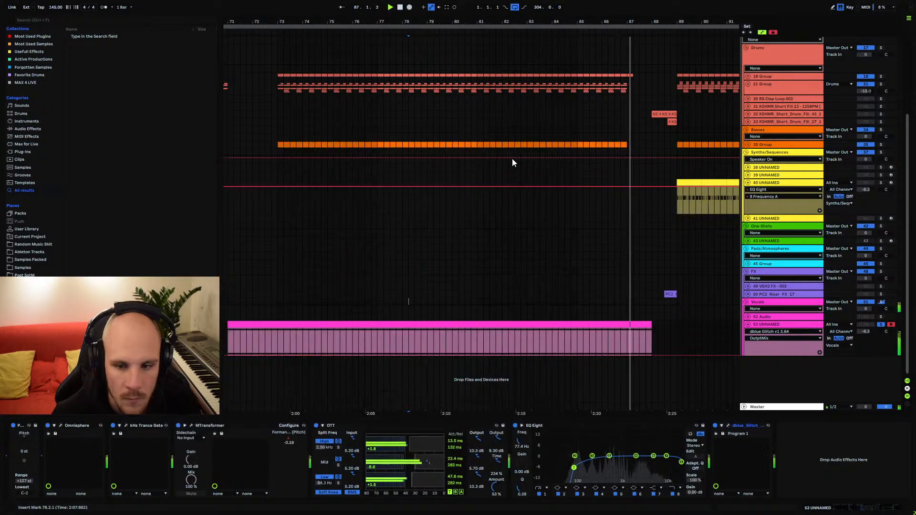
Automate Glitch's output mix to jump from 0 % to 100 % at bar 87 and play the transition
{"action": "key", "text": "space"}
{"action": "left_click", "coordinate": [627, 355]}
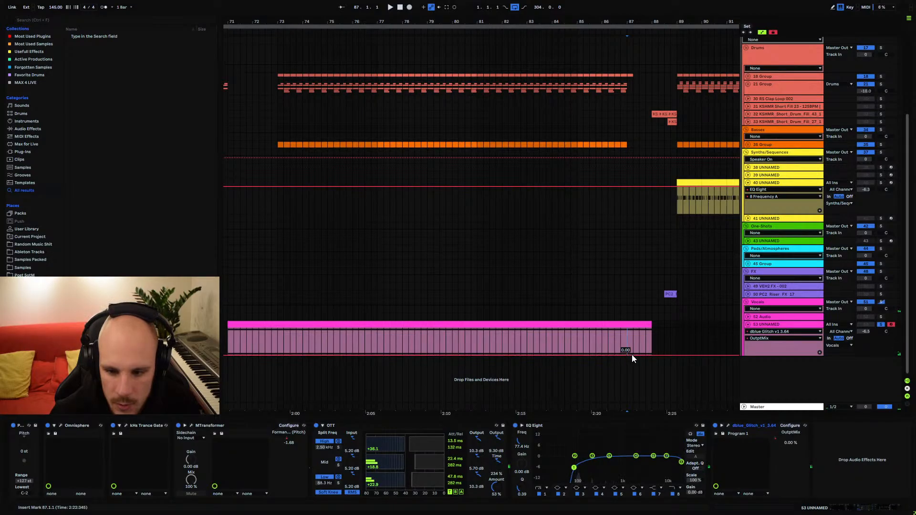
{"action": "left_click_drag", "start_coordinate": [626, 356], "coordinate": [627, 328]}
{"action": "key", "text": "space"}
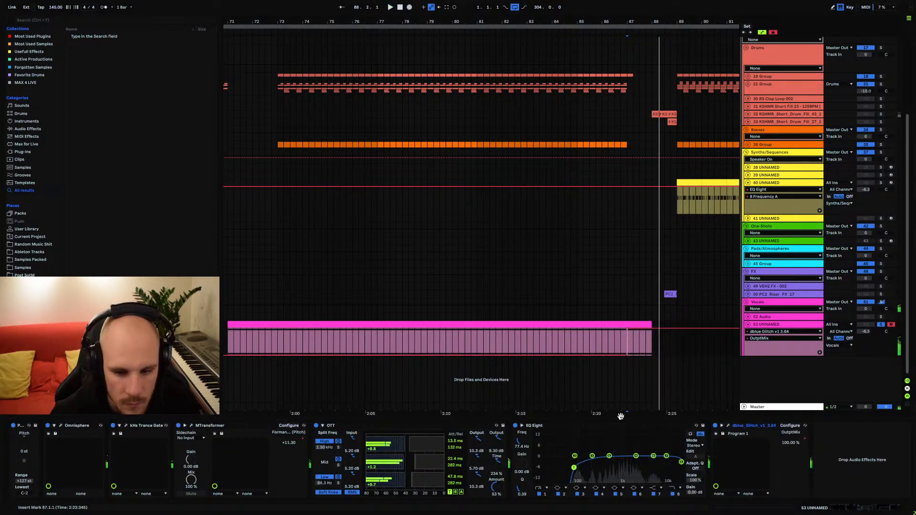
Move dblue Glitch in front of EQ Eight in the vocal's device chain and play the vocal from its start at bar 71
{"action": "left_click_drag", "start_coordinate": [742, 426], "coordinate": [558, 462]}
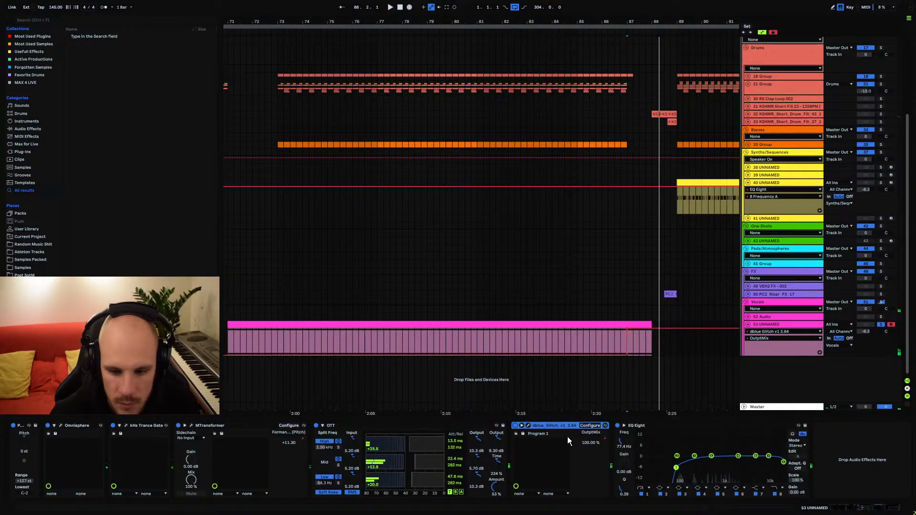
{"action": "left_click", "coordinate": [239, 341]}
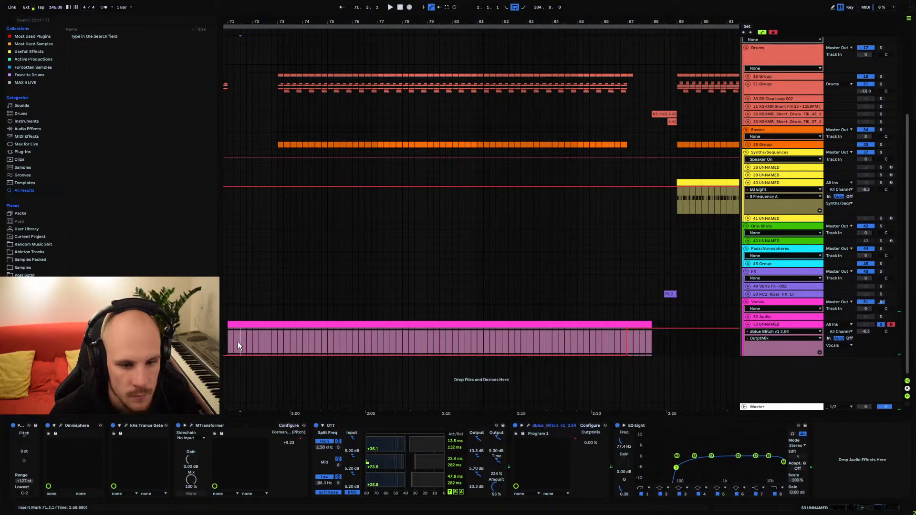
{"action": "key", "text": "space"}
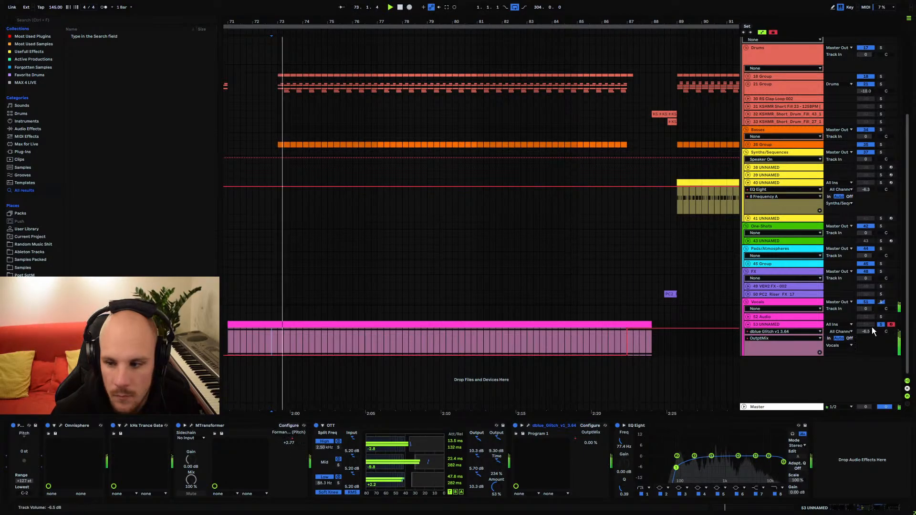
{"action": "left_click", "coordinate": [231, 340]}
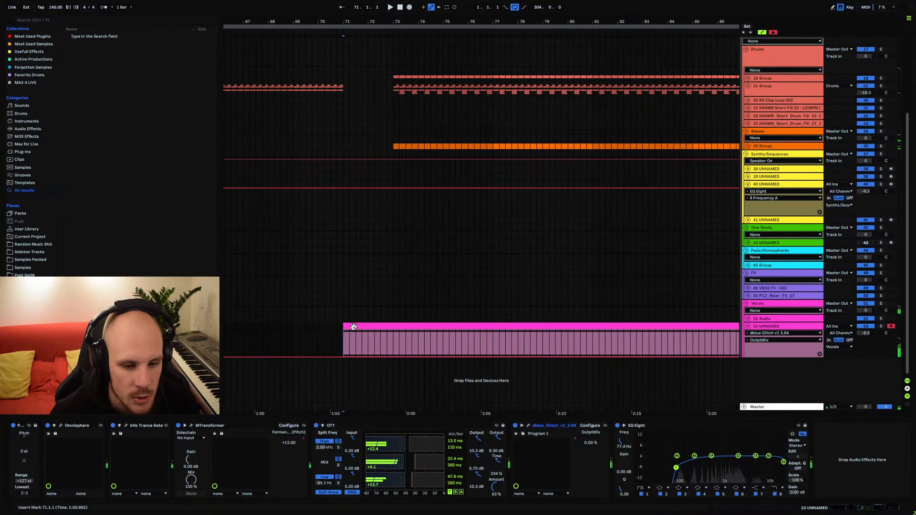
Automate EQ Eight's band 1 frequency on the vocal to sweep down from bar 71 to 77.4 Hz at bar 73
{"action": "left_click", "coordinate": [677, 455]}
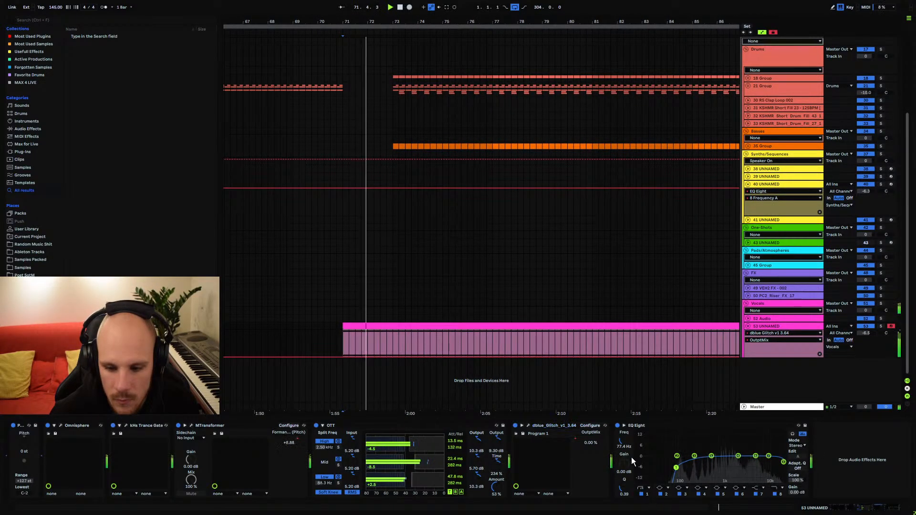
{"action": "left_click", "coordinate": [392, 351]}
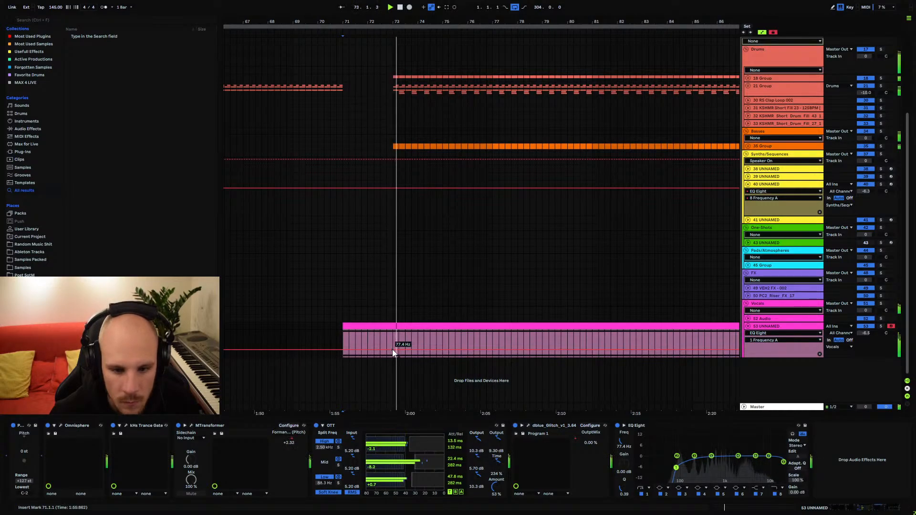
{"action": "mouse_move", "coordinate": [345, 351]}
{"action": "left_mouse_down"}
{"action": "mouse_move", "coordinate": [345, 337]}
{"action": "mouse_move", "coordinate": [353, 341]}
{"action": "left_mouse_up"}
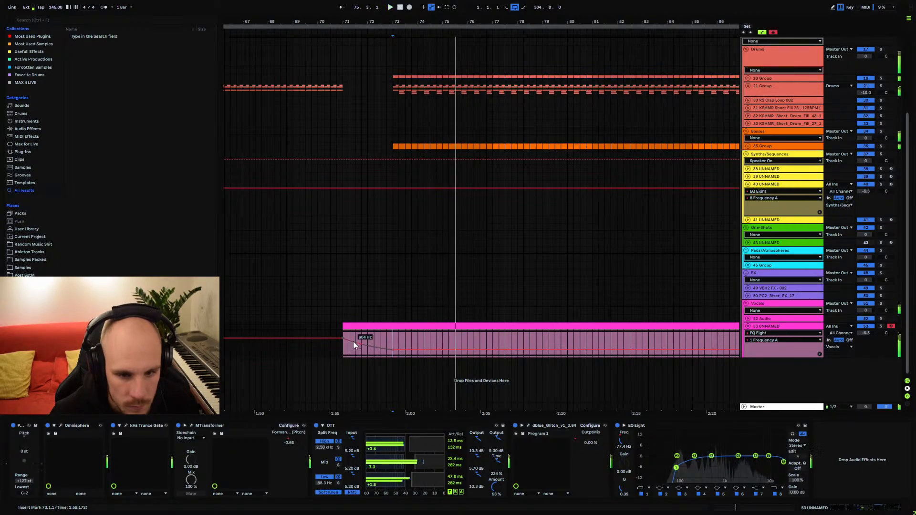
{"action": "left_click", "coordinate": [343, 331]}
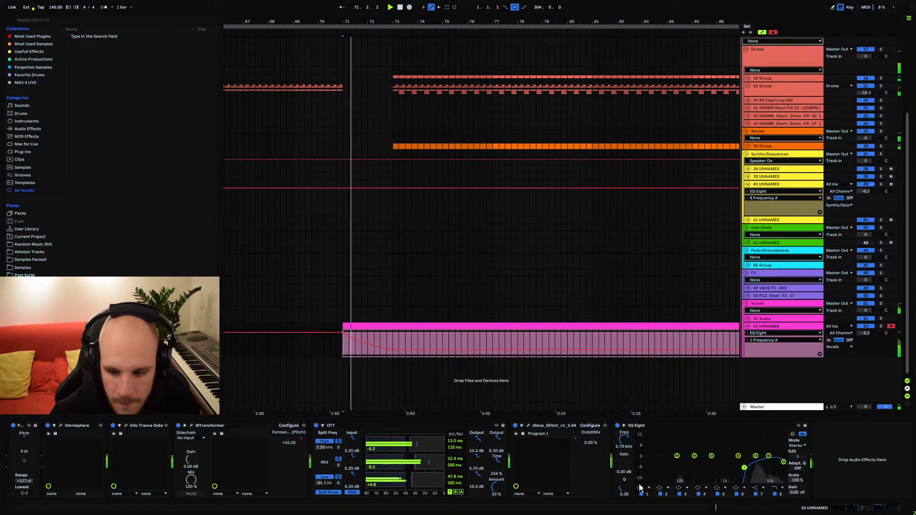
Raise EQ Eight's band 1 resonance to 2.59 and automate it to fall to 0.37 by bar 73 while playing the vocal
{"action": "key", "text": "space"}
{"action": "left_click_drag", "start_coordinate": [624, 488], "coordinate": [624, 460]}
{"action": "key", "text": "space"}
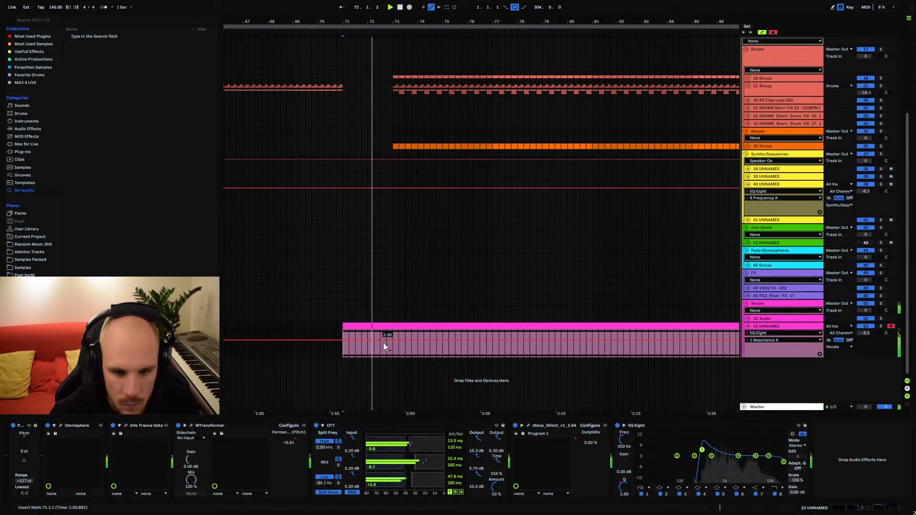
{"action": "key", "text": "space"}
{"action": "key", "text": "space"}
{"action": "left_click_drag", "start_coordinate": [392, 341], "coordinate": [392, 351]}
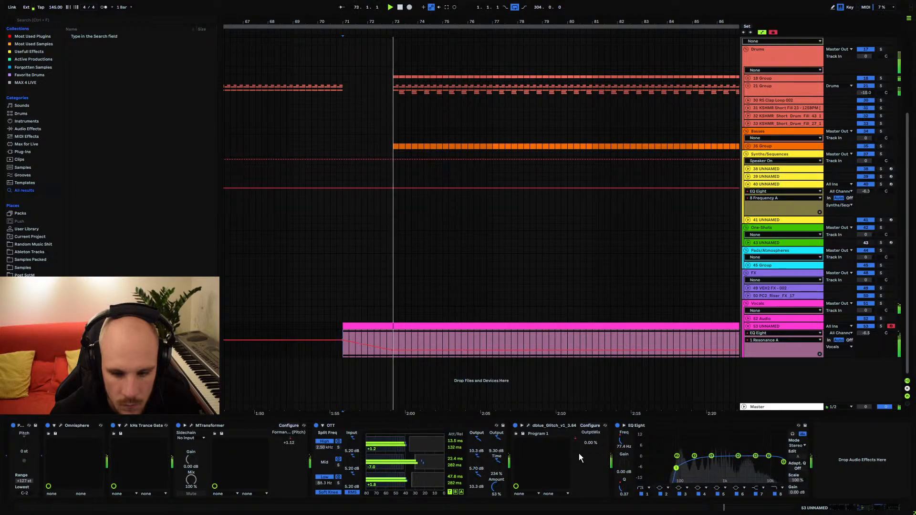
Draw a full-level pulse in Glitch's output mix automation over the second half of bar 72 and play the result
{"action": "left_click", "coordinate": [575, 438]}
{"action": "key", "text": "space"}
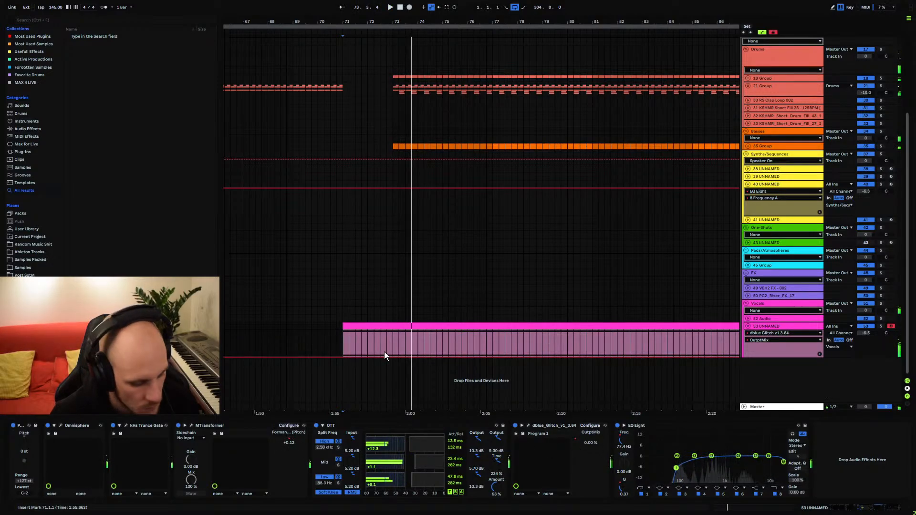
{"action": "key", "text": "b"}
{"action": "left_click_drag", "start_coordinate": [393, 348], "coordinate": [390, 310]}
{"action": "key", "text": "space"}
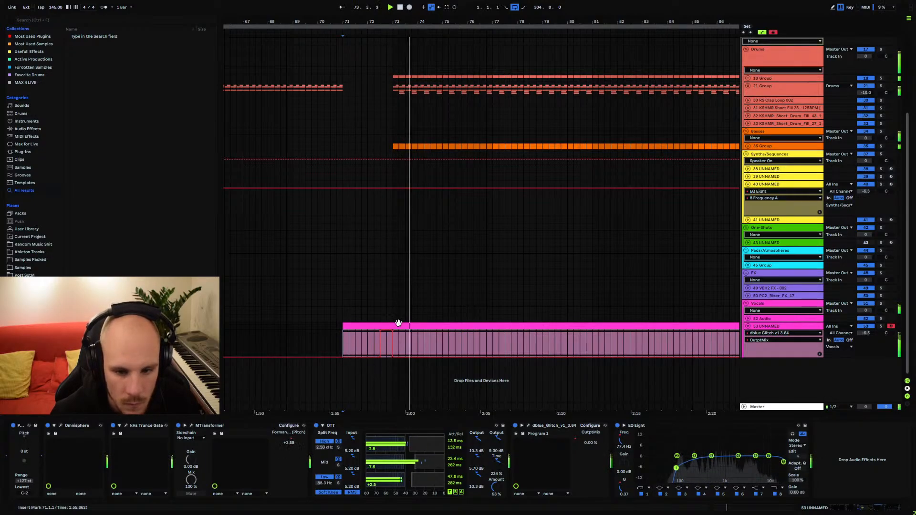
{"action": "mouse_move", "coordinate": [407, 21]}
{"action": "left_mouse_down"}
{"action": "mouse_move", "coordinate": [349, 36]}
{"action": "mouse_move", "coordinate": [287, 34]}
{"action": "mouse_move", "coordinate": [317, 21]}
{"action": "left_mouse_up"}
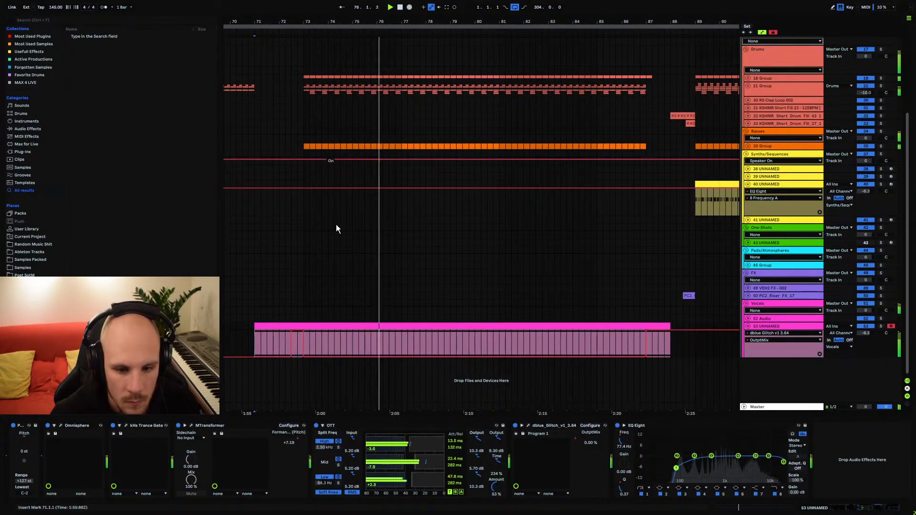
{"action": "key", "text": "b"}
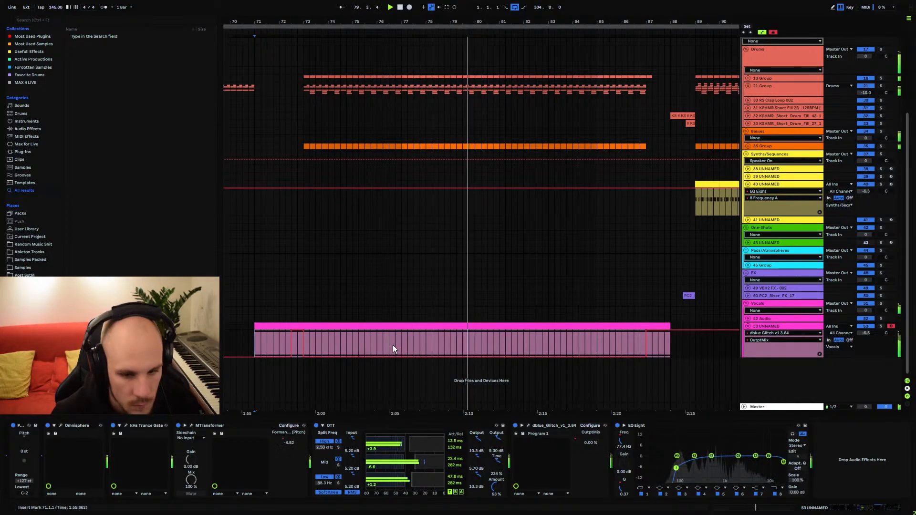
{"action": "left_click", "coordinate": [393, 345]}
{"action": "key", "text": "b"}
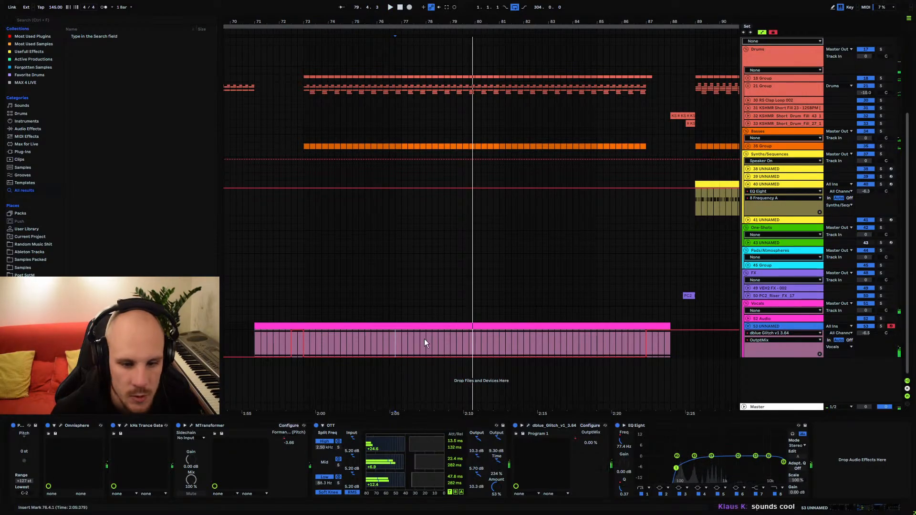
Open the pink vocal clip to check its notes and envelopes, and fold the vocal track in the arrangement
{"action": "double_click", "coordinate": [344, 325]}
{"action": "key", "text": "space"}
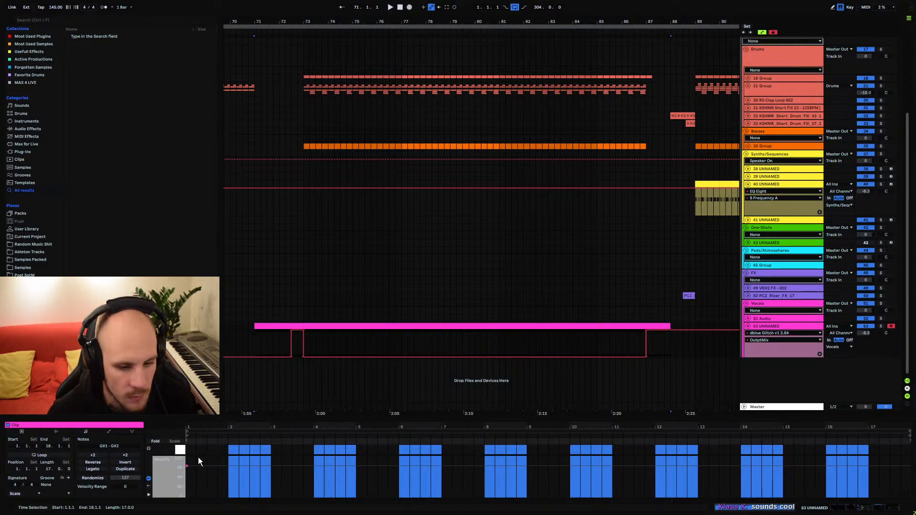
{"action": "left_click_drag", "start_coordinate": [260, 421], "coordinate": [262, 262]}
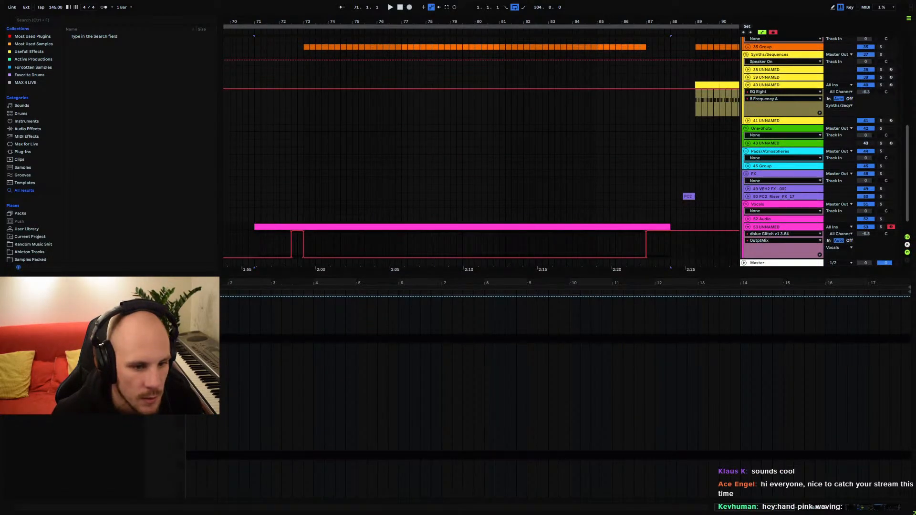
{"action": "left_click_drag", "start_coordinate": [176, 273], "coordinate": [492, 419]}
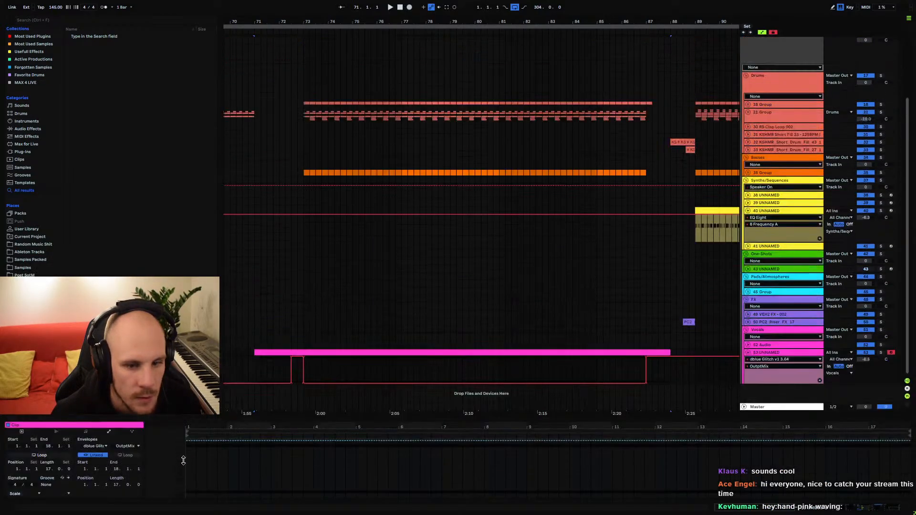
{"action": "left_click", "coordinate": [747, 371]}
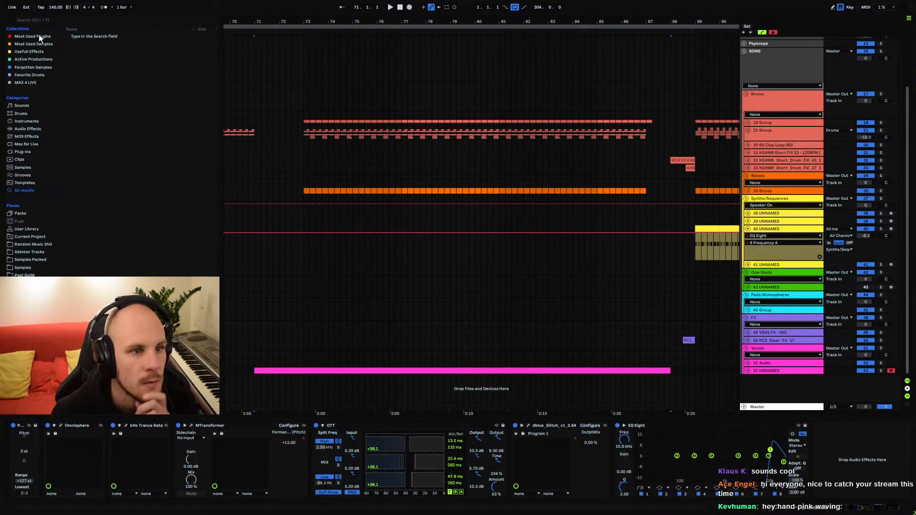
Find MTransformer among the MeldaProduction VST3 plug-ins and add it after EQ Eight on the vocal track
{"action": "left_click", "coordinate": [41, 152]}
{"action": "left_click", "coordinate": [69, 44]}
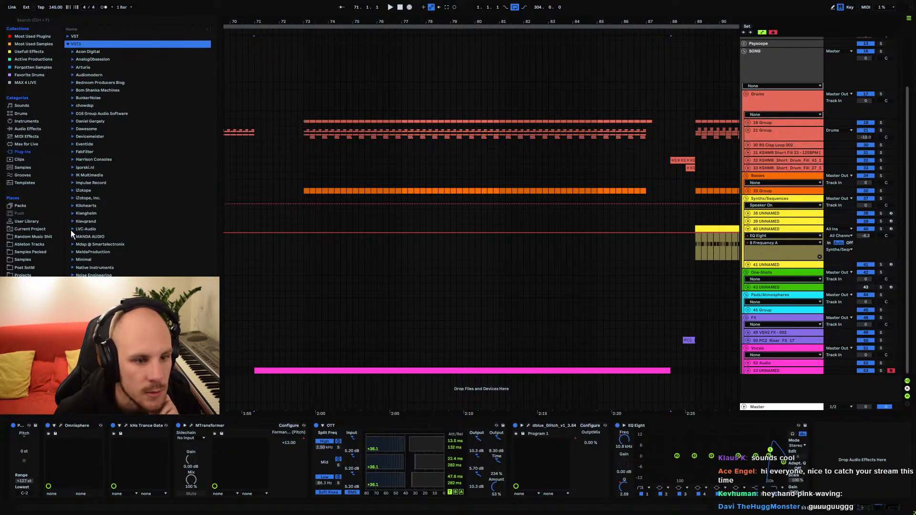
{"action": "left_click", "coordinate": [73, 253]}
{"action": "scroll", "coordinate": [73, 254], "scroll_direction": "down", "scroll_amount": 8}
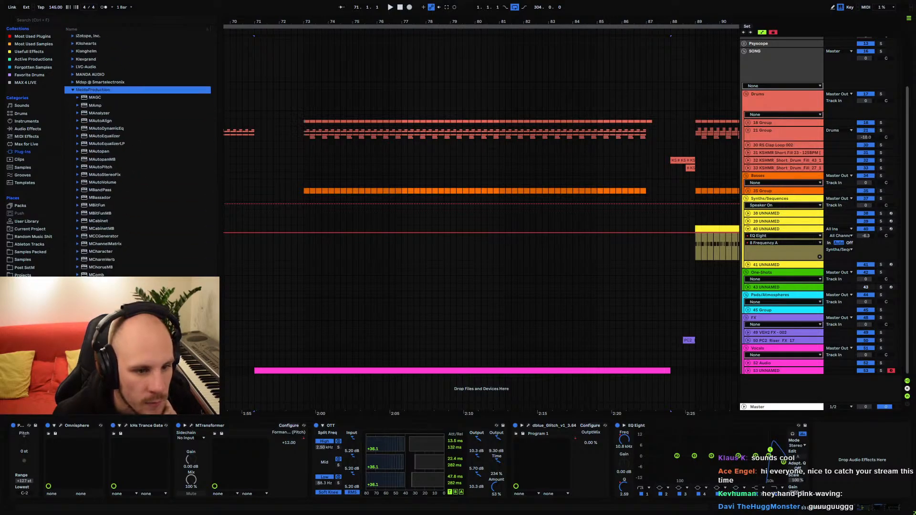
{"action": "scroll", "coordinate": [105, 152], "scroll_direction": "down", "scroll_amount": 10}
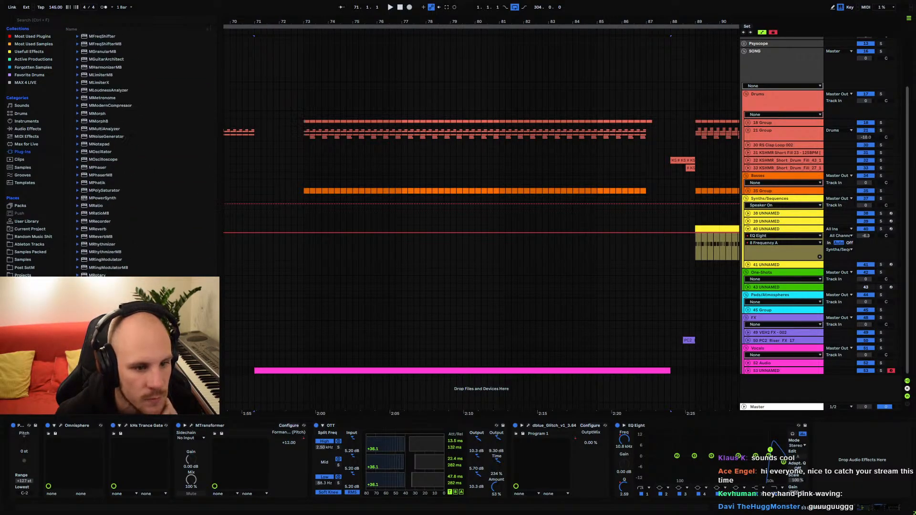
{"action": "scroll", "coordinate": [105, 153], "scroll_direction": "down", "scroll_amount": 3}
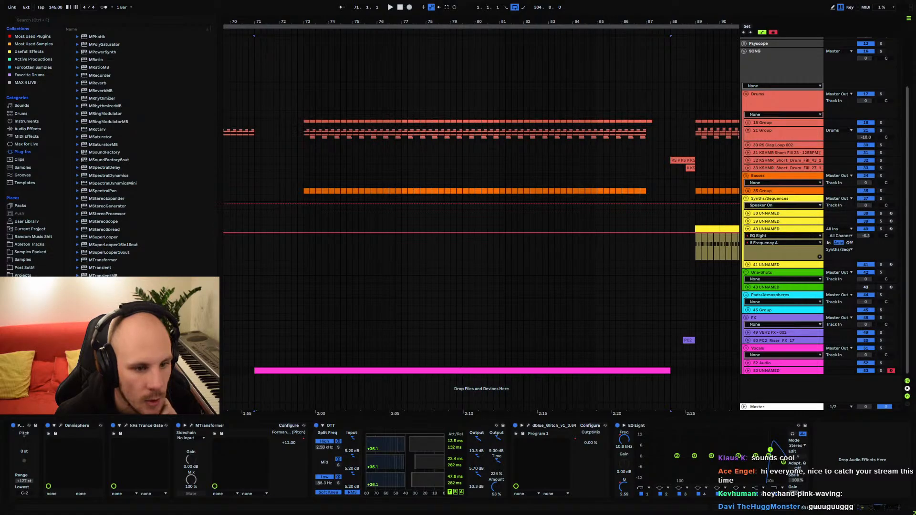
{"action": "left_click_drag", "start_coordinate": [100, 261], "coordinate": [550, 371]}
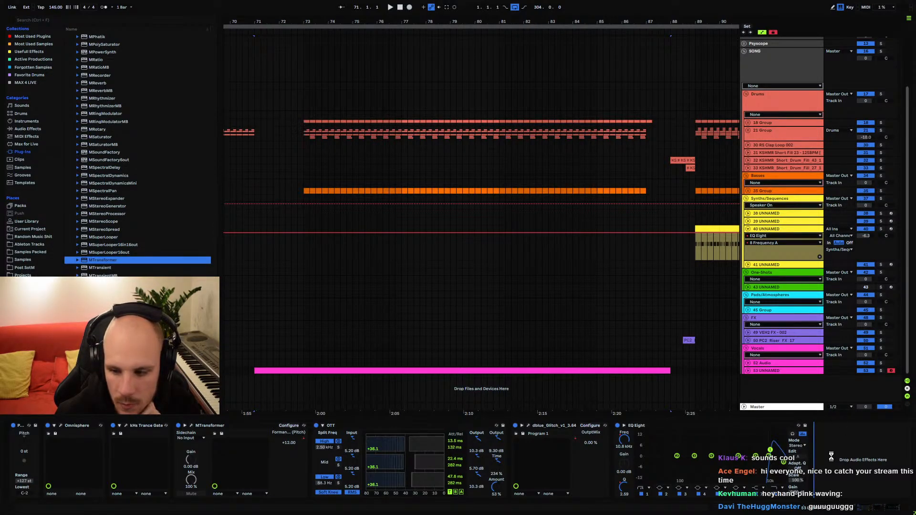
Expose MTransformer's Pitch shift as the vocal track's automation lane and reset Pitch shift to 0
{"action": "left_click", "coordinate": [748, 372]}
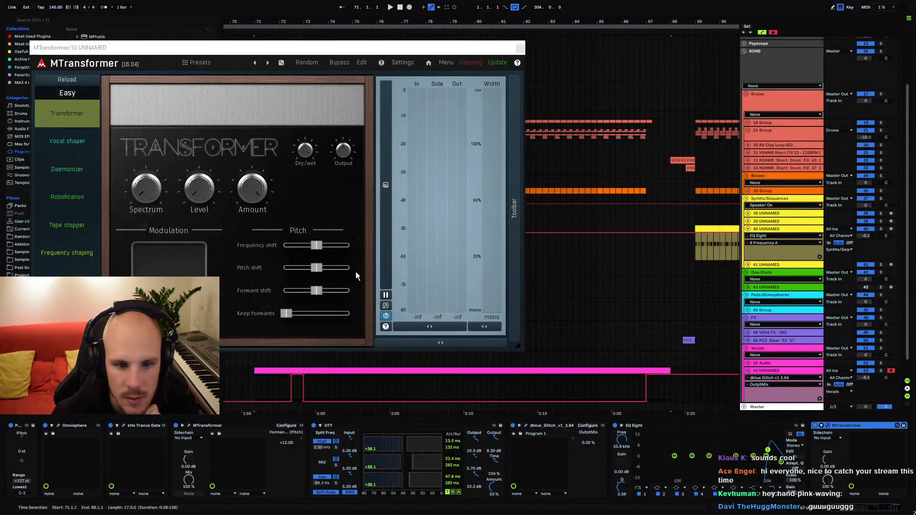
{"action": "left_click", "coordinate": [316, 268]}
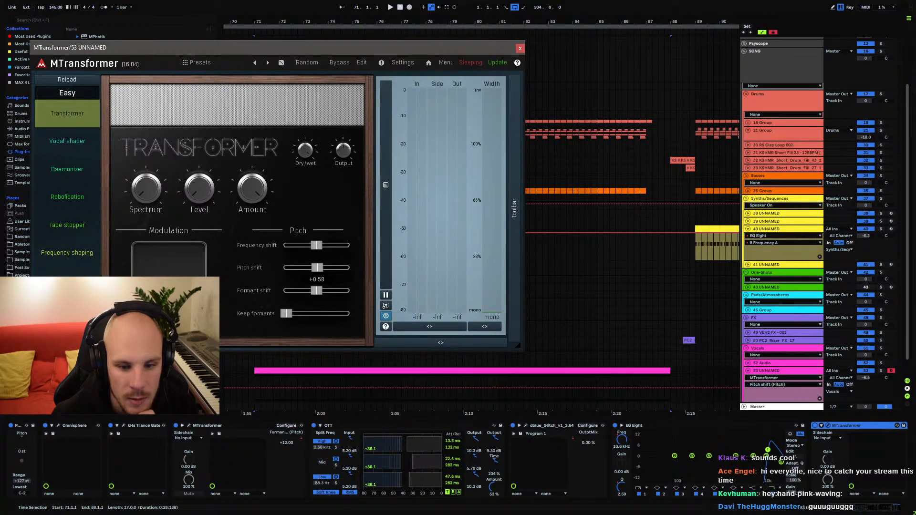
{"action": "double_click", "coordinate": [319, 269]}
{"action": "type", "text": "0"}
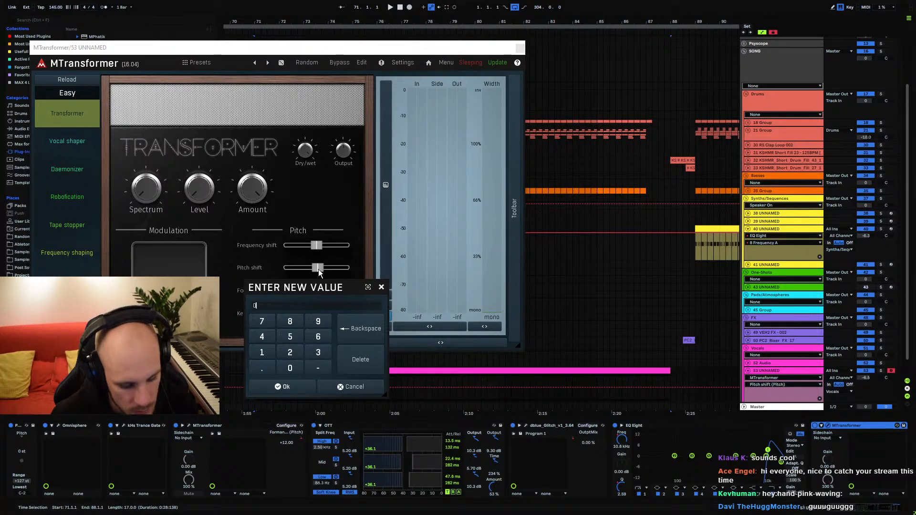
{"action": "key", "text": "Return"}
{"action": "left_click", "coordinate": [520, 48]}
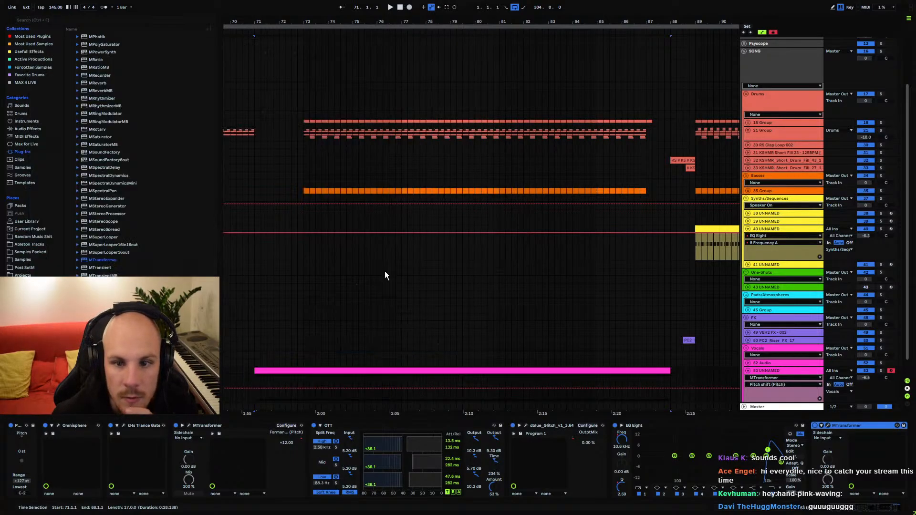
Add a Pitch shift automation breakpoint at beat 4 of bar 74 and open its value for editing while playing from bar 73
{"action": "left_click", "coordinate": [353, 387]}
{"action": "left_click_drag", "start_coordinate": [364, 387], "coordinate": [363, 389]}
{"action": "left_click", "coordinate": [352, 388]}
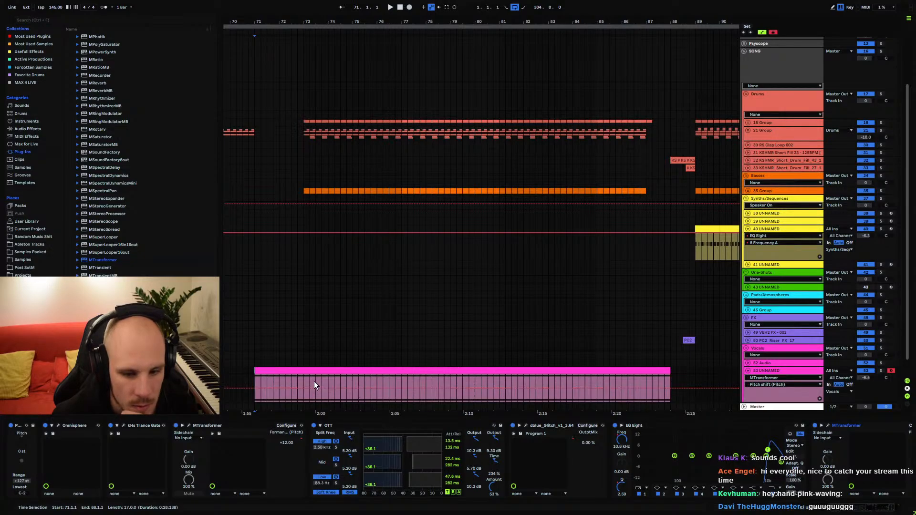
{"action": "left_click", "coordinate": [304, 380]}
{"action": "left_click_drag", "start_coordinate": [325, 22], "coordinate": [380, 67]}
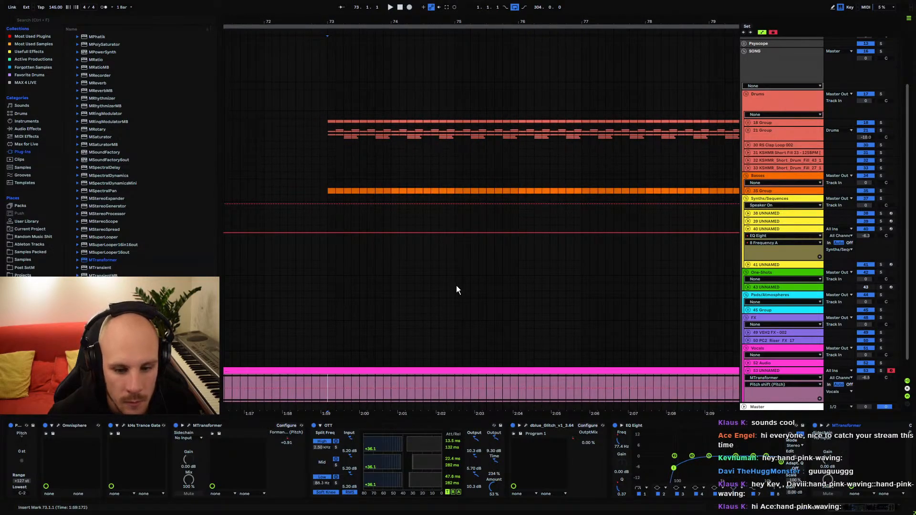
{"action": "key", "text": "space"}
{"action": "left_click", "coordinate": [432, 388]}
{"action": "right_click", "coordinate": [438, 389]}
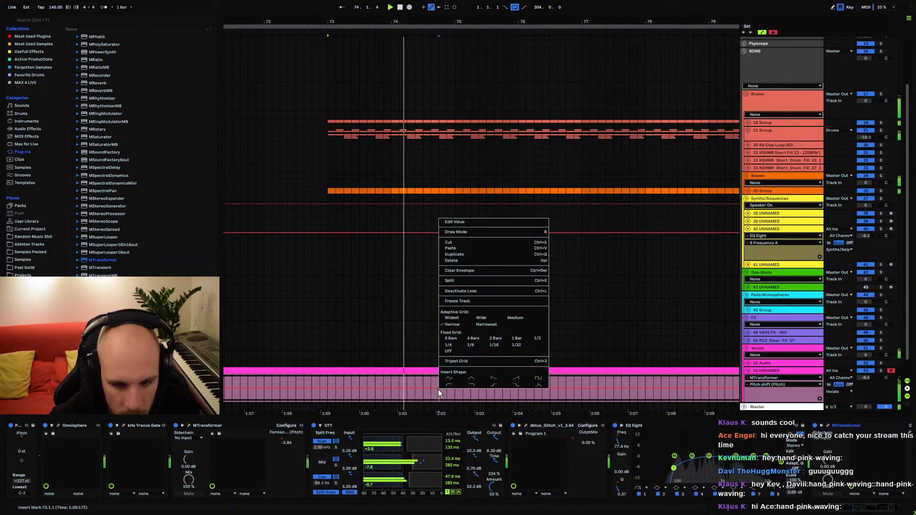
{"action": "left_click", "coordinate": [456, 223]}
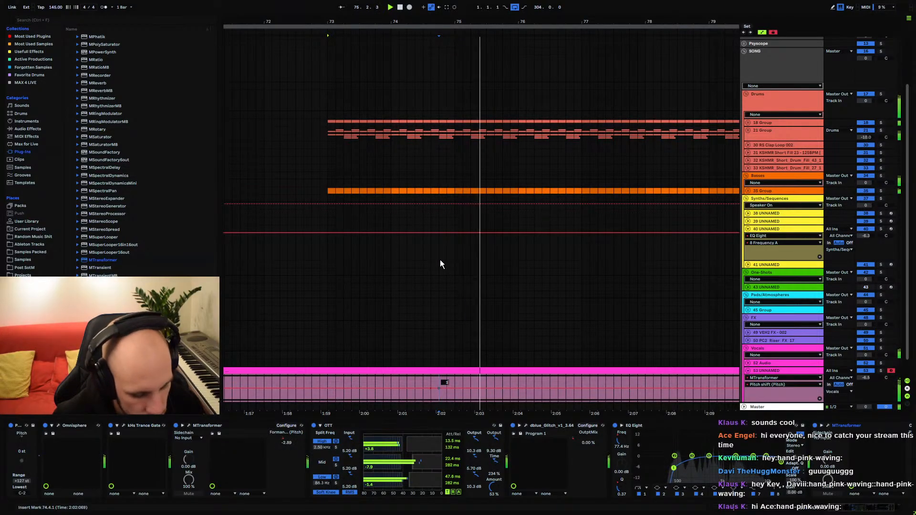
{"action": "key", "text": "space"}
Add a Pitch shift automation breakpoint with a value of 0 at the start of bar 75
{"action": "right_click", "coordinate": [457, 388]}
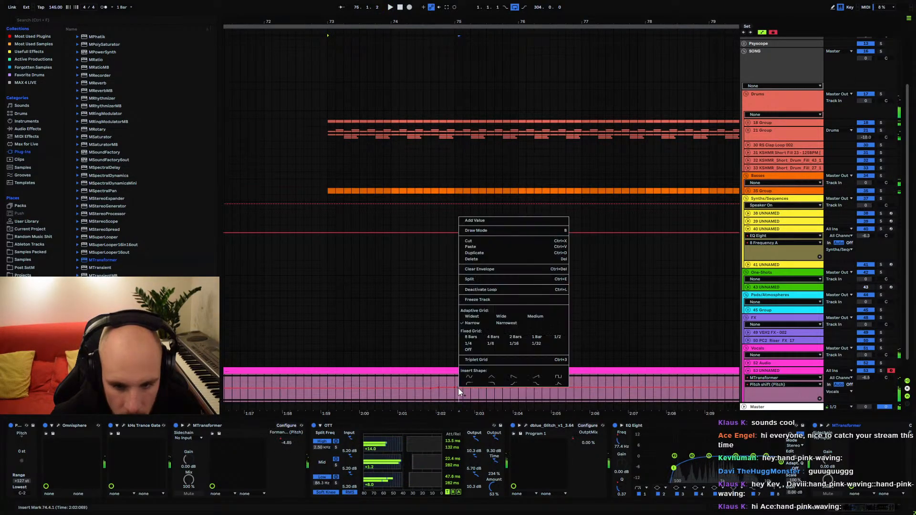
{"action": "left_click", "coordinate": [483, 220]}
{"action": "type", "text": "0"}
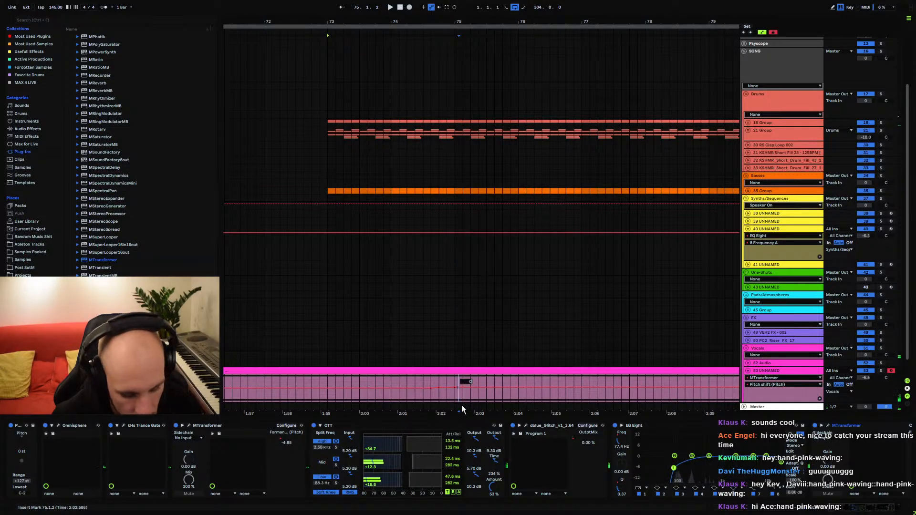
{"action": "key", "text": "Return"}
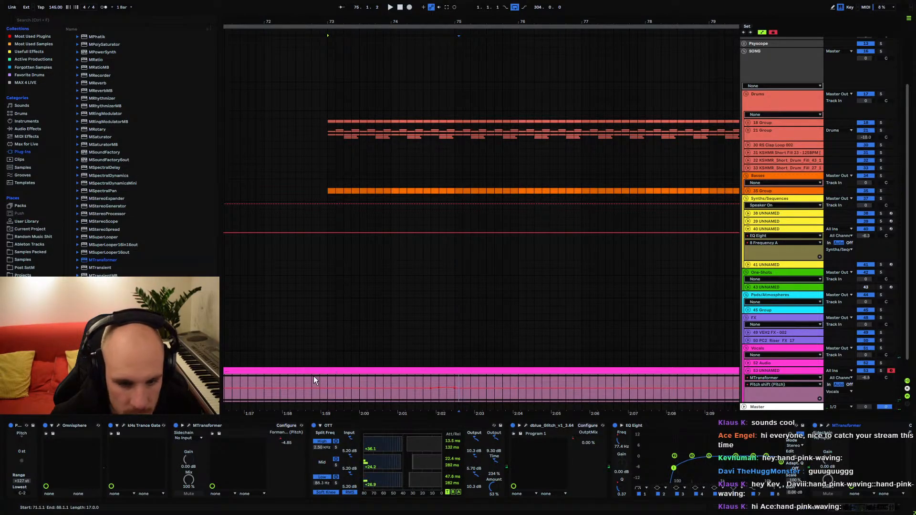
Play from bar 73 and duplicate the Pitch shift automation of bars 73 and 74 onto the following two bars
{"action": "left_click", "coordinate": [328, 382]}
{"action": "key", "text": "space"}
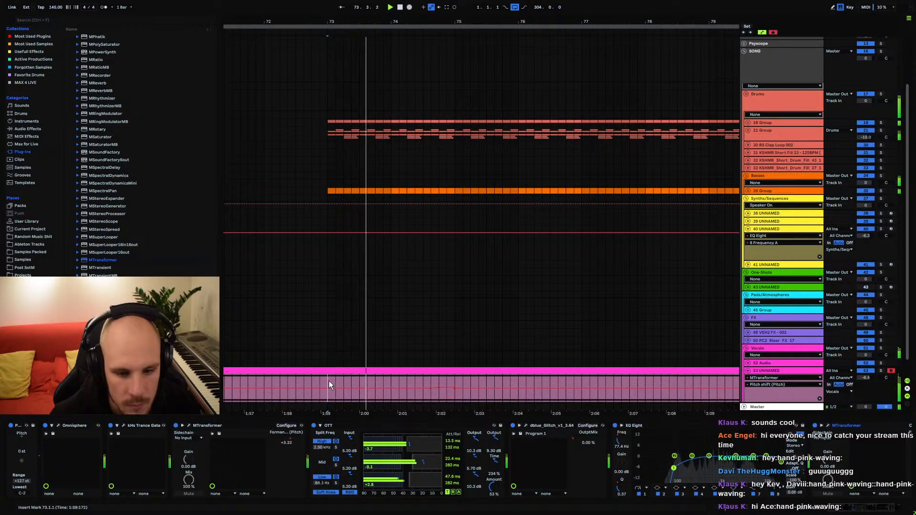
{"action": "left_click_drag", "start_coordinate": [328, 381], "coordinate": [453, 380]}
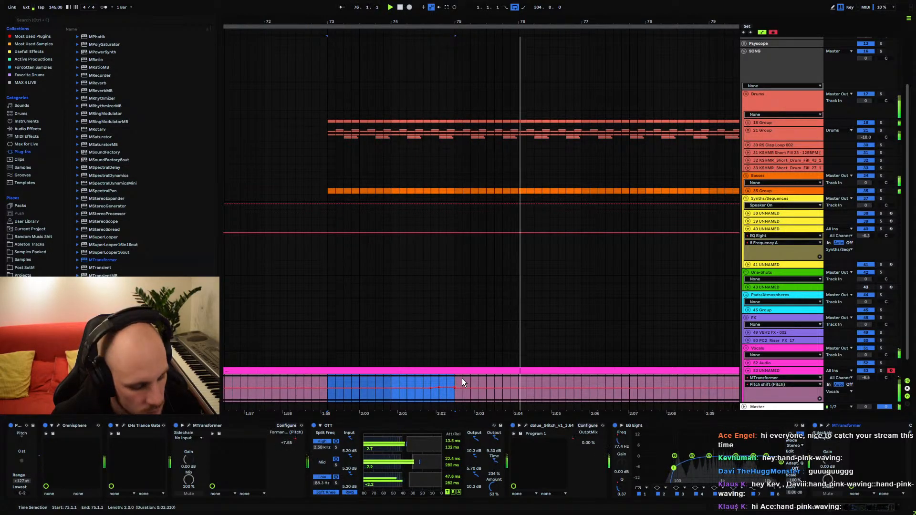
{"action": "key", "text": "ctrl+d"}
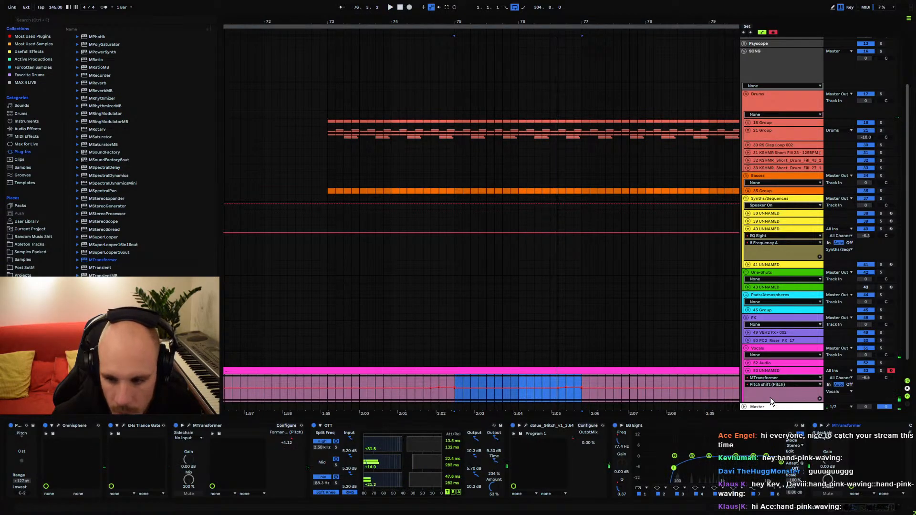
Copy the first bar of track 40's yellow clip at bar 89 onto a new MIDI track below 52 Audio, at bar 73
{"action": "scroll", "coordinate": [505, 345], "scroll_direction": "down", "scroll_amount": 1}
{"action": "left_click_drag", "start_coordinate": [506, 22], "coordinate": [366, 1]}
{"action": "left_click", "coordinate": [554, 209]}
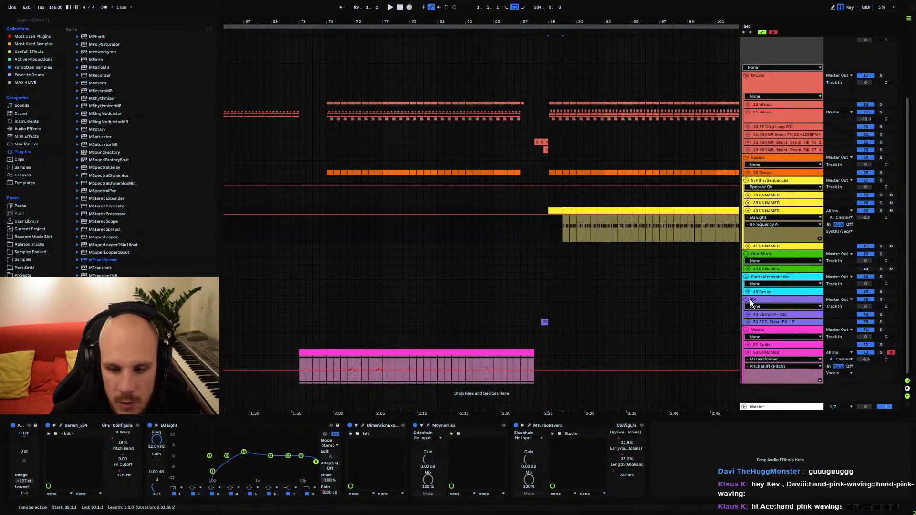
{"action": "left_click", "coordinate": [766, 346]}
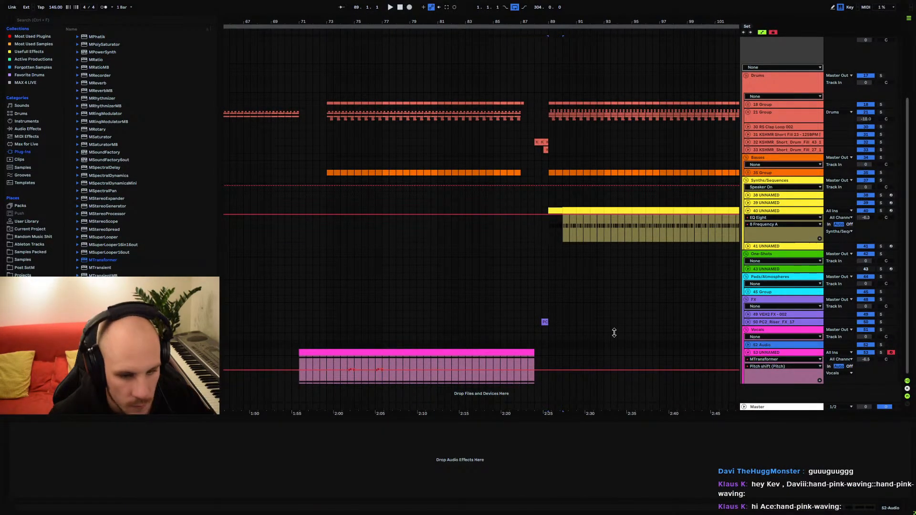
{"action": "key", "text": "ctrl+shift+t"}
{"action": "key", "text": "ctrl+v"}
Duplicate the pasted one-bar yellow clip repeatedly so the copies run from bar 73 to bar 88
{"action": "key", "text": "ctrl+d"}
{"action": "key", "text": "ctrl+d"}
{"action": "key", "text": "ctrl+d"}
{"action": "key", "text": "ctrl+d"}
{"action": "key", "text": "ctrl+d"}
{"action": "key", "text": "ctrl+d"}
{"action": "key", "text": "ctrl+d"}
{"action": "key", "text": "ctrl+d"}
{"action": "key", "text": "ctrl+d"}
{"action": "key", "text": "ctrl+d"}
{"action": "key", "text": "ctrl+d"}
{"action": "key", "text": "ctrl+d"}
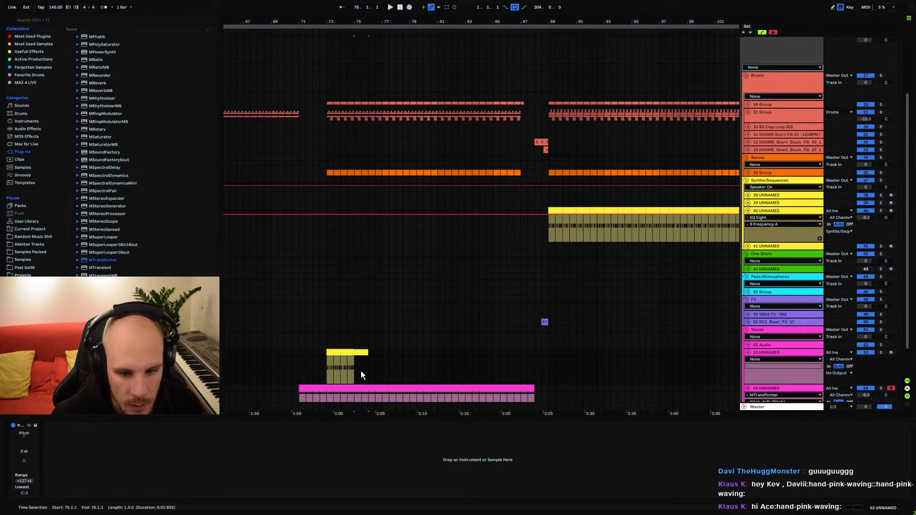
{"action": "key", "text": "ctrl+d"}
{"action": "scroll", "coordinate": [361, 371], "scroll_direction": "down", "scroll_amount": 2}
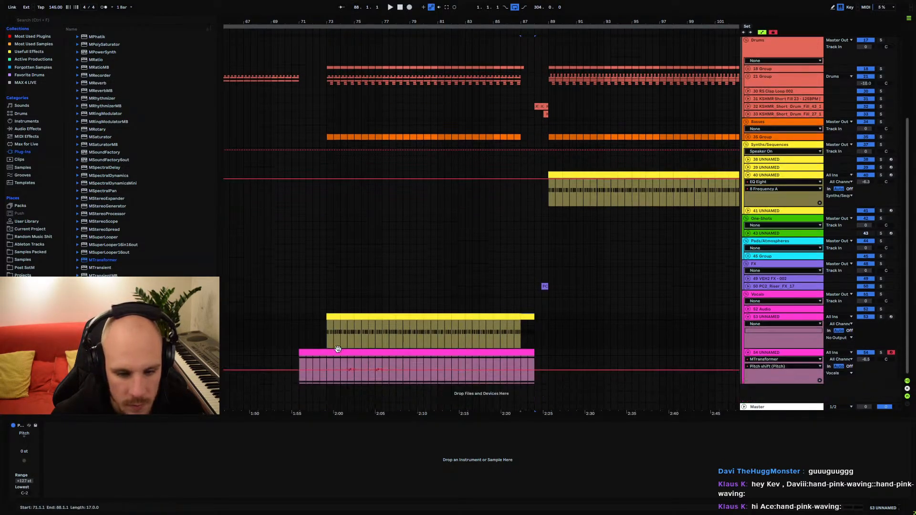
Shape a short dip at the start of bar 73 in the vocal's Pitch shift automation and play it back repeatedly
{"action": "left_click_drag", "start_coordinate": [331, 21], "coordinate": [333, 86]}
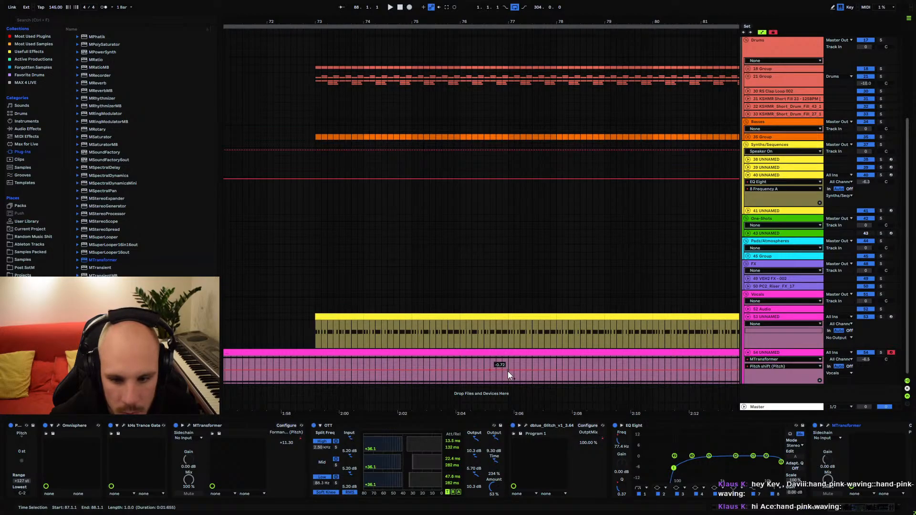
{"action": "left_click", "coordinate": [315, 365]}
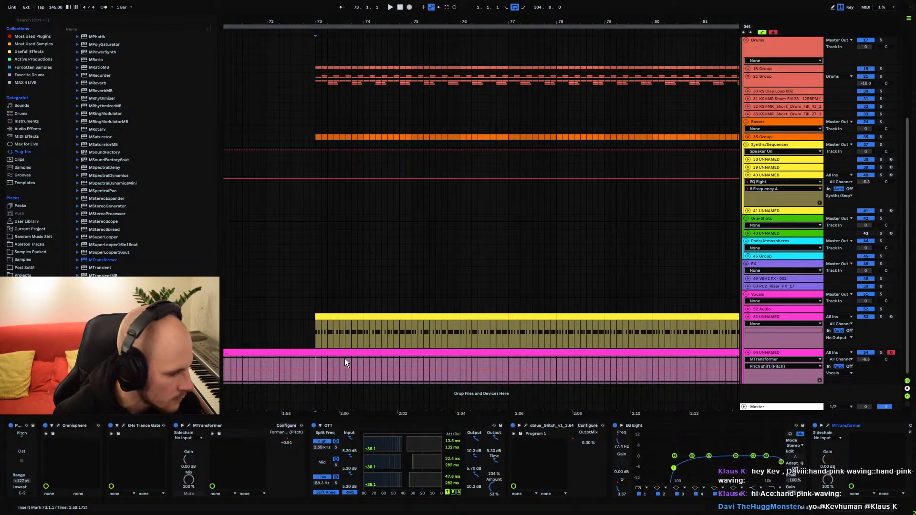
{"action": "key", "text": "space"}
{"action": "left_click_drag", "start_coordinate": [314, 30], "coordinate": [376, 259]}
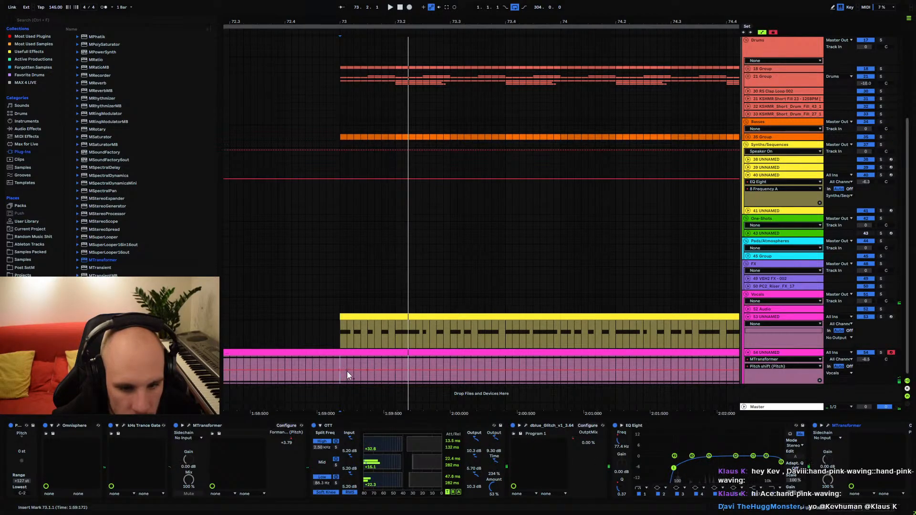
{"action": "left_click_drag", "start_coordinate": [352, 372], "coordinate": [347, 372]}
{"action": "key", "text": "space"}
{"action": "key", "text": "space"}
{"action": "key", "text": "space"}
{"action": "key", "text": "space"}
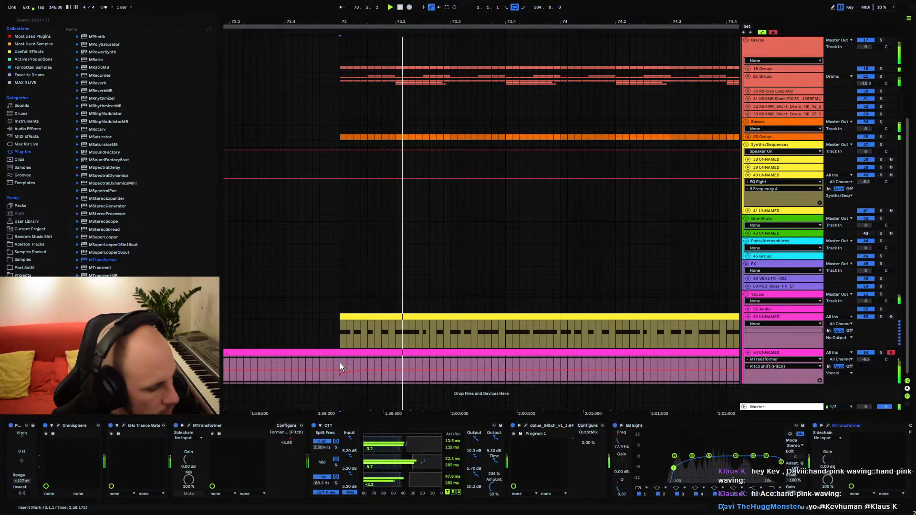
{"action": "key", "text": "space"}
{"action": "key", "text": "space"}
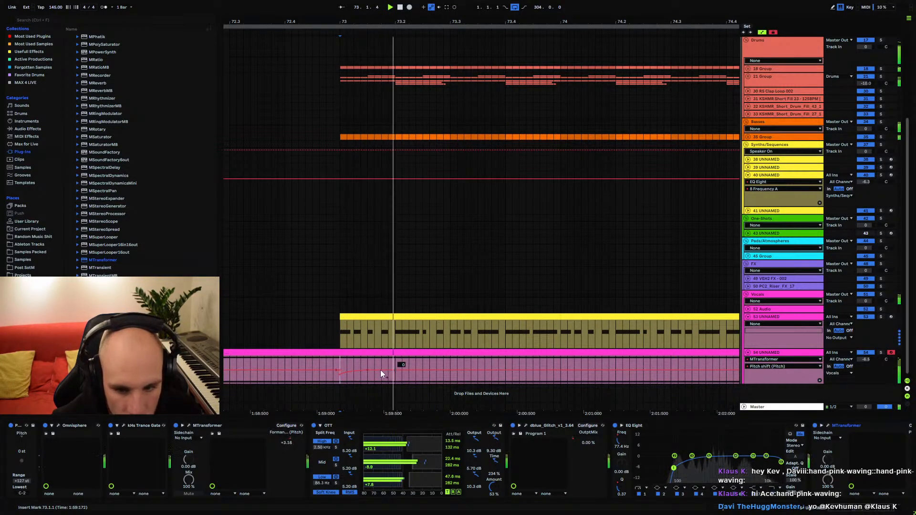
{"action": "key", "text": "space"}
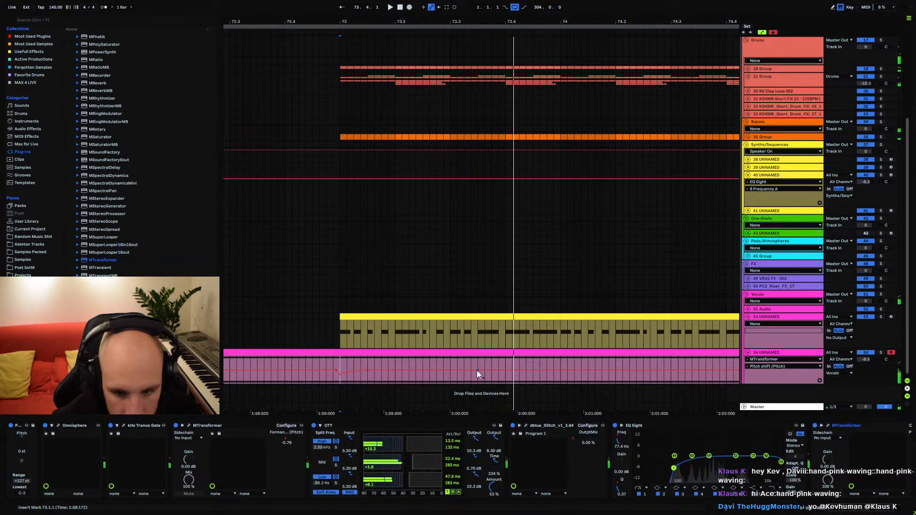
Bend the Pitch shift automation down towards beat 4 of bar 73 and set a breakpoint there to 4
{"action": "left_click", "coordinate": [503, 370]}
{"action": "left_click_drag", "start_coordinate": [498, 370], "coordinate": [505, 374]}
{"action": "key", "text": "space"}
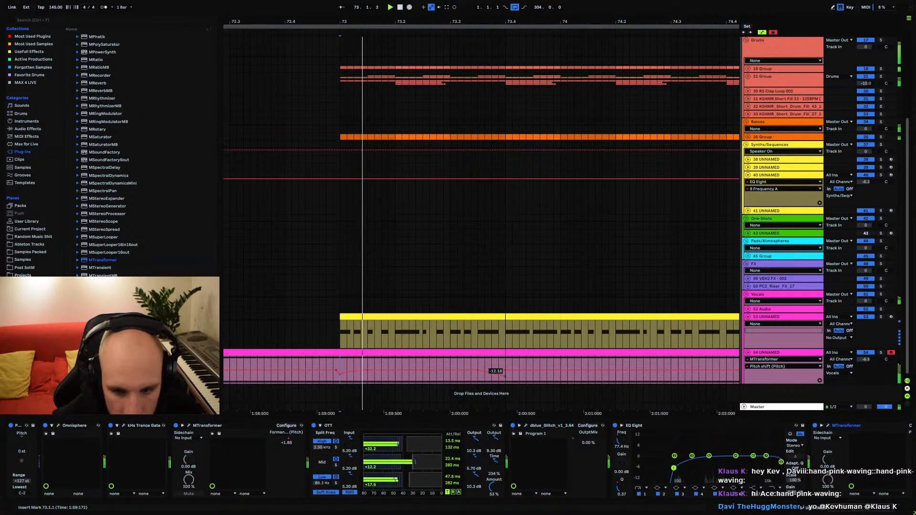
{"action": "right_click", "coordinate": [505, 371]}
{"action": "left_click", "coordinate": [520, 203]}
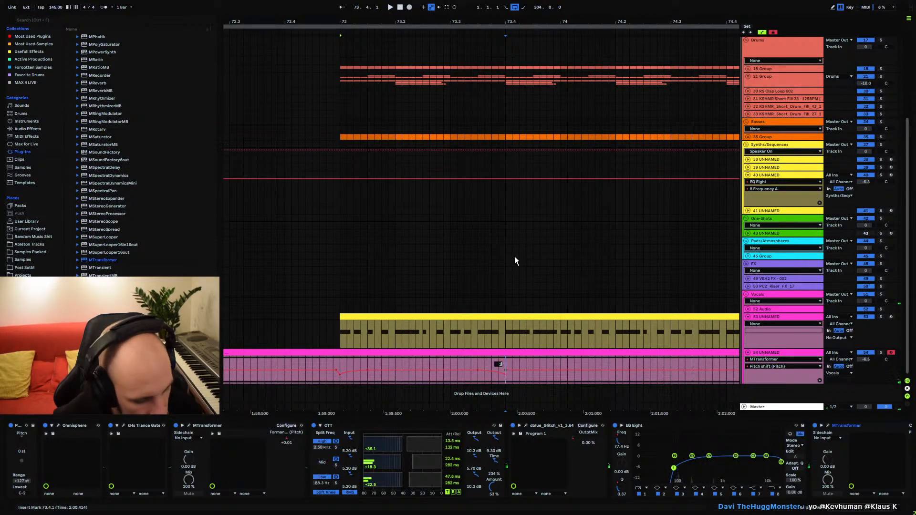
{"action": "type", "text": "4"}
{"action": "key", "text": "Return"}
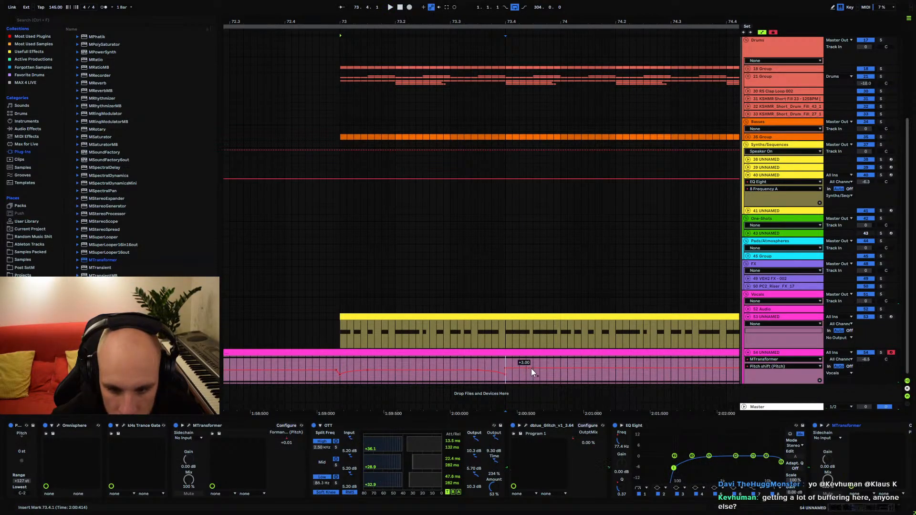
Curve the Pitch shift down to a breakpoint halfway through beat 4 of bar 73, open its value for editing and play
{"action": "left_click_drag", "start_coordinate": [531, 369], "coordinate": [533, 374]}
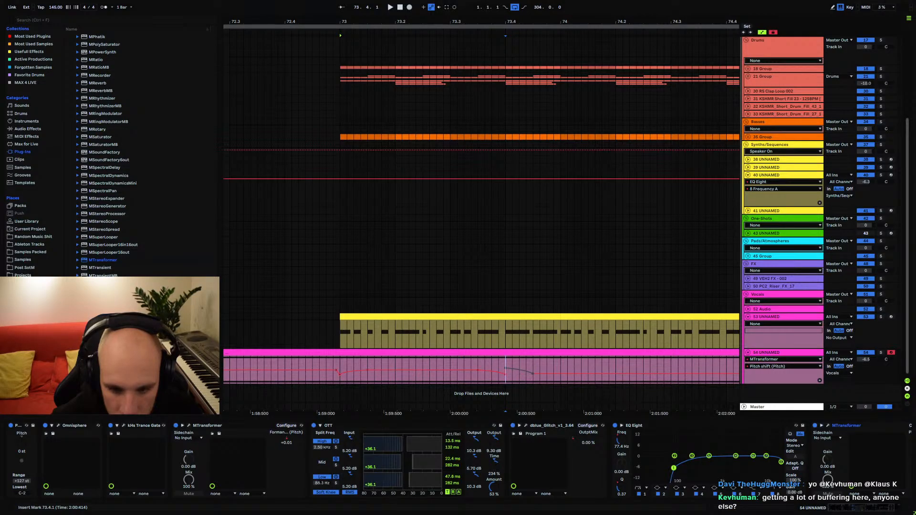
{"action": "key", "text": "space"}
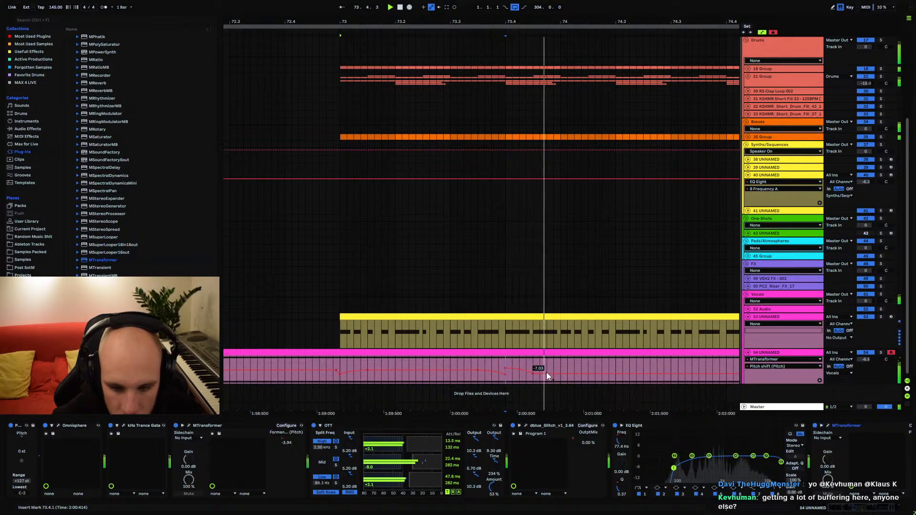
{"action": "key", "text": "space"}
{"action": "left_click_drag", "start_coordinate": [540, 373], "coordinate": [539, 368]}
{"action": "right_click", "coordinate": [533, 368]}
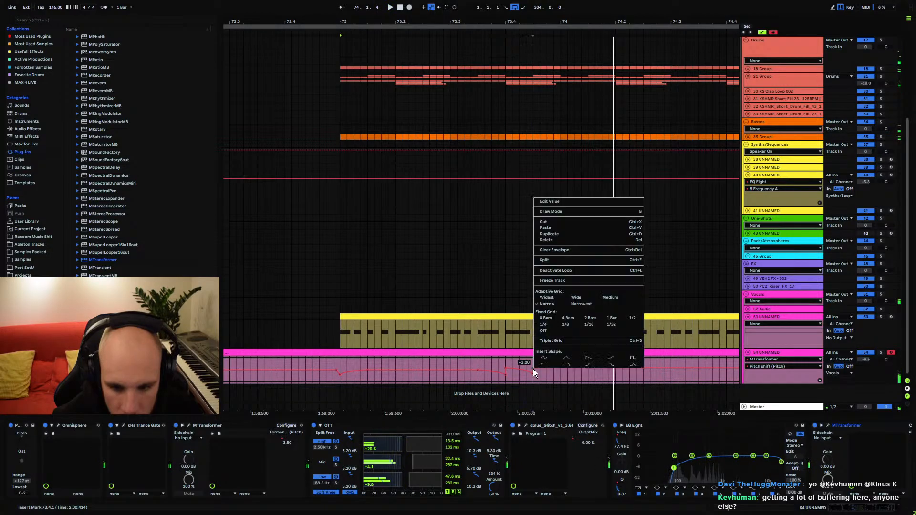
{"action": "left_click", "coordinate": [553, 203]}
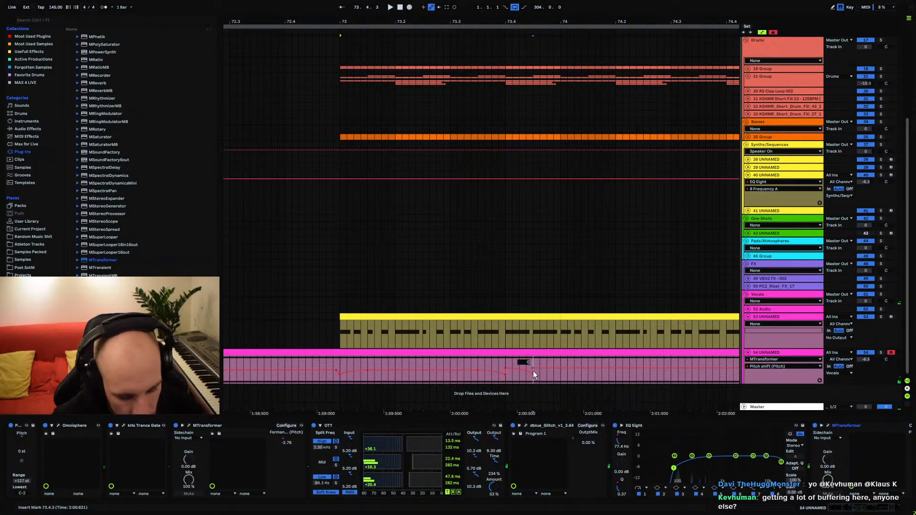
{"action": "key", "text": "space"}
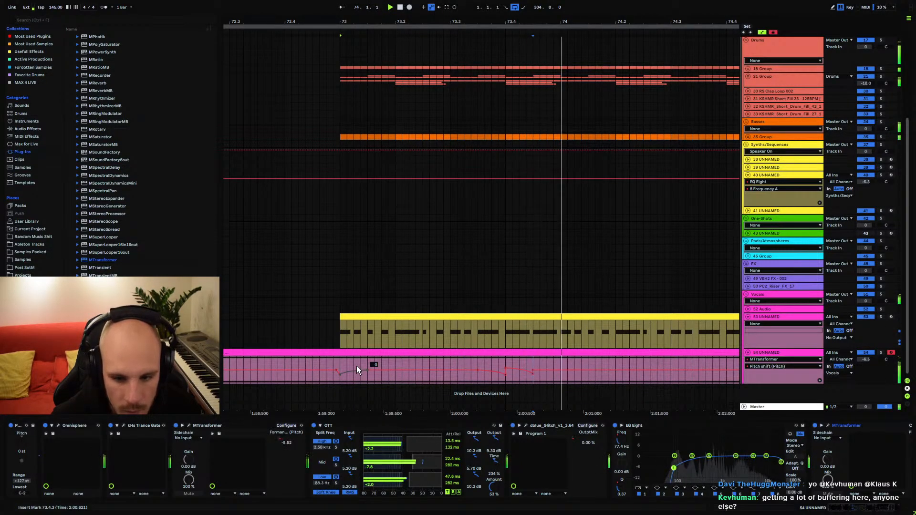
Duplicate the vocal's Pitch shift automation from bar 73 into bar 74 and check the joint between the two bars
{"action": "left_click_drag", "start_coordinate": [344, 362], "coordinate": [560, 362]}
{"action": "key", "text": "ctrl+d"}
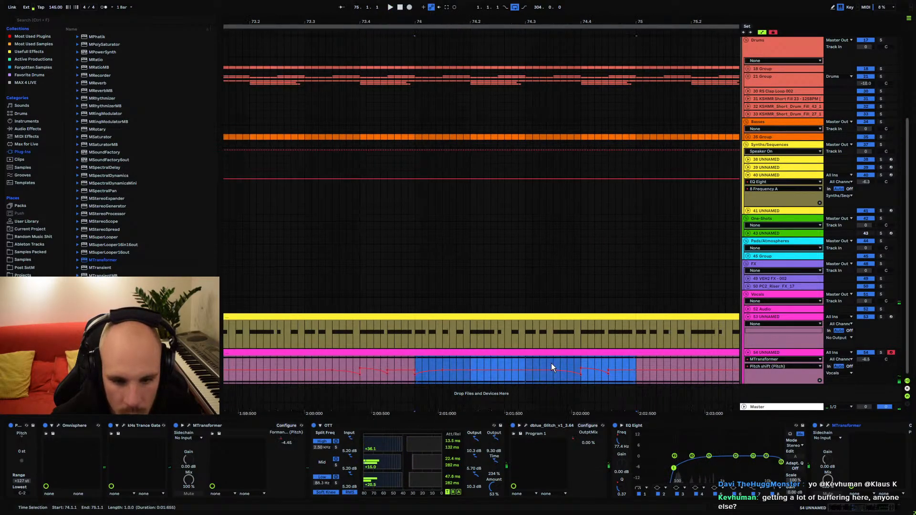
{"action": "scroll", "coordinate": [430, 364], "scroll_direction": "left", "scroll_amount": 5}
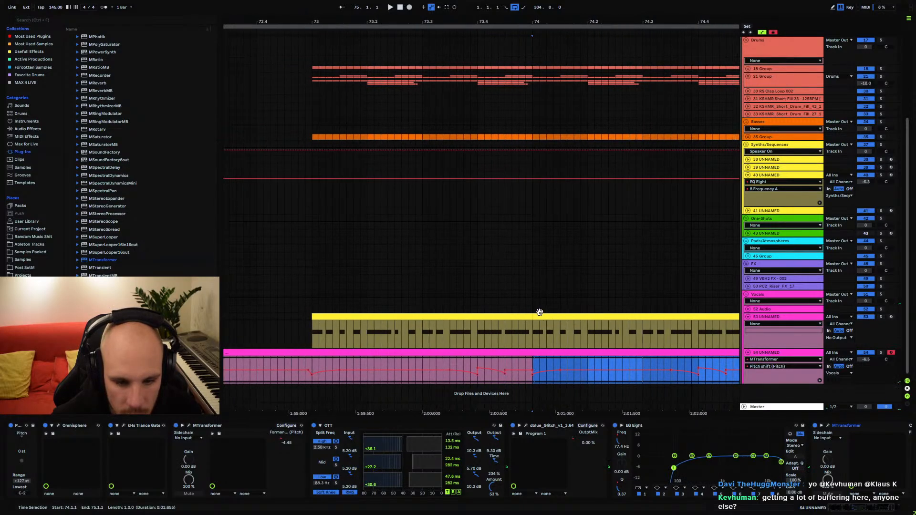
{"action": "left_click_drag", "start_coordinate": [311, 364], "coordinate": [304, 362]}
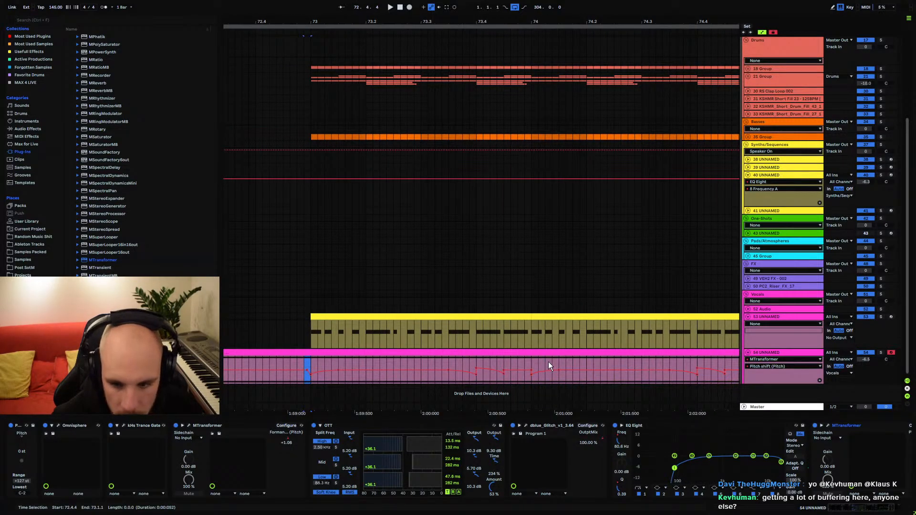
{"action": "left_click", "coordinate": [528, 364]}
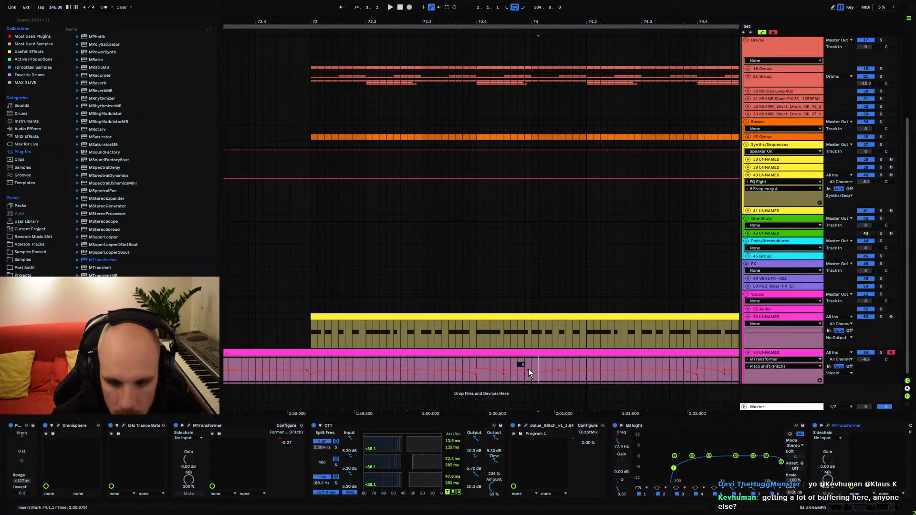
{"action": "scroll", "coordinate": [637, 360], "scroll_direction": "right", "scroll_amount": 5}
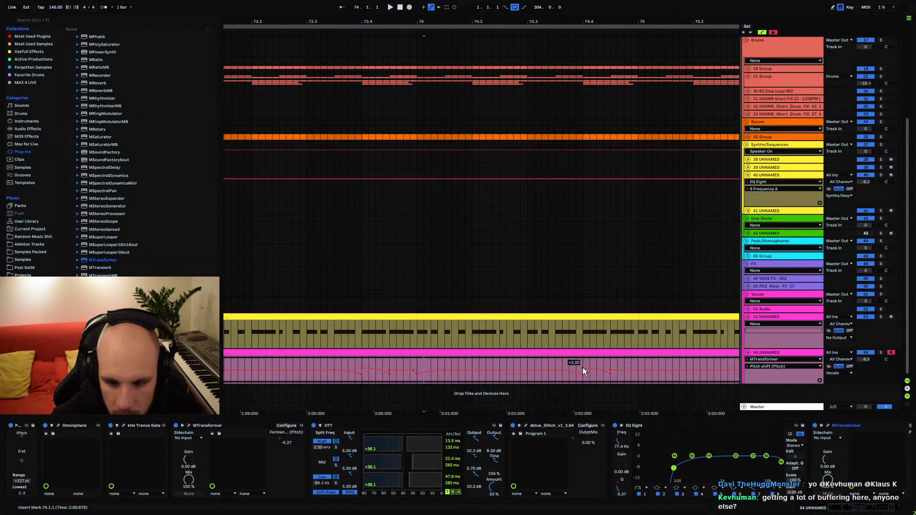
Remove the Pitch shift bump from beat 4 of bar 74 and play the automation back from bar 73
{"action": "left_click_drag", "start_coordinate": [611, 370], "coordinate": [583, 370]}
{"action": "scroll", "coordinate": [382, 365], "scroll_direction": "left", "scroll_amount": 5}
{"action": "left_click", "coordinate": [313, 367]}
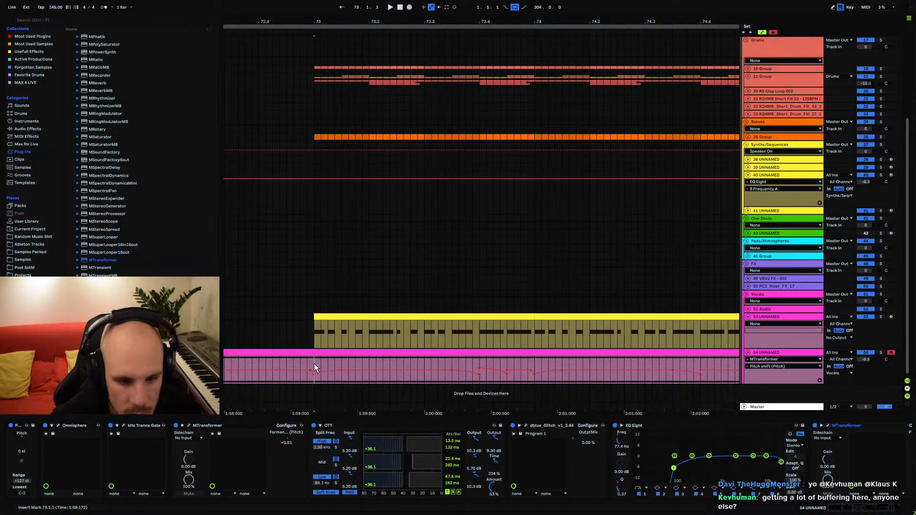
{"action": "key", "text": "space"}
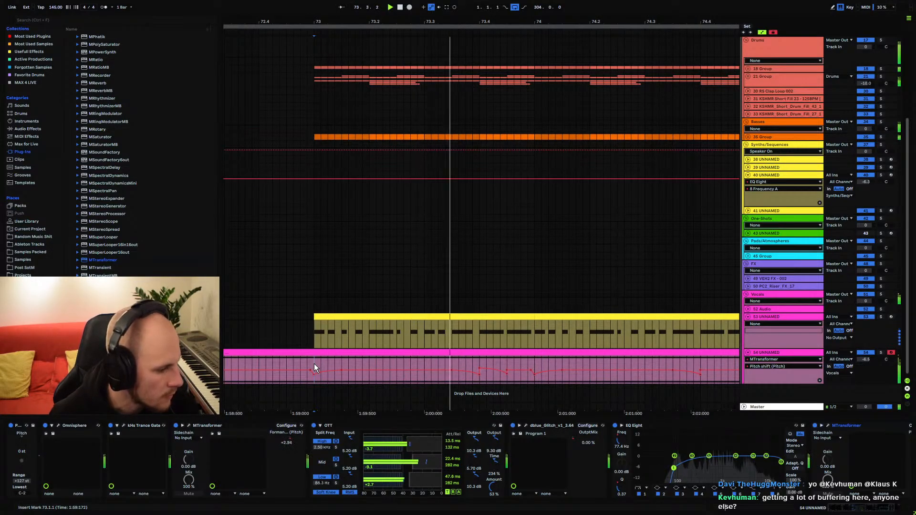
{"action": "key", "text": "space"}
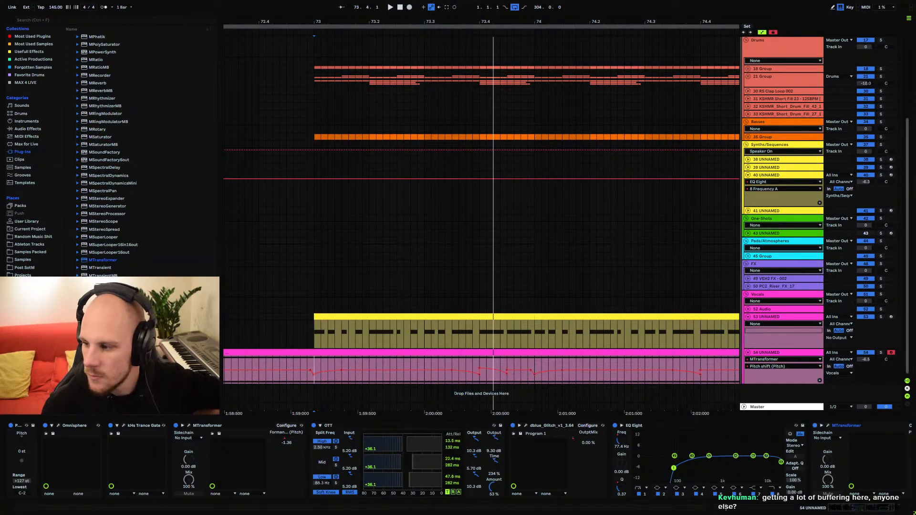
Bring up the YouTube Studio window, check the live stream's connection status and move the window away again
{"action": "left_click_drag", "start_coordinate": [915, 69], "coordinate": [585, 77]}
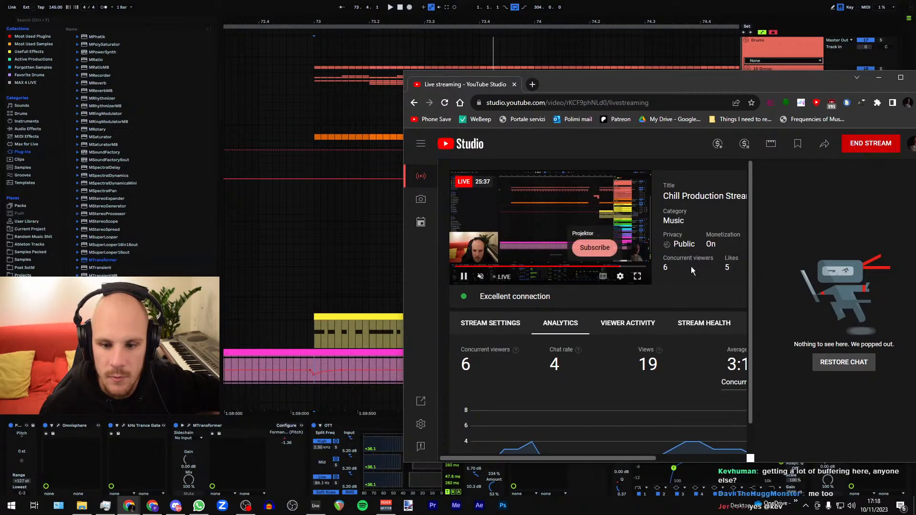
{"action": "mouse_move", "coordinate": [557, 247]}
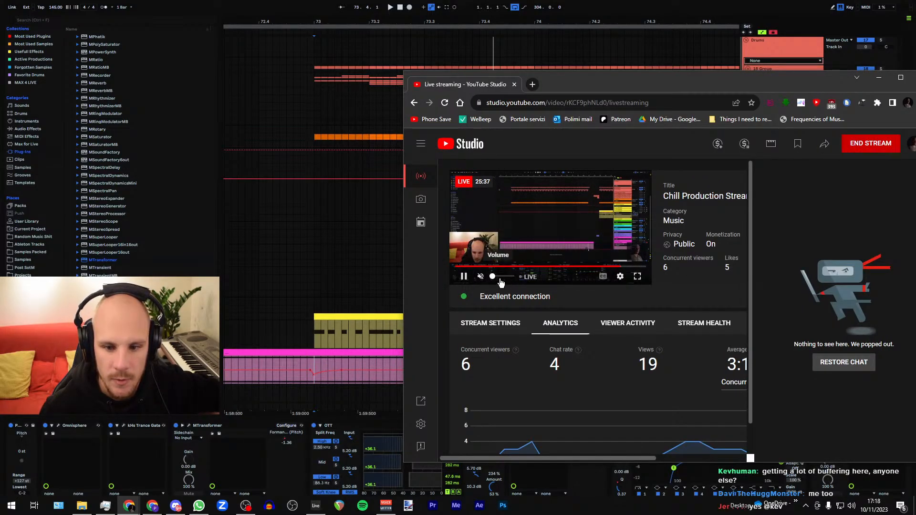
{"action": "left_click_drag", "start_coordinate": [542, 87], "coordinate": [915, 87]}
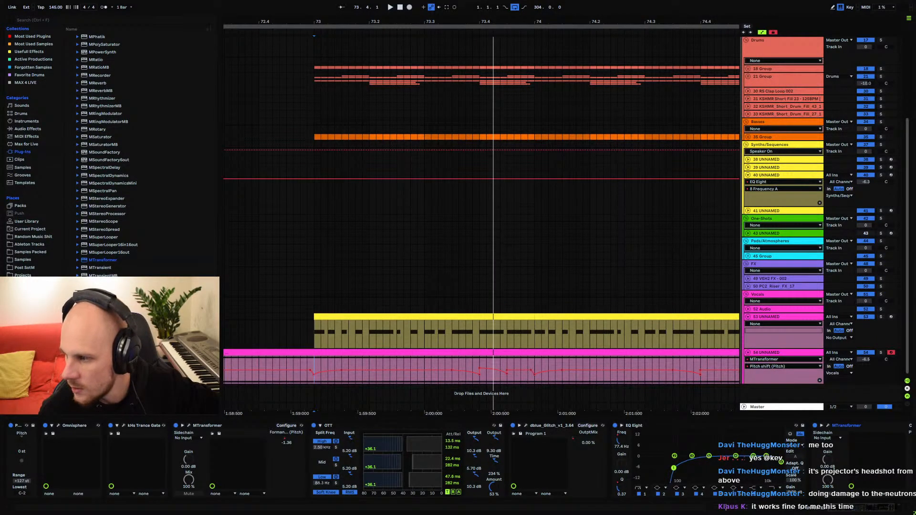
Switch to the browser and examine Downdetector's YouTube page for the outage chart and most reported problems
{"action": "left_click_drag", "start_coordinate": [915, 135], "coordinate": [463, 0]}
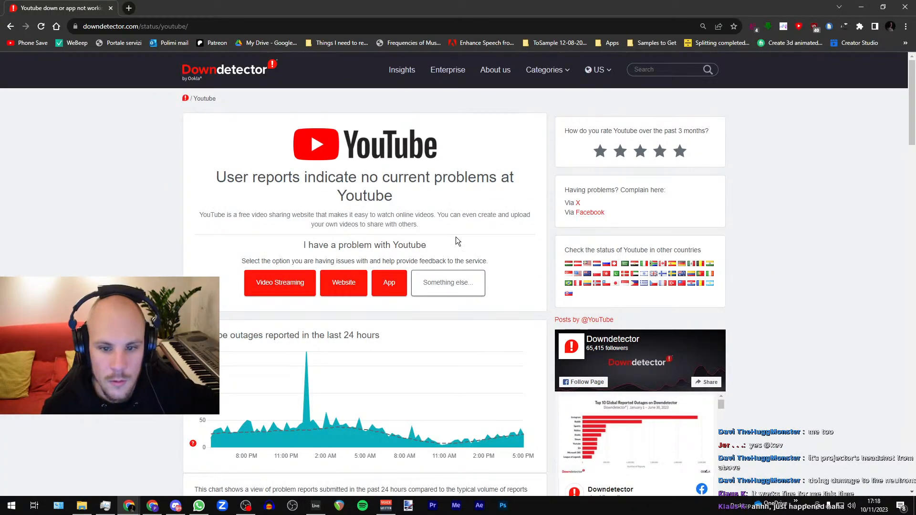
{"action": "scroll", "coordinate": [257, 252], "scroll_direction": "down", "scroll_amount": 6}
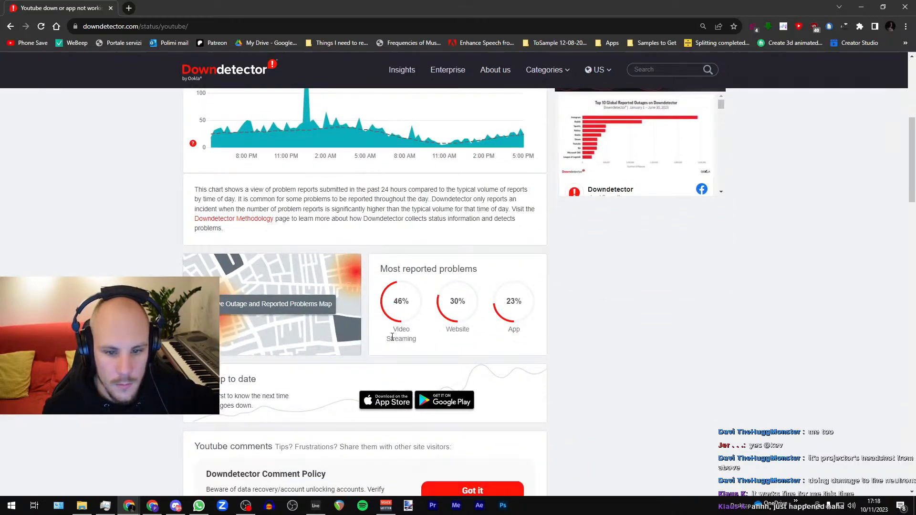
{"action": "left_click_drag", "start_coordinate": [395, 329], "coordinate": [419, 343]}
{"action": "left_click", "coordinate": [410, 339]}
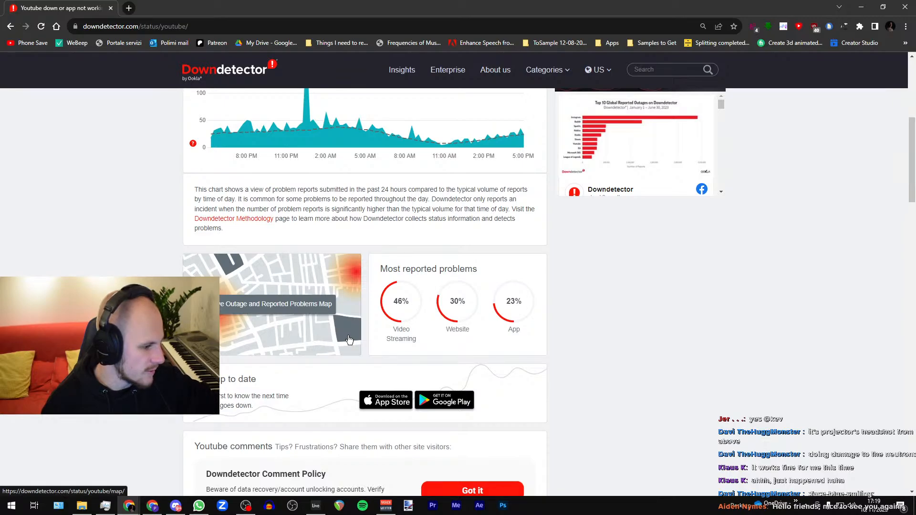
{"action": "double_click", "coordinate": [406, 303]}
{"action": "scroll", "coordinate": [431, 317], "scroll_direction": "up", "scroll_amount": 5}
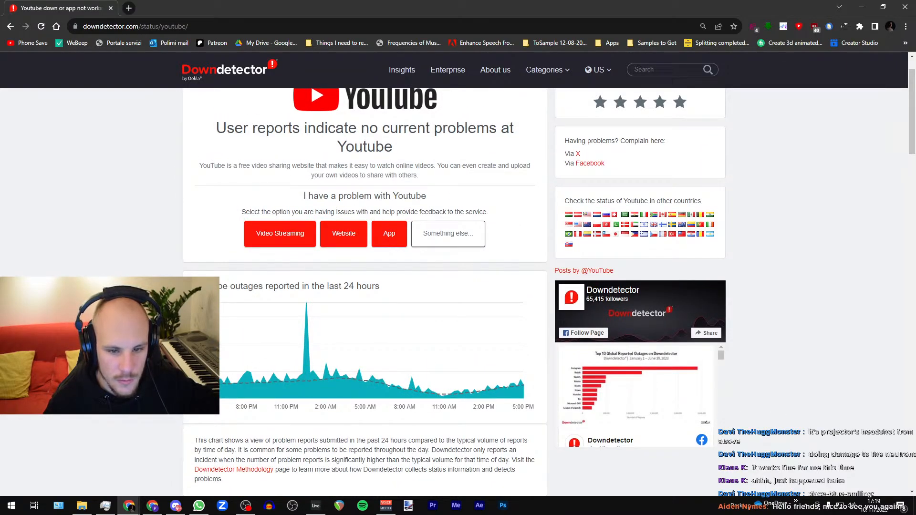
{"action": "mouse_move", "coordinate": [308, 314]}
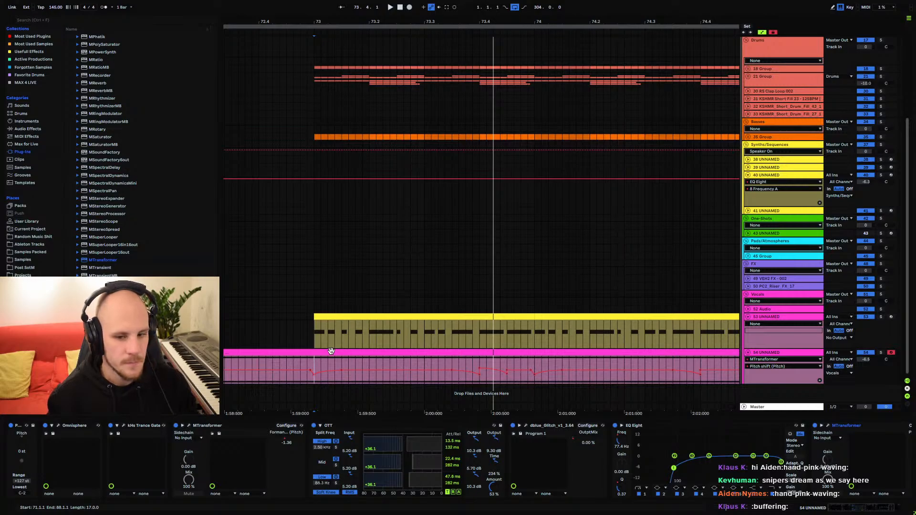
Switch back to Ableton Live and duplicate the two-bar Pitch shift automation starting at 72.4.4 repeatedly through the end of bar 88
{"action": "left_click_drag", "start_coordinate": [351, 25], "coordinate": [340, 25]}
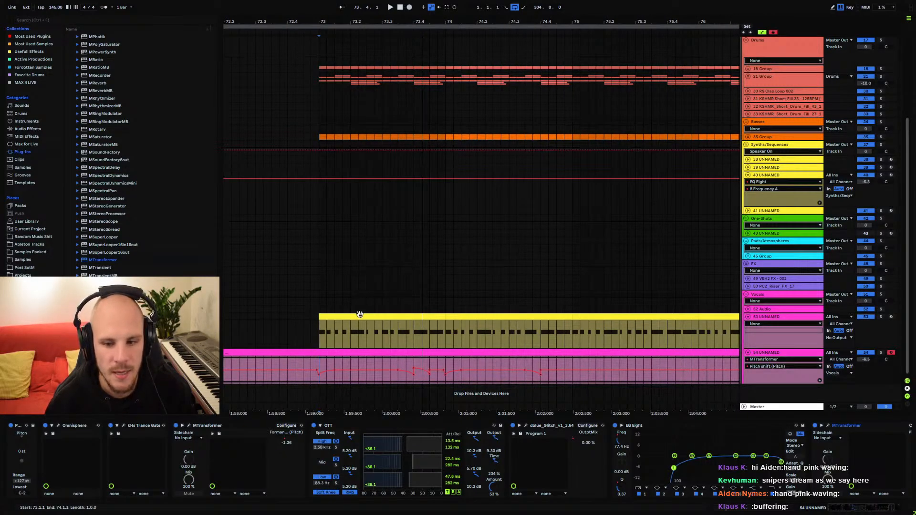
{"action": "left_click_drag", "start_coordinate": [420, 306], "coordinate": [430, 253]}
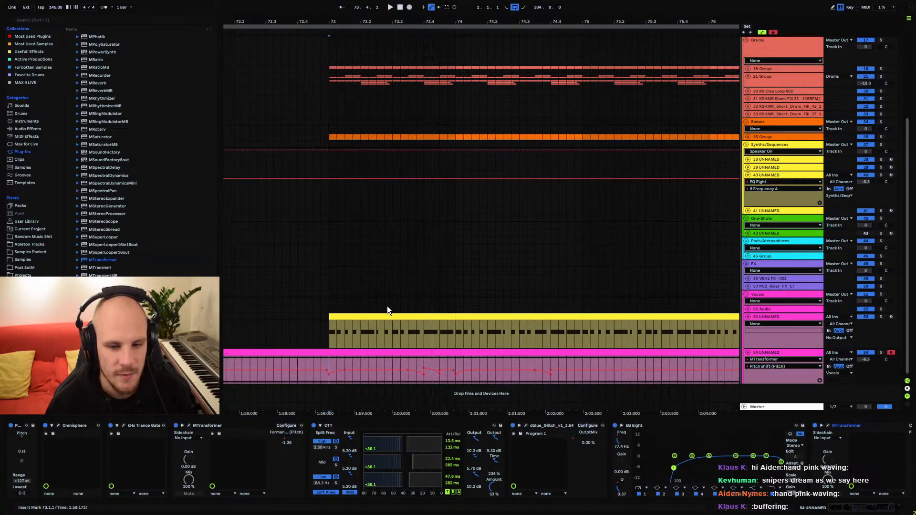
{"action": "left_click_drag", "start_coordinate": [322, 365], "coordinate": [574, 365]}
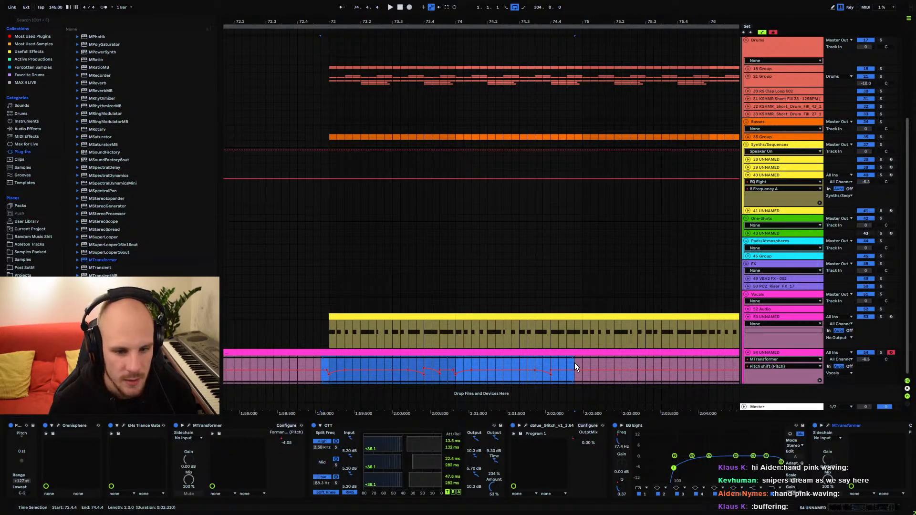
{"action": "key", "text": "ctrl+d"}
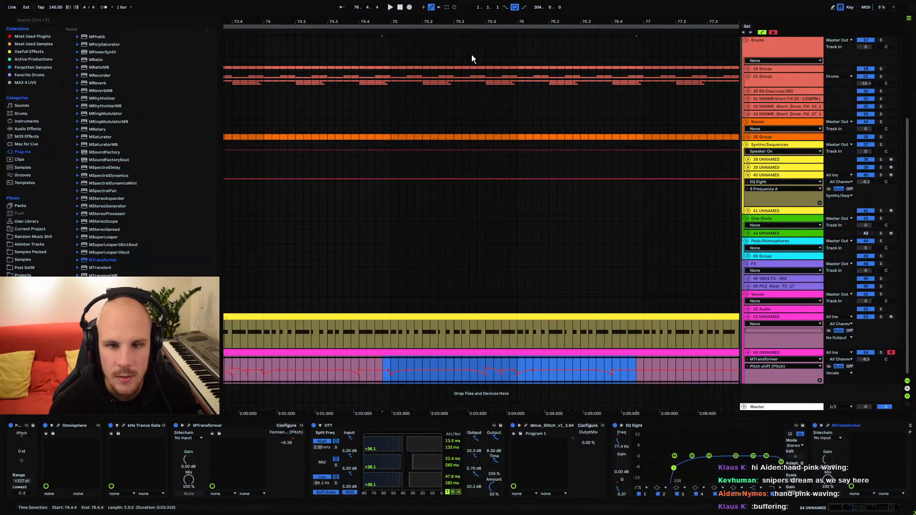
{"action": "left_click_drag", "start_coordinate": [468, 22], "coordinate": [435, 2]}
{"action": "key", "text": "ctrl+d"}
{"action": "key", "text": "ctrl+d"}
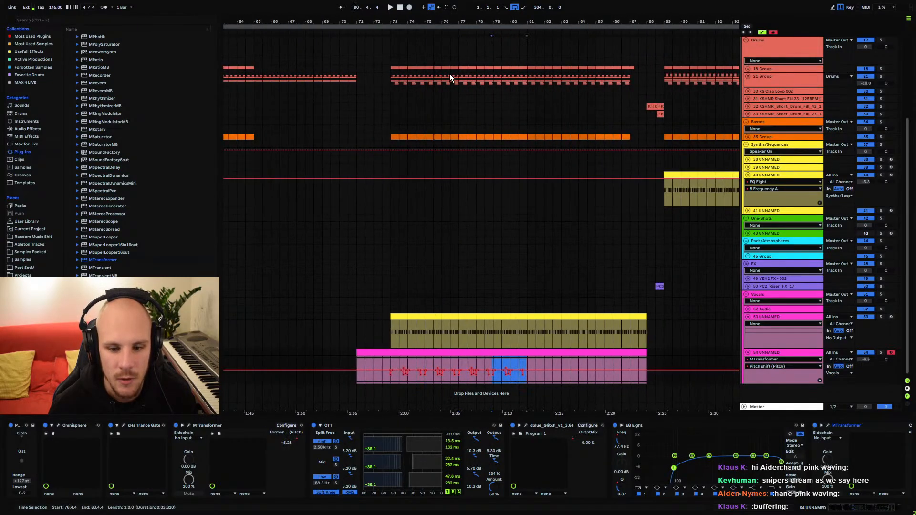
{"action": "key", "text": "ctrl+d"}
{"action": "key", "text": "ctrl+d"}
{"action": "key", "text": "ctrl+d"}
{"action": "key", "text": "ctrl+d"}
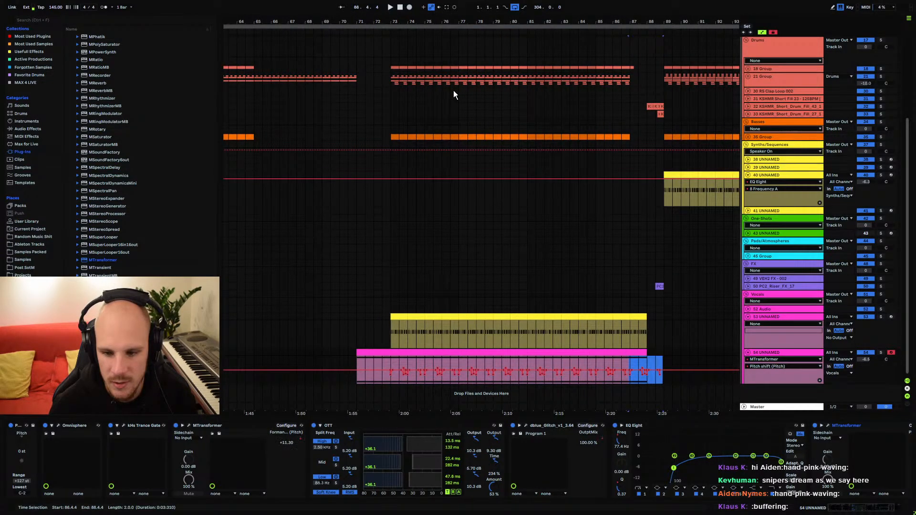
Copy the two-bar Pitch shift automation starting at 86.4.4 to 70.4.4 so it covers bars 71 and 72, and play it back
{"action": "left_click", "coordinate": [385, 359]}
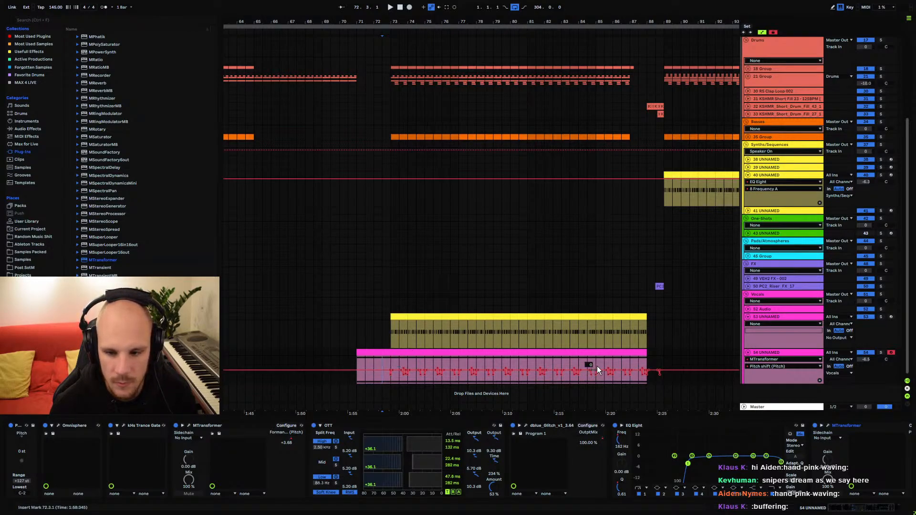
{"action": "left_click", "coordinate": [631, 358]}
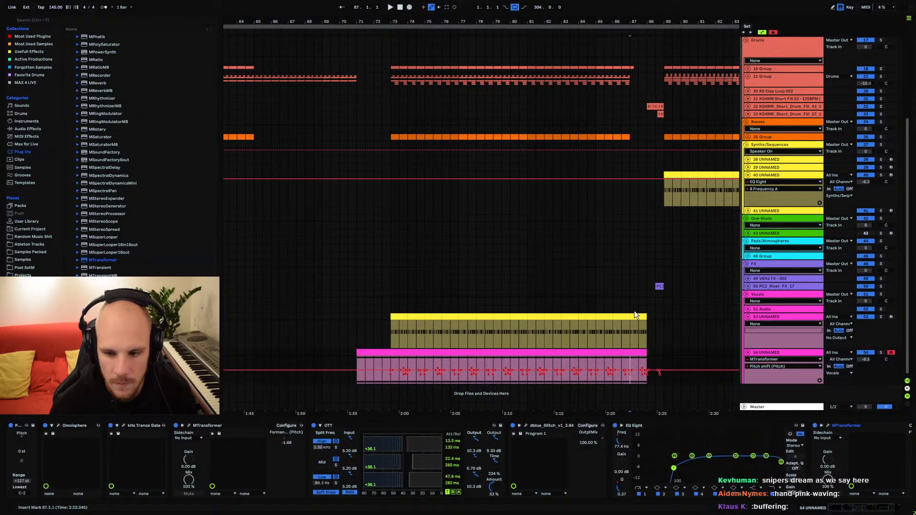
{"action": "mouse_move", "coordinate": [641, 22]}
{"action": "left_mouse_down"}
{"action": "mouse_move", "coordinate": [572, 143]}
{"action": "mouse_move", "coordinate": [505, 334]}
{"action": "left_mouse_up"}
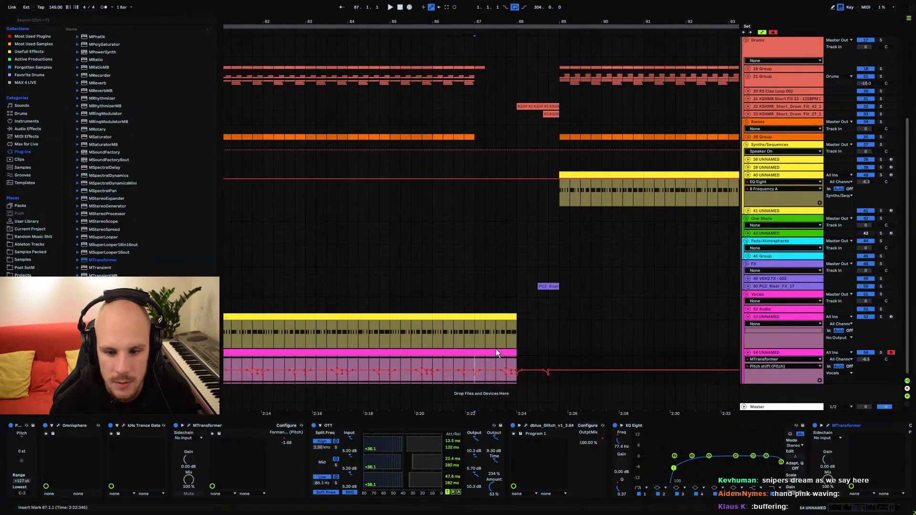
{"action": "left_click_drag", "start_coordinate": [498, 22], "coordinate": [457, 114]}
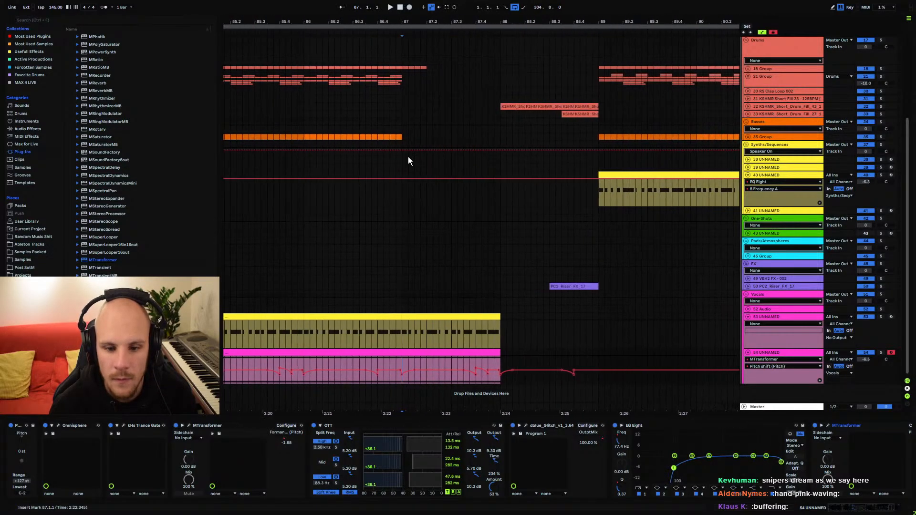
{"action": "left_click_drag", "start_coordinate": [393, 363], "coordinate": [594, 363]}
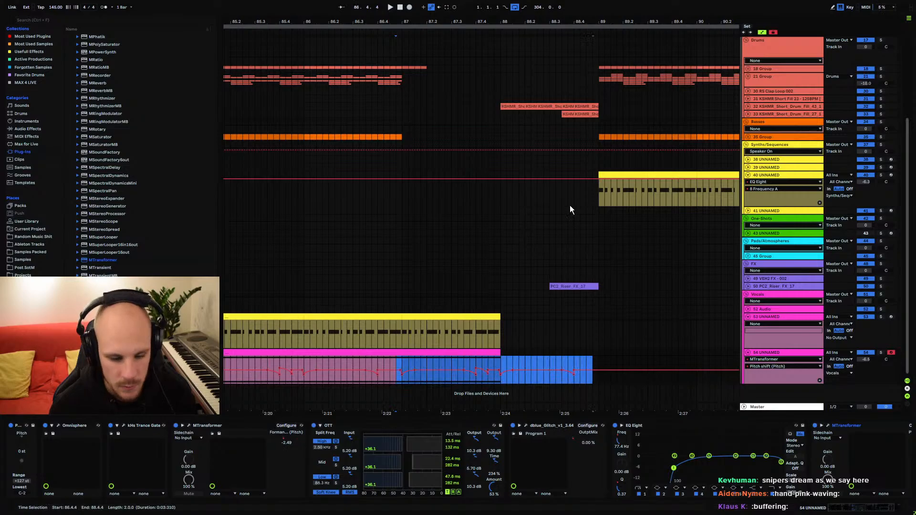
{"action": "left_click_drag", "start_coordinate": [396, 24], "coordinate": [738, 2]}
{"action": "left_click_drag", "start_coordinate": [502, 24], "coordinate": [448, 143]}
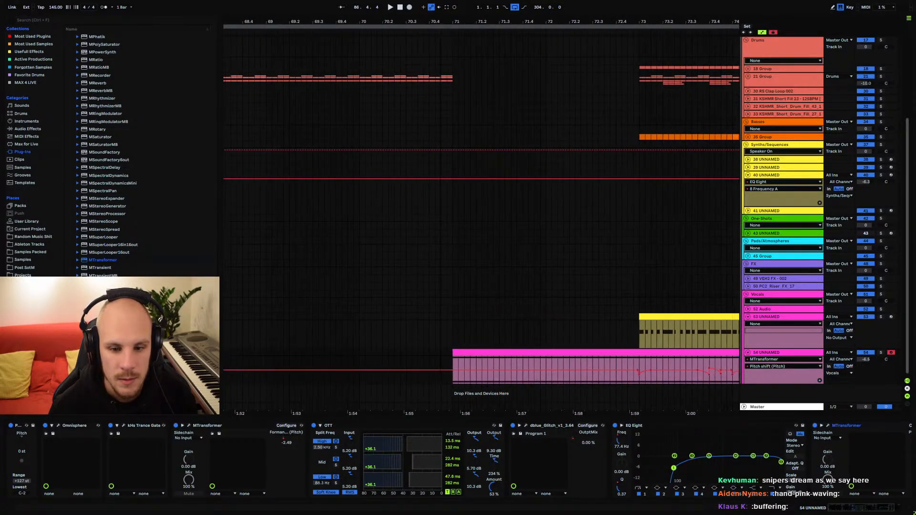
{"action": "left_click", "coordinate": [446, 363]}
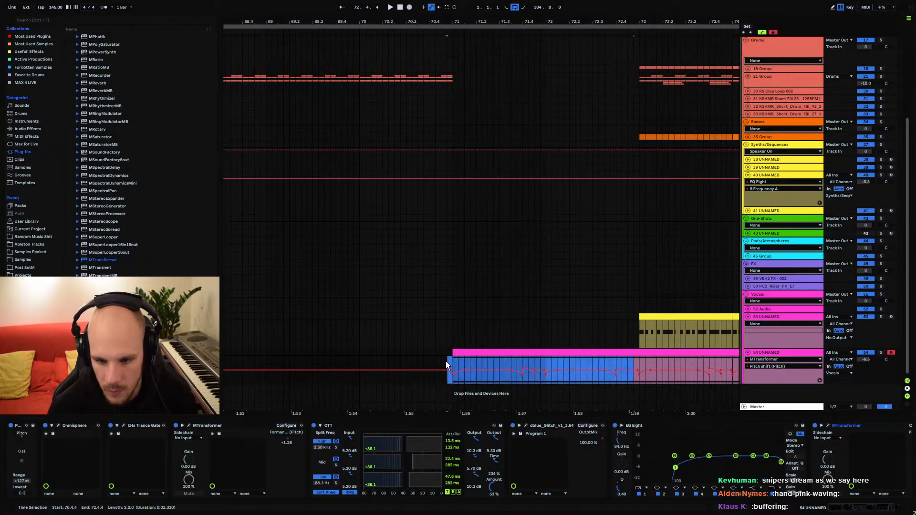
{"action": "key", "text": "space"}
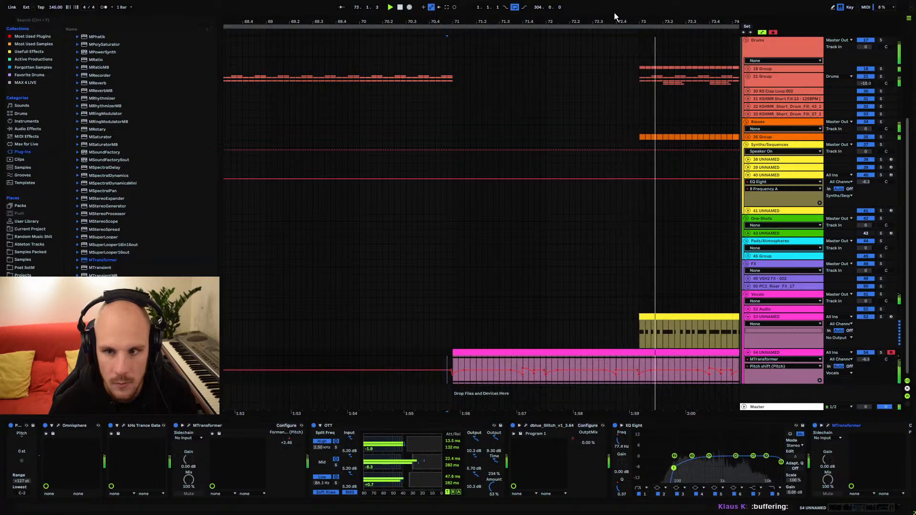
{"action": "left_click_drag", "start_coordinate": [616, 21], "coordinate": [360, 0]}
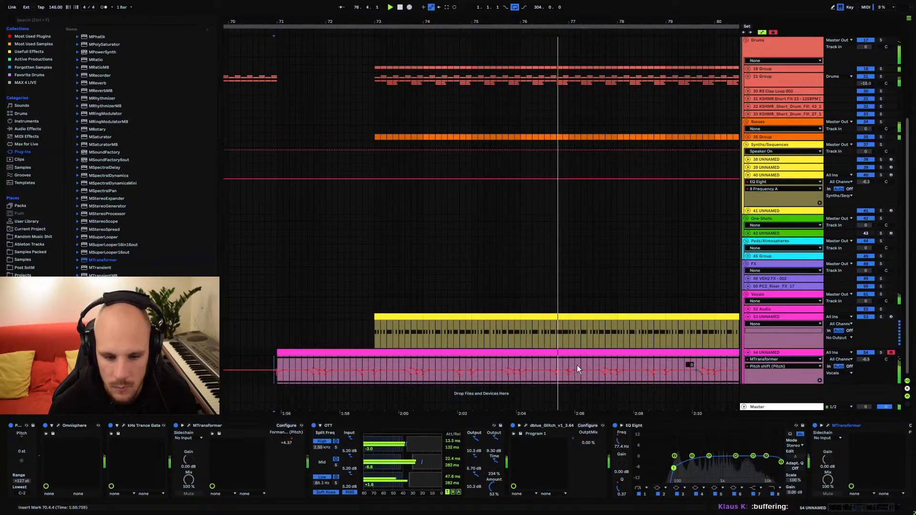
{"action": "key", "text": "space"}
Show the vocal's dblue Glitch OutptMix automation and draw it up to 1.00 for beat 4 of bar 76
{"action": "left_click", "coordinate": [586, 437]}
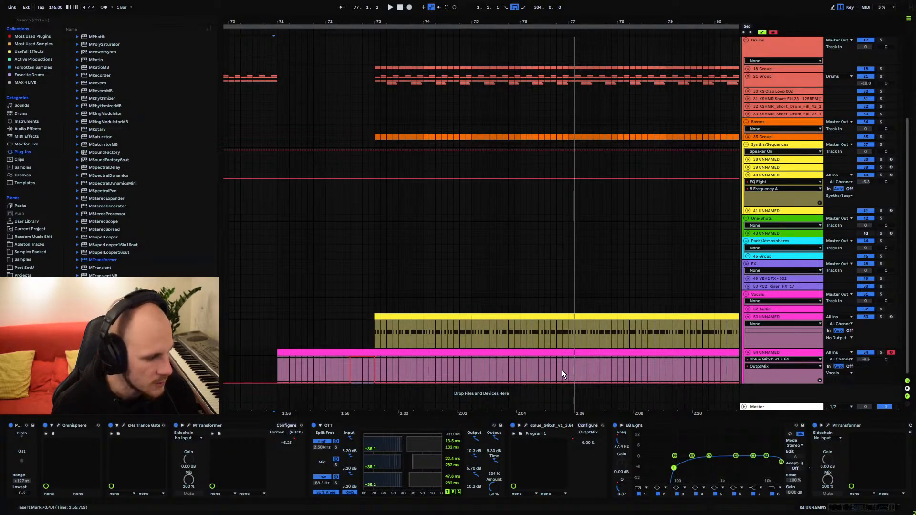
{"action": "key", "text": "b"}
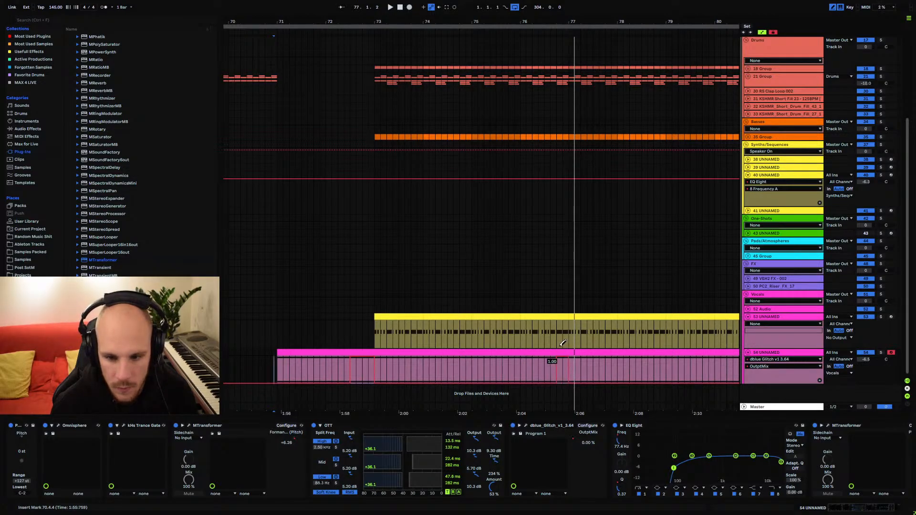
{"action": "key", "text": "b"}
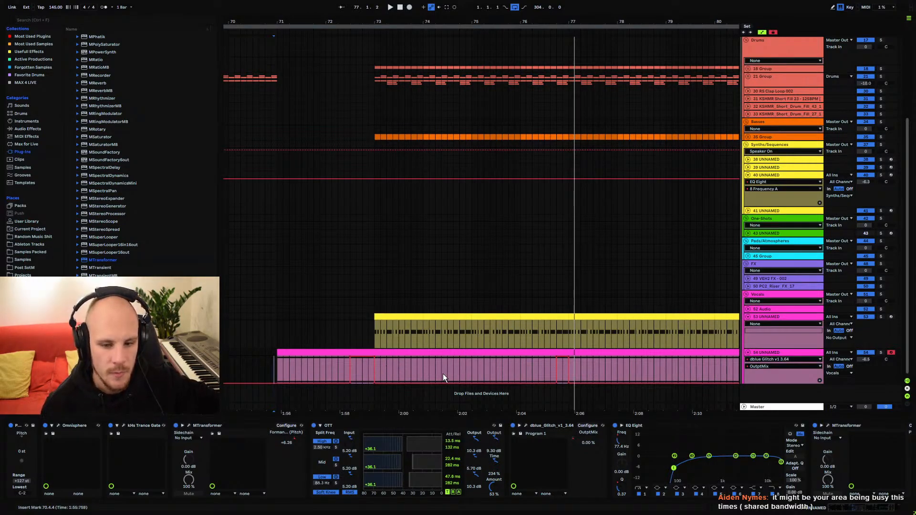
{"action": "left_click_drag", "start_coordinate": [552, 22], "coordinate": [466, 19]}
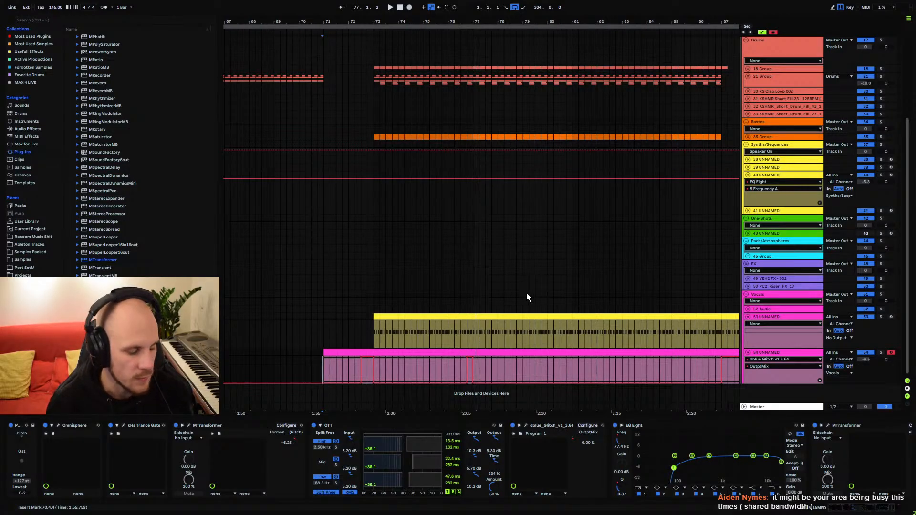
Duplicate the vocal's Glitch OutptMix automation from bars 75–78 twice so the fill repeats through the end of bar 86
{"action": "left_click", "coordinate": [424, 365]}
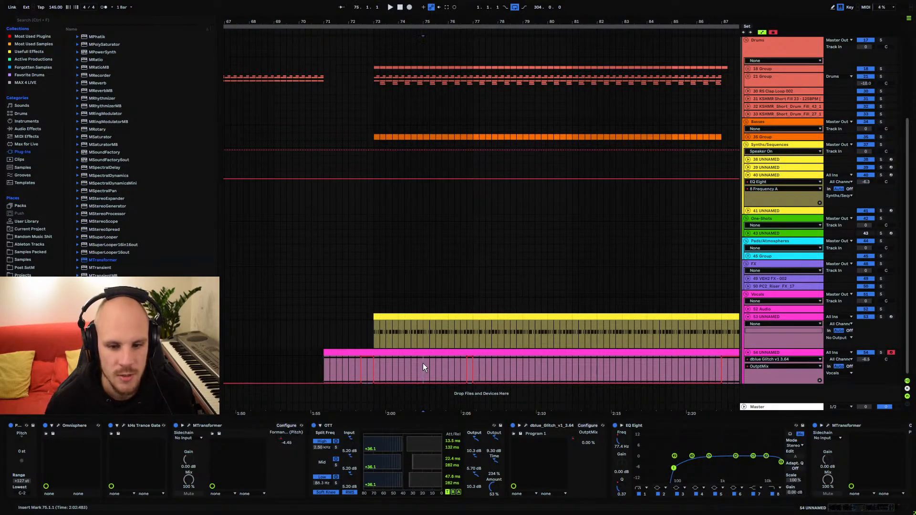
{"action": "left_click_drag", "start_coordinate": [426, 369], "coordinate": [491, 367]}
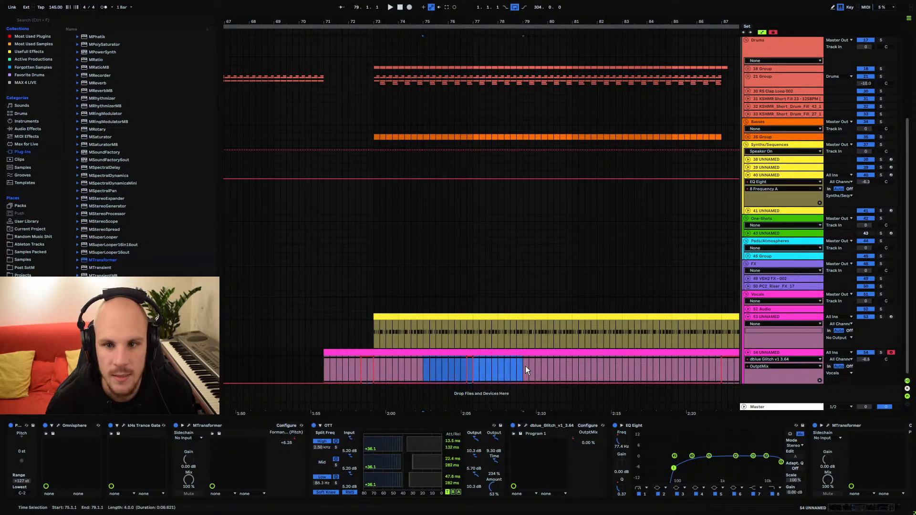
{"action": "key", "text": "ctrl+d"}
{"action": "key", "text": "ctrl+d"}
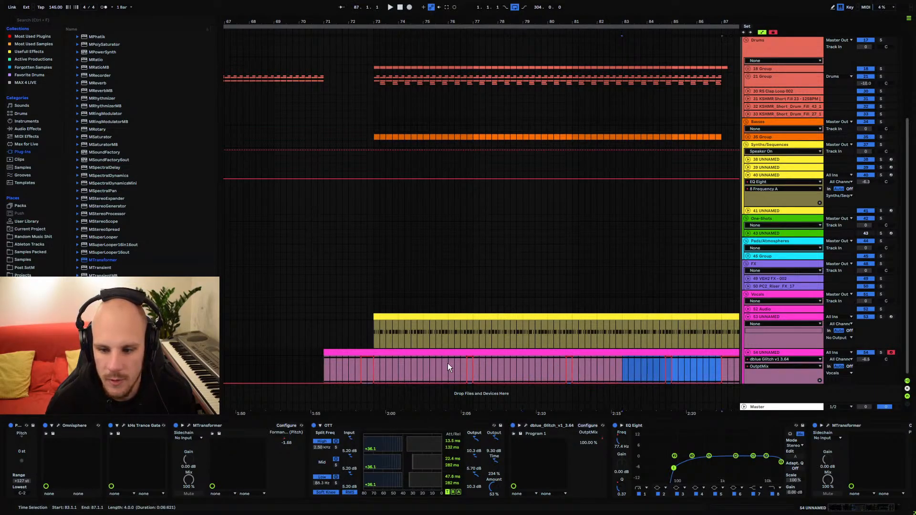
{"action": "left_click", "coordinate": [441, 365]}
{"action": "left_click_drag", "start_coordinate": [605, 313], "coordinate": [559, 288]}
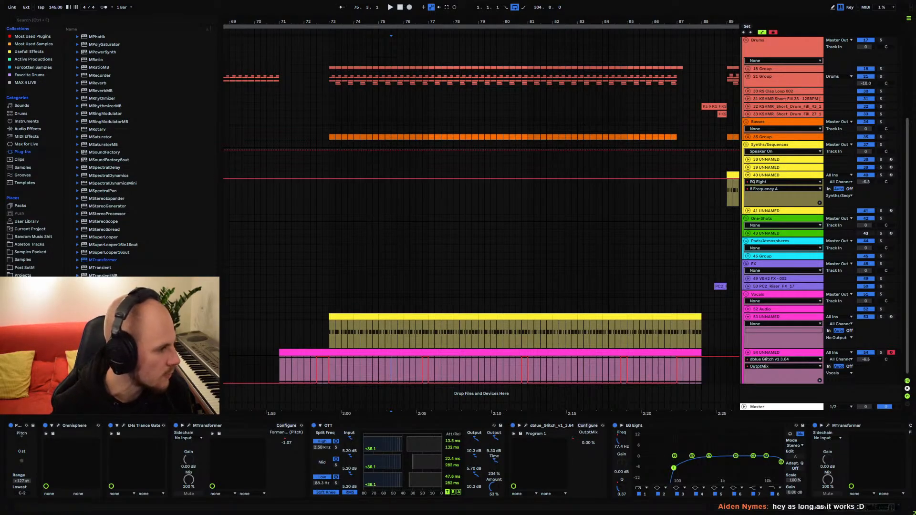
Switch to OBS and check the live stream's dropped frames, CPU load and bitrate
{"action": "left_click_drag", "start_coordinate": [0, 51], "coordinate": [524, 3]}
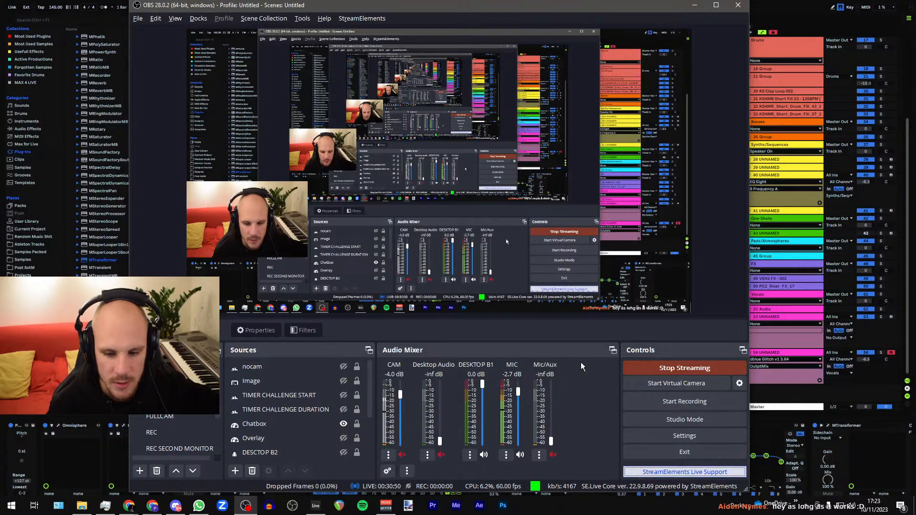
{"action": "left_click_drag", "start_coordinate": [466, 8], "coordinate": [0, 27]}
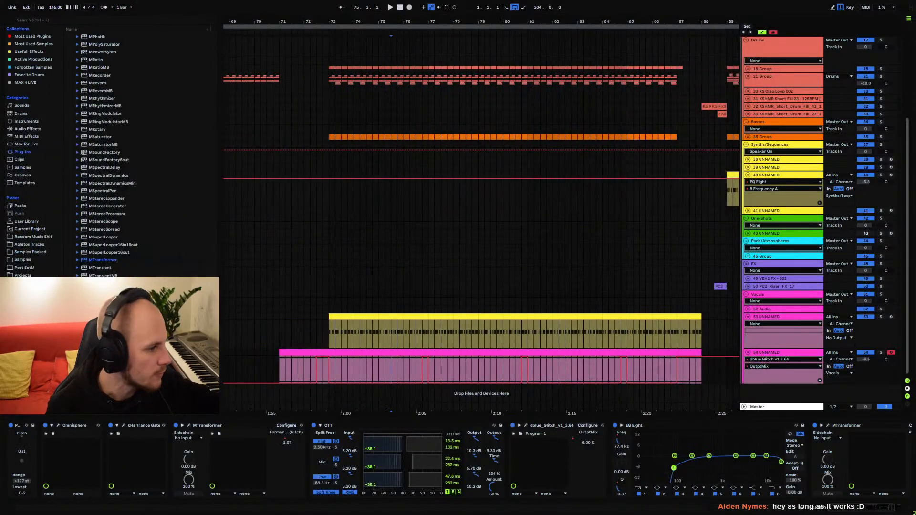
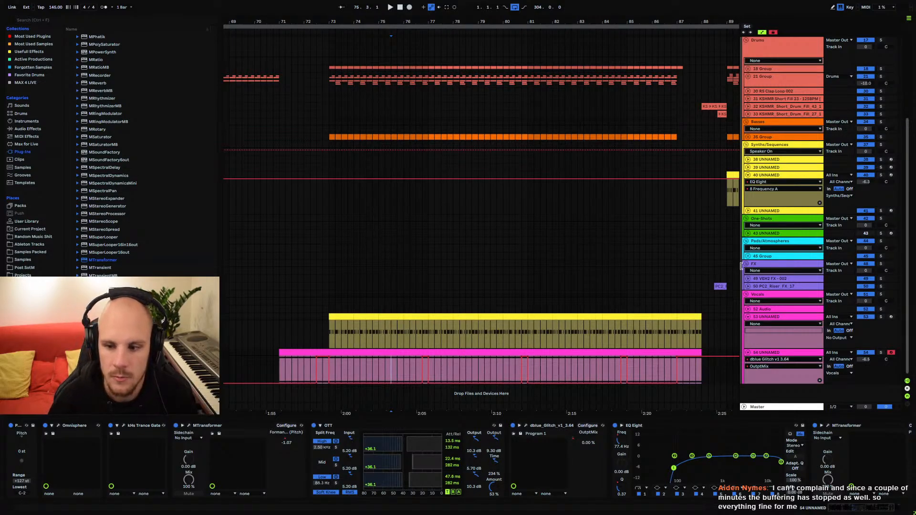
In Ableton Live, delete track 53 with the yellow clip from the Vocals group
{"action": "left_click", "coordinate": [773, 317]}
{"action": "key", "text": "Delete"}
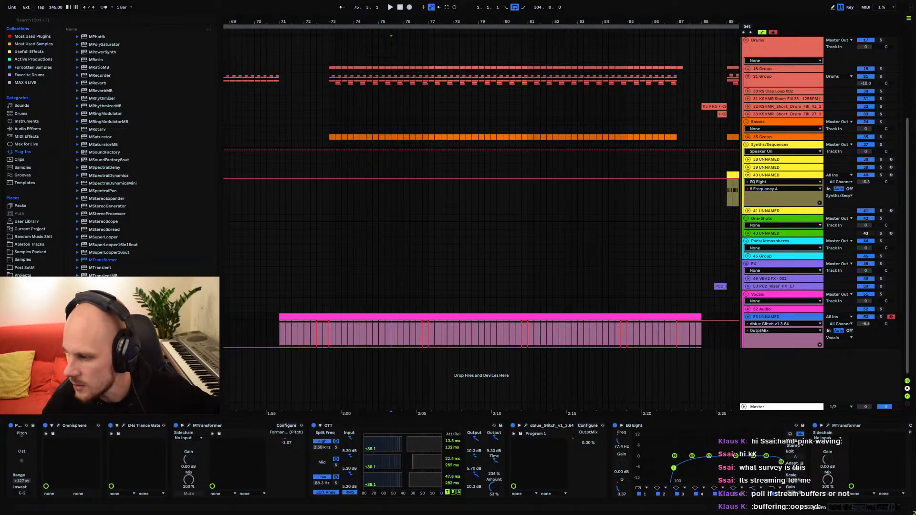
Switch to YouTube Studio in the browser and examine the live stream's connection status and concurrent-viewers chart
{"action": "left_click_drag", "start_coordinate": [915, 167], "coordinate": [446, 68]}
{"action": "double_click", "coordinate": [445, 64]}
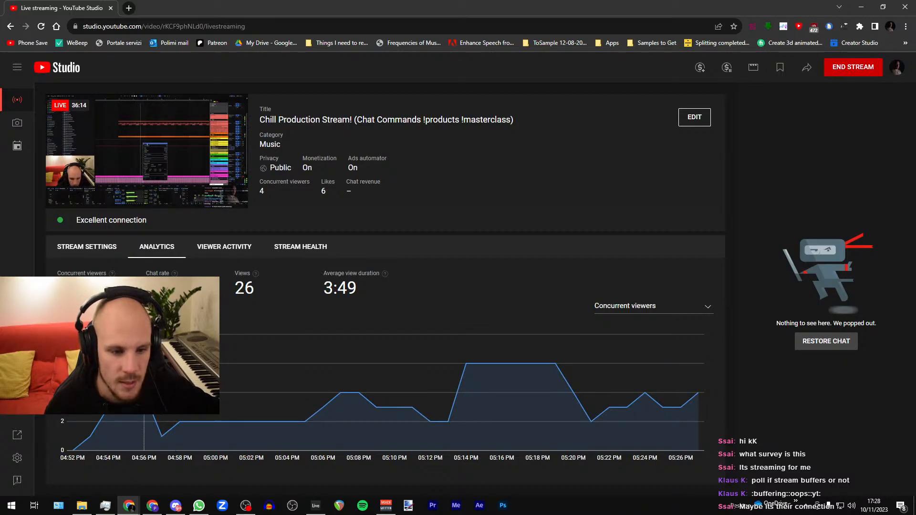
{"action": "mouse_move", "coordinate": [165, 449]}
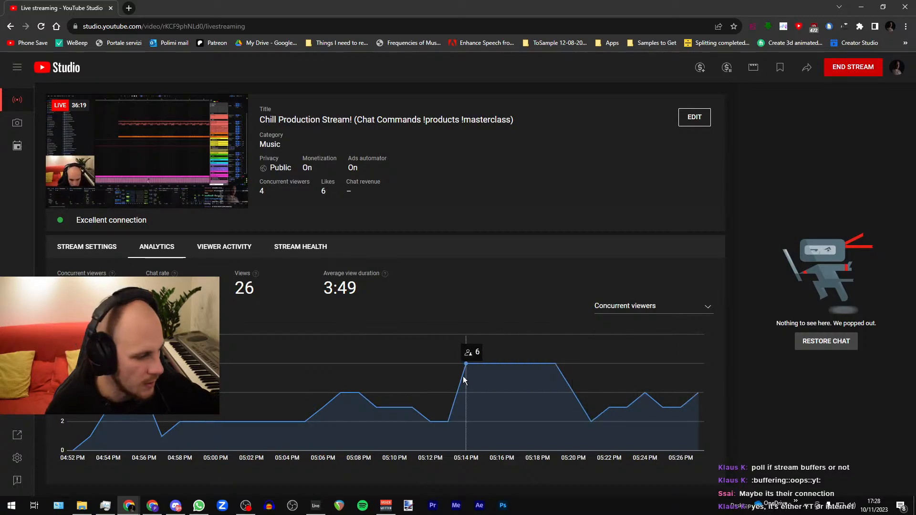
{"action": "double_click", "coordinate": [237, 7]}
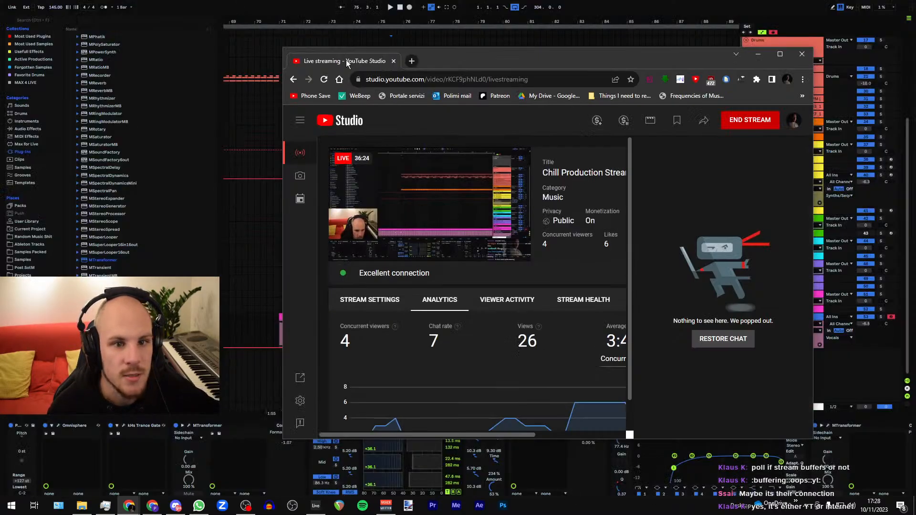
{"action": "left_click_drag", "start_coordinate": [348, 61], "coordinate": [915, 72]}
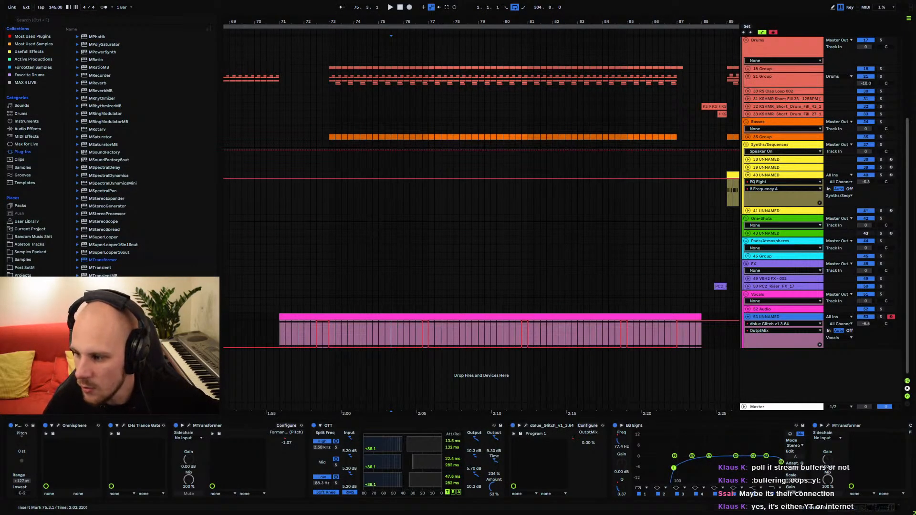
{"action": "left_click", "coordinate": [280, 334]}
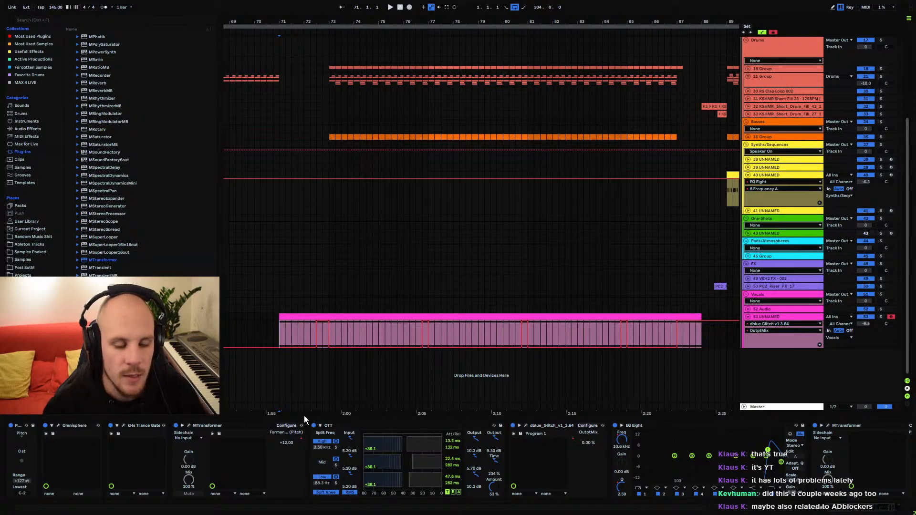
{"action": "left_click", "coordinate": [275, 382]}
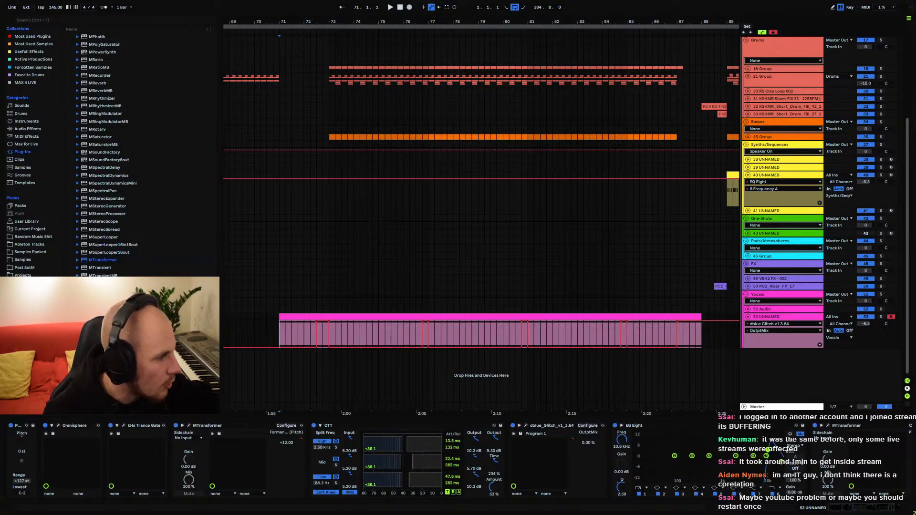
Bring up OBS again and read the stream's current kb/s rate in its status bar
{"action": "left_click_drag", "start_coordinate": [0, 65], "coordinate": [433, 25]}
{"action": "left_click_drag", "start_coordinate": [425, 5], "coordinate": [424, 2]}
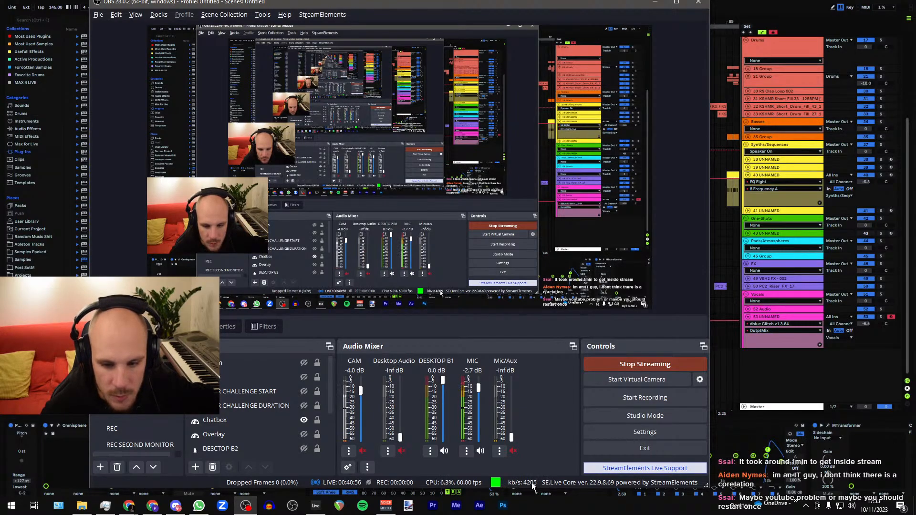
{"action": "left_click_drag", "start_coordinate": [477, 8], "coordinate": [0, 96]}
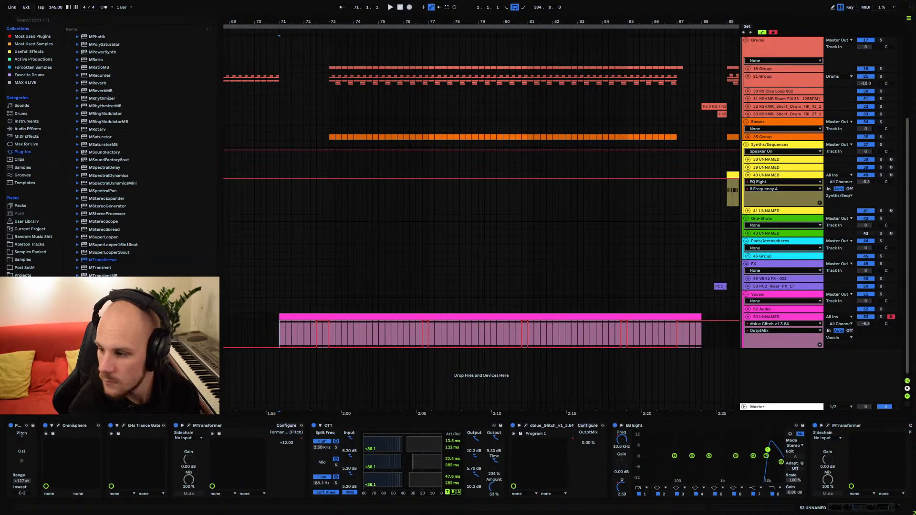
Switch to the browser and look through the Google results for "youtube stream buffering"
{"action": "left_click_drag", "start_coordinate": [915, 113], "coordinate": [496, 72]}
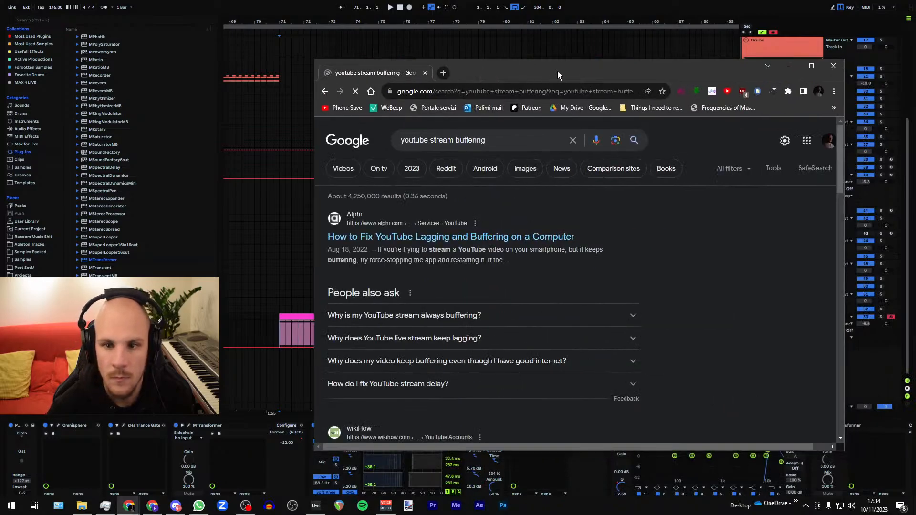
{"action": "double_click", "coordinate": [557, 72]}
{"action": "scroll", "coordinate": [493, 195], "scroll_direction": "down", "scroll_amount": 2}
{"action": "scroll", "coordinate": [491, 193], "scroll_direction": "down", "scroll_amount": 11}
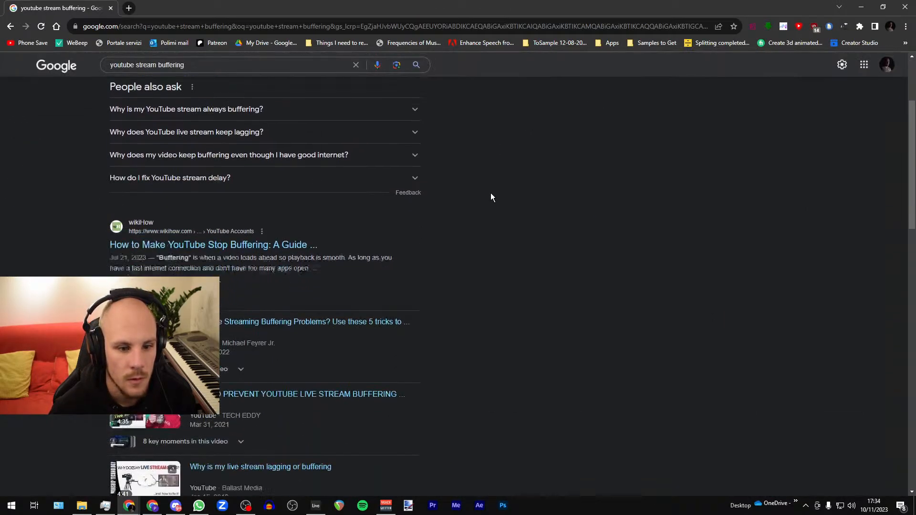
{"action": "scroll", "coordinate": [508, 251], "scroll_direction": "up", "scroll_amount": 10}
{"action": "scroll", "coordinate": [508, 251], "scroll_direction": "up", "scroll_amount": 2}
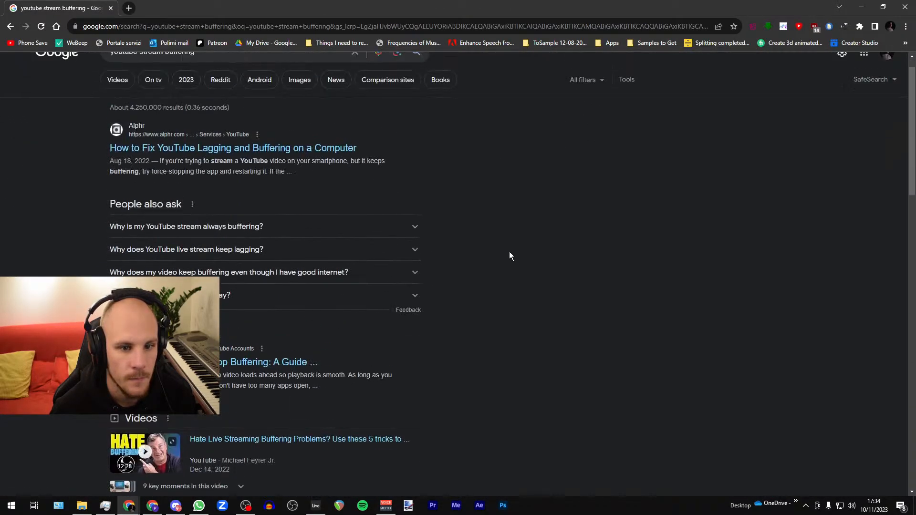
{"action": "scroll", "coordinate": [508, 251], "scroll_direction": "down", "scroll_amount": 13}
{"action": "scroll", "coordinate": [508, 252], "scroll_direction": "up", "scroll_amount": 2}
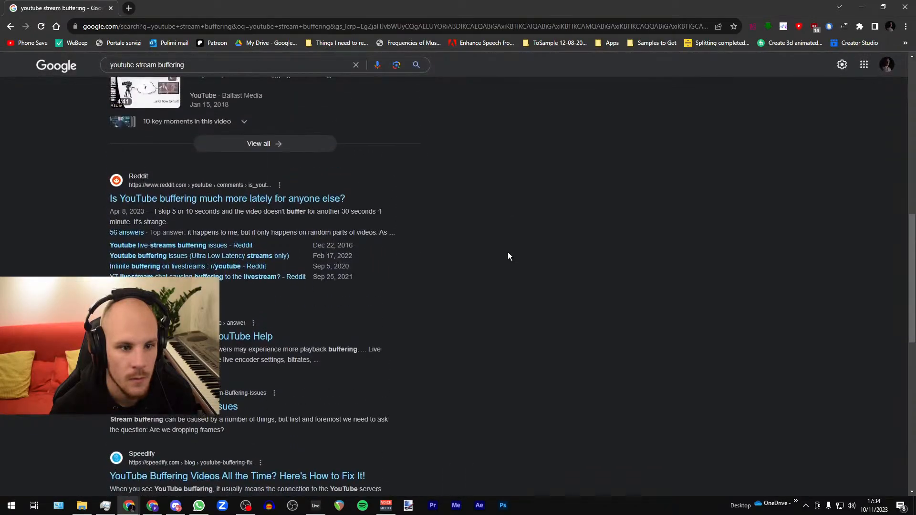
{"action": "scroll", "coordinate": [508, 257], "scroll_direction": "up", "scroll_amount": 10}
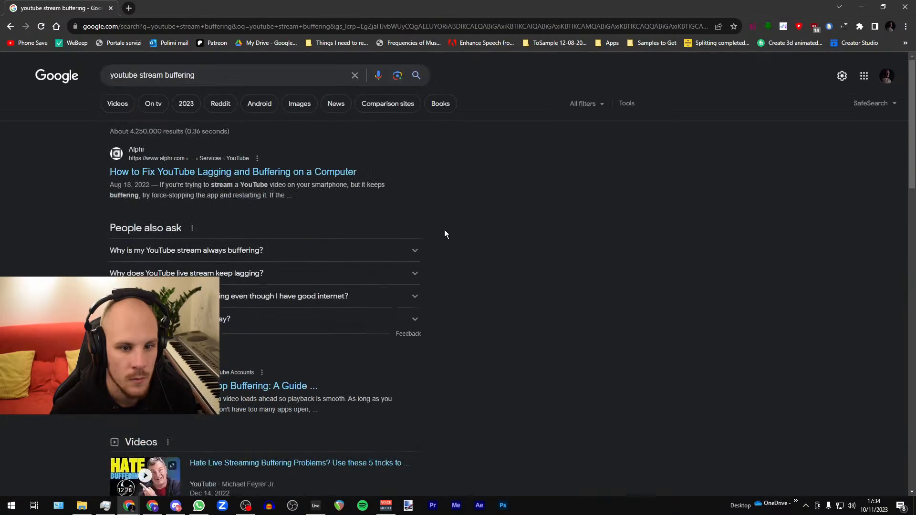
Search Google for "youtube always buffering on fast connection", read the answer on streaming buffering with fast internet, and close the page
{"action": "left_click", "coordinate": [224, 73]}
{"action": "left_click_drag", "start_coordinate": [235, 79], "coordinate": [14, 79]}
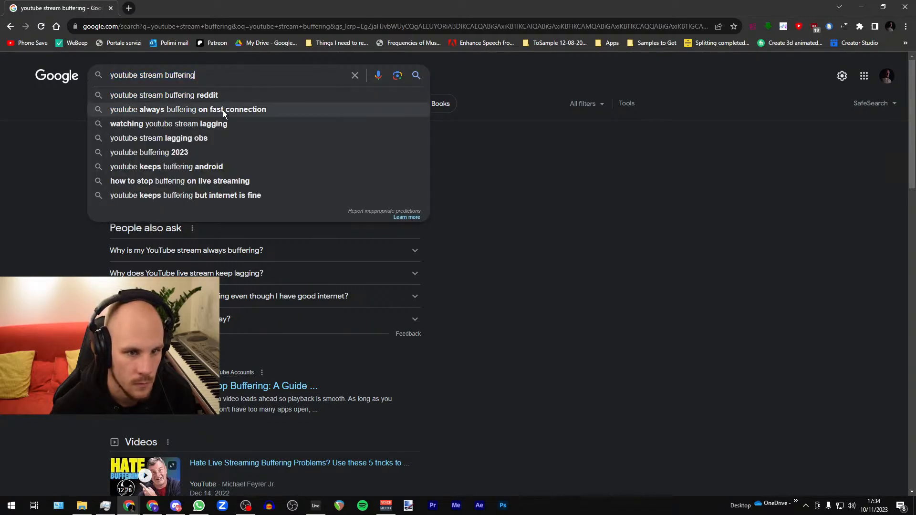
{"action": "left_click", "coordinate": [222, 110]}
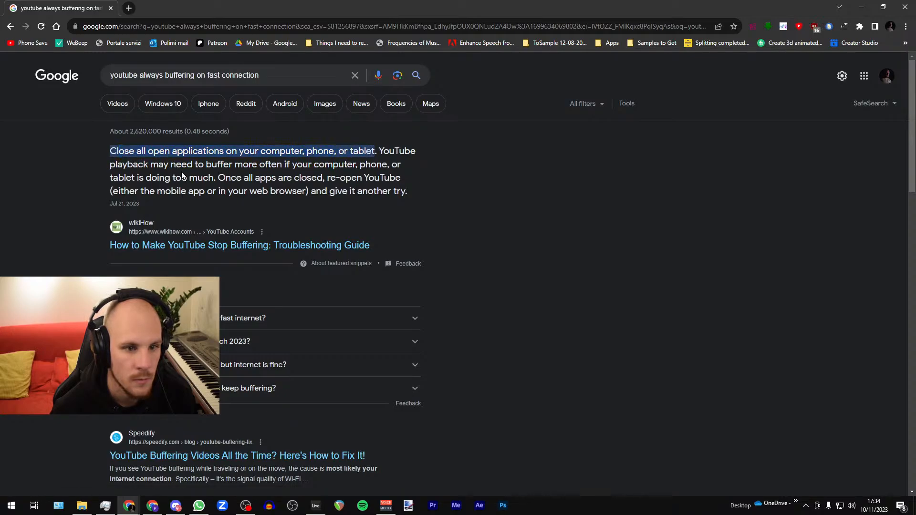
{"action": "scroll", "coordinate": [485, 257], "scroll_direction": "down", "scroll_amount": 3}
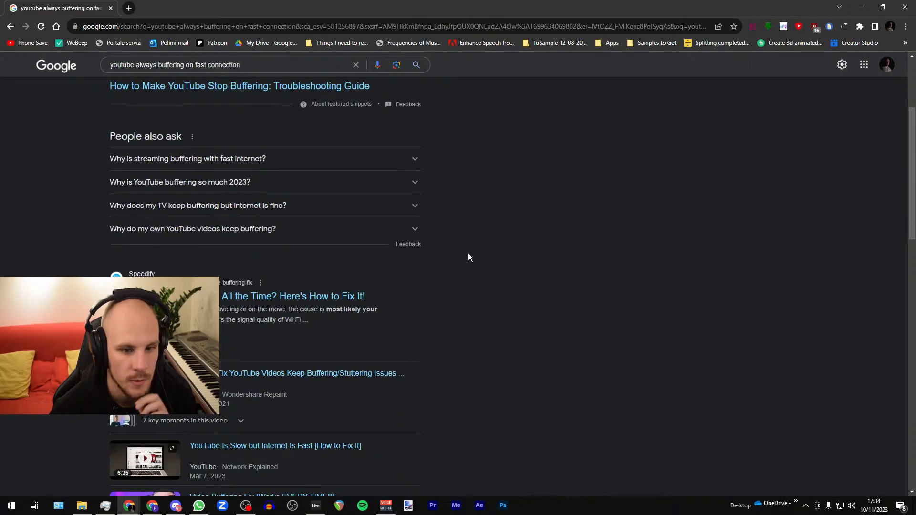
{"action": "left_click", "coordinate": [262, 158]}
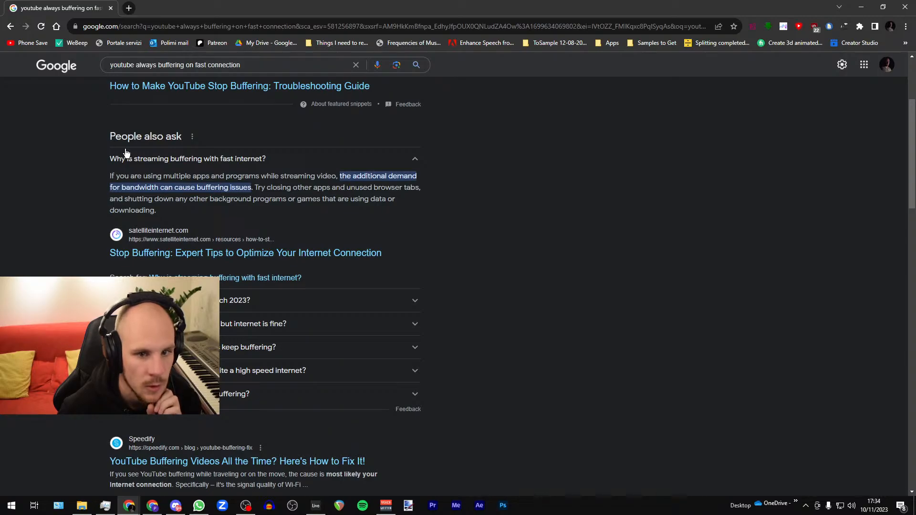
{"action": "left_click", "coordinate": [111, 9]}
{"action": "left_click", "coordinate": [354, 278]}
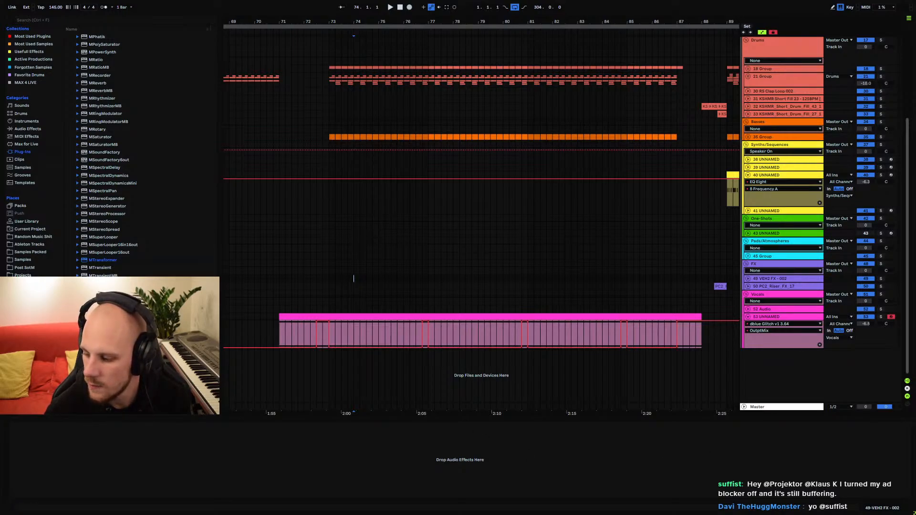
Reopen the YouTube Studio live page and compare the concurrent-viewers chart and stream connection status over time
{"action": "left_click_drag", "start_coordinate": [914, 225], "coordinate": [429, 76]}
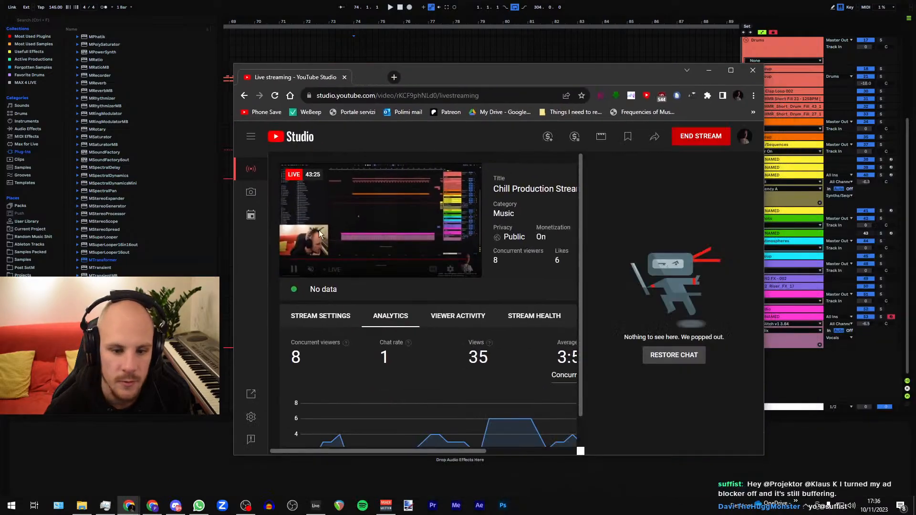
{"action": "double_click", "coordinate": [457, 76]}
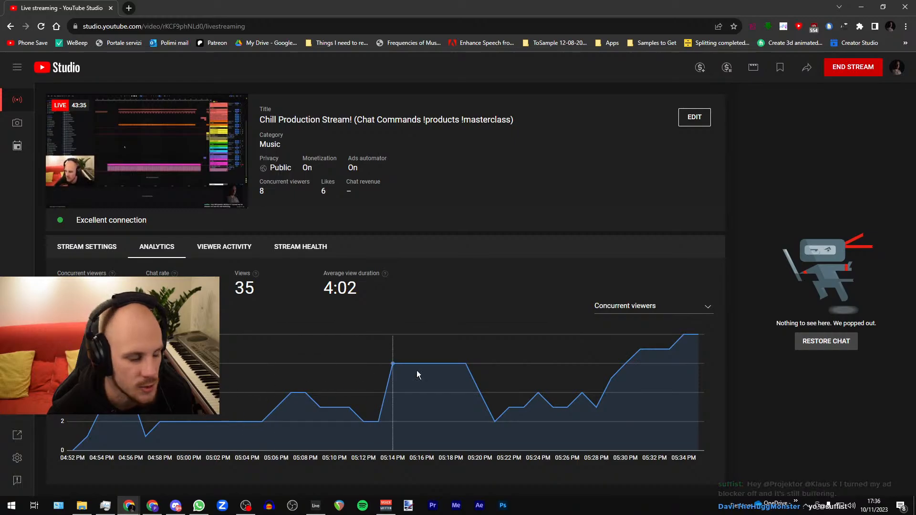
{"action": "mouse_move", "coordinate": [377, 364]}
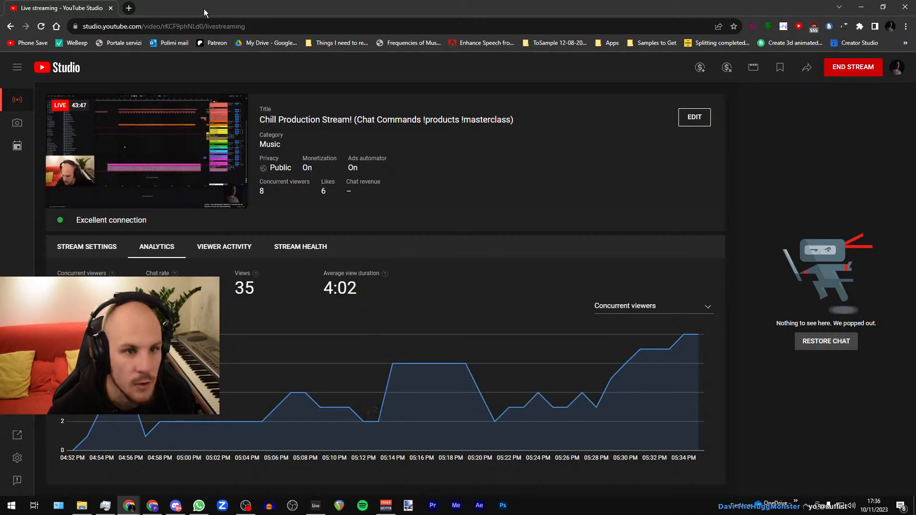
{"action": "left_click_drag", "start_coordinate": [204, 9], "coordinate": [915, 86]}
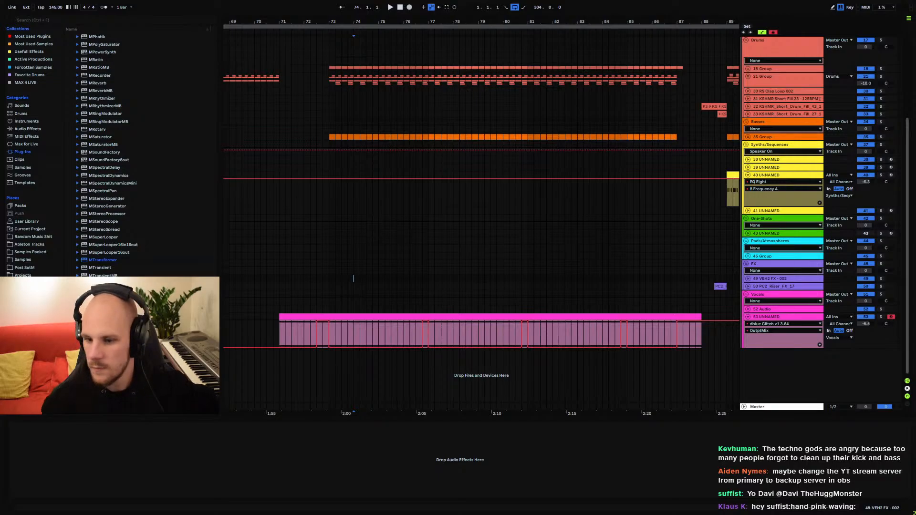
{"action": "left_click", "coordinate": [442, 248]}
{"action": "left_click_drag", "start_coordinate": [544, 241], "coordinate": [297, 272]}
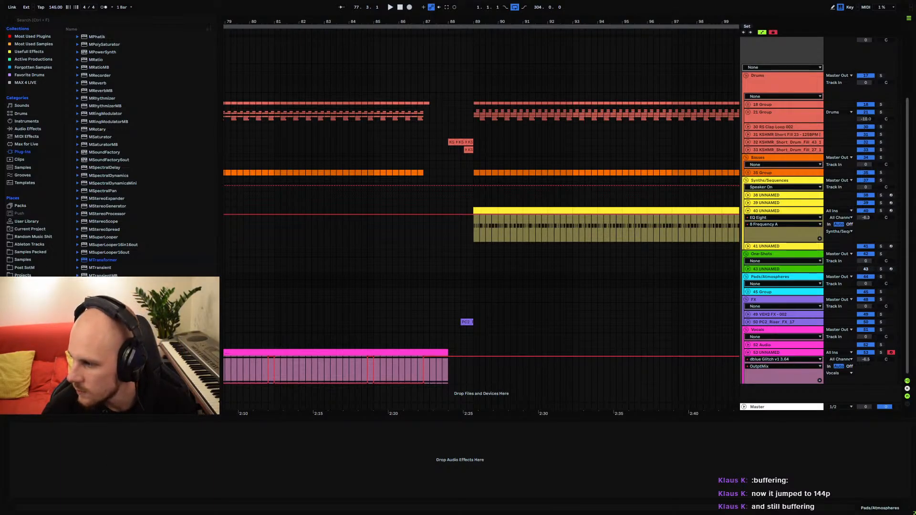
Switch to the DirectPoll results page in the browser and check the yes and nope votes on buffering
{"action": "left_click_drag", "start_coordinate": [915, 206], "coordinate": [488, 136]}
{"action": "double_click", "coordinate": [528, 139]}
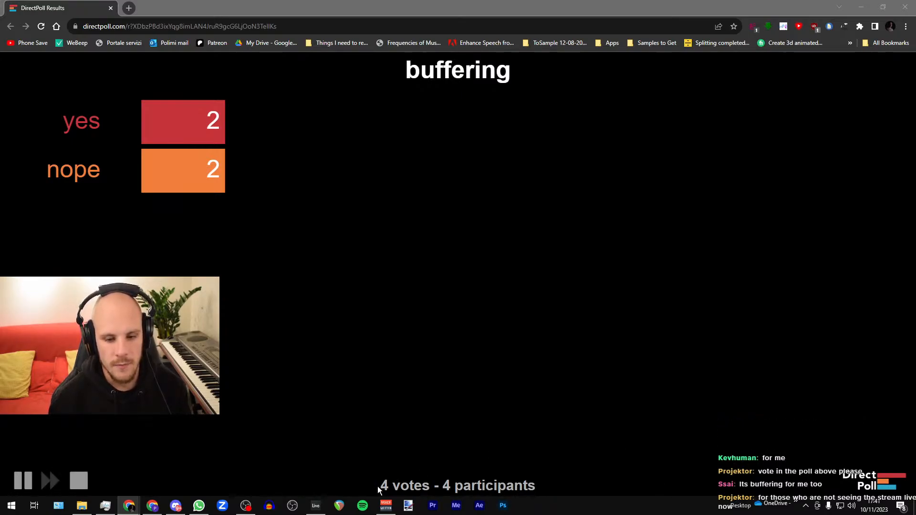
{"action": "left_click_drag", "start_coordinate": [378, 487], "coordinate": [473, 486]}
{"action": "left_click", "coordinate": [303, 394]}
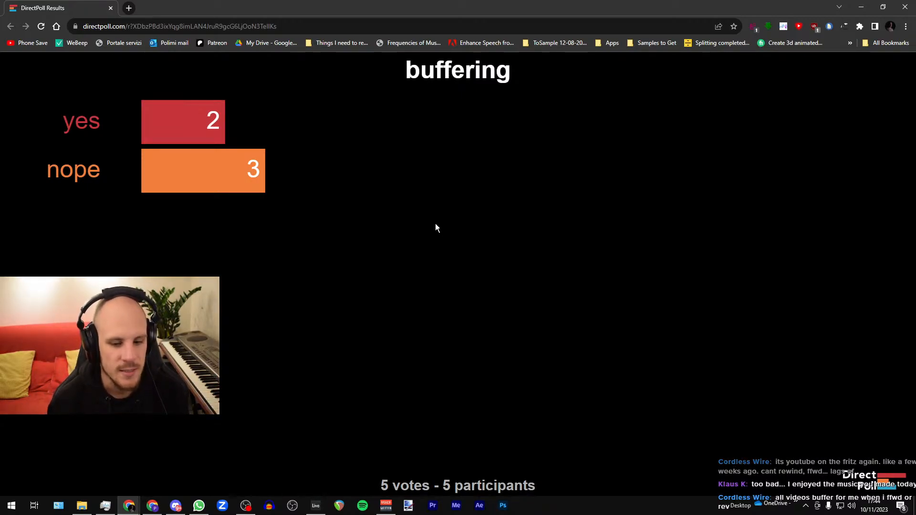
Switch back to Ableton Live and fold synth track 40 in the Synths/Sequences group
{"action": "left_click", "coordinate": [315, 506]}
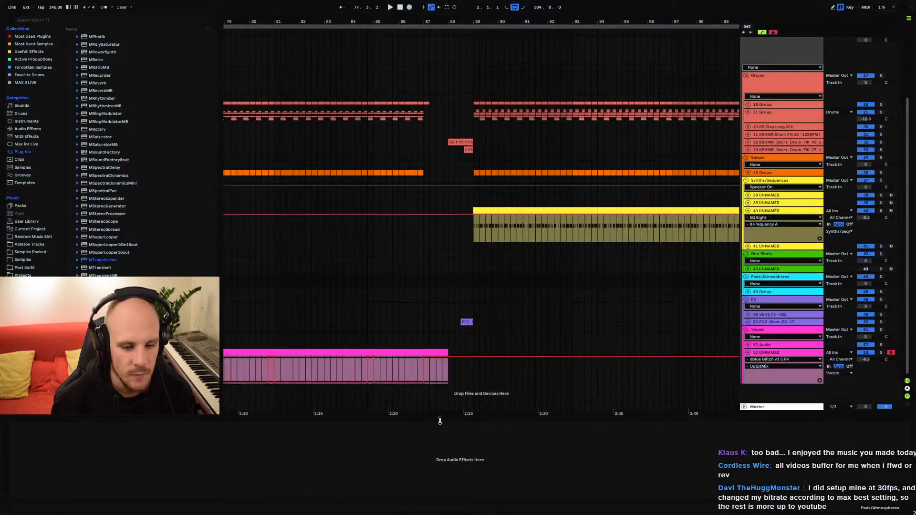
{"action": "left_click_drag", "start_coordinate": [487, 21], "coordinate": [461, 2]}
{"action": "left_click", "coordinate": [747, 211]}
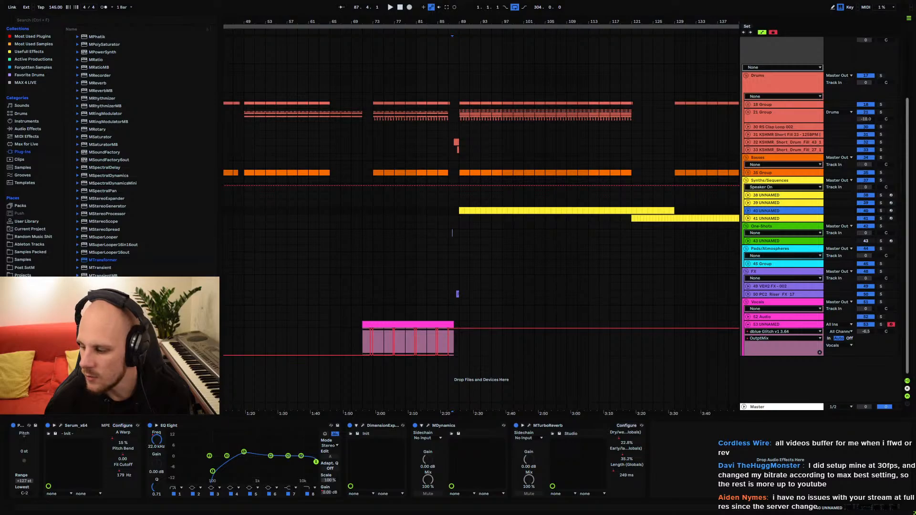
Switch to the DirectPoll browser window, look at the voting page of the buffering poll, and close that page
{"action": "key", "text": "alt+Tab"}
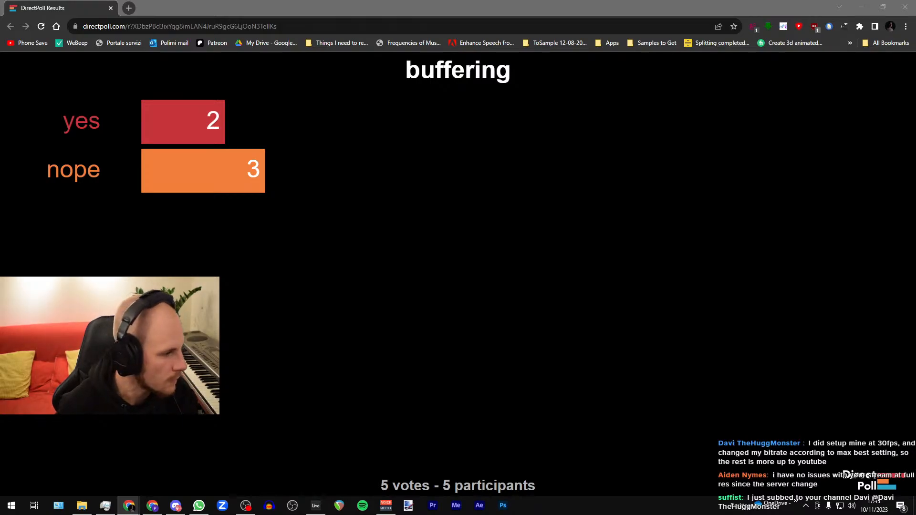
{"action": "left_click", "coordinate": [177, 8]}
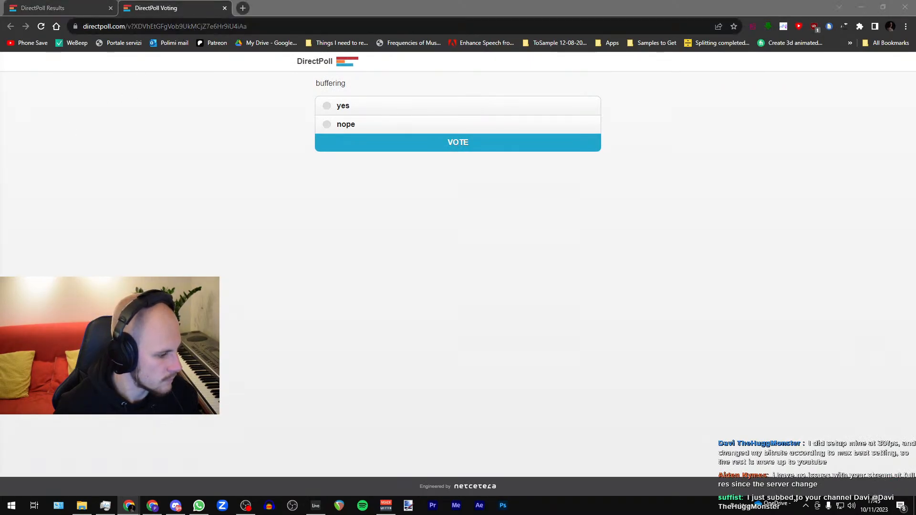
{"action": "left_click", "coordinate": [224, 8]}
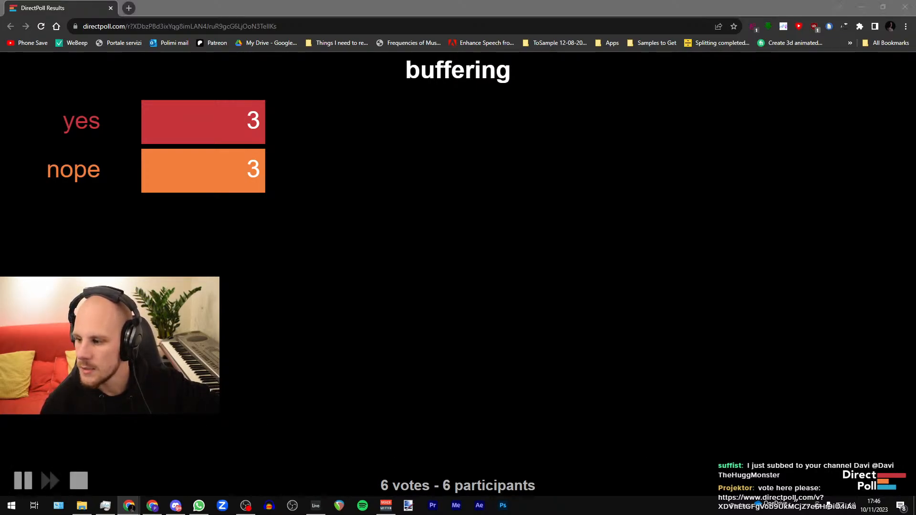
Bring the YouTube Studio live page onto this screen and examine the stream's views and average view duration
{"action": "left_click_drag", "start_coordinate": [915, 120], "coordinate": [507, 120]}
{"action": "double_click", "coordinate": [507, 119]}
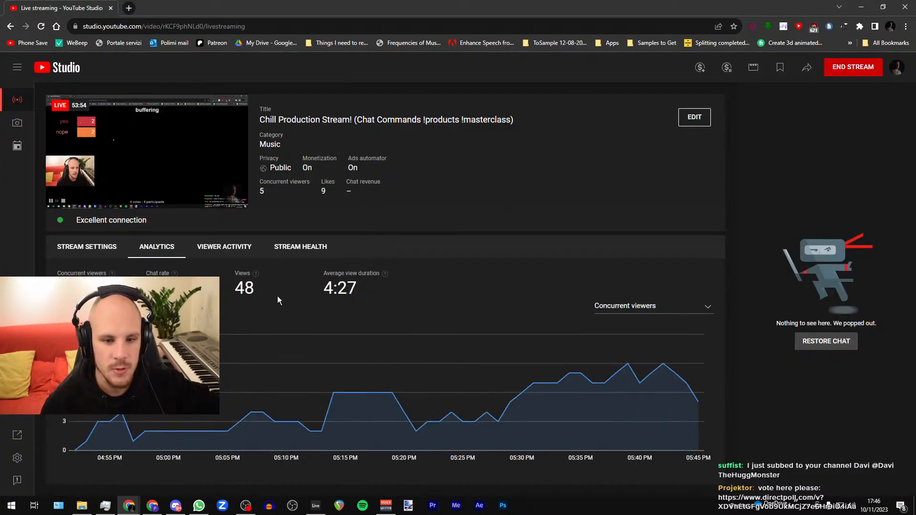
{"action": "left_click_drag", "start_coordinate": [235, 288], "coordinate": [248, 288]}
{"action": "left_click", "coordinate": [252, 286]}
{"action": "mouse_move", "coordinate": [256, 279]}
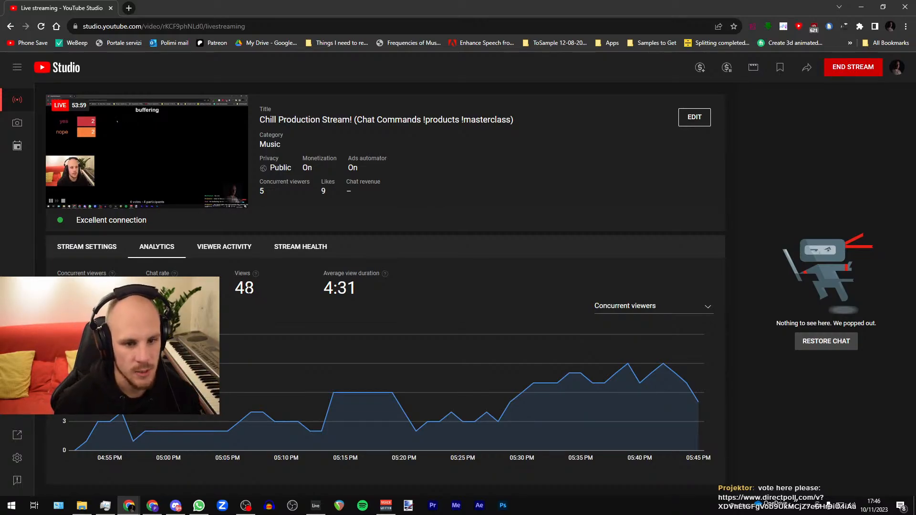
{"action": "left_click_drag", "start_coordinate": [236, 287], "coordinate": [426, 290]}
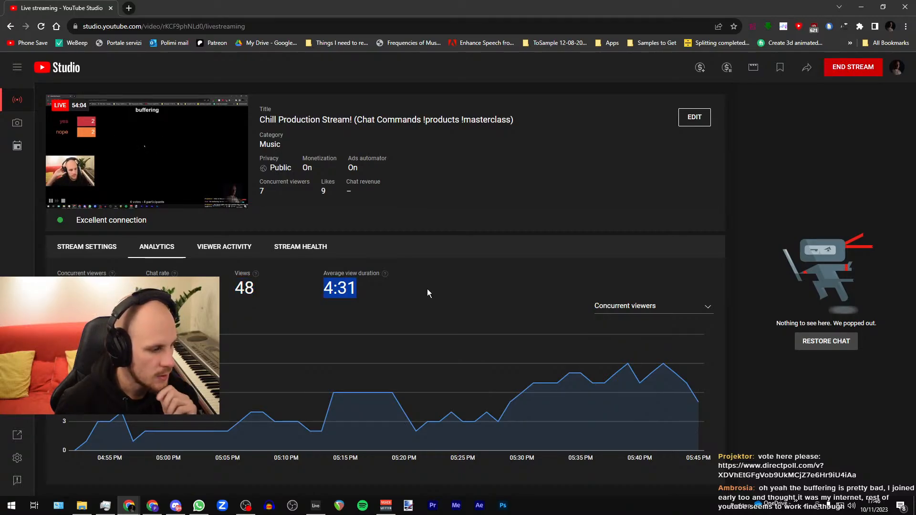
{"action": "left_click", "coordinate": [426, 289]}
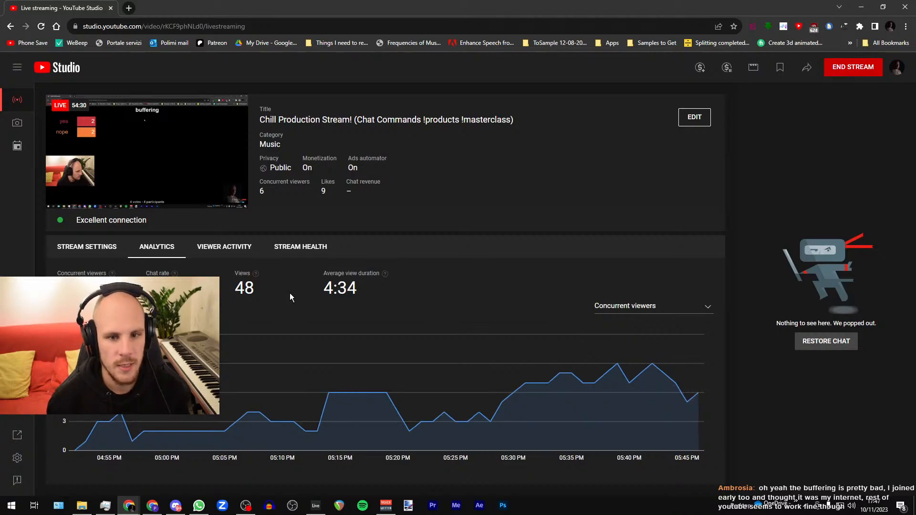
Move the YouTube Studio window back off this screen and recheck the yes and nope votes on buffering
{"action": "double_click", "coordinate": [342, 8]}
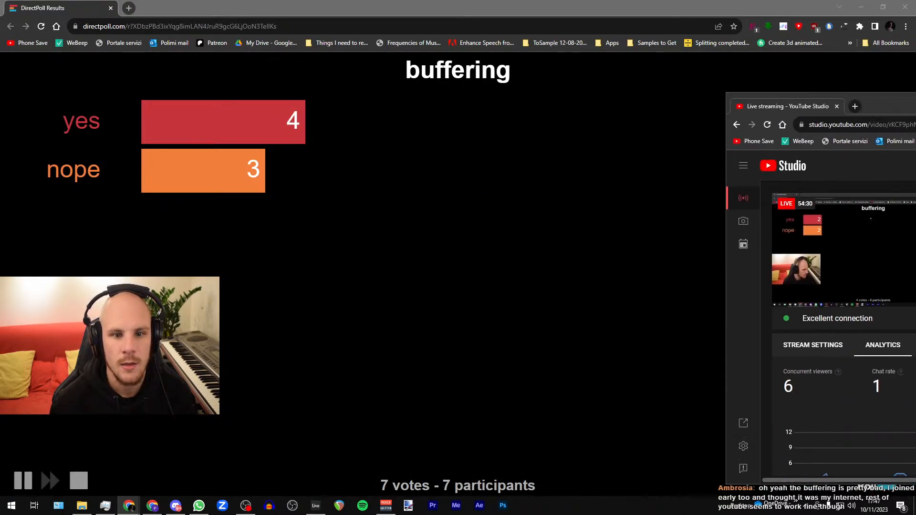
{"action": "left_click_drag", "start_coordinate": [901, 101], "coordinate": [915, 100]}
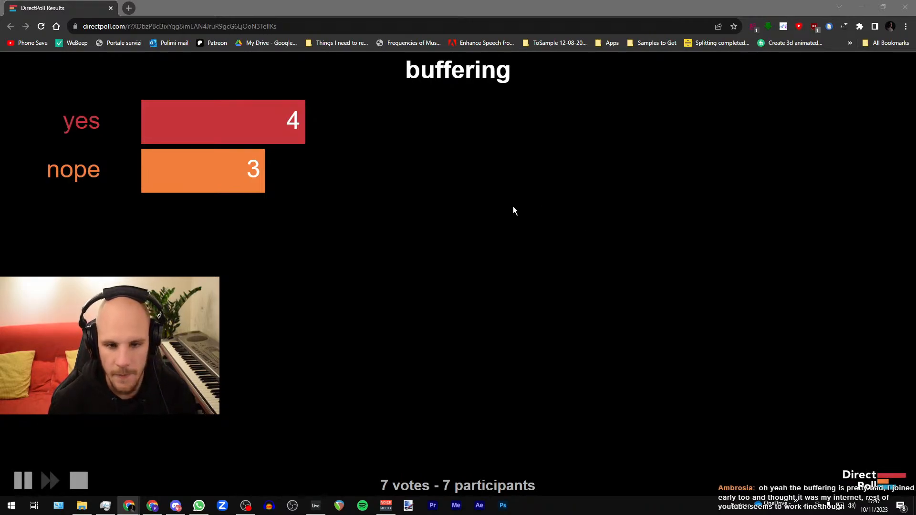
{"action": "left_click", "coordinate": [148, 125]}
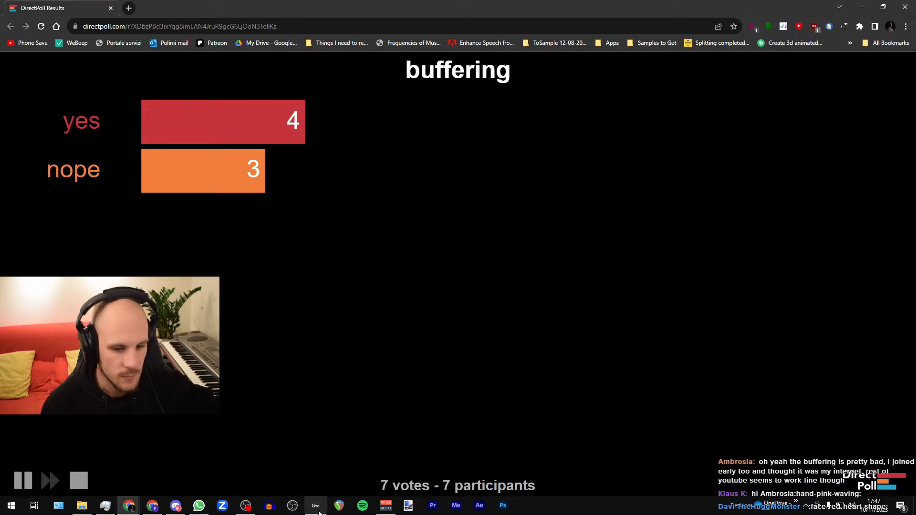
Switch back to Ableton Live, show the whole arrangement, and place the insert marker at bar 61 on synth track 41
{"action": "key", "text": "alt+Tab"}
{"action": "mouse_move", "coordinate": [352, 261]}
{"action": "left_mouse_down"}
{"action": "mouse_move", "coordinate": [507, 273]}
{"action": "mouse_move", "coordinate": [576, 258]}
{"action": "left_mouse_up"}
{"action": "left_click", "coordinate": [479, 300]}
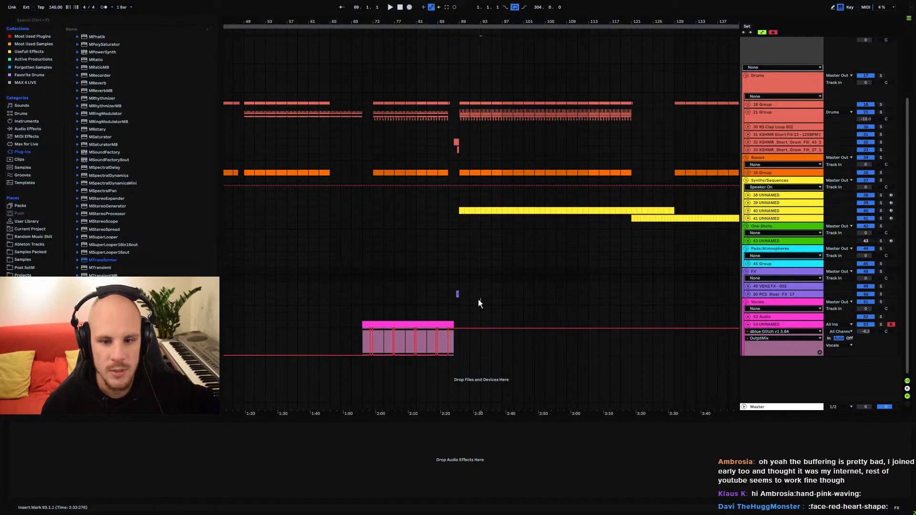
{"action": "left_click_drag", "start_coordinate": [456, 22], "coordinate": [456, 3]}
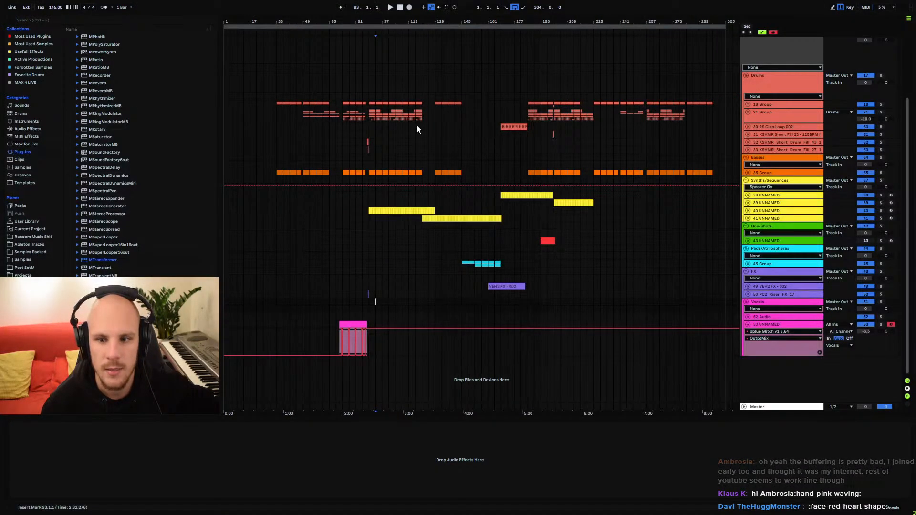
{"action": "left_click", "coordinate": [322, 218]}
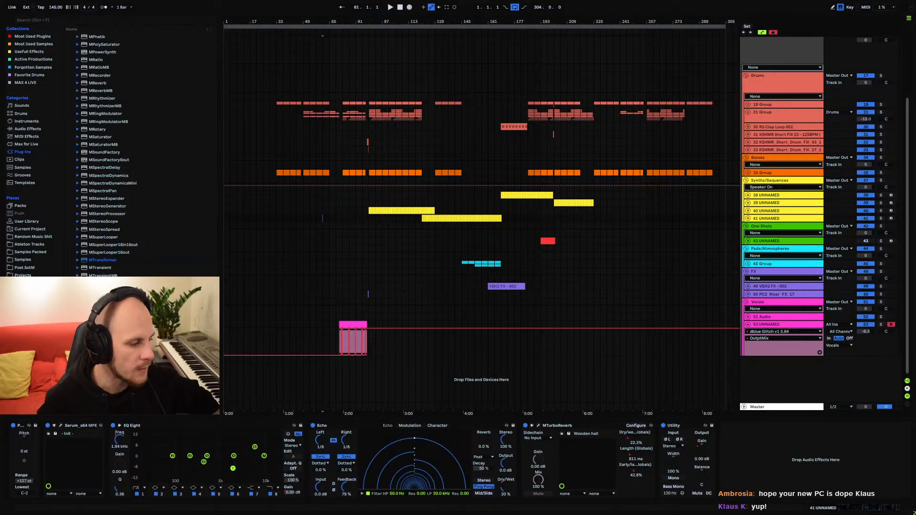
Bring the OBS window onto this screen, check the streaming status and audio mixer, and move it back off
{"action": "left_click_drag", "start_coordinate": [1, 77], "coordinate": [426, 2]}
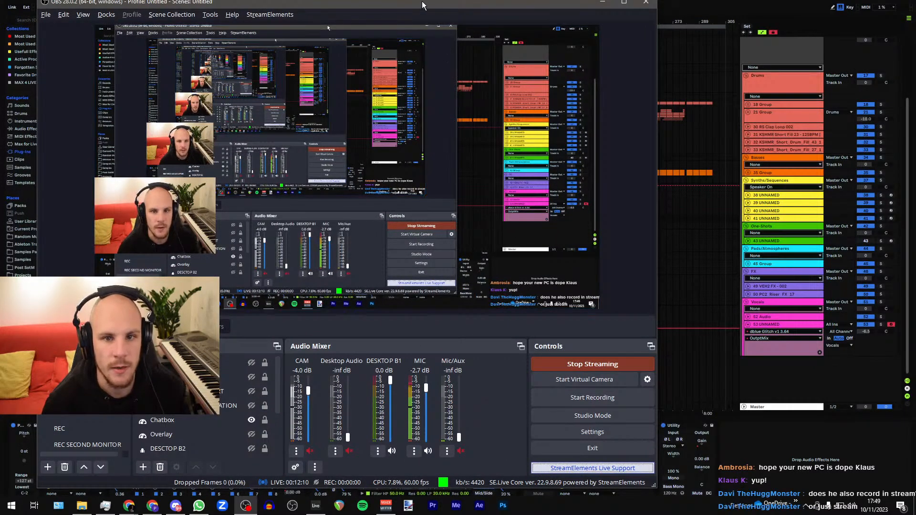
{"action": "left_click_drag", "start_coordinate": [421, 4], "coordinate": [0, 67]}
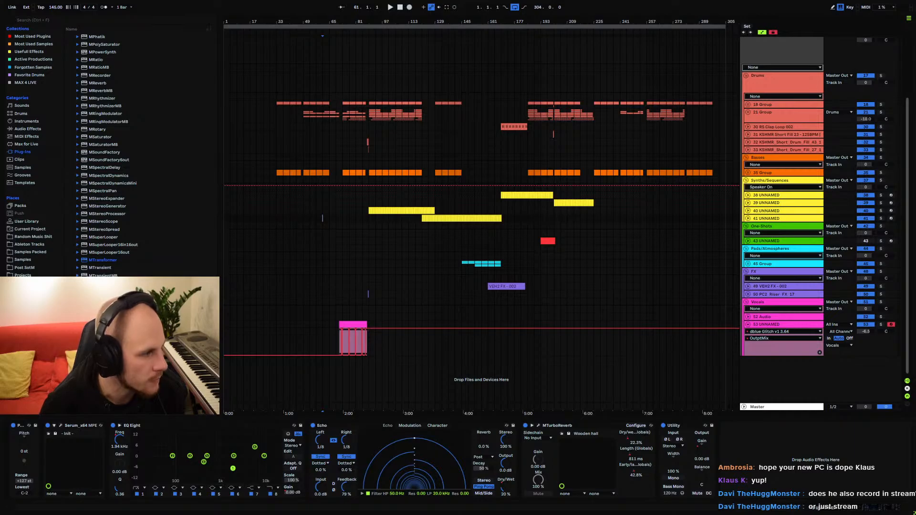